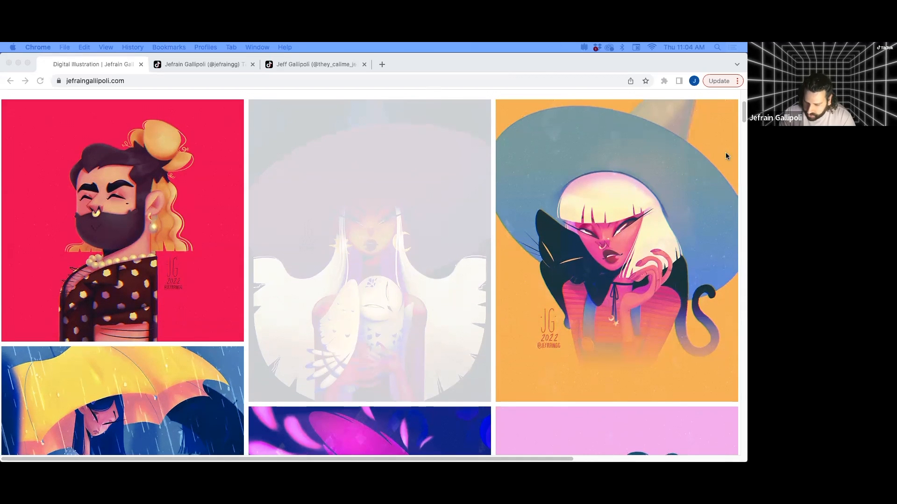
# Look over the illustration gallery on the portfolio website and return to the page header.
pyautogui.click(742, 117)
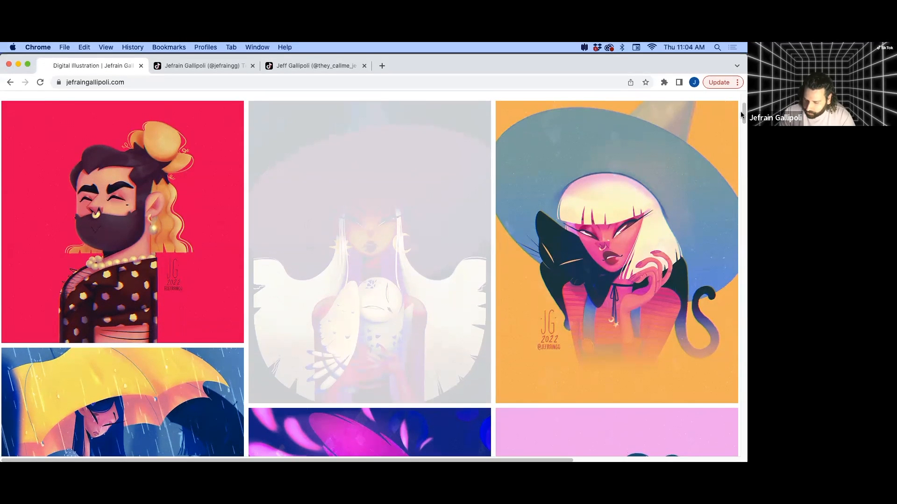
pyautogui.scroll(-2, 742, 120)
pyautogui.moveTo(742, 121); pyautogui.dragTo(741, 94)
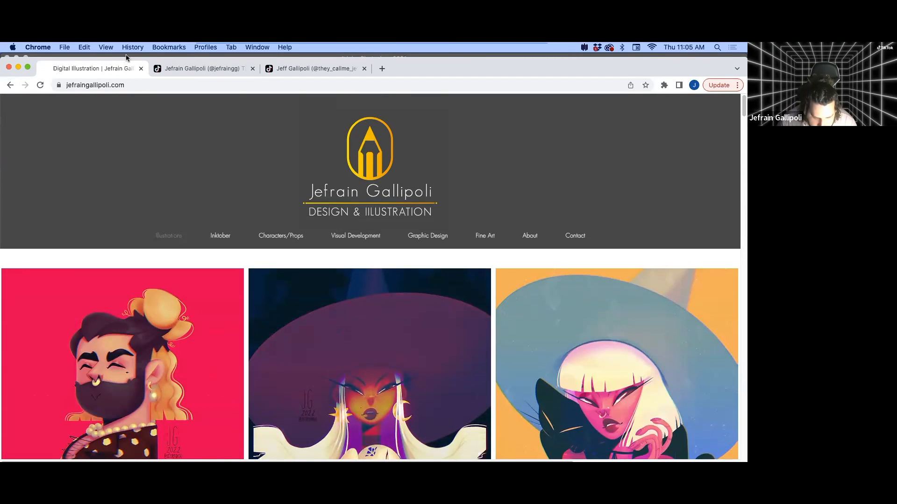
# Look through the effect videos on the effect designer's TikTok profile and return to the profile header.
pyautogui.moveTo(125, 60); pyautogui.dragTo(123, 78)
pyautogui.click(291, 95)
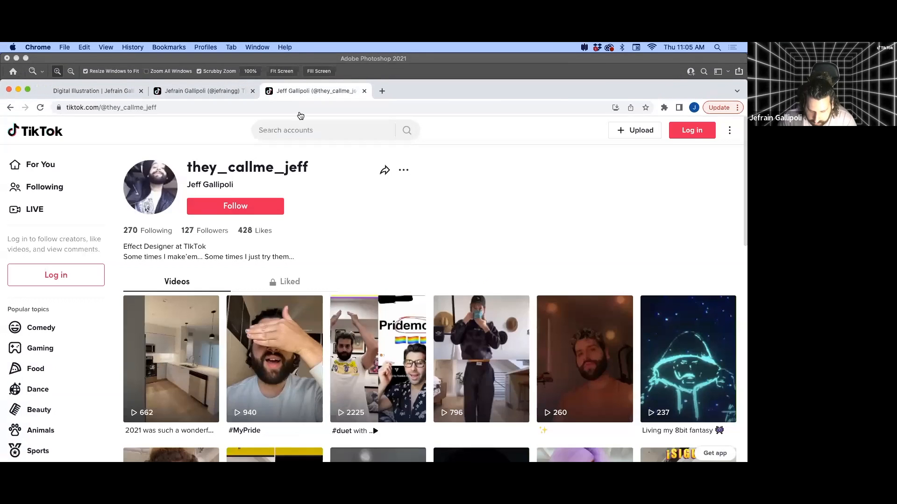
pyautogui.scroll(-2, 374, 248)
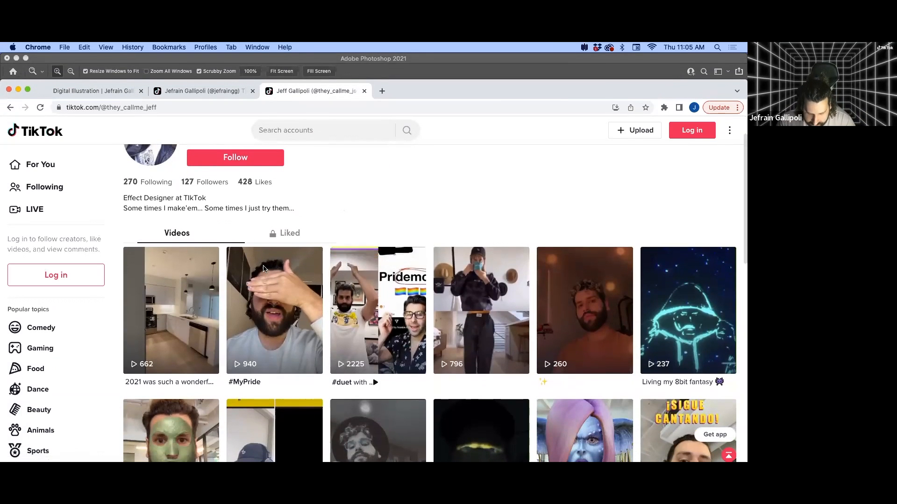
pyautogui.scroll(-3, 254, 334)
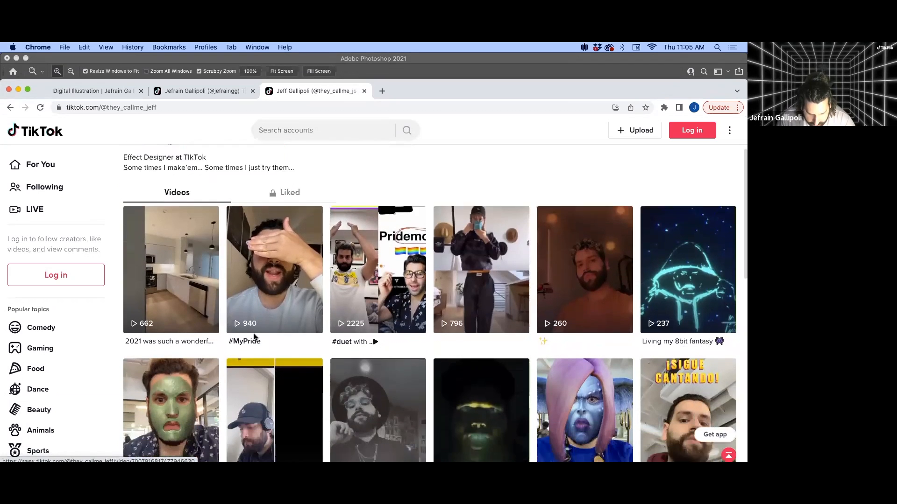
pyautogui.scroll(-1, 181, 364)
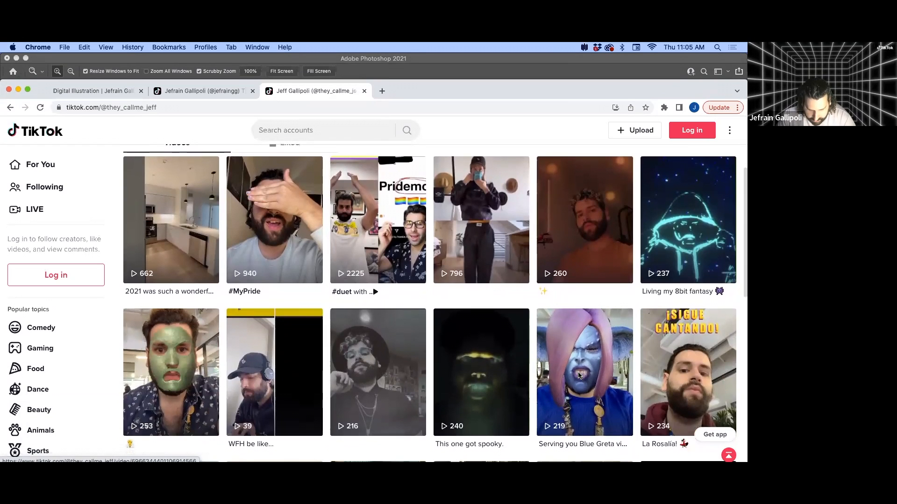
pyautogui.scroll(-1, 582, 369)
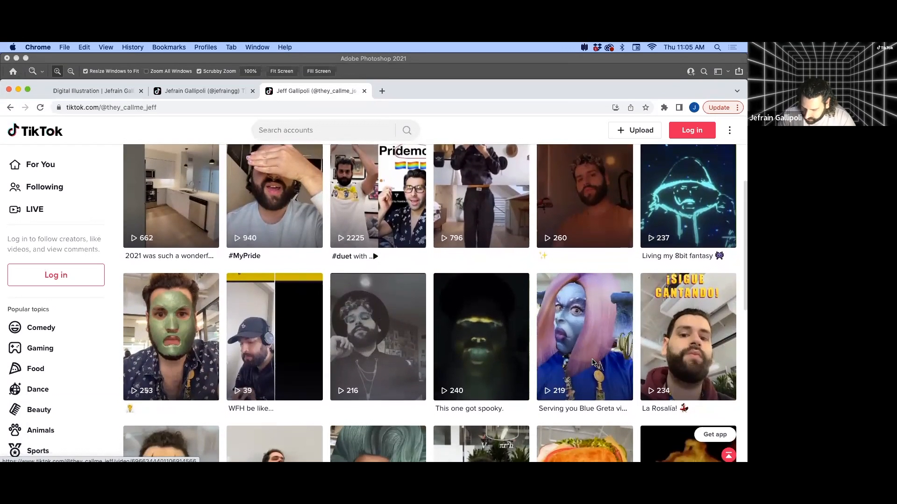
pyautogui.scroll(-3, 583, 344)
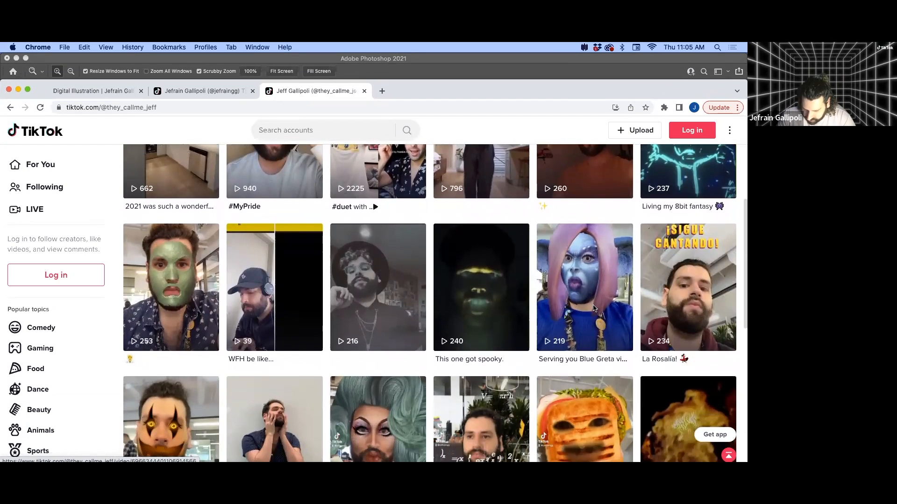
pyautogui.scroll(-4, 584, 318)
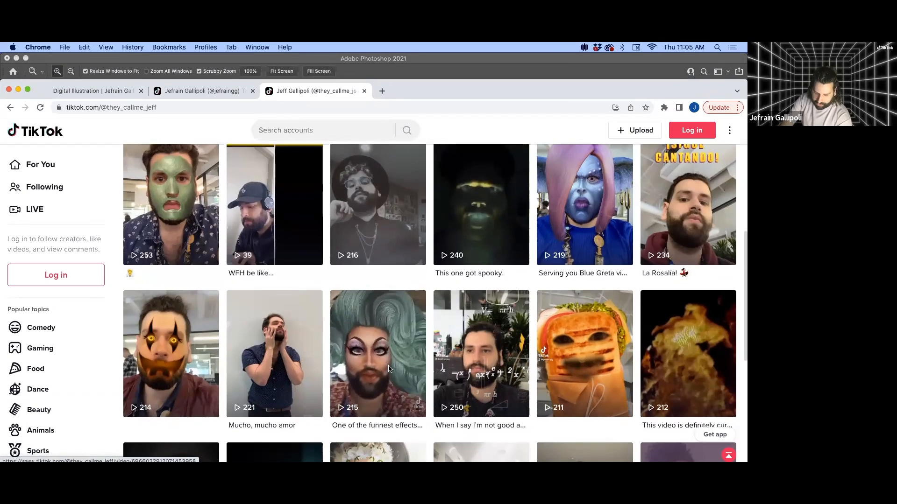
pyautogui.scroll(-3, 390, 369)
pyautogui.scroll(-5, 388, 353)
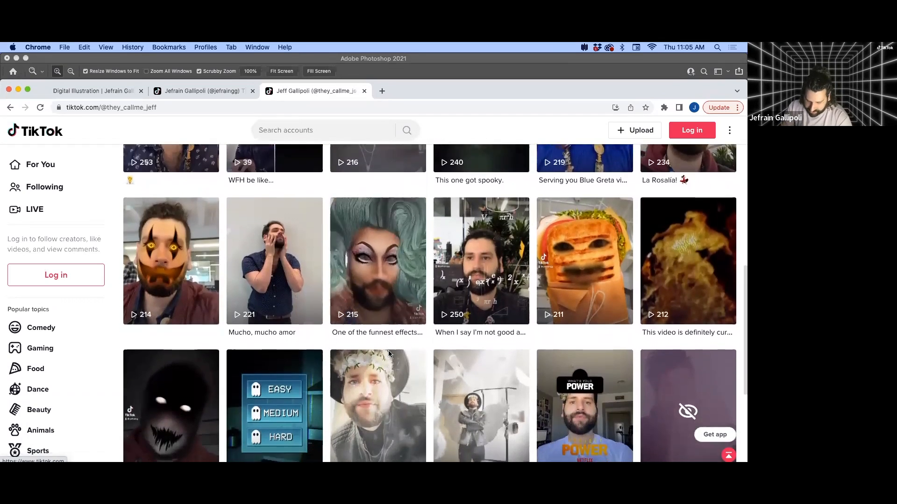
pyautogui.scroll(8, 386, 358)
pyautogui.scroll(10, 385, 357)
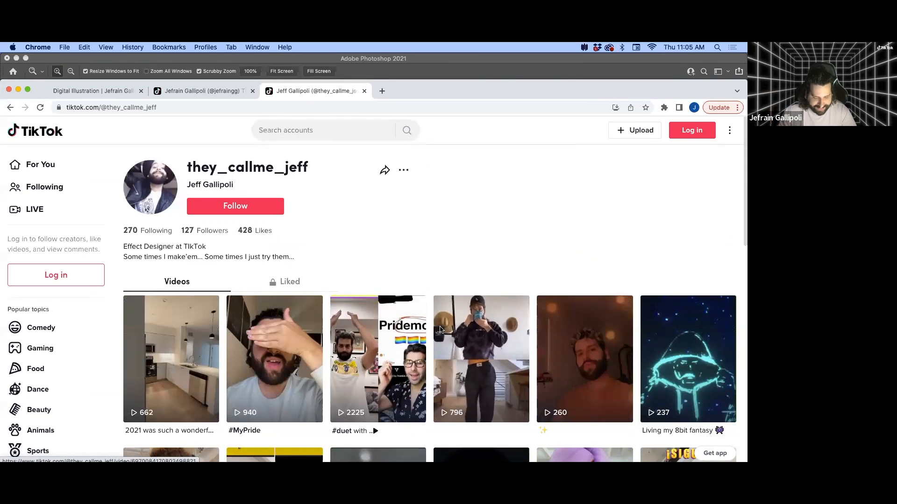
# Look through the artwork videos on the digital illustrator's TikTok profile and return to the profile header.
pyautogui.click(218, 93)
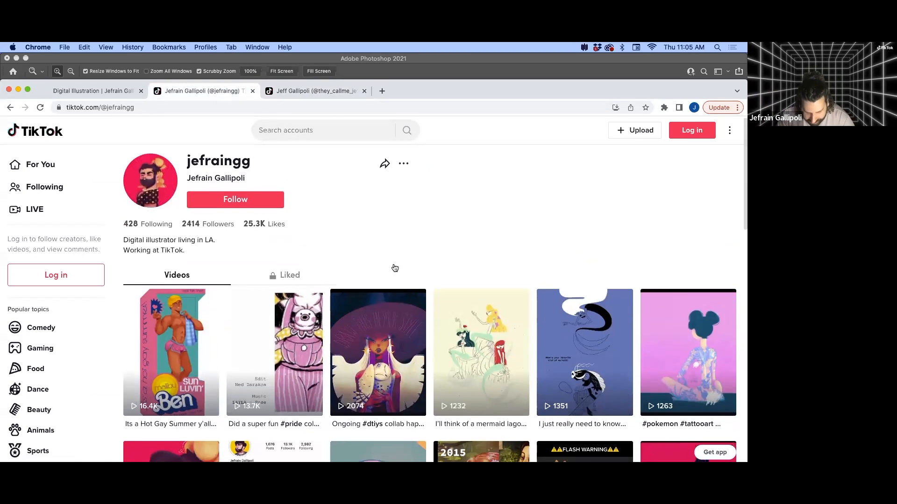
pyautogui.scroll(-5, 467, 271)
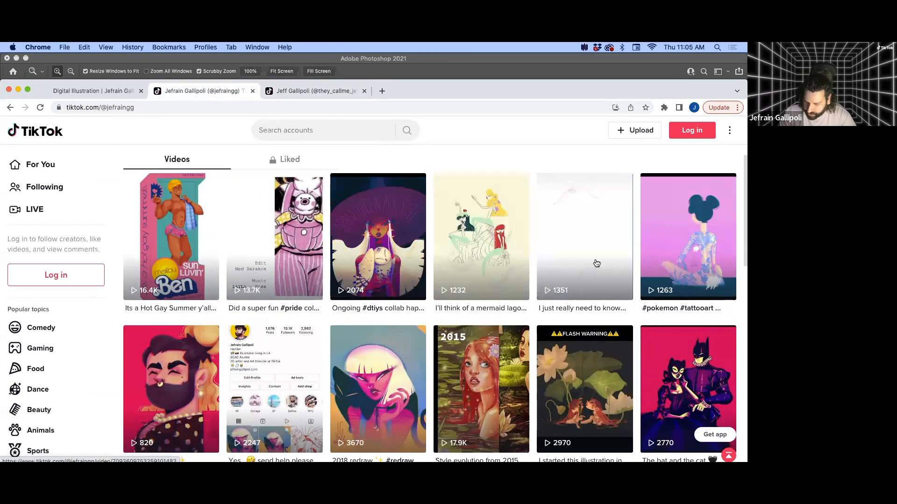
pyautogui.scroll(-3, 421, 334)
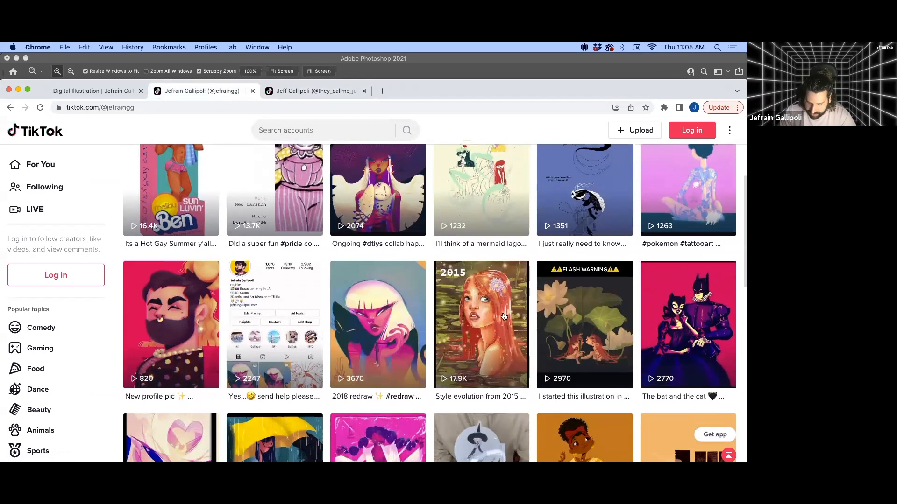
pyautogui.scroll(-2, 387, 334)
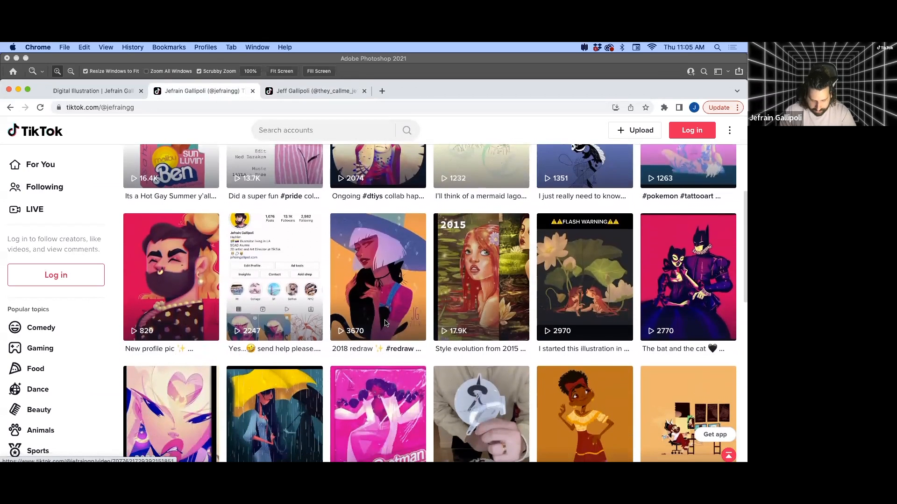
pyautogui.scroll(-1, 386, 322)
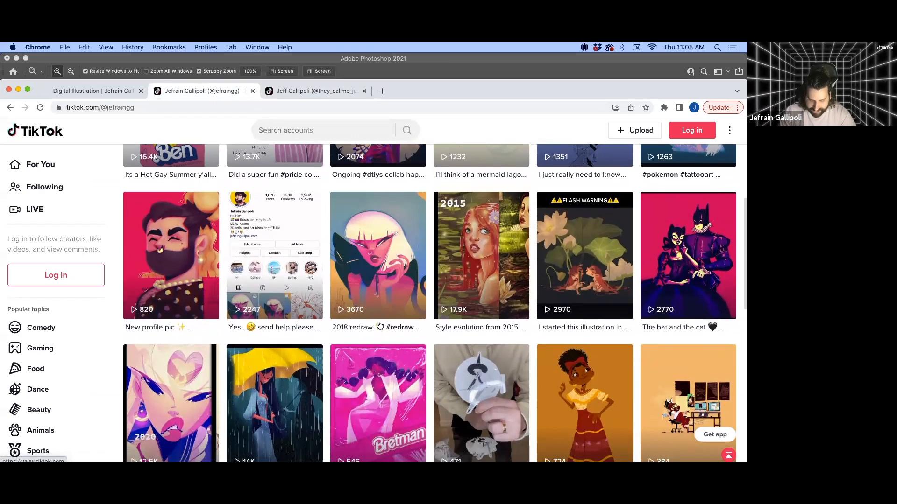
pyautogui.scroll(5, 380, 325)
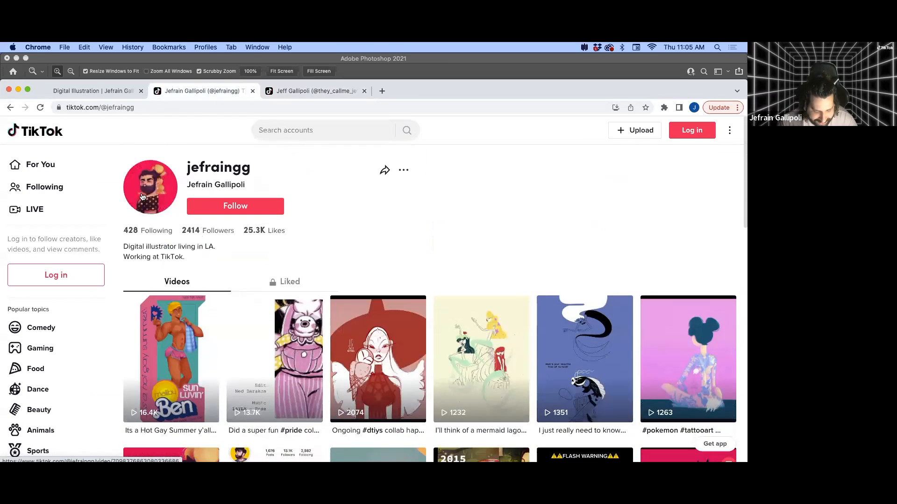
# Switch to Photoshop and examine the empty make-up template's layer structure, including the Face Mask, Eye Lash, Eye, Lip and face[DO_NOT_REMOVE] artboards.
pyautogui.click(17, 92)
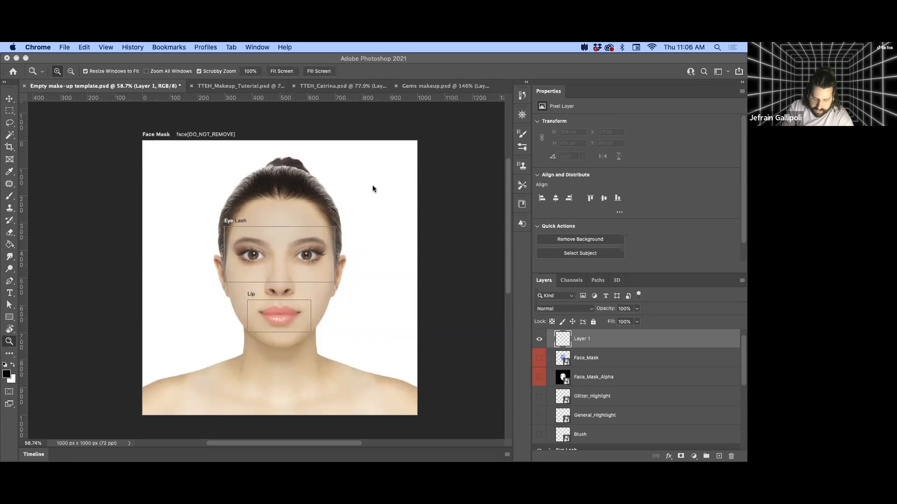
pyautogui.scroll(1, 576, 357)
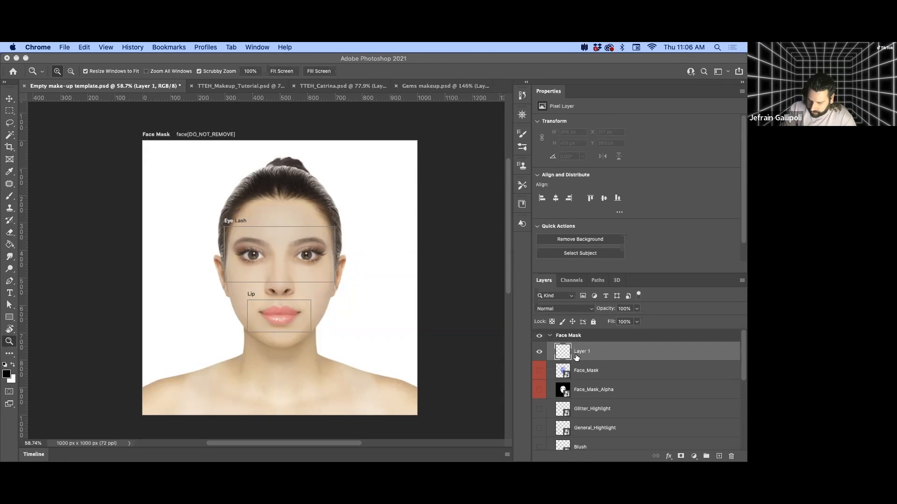
pyautogui.click(549, 337)
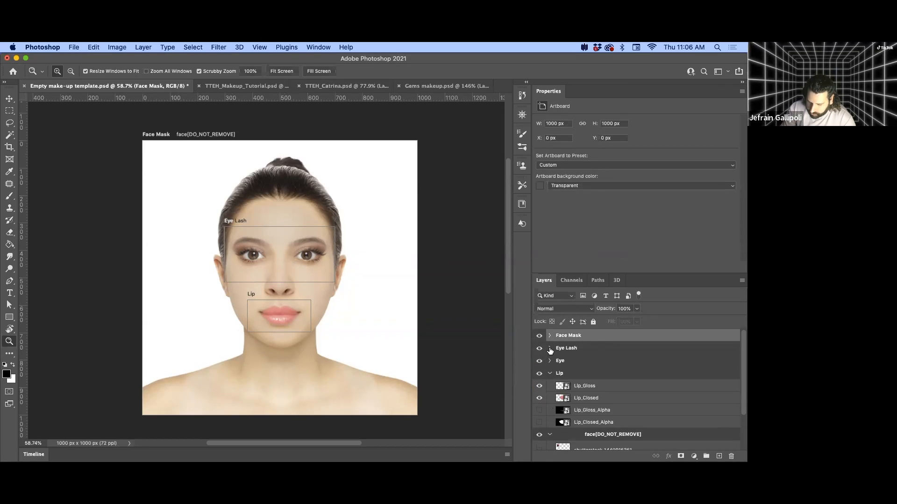
pyautogui.click(550, 349)
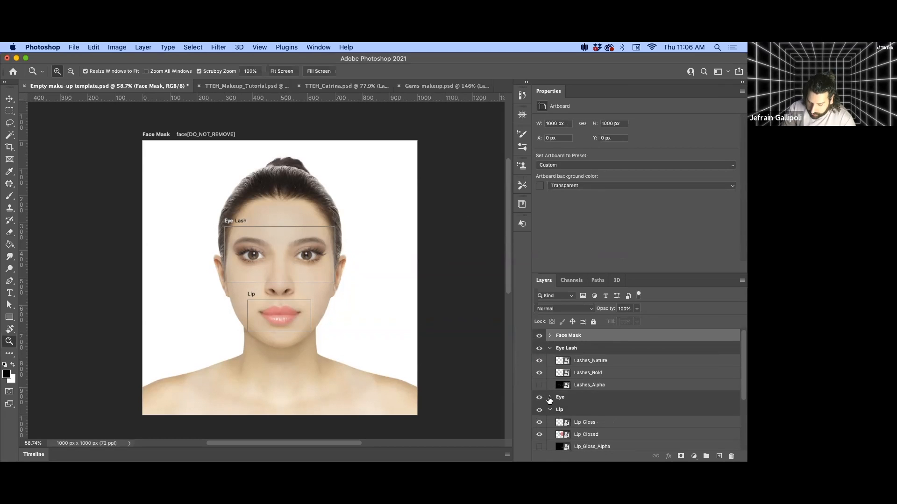
pyautogui.click(550, 398)
pyautogui.scroll(-3, 551, 411)
pyautogui.scroll(-5, 551, 411)
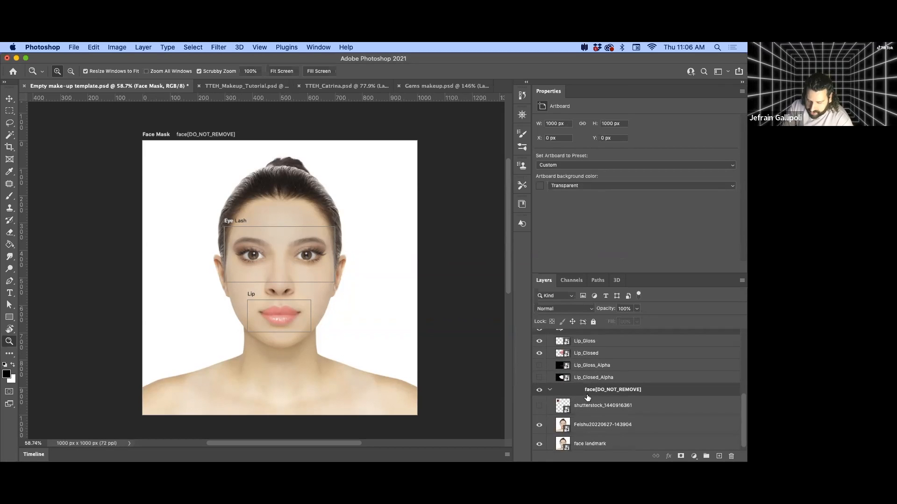
pyautogui.scroll(8, 587, 397)
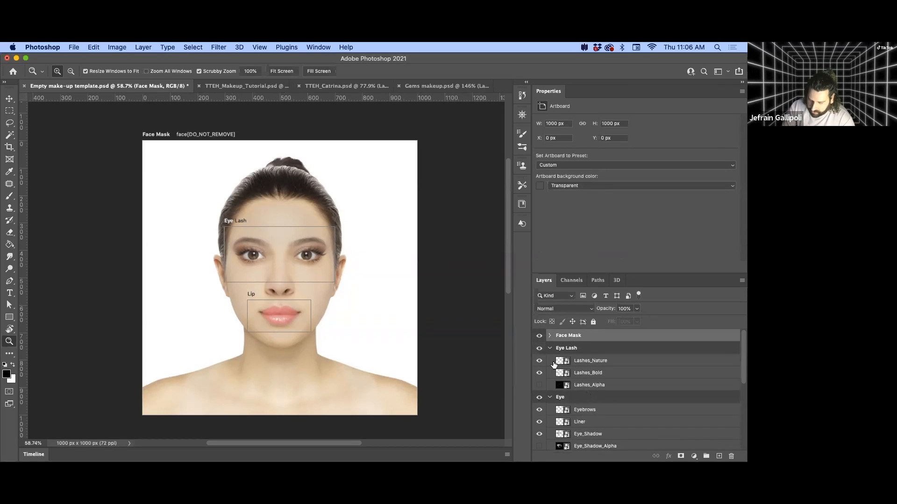
pyautogui.click(549, 336)
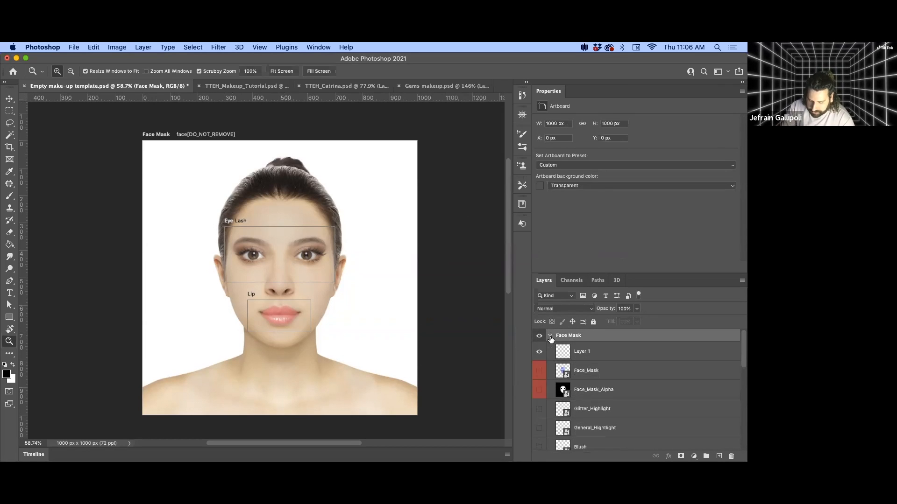
# Hide the Face Mask, Eye Lash, Eye and Lip artboards in the empty make-up template.
pyautogui.moveTo(255, 237); pyautogui.dragTo(381, 333)
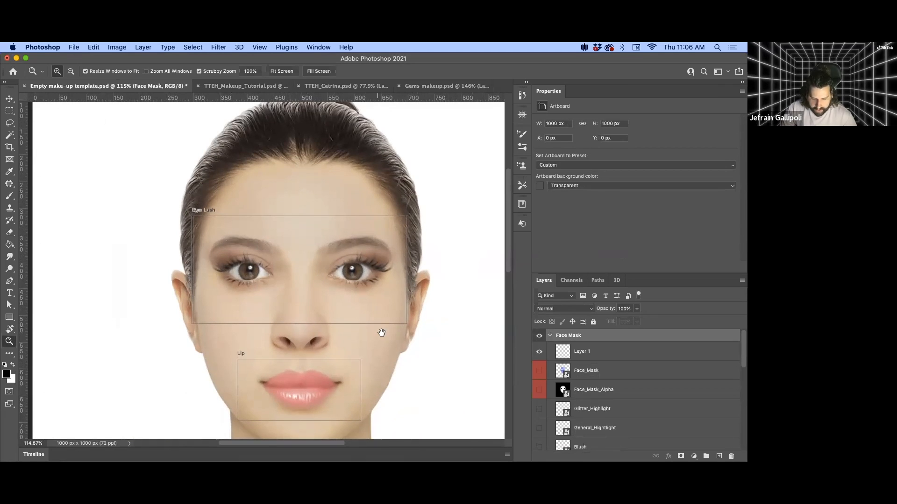
pyautogui.click(550, 336)
pyautogui.click(538, 336)
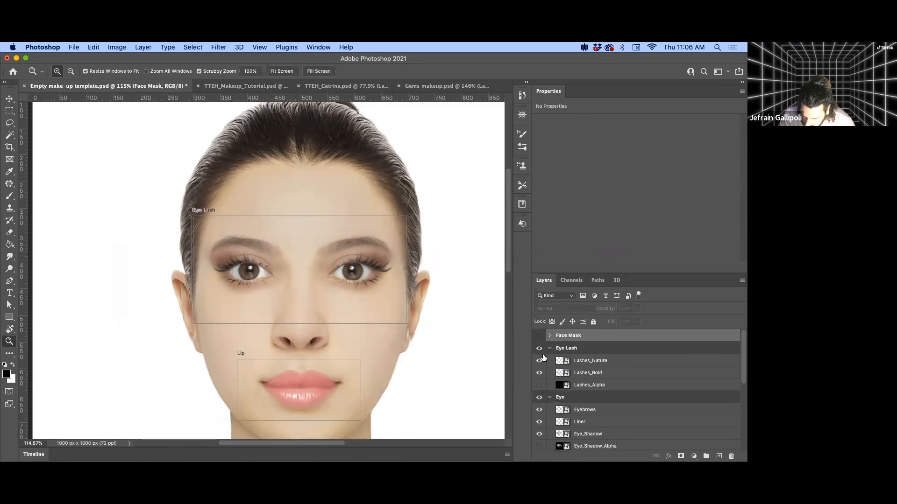
pyautogui.click(539, 349)
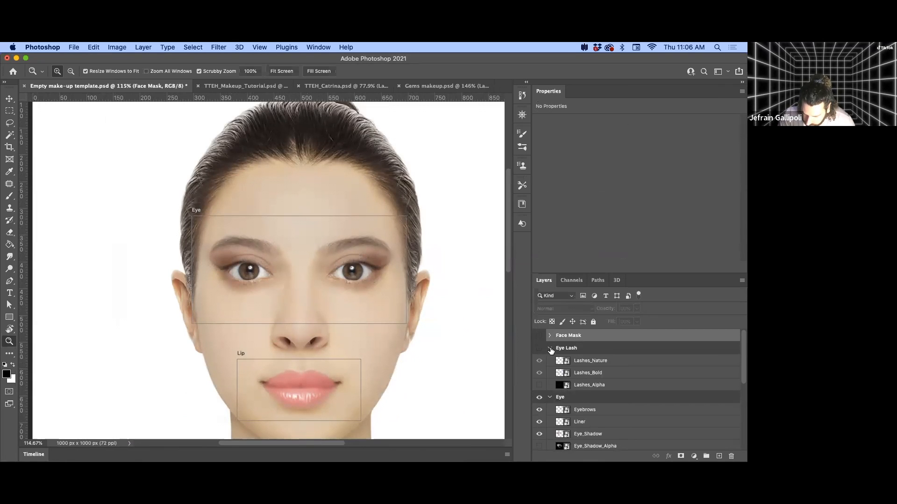
pyautogui.click(549, 349)
pyautogui.click(539, 362)
pyautogui.rightClick(542, 435)
pyautogui.click(538, 434)
pyautogui.click(539, 435)
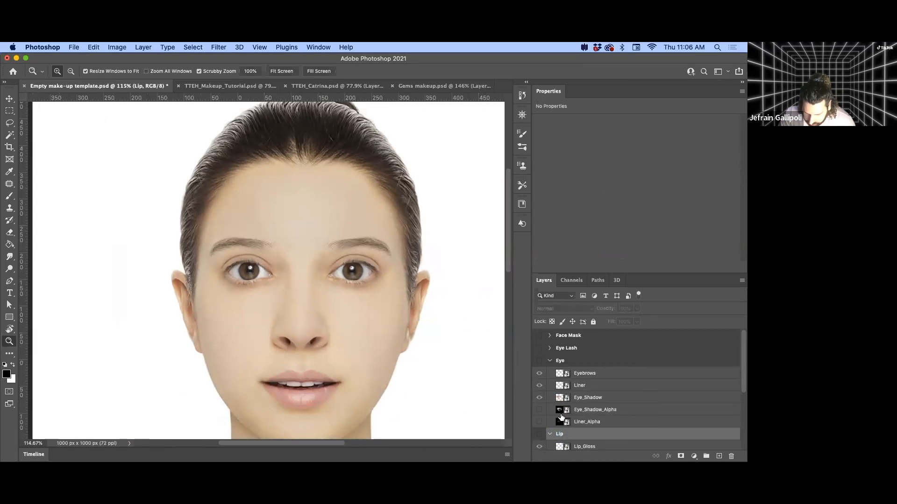
# Examine the layers of the face[DO_NOT_REMOVE] artboard and the whole base face without make-up.
pyautogui.scroll(-5, 558, 414)
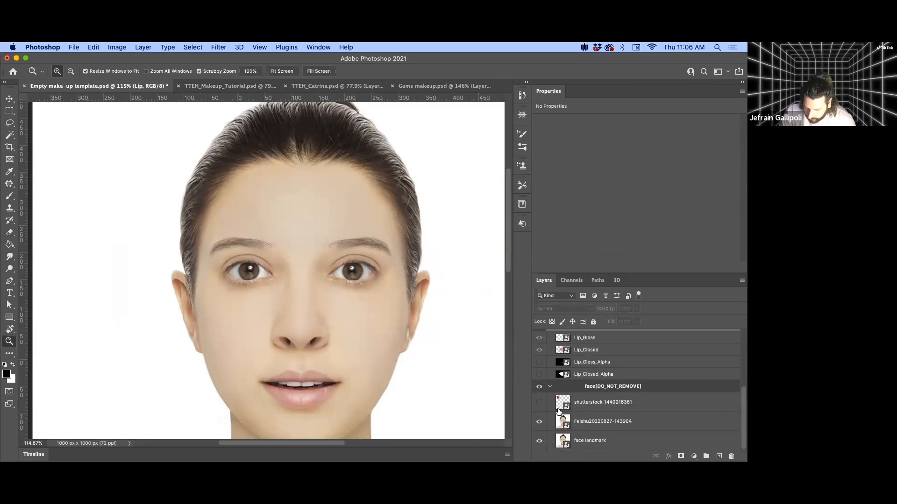
pyautogui.moveTo(328, 269); pyautogui.dragTo(321, 266)
pyautogui.moveTo(353, 297); pyautogui.dragTo(330, 279)
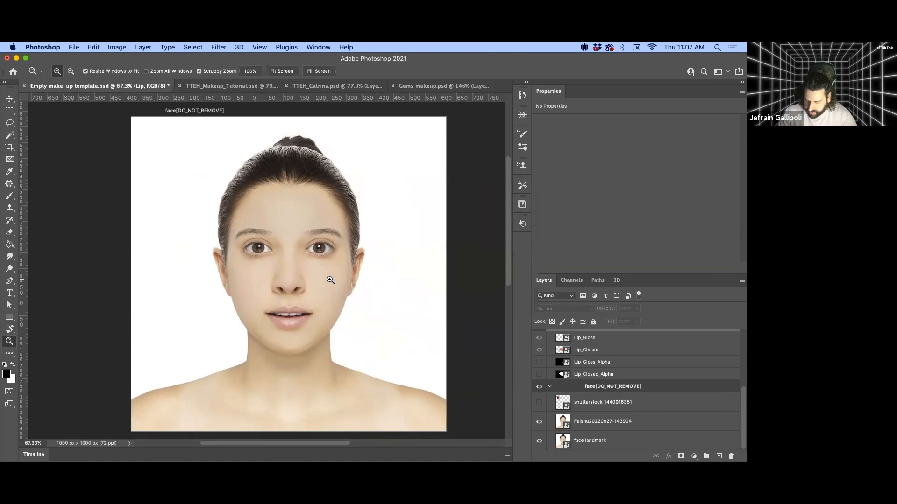
pyautogui.scroll(-1, 470, 382)
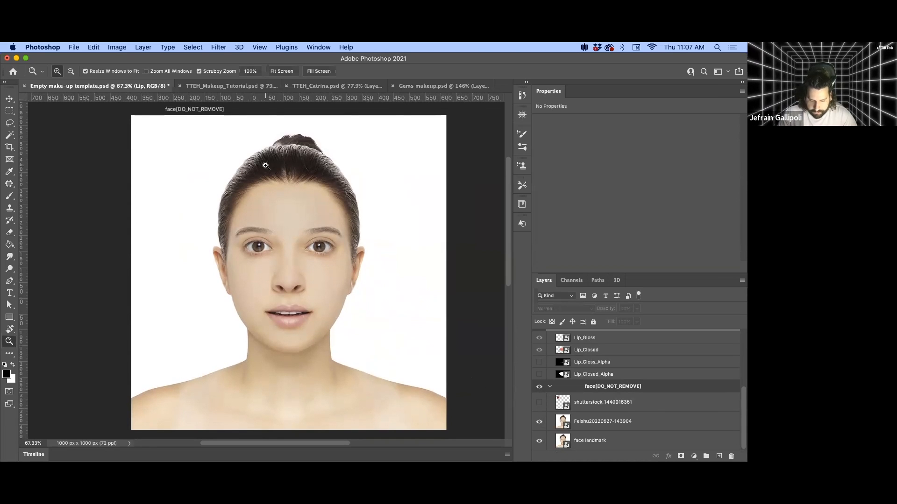
# View the finished make-up designs in TTEH_Makeup_Tutorial.psd and TTEH_Catrina.psd in full.
pyautogui.click(233, 86)
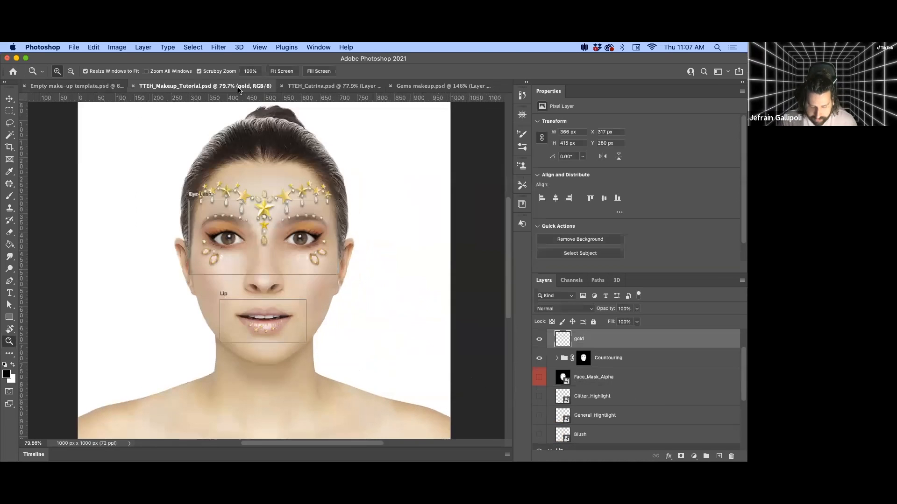
pyautogui.moveTo(337, 317); pyautogui.dragTo(326, 314)
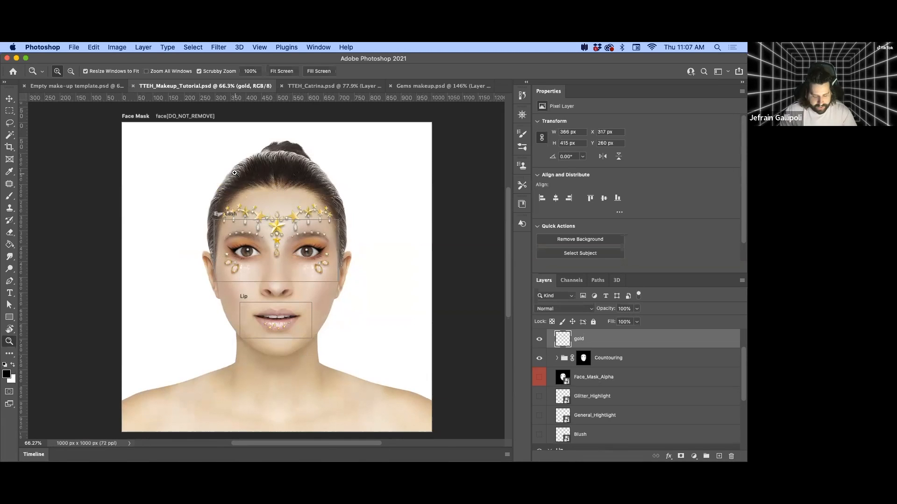
pyautogui.click(320, 86)
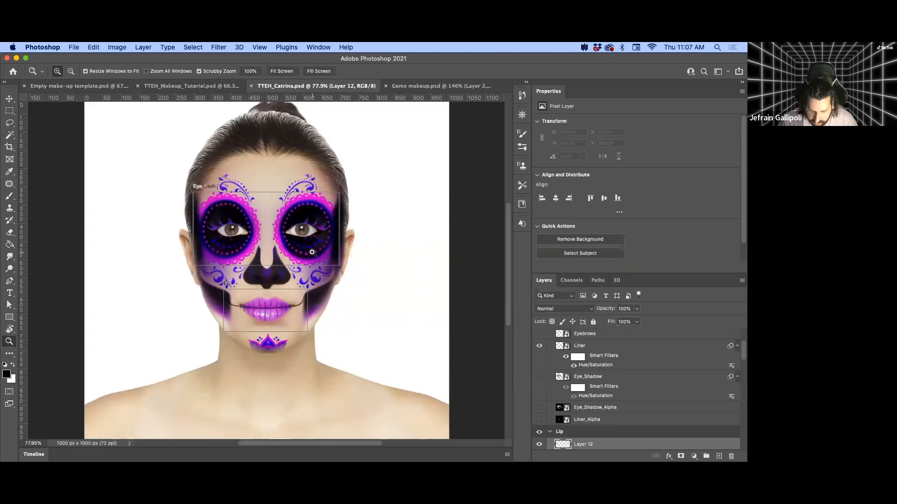
pyautogui.scroll(-2, 312, 252)
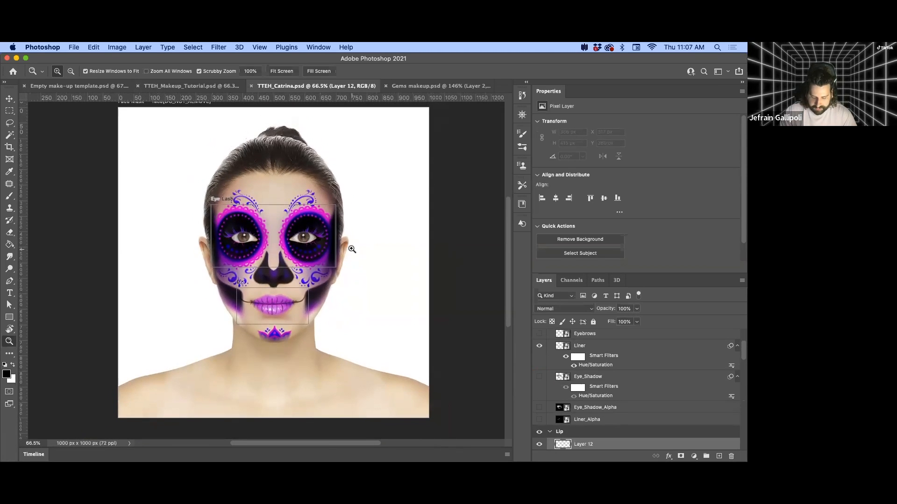
# View the gem-decorated design in TTEH_Makeup_Tutorial.psd once more and return to the empty make-up template.
pyautogui.scroll(1, 352, 249)
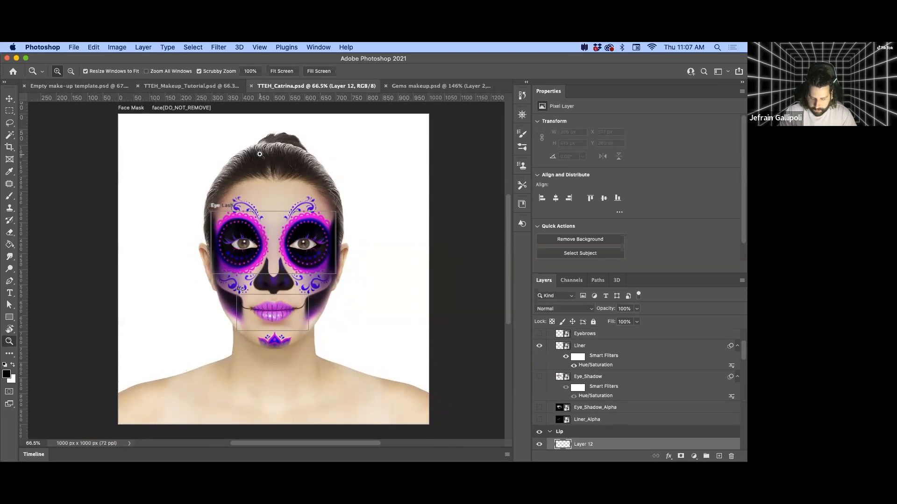
pyautogui.click(225, 84)
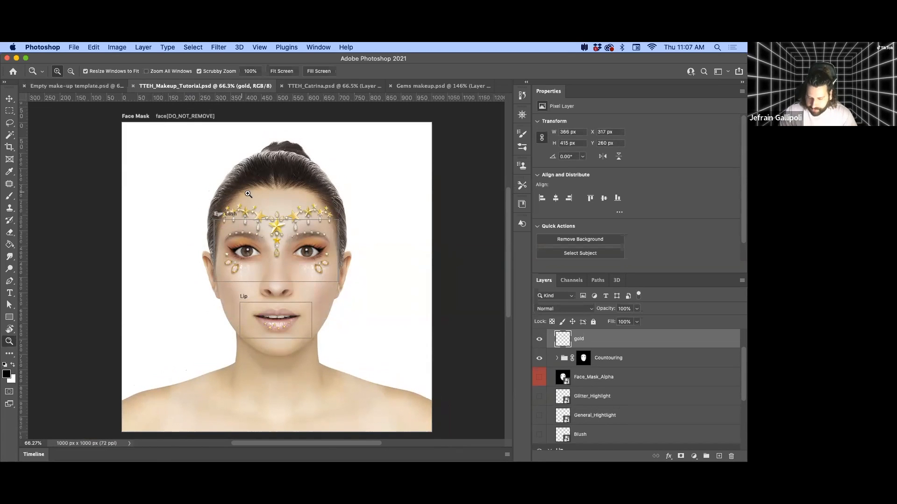
pyautogui.click(100, 87)
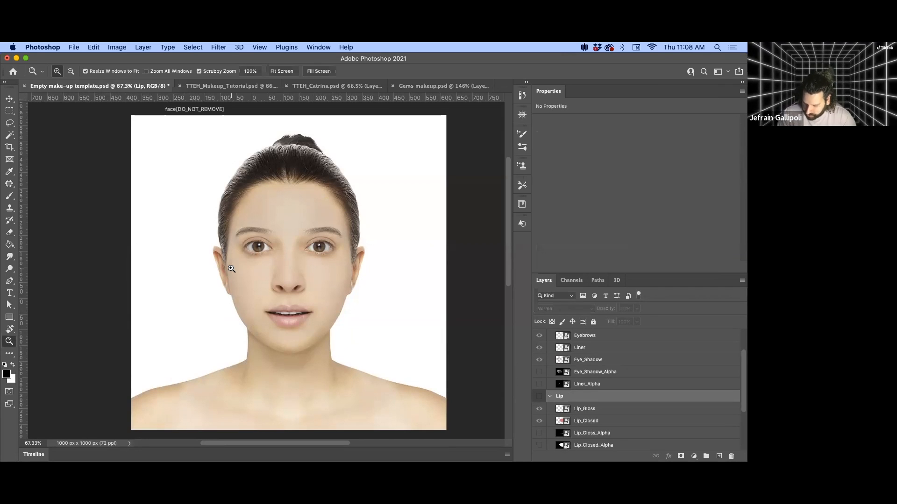
pyautogui.scroll(-5, 567, 408)
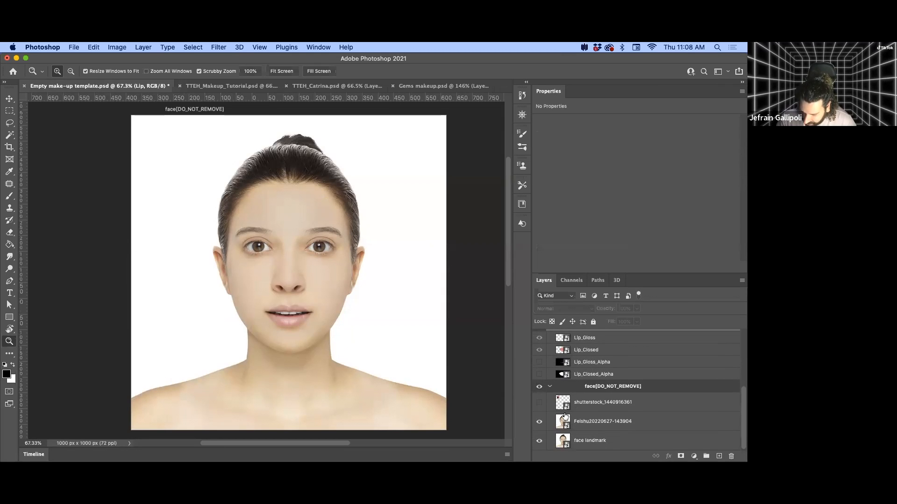
pyautogui.click(539, 404)
pyautogui.moveTo(168, 148); pyautogui.dragTo(219, 170)
pyautogui.scroll(2, 218, 170)
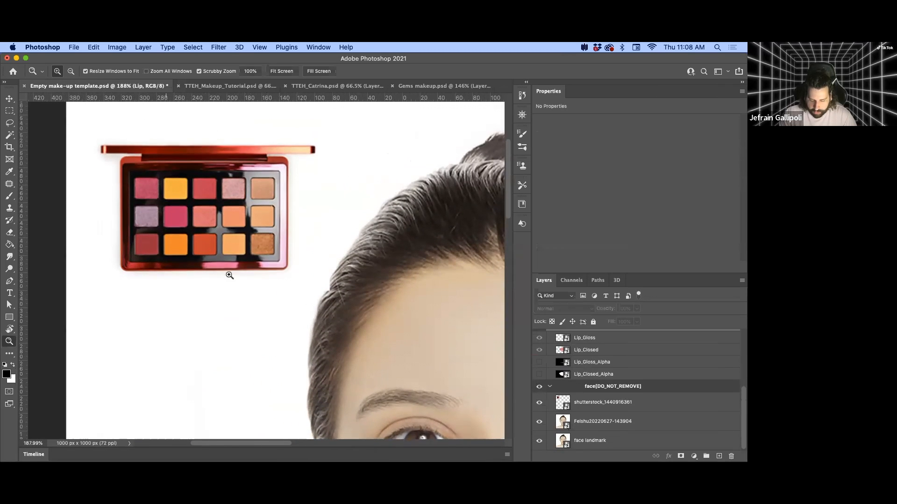
pyautogui.scroll(2, 257, 235)
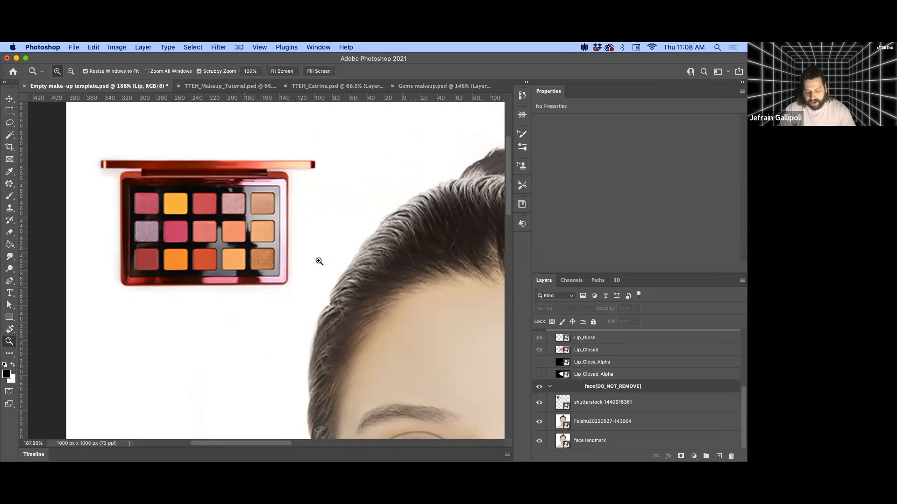
# Activate the Brush and sample an orange shade from the eyeshadow palette as the foreground colour.
pyautogui.moveTo(377, 310); pyautogui.dragTo(337, 312)
pyautogui.moveTo(425, 365)
pyautogui.mouseDown()
pyautogui.moveTo(312, 307)
pyautogui.moveTo(285, 278)
pyautogui.mouseUp()
pyautogui.press('b')
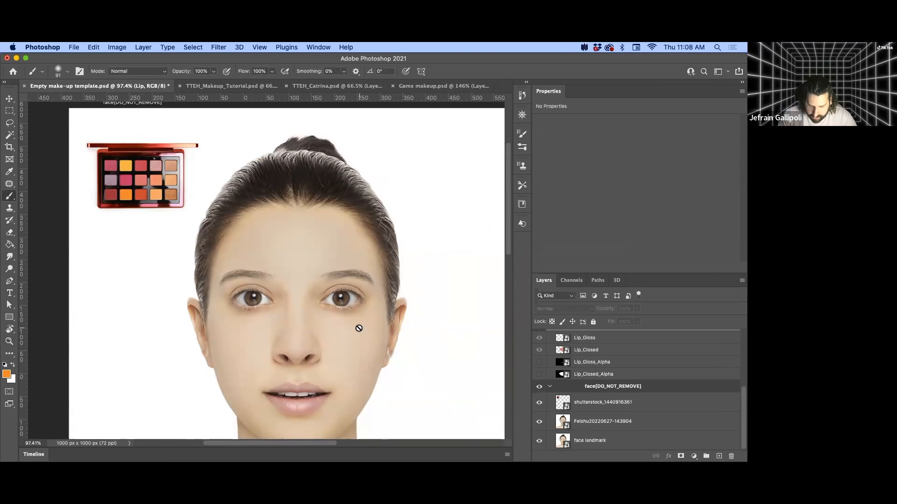
pyautogui.moveTo(379, 341); pyautogui.dragTo(369, 322)
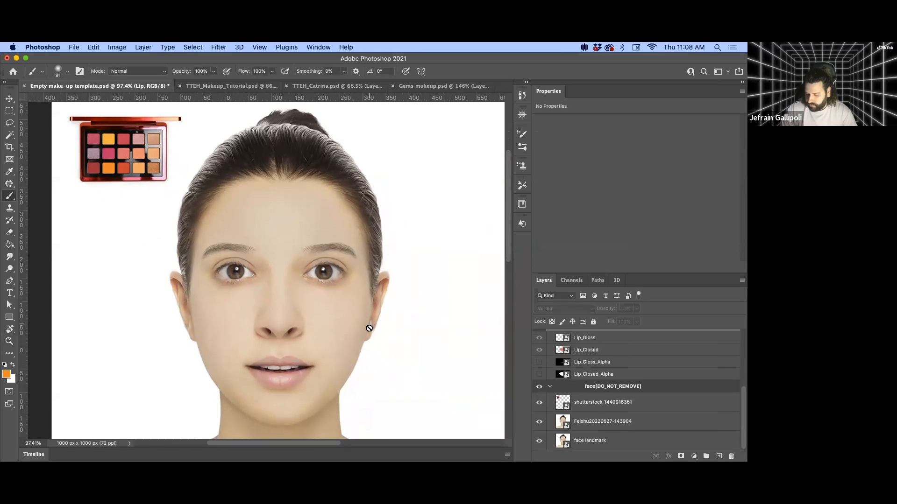
pyautogui.click(304, 358)
pyautogui.click(449, 196)
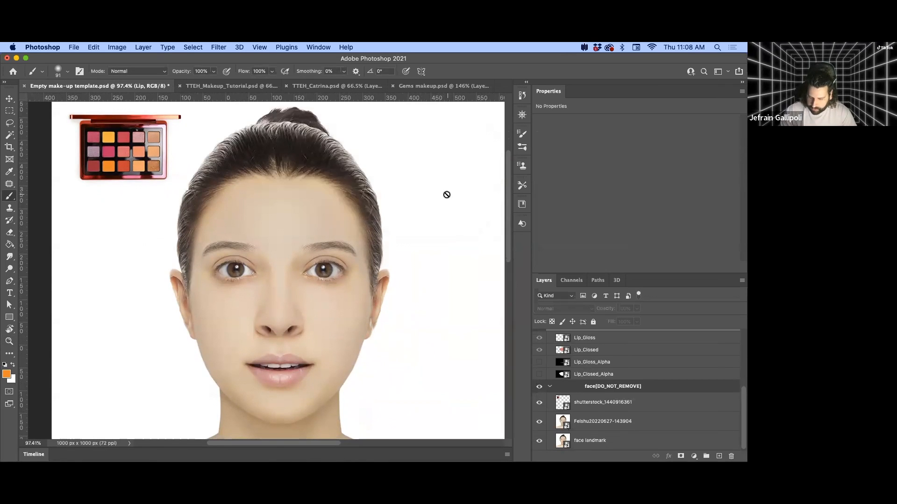
# Collapse the Eye artboard, then expand, show and select the Face Mask artboard.
pyautogui.scroll(5, 596, 402)
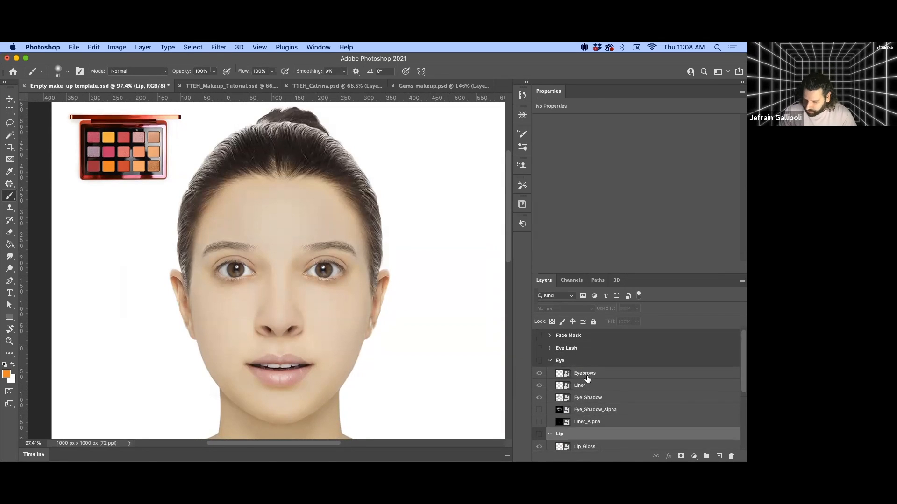
pyautogui.click(587, 378)
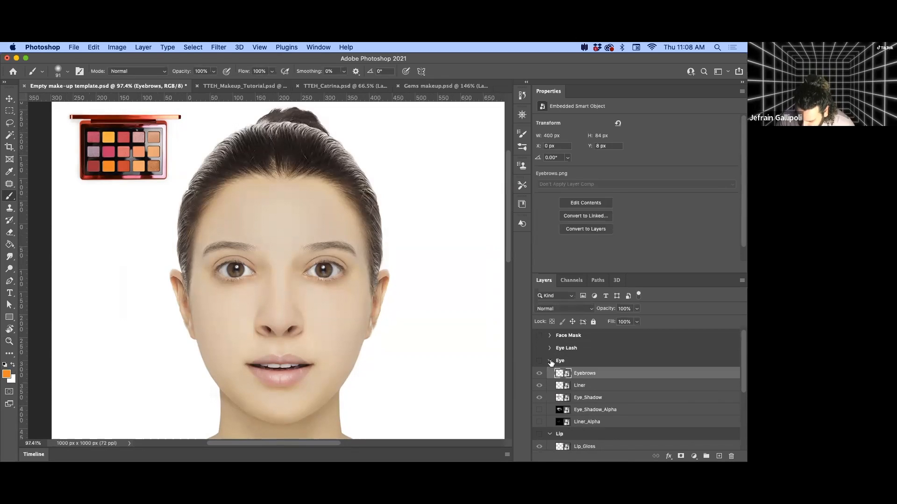
pyautogui.click(549, 360)
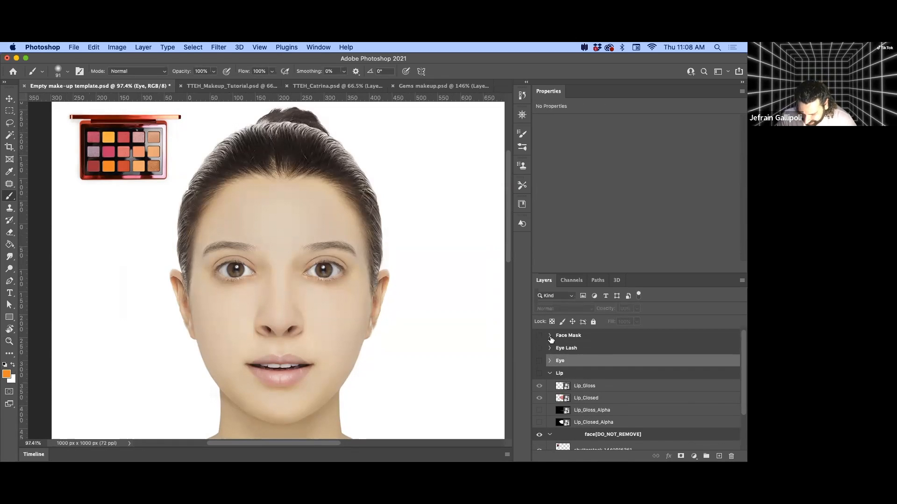
pyautogui.click(549, 336)
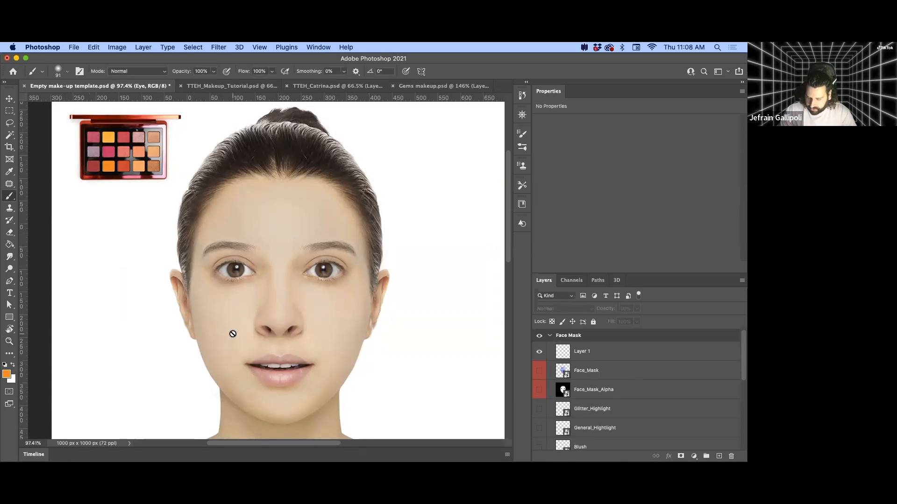
pyautogui.click(584, 341)
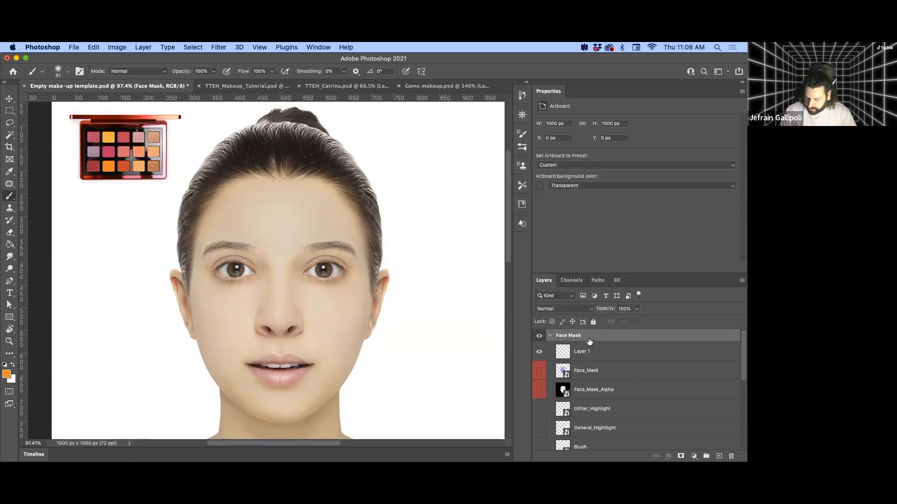
# Preview the sample Face_Mask layer on the whole face and hide it again.
pyautogui.click(540, 374)
pyautogui.press('z')
pyautogui.moveTo(355, 301); pyautogui.dragTo(321, 331)
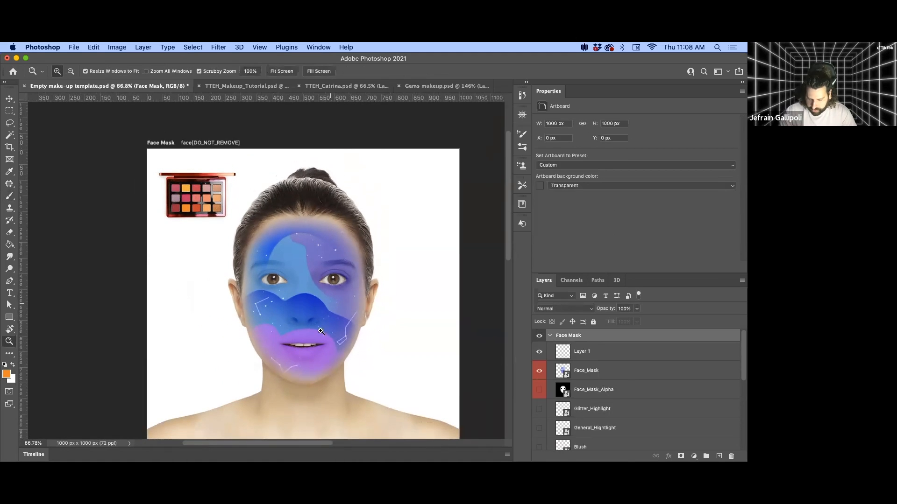
pyautogui.click(541, 372)
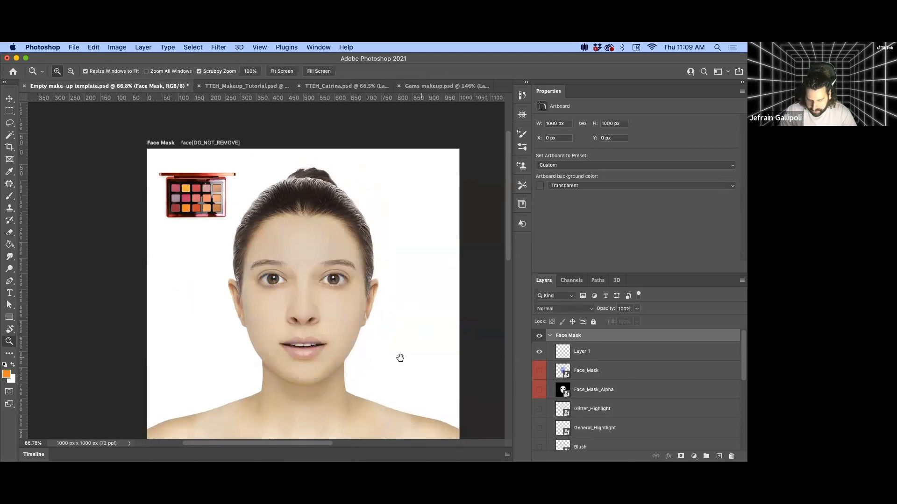
# Select Layer 1 in the Face Mask artboard, prepare the Soft Round Pressure Opacity brush in the palette's dark red, and undo a test dab.
pyautogui.moveTo(382, 351); pyautogui.dragTo(369, 321)
pyautogui.moveTo(295, 252); pyautogui.dragTo(316, 269)
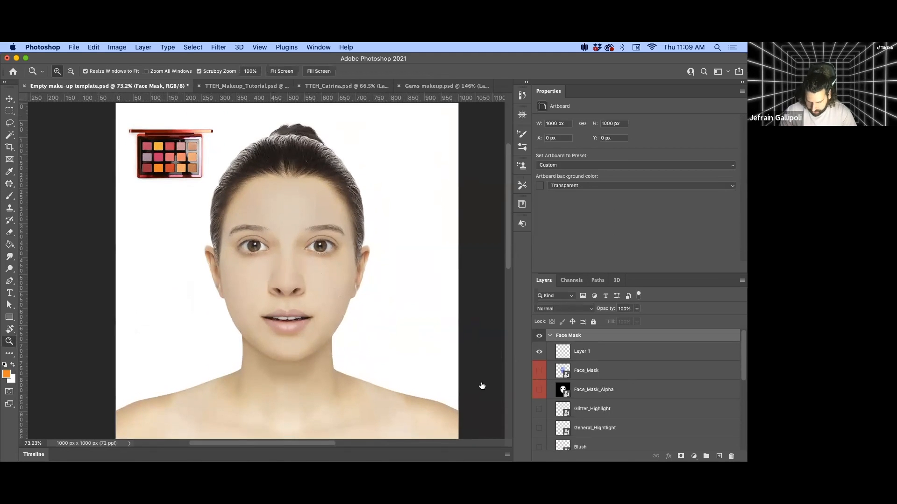
pyautogui.click(617, 355)
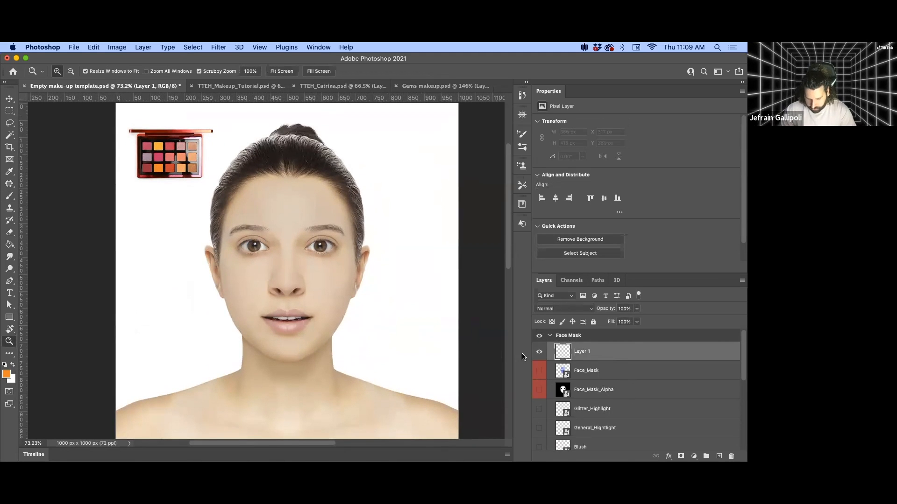
pyautogui.press('b')
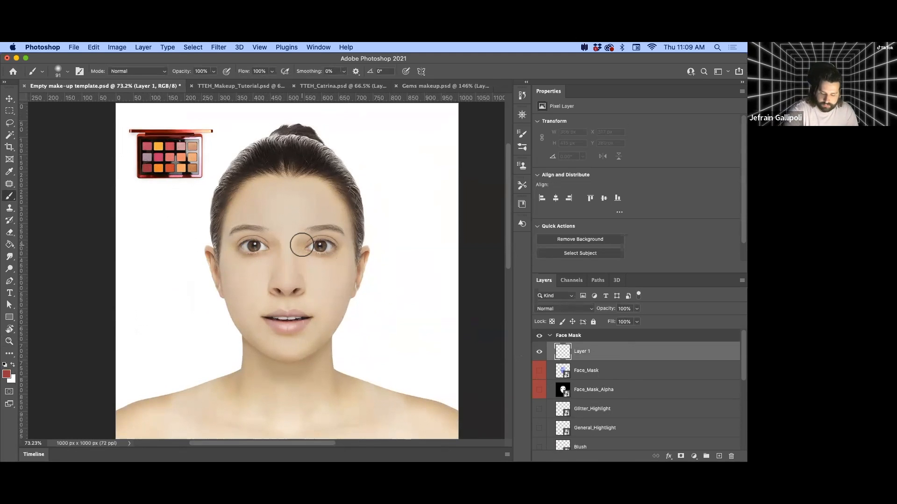
pyautogui.rightClick(295, 230)
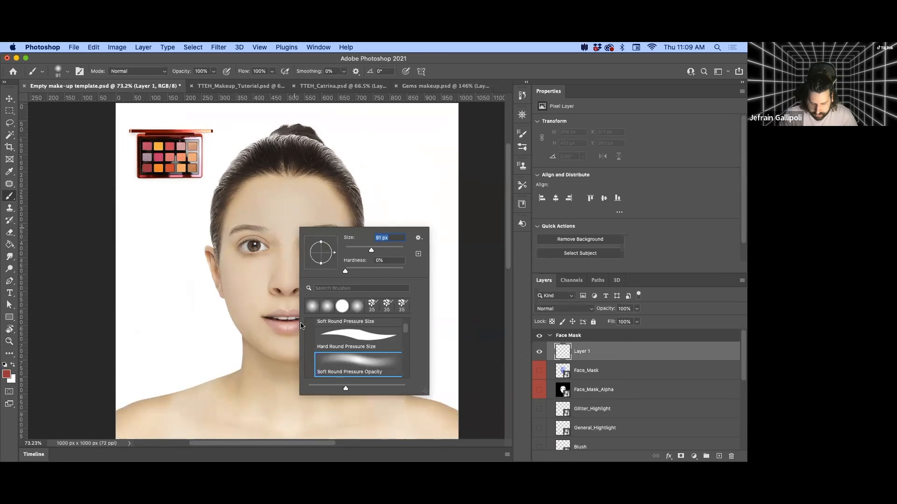
pyautogui.scroll(2, 404, 330)
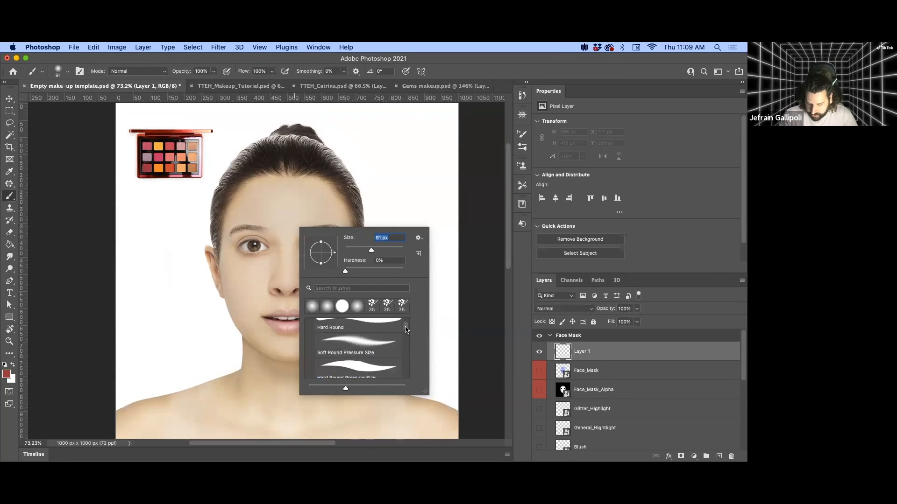
pyautogui.scroll(-1, 405, 331)
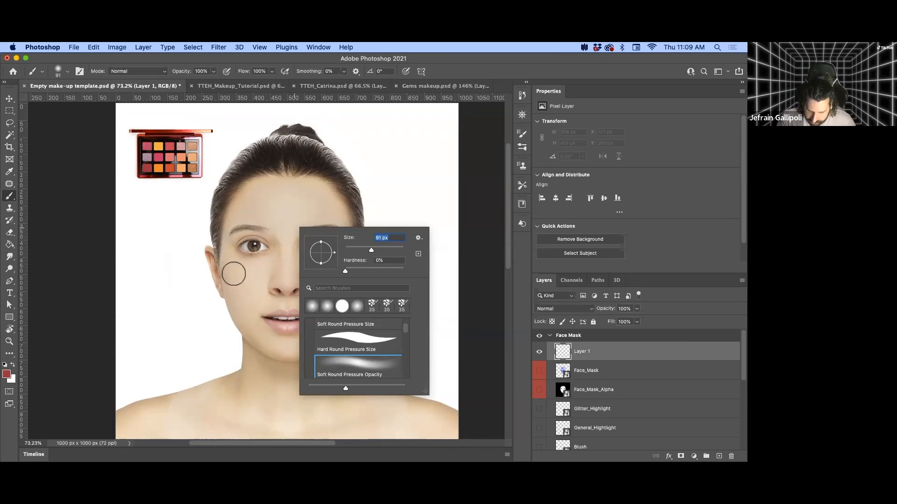
pyautogui.click(247, 321)
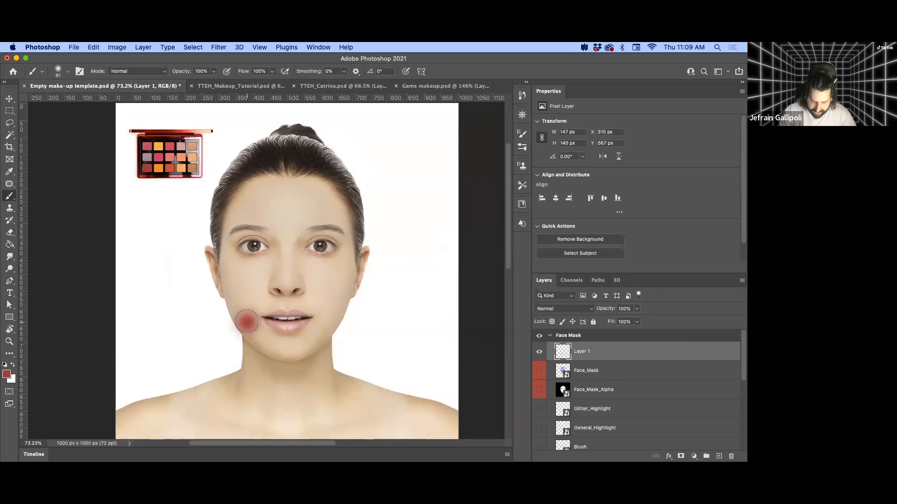
pyautogui.press('super+z')
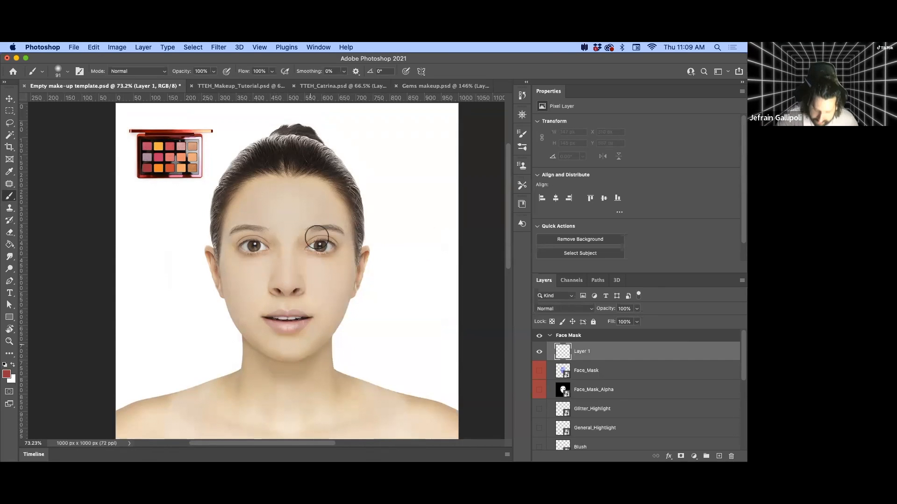
# Paint soft dark red contour shading along both sides of the jaw and across the forehead hairline on Layer 1.
pyautogui.moveTo(330, 326)
pyautogui.mouseDown()
pyautogui.moveTo(343, 307)
pyautogui.moveTo(307, 357)
pyautogui.mouseUp()
pyautogui.moveTo(220, 299)
pyautogui.mouseDown()
pyautogui.moveTo(254, 340)
pyautogui.moveTo(223, 256)
pyautogui.moveTo(226, 290)
pyautogui.moveTo(252, 337)
pyautogui.mouseUp()
pyautogui.moveTo(343, 323)
pyautogui.mouseDown()
pyautogui.moveTo(347, 282)
pyautogui.moveTo(351, 289)
pyautogui.mouseUp()
pyautogui.moveTo(228, 307); pyautogui.dragTo(254, 340)
pyautogui.moveTo(260, 176)
pyautogui.mouseDown()
pyautogui.moveTo(225, 205)
pyautogui.moveTo(279, 173)
pyautogui.moveTo(346, 212)
pyautogui.moveTo(316, 174)
pyautogui.moveTo(275, 169)
pyautogui.moveTo(289, 168)
pyautogui.moveTo(235, 186)
pyautogui.mouseUp()
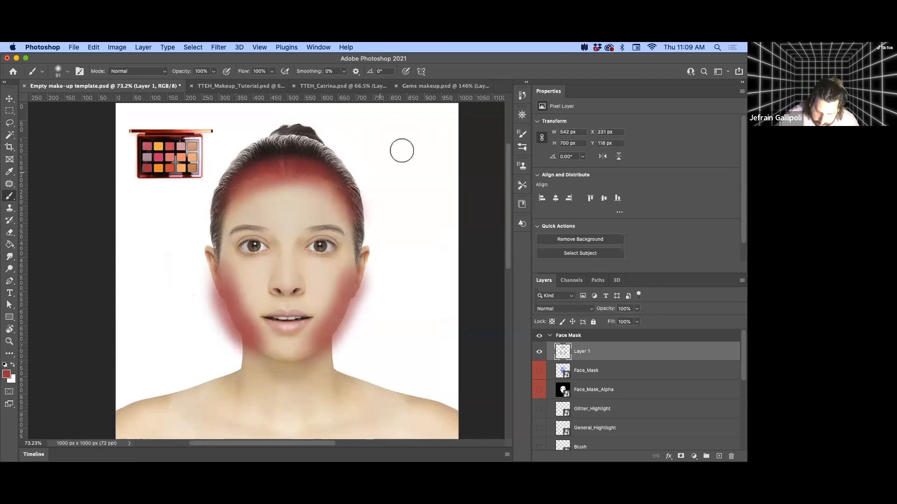
# Extend the red shading over the cheekbones, the sides and tip of the nose, the upper eyelids and below the lower lip.
pyautogui.moveTo(218, 253); pyautogui.dragTo(227, 311)
pyautogui.moveTo(362, 267)
pyautogui.mouseDown()
pyautogui.moveTo(338, 294)
pyautogui.moveTo(350, 277)
pyautogui.moveTo(290, 273)
pyautogui.moveTo(276, 244)
pyautogui.moveTo(275, 276)
pyautogui.mouseUp()
pyautogui.moveTo(297, 244); pyautogui.dragTo(299, 278)
pyautogui.moveTo(235, 244)
pyautogui.mouseDown()
pyautogui.moveTo(253, 235)
pyautogui.moveTo(235, 241)
pyautogui.mouseUp()
pyautogui.moveTo(338, 242)
pyautogui.mouseDown()
pyautogui.moveTo(332, 235)
pyautogui.moveTo(340, 242)
pyautogui.mouseUp()
pyautogui.moveTo(285, 294); pyautogui.dragTo(292, 288)
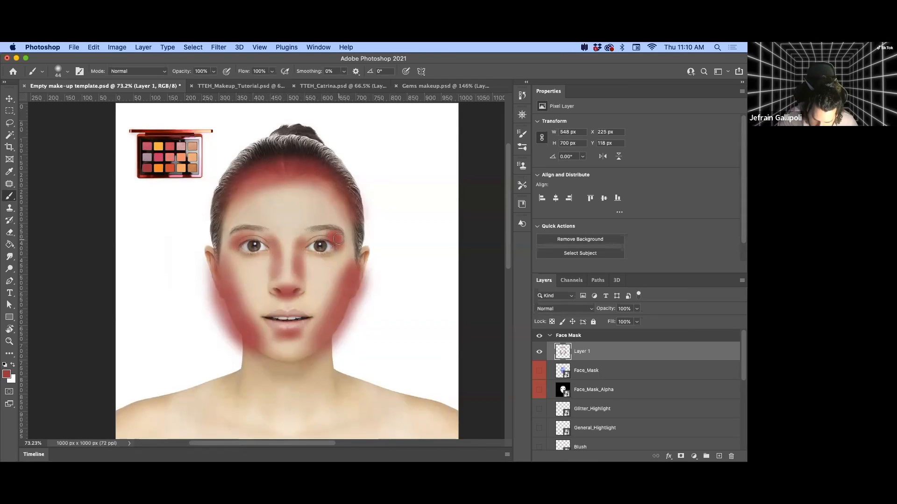
# Set Layer 1 to Multiply at 14% opacity and compare the face with and without the contouring.
pyautogui.click(558, 309)
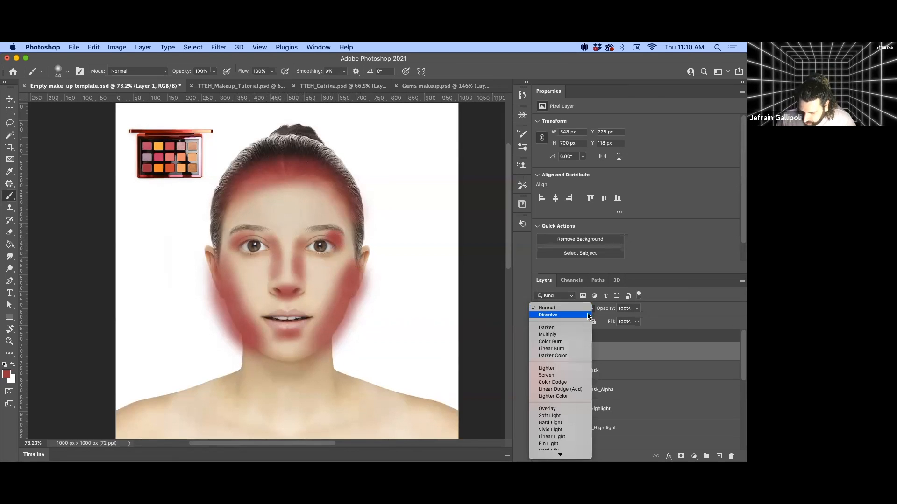
pyautogui.click(584, 335)
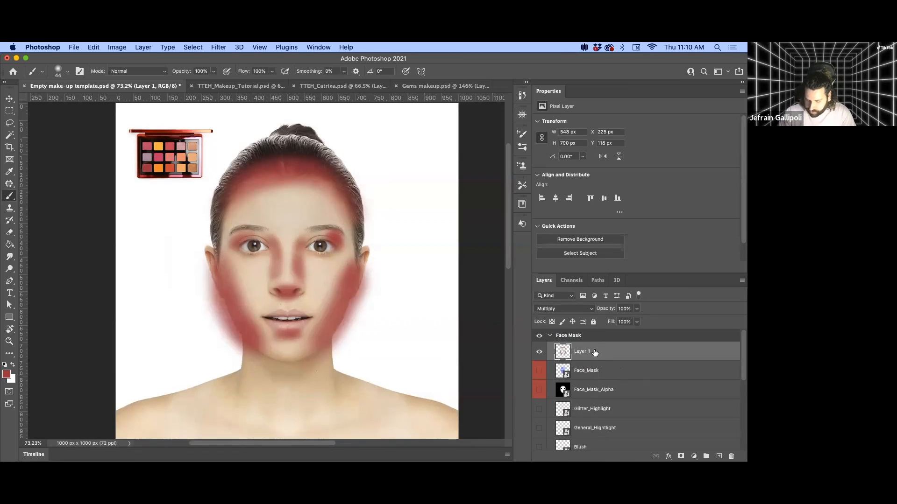
pyautogui.moveTo(609, 314); pyautogui.dragTo(569, 314)
pyautogui.click(539, 352)
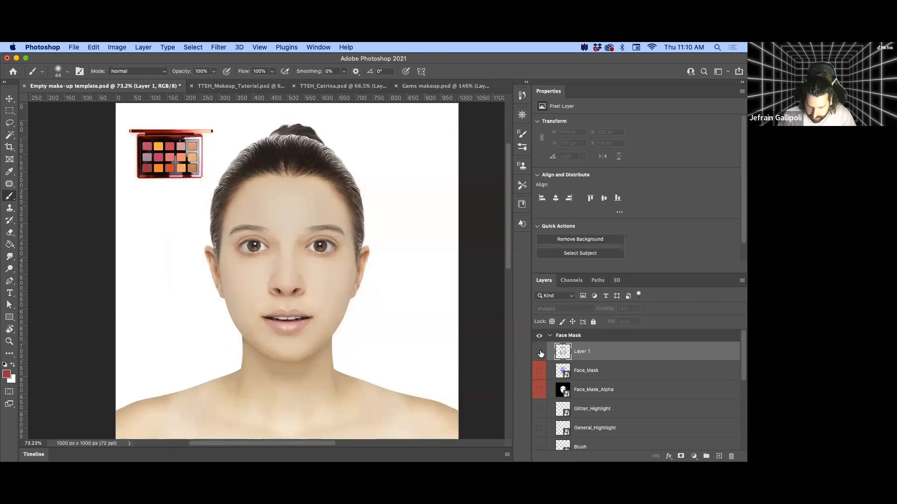
pyautogui.click(540, 352)
pyautogui.click(540, 353)
pyautogui.click(540, 352)
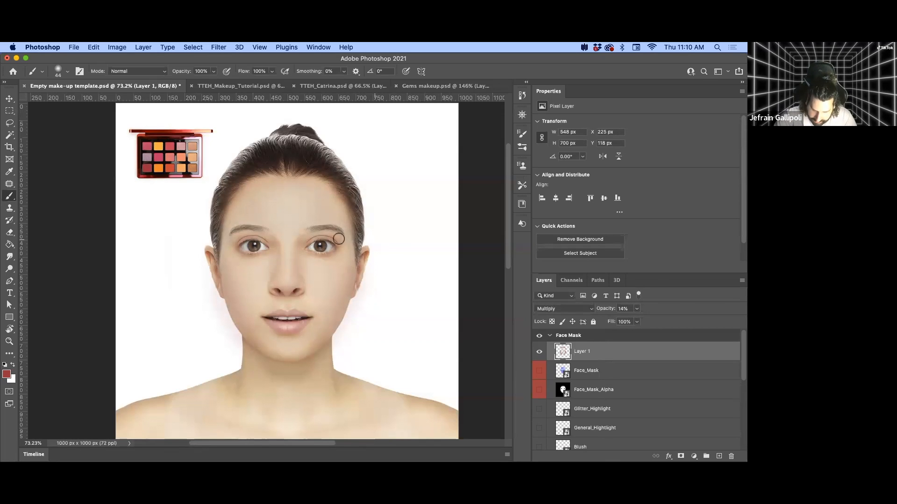
# Blend the contour shading on Layer 1 with the Smudge tool at 22% strength, using a soft tip of about 117 px.
pyautogui.moveTo(349, 282); pyautogui.dragTo(355, 277)
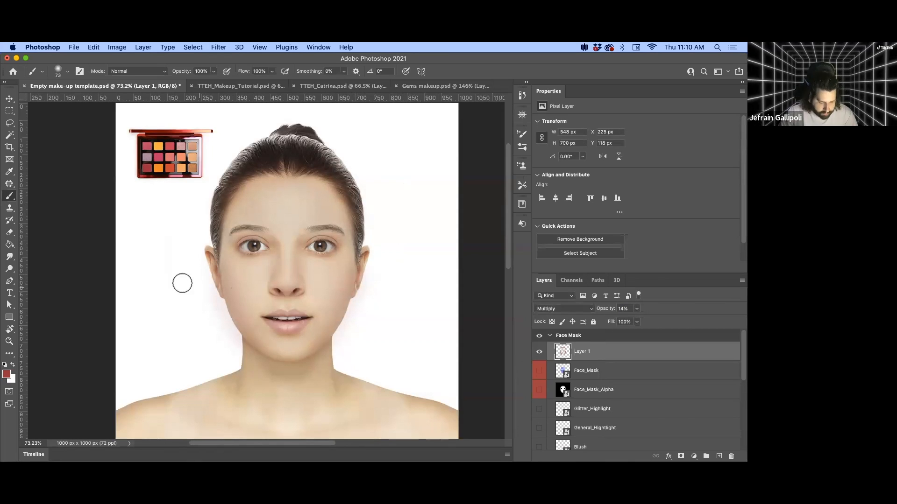
pyautogui.click(9, 257)
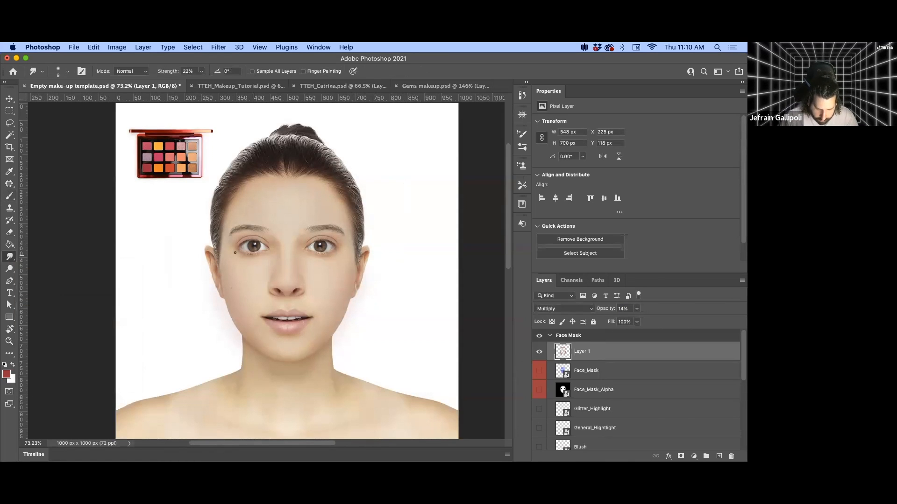
pyautogui.moveTo(313, 290)
pyautogui.mouseDown()
pyautogui.moveTo(336, 294)
pyautogui.moveTo(327, 292)
pyautogui.mouseUp()
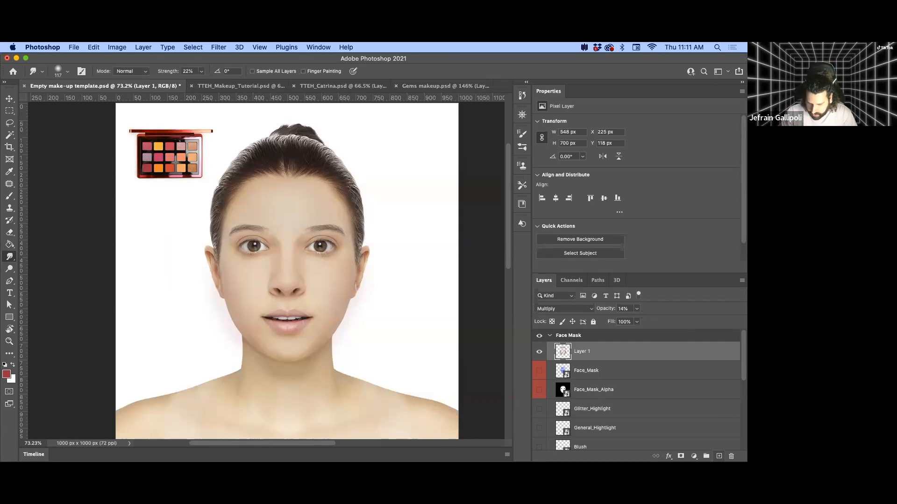
# Add a new layer above Layer 1 and brush soft red shading along both outer cheeks and both sides of the upper nose.
pyautogui.press('super+shift+alt+n')
pyautogui.press('b')
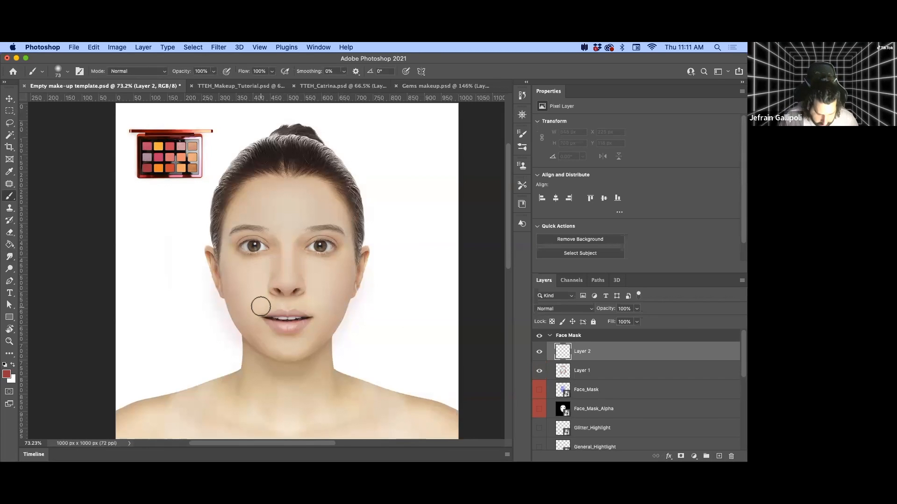
pyautogui.keyDown('ctrl'); pyautogui.keyDown('alt'); pyautogui.moveTo(355, 276); pyautogui.dragTo(347, 319); pyautogui.keyUp('alt'); pyautogui.keyUp('ctrl')
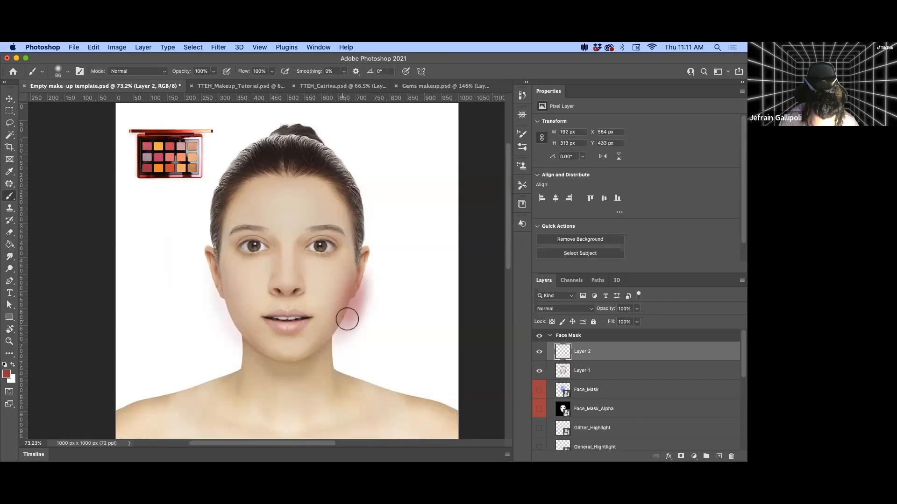
pyautogui.moveTo(216, 286)
pyautogui.mouseDown()
pyautogui.moveTo(224, 306)
pyautogui.moveTo(214, 245)
pyautogui.mouseUp()
pyautogui.moveTo(307, 255)
pyautogui.keyDown('ctrl'); pyautogui.keyDown('alt'); pyautogui.mouseDown()
pyautogui.moveTo(297, 255)
pyautogui.moveTo(309, 237)
pyautogui.moveTo(272, 244)
pyautogui.moveTo(274, 259)
pyautogui.moveTo(269, 238)
pyautogui.mouseUp(); pyautogui.keyUp('alt'); pyautogui.keyUp('ctrl')
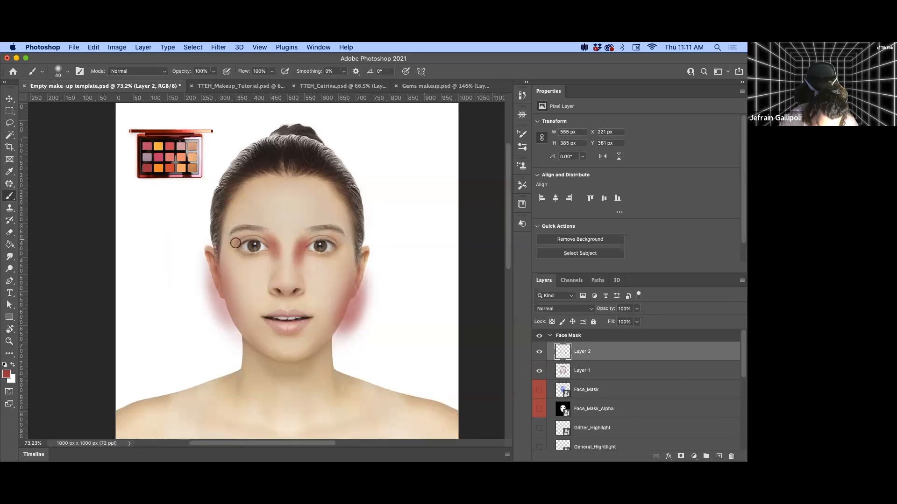
# Extend the red shading on Layer 2 to the outer eye corners, across the forehead hairline and along the nose bridge.
pyautogui.moveTo(345, 241); pyautogui.dragTo(336, 239)
pyautogui.moveTo(328, 199); pyautogui.dragTo(341, 194)
pyautogui.moveTo(331, 189)
pyautogui.mouseDown()
pyautogui.moveTo(340, 211)
pyautogui.moveTo(322, 171)
pyautogui.moveTo(328, 187)
pyautogui.mouseUp()
pyautogui.moveTo(224, 212)
pyautogui.mouseDown()
pyautogui.moveTo(246, 179)
pyautogui.moveTo(283, 161)
pyautogui.moveTo(341, 179)
pyautogui.mouseUp()
pyautogui.moveTo(274, 251); pyautogui.dragTo(269, 254)
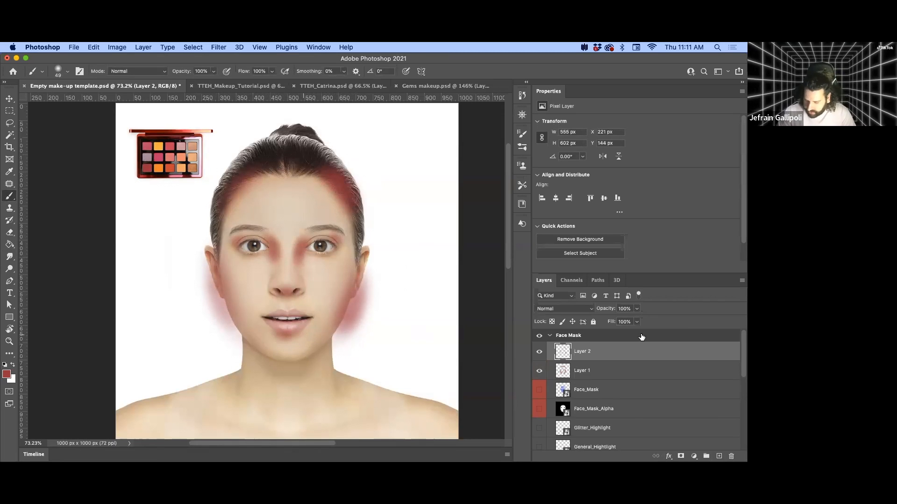
# Set Layer 2 to the Multiply blend mode at 22% opacity.
pyautogui.click(557, 309)
pyautogui.click(563, 333)
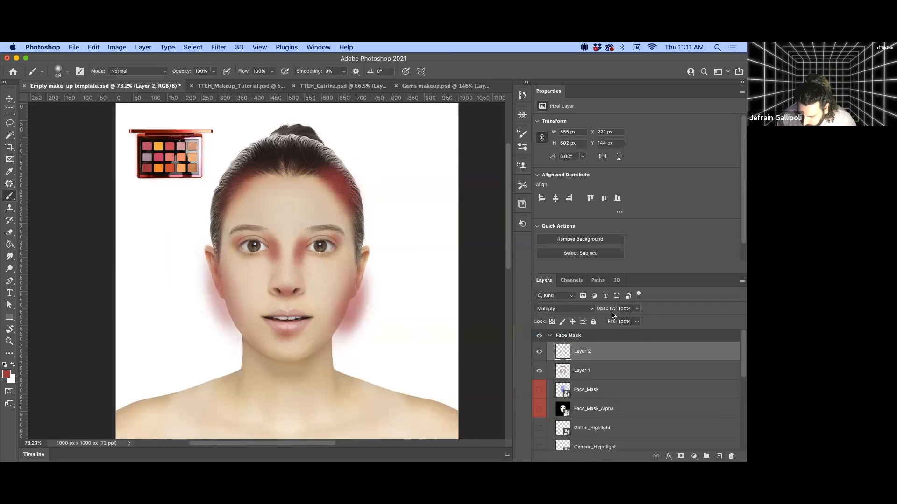
pyautogui.moveTo(612, 313); pyautogui.dragTo(574, 315)
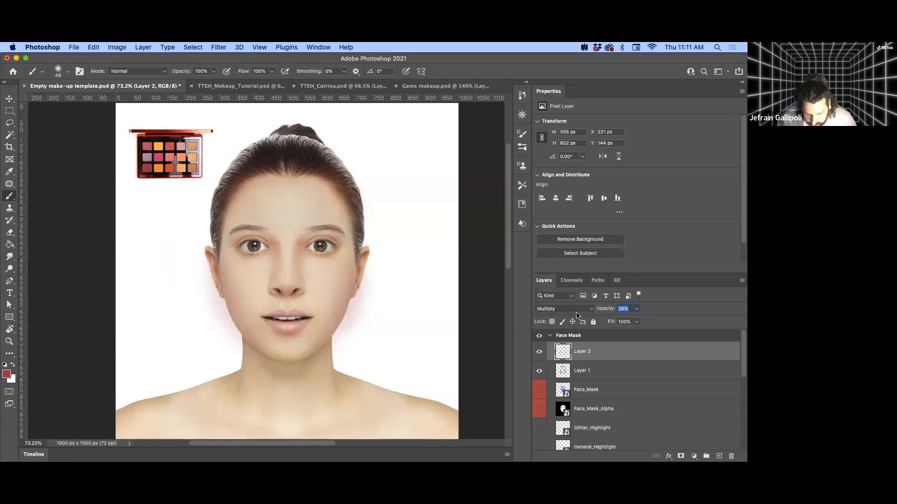
pyautogui.moveTo(576, 316); pyautogui.dragTo(575, 316)
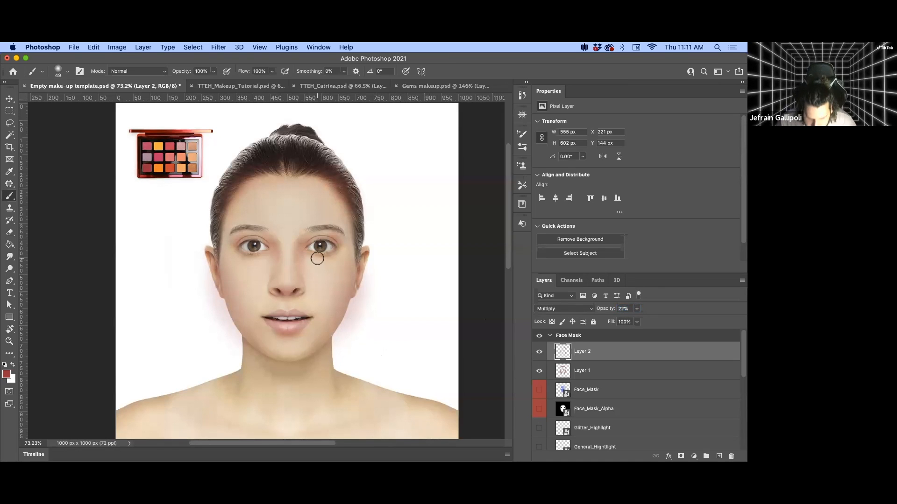
# Add a new layer above Layer 2 and set the brush's foreground colour to pale pink ffdee0.
pyautogui.press('z')
pyautogui.moveTo(310, 271); pyautogui.dragTo(316, 275)
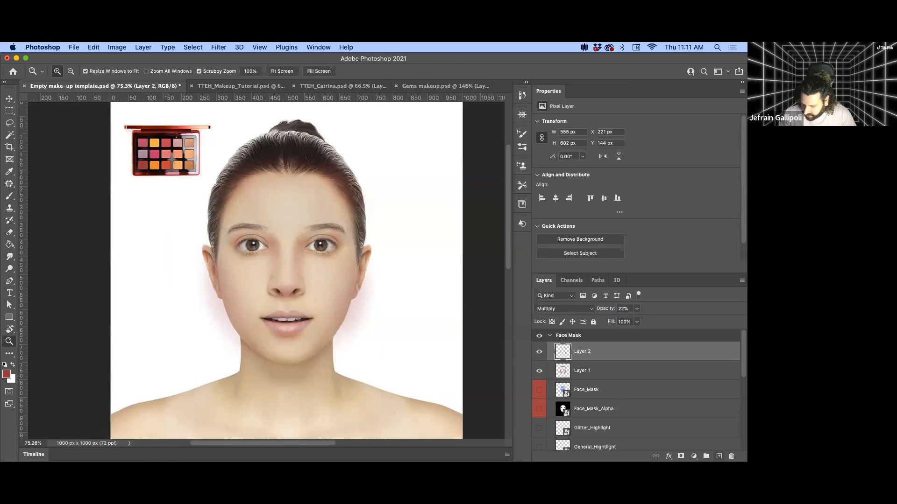
pyautogui.click(719, 456)
pyautogui.press('b')
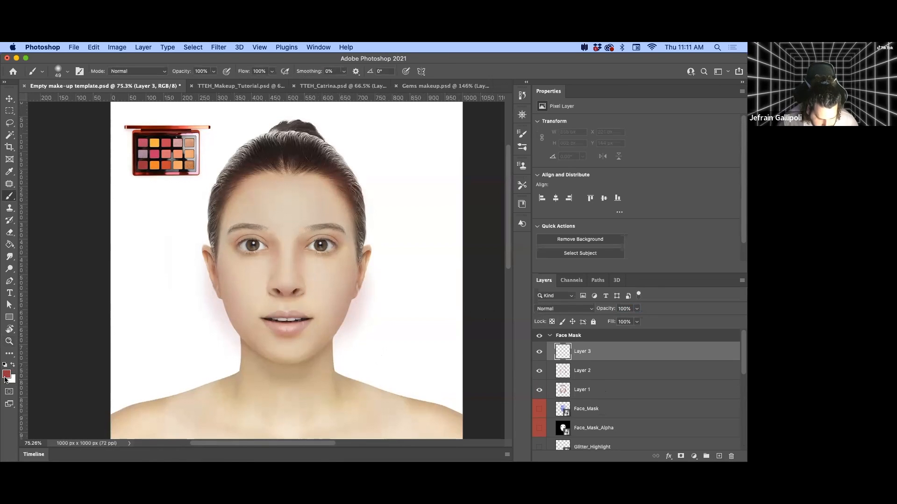
pyautogui.click(8, 374)
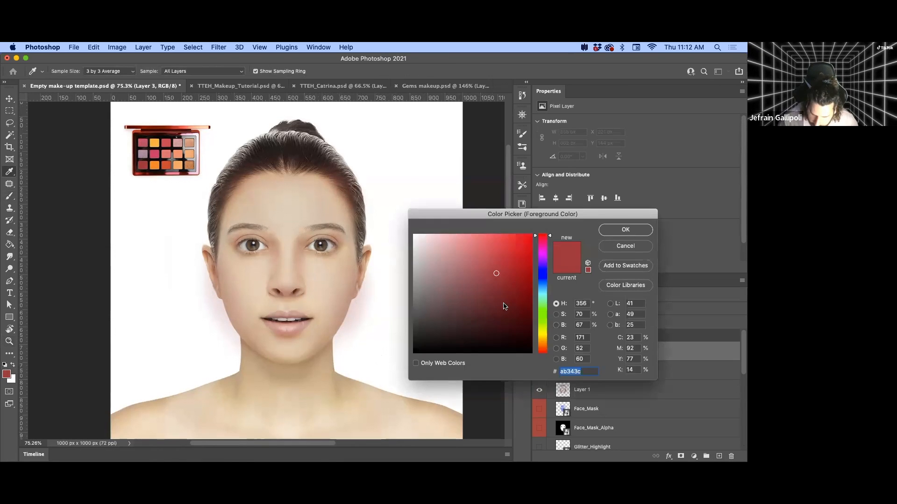
pyautogui.moveTo(484, 244); pyautogui.dragTo(428, 224)
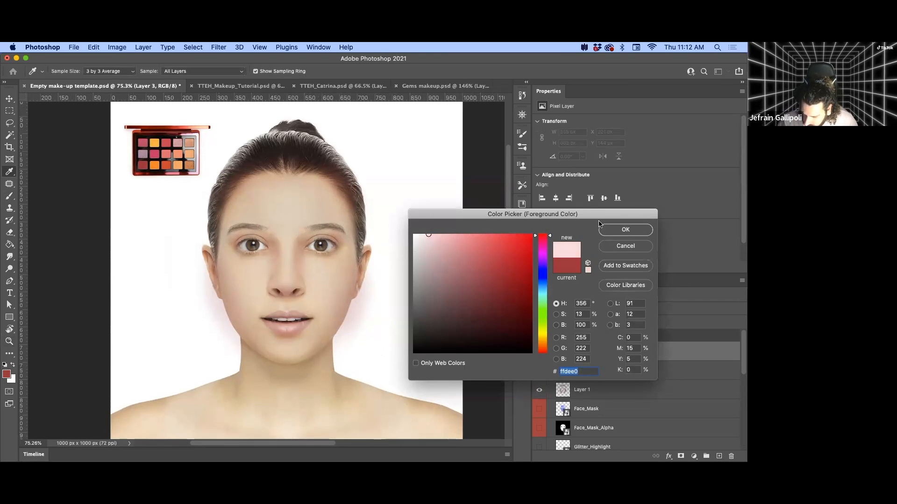
pyautogui.click(625, 230)
pyautogui.press('b')
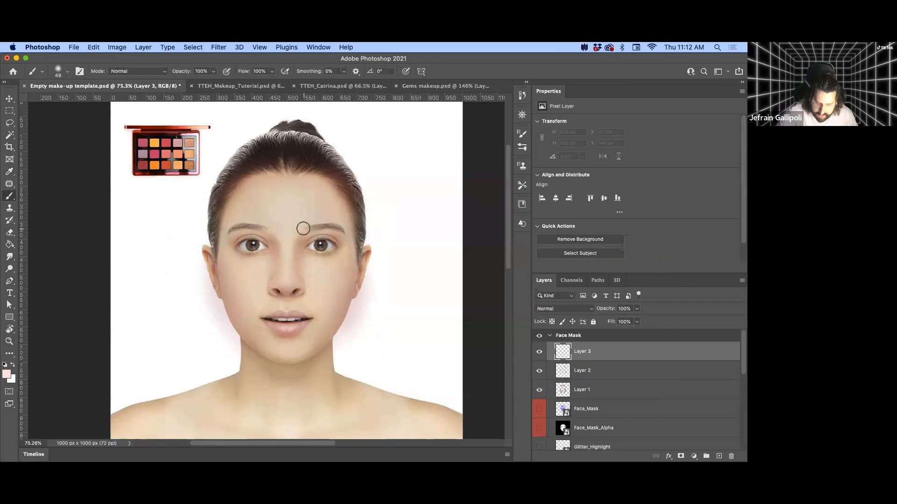
# Paint a soft pale pink highlight in the middle of the forehead on Layer 3 and set the layer to Screen.
pyautogui.moveTo(285, 218)
pyautogui.mouseDown()
pyautogui.moveTo(292, 188)
pyautogui.moveTo(281, 224)
pyautogui.moveTo(290, 200)
pyautogui.moveTo(300, 214)
pyautogui.moveTo(284, 218)
pyautogui.moveTo(290, 237)
pyautogui.moveTo(284, 203)
pyautogui.mouseUp()
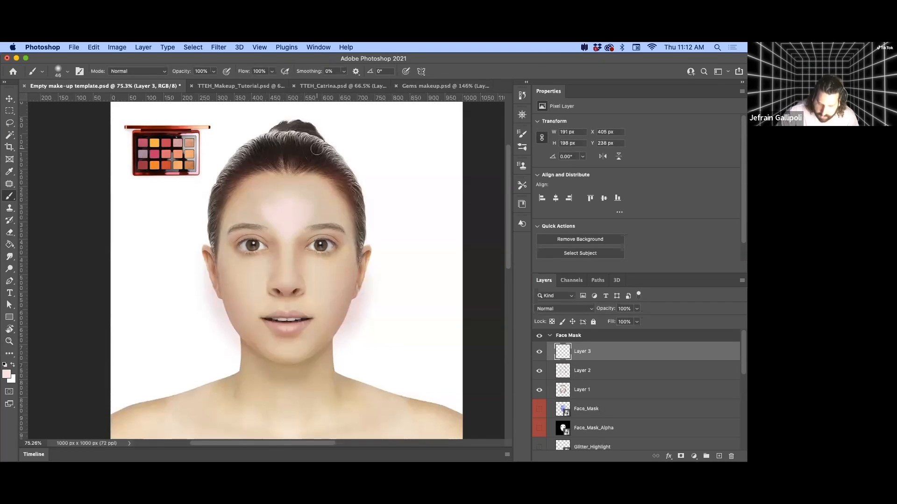
pyautogui.click(576, 309)
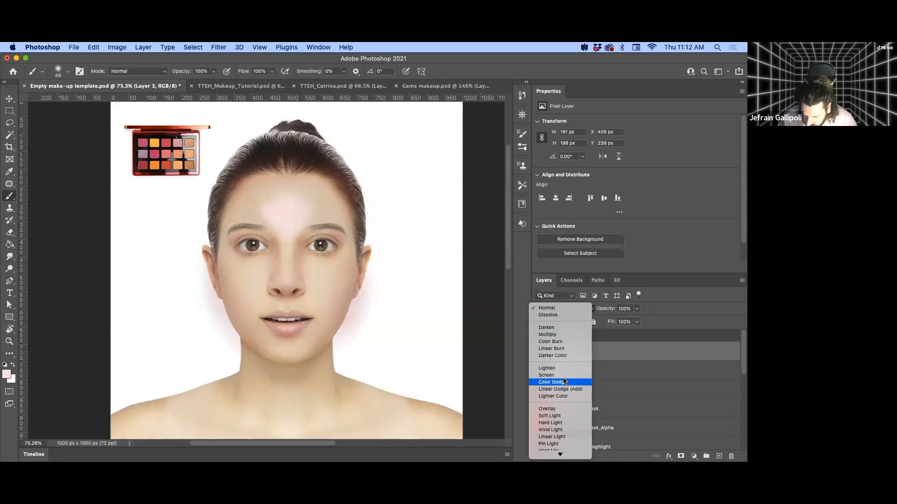
pyautogui.click(564, 376)
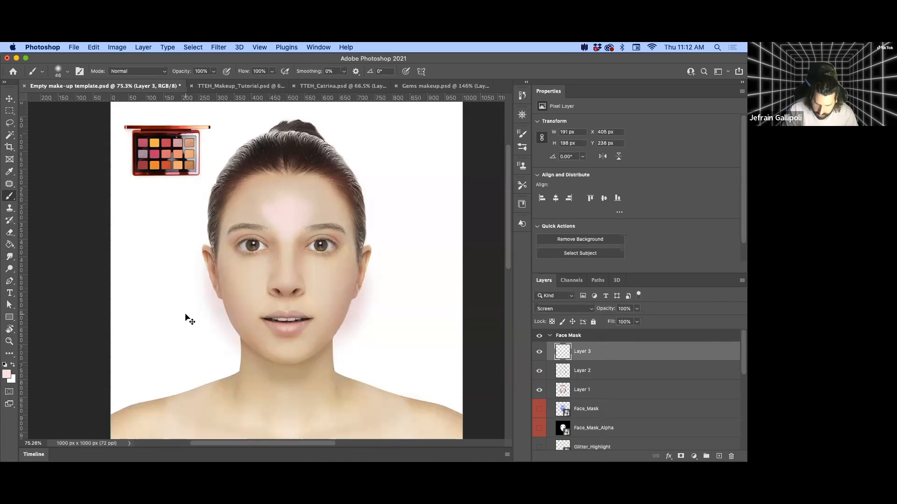
# Brighten the forehead highlight on Layer 3 by raising its Lightness with Hue/Saturation.
pyautogui.press('super+u')
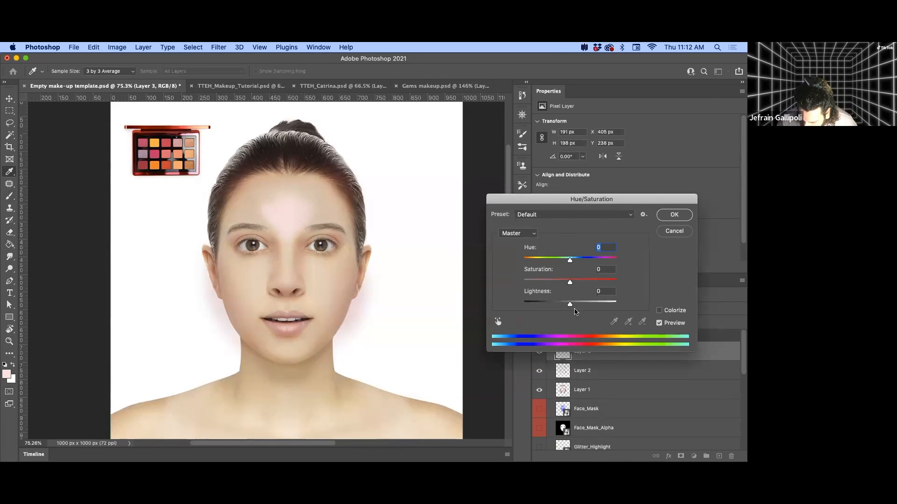
pyautogui.moveTo(570, 304); pyautogui.dragTo(579, 306)
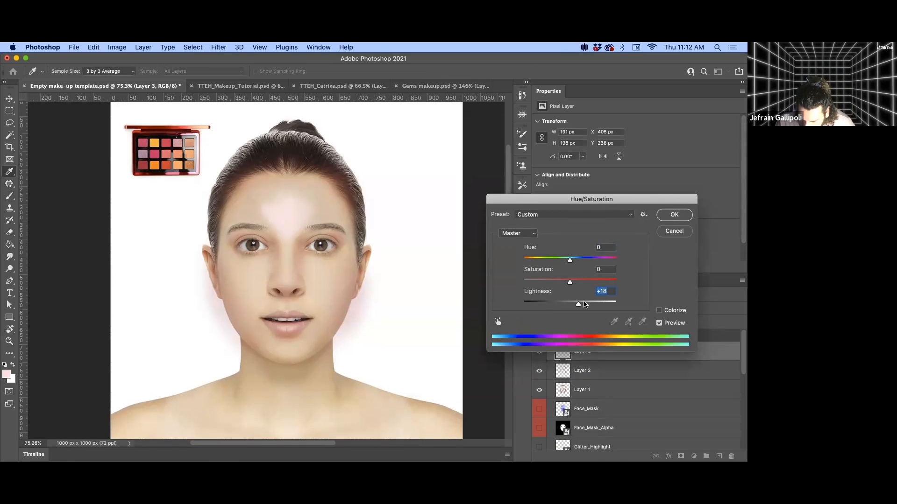
pyautogui.moveTo(581, 310); pyautogui.dragTo(593, 306)
pyautogui.click(675, 214)
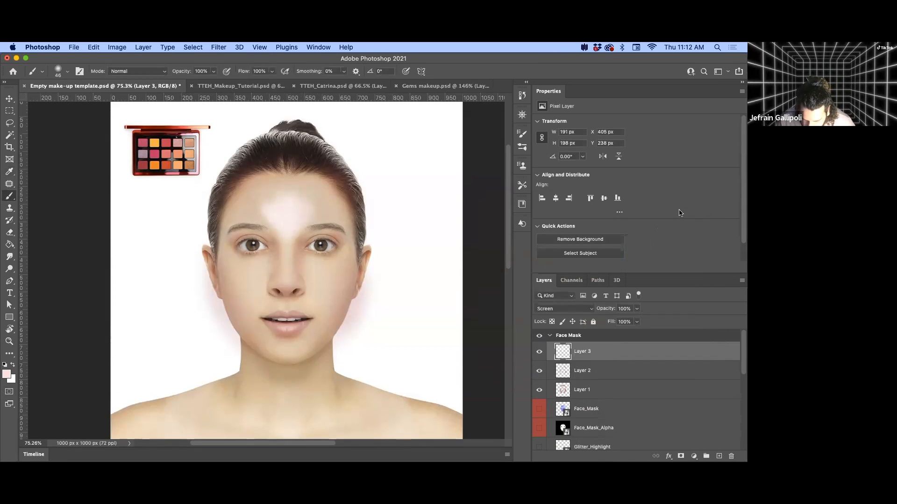
# Sample the brightened highlight colour and paint it over the forehead centre, the nose bridge and both cheeks below the eyes.
pyautogui.click(289, 218)
pyautogui.press('b')
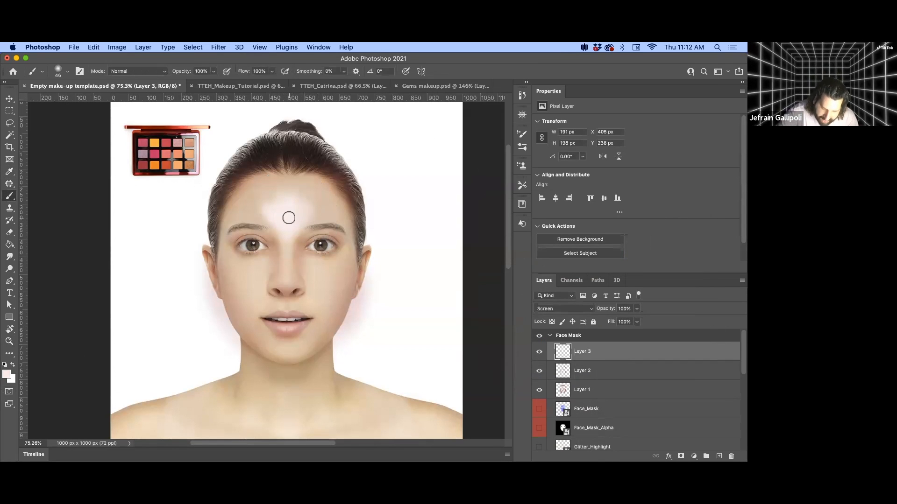
pyautogui.moveTo(271, 209)
pyautogui.mouseDown()
pyautogui.moveTo(269, 220)
pyautogui.moveTo(274, 201)
pyautogui.moveTo(304, 212)
pyautogui.moveTo(292, 220)
pyautogui.moveTo(277, 211)
pyautogui.mouseUp()
pyautogui.moveTo(289, 252)
pyautogui.mouseDown()
pyautogui.moveTo(281, 252)
pyautogui.moveTo(286, 240)
pyautogui.moveTo(285, 271)
pyautogui.moveTo(325, 271)
pyautogui.moveTo(324, 284)
pyautogui.moveTo(332, 275)
pyautogui.moveTo(325, 280)
pyautogui.mouseUp()
pyautogui.moveTo(240, 267)
pyautogui.mouseDown()
pyautogui.moveTo(250, 283)
pyautogui.moveTo(260, 271)
pyautogui.moveTo(251, 289)
pyautogui.moveTo(263, 270)
pyautogui.moveTo(258, 279)
pyautogui.moveTo(228, 276)
pyautogui.mouseUp()
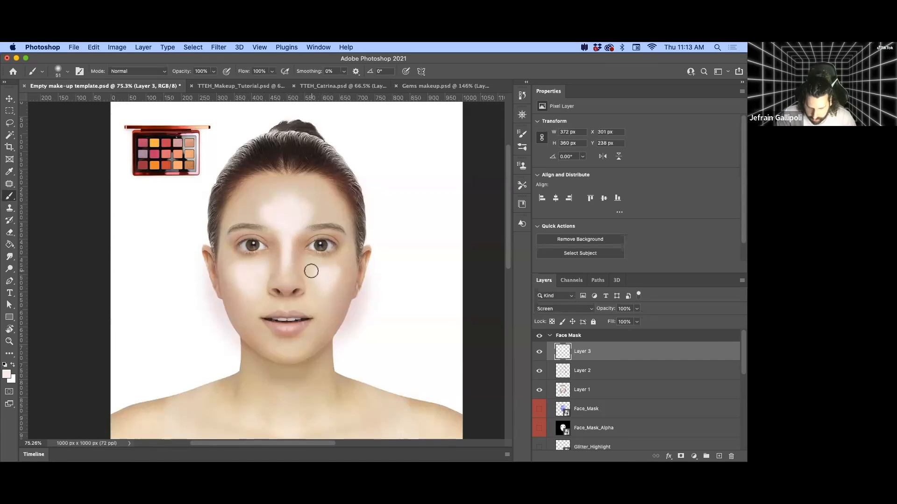
pyautogui.moveTo(326, 266); pyautogui.dragTo(324, 292)
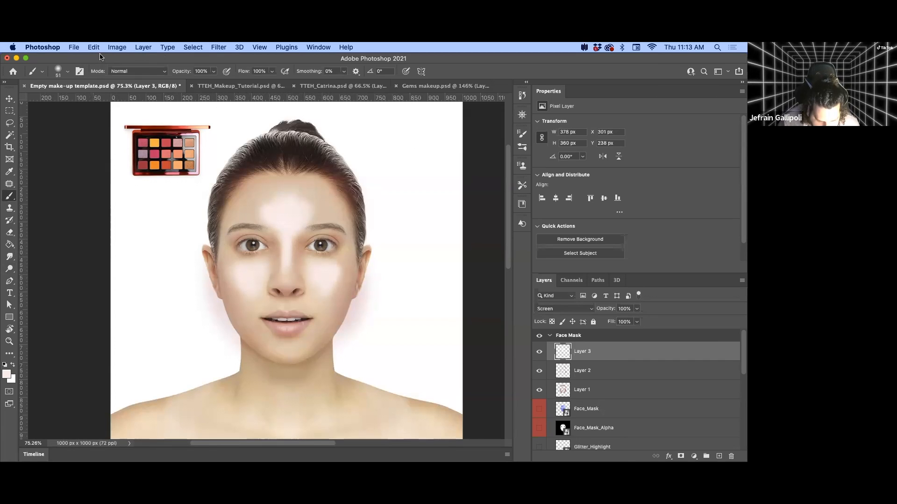
# Soften Layer 3 with a Gaussian Blur of 19.0 pixels and lower the layer's opacity to 48%.
pyautogui.moveTo(100, 54); pyautogui.dragTo(94, 76)
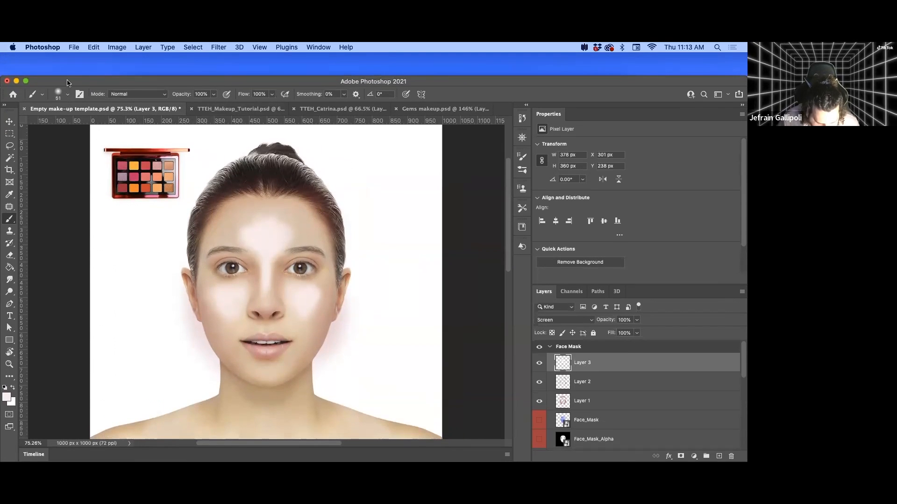
pyautogui.doubleClick(76, 82)
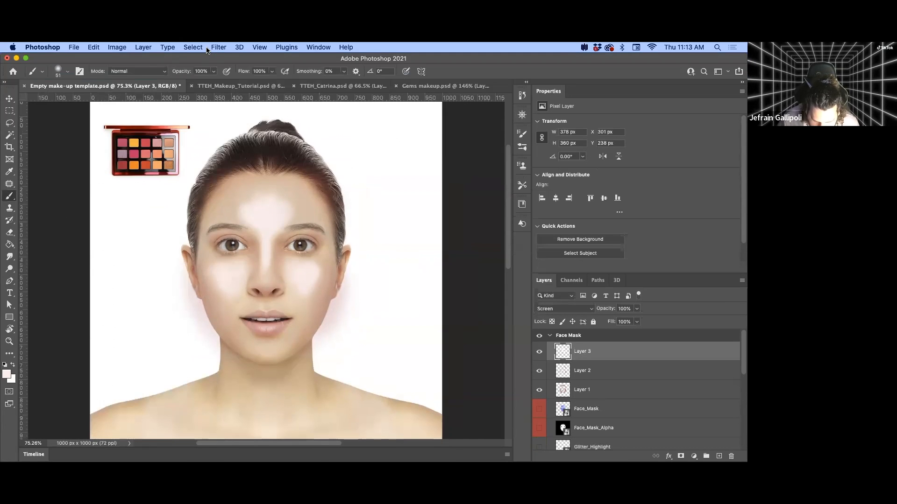
pyautogui.click(218, 47)
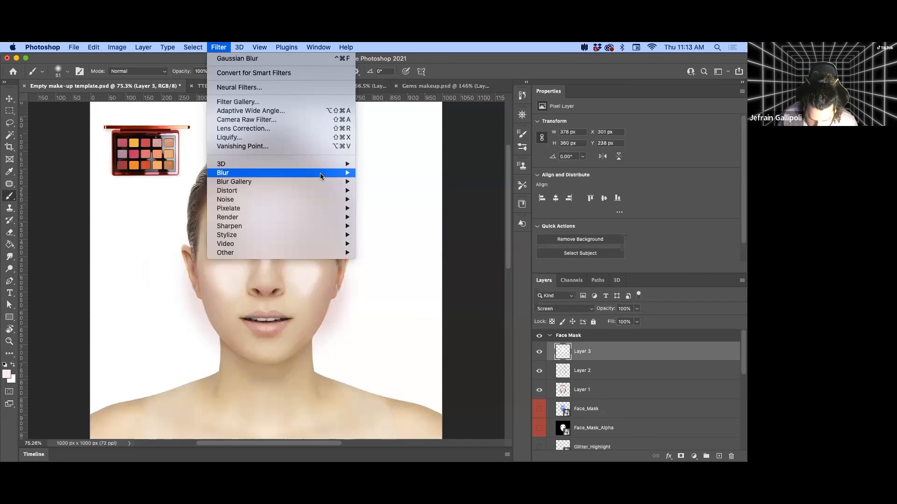
pyautogui.moveTo(320, 173)
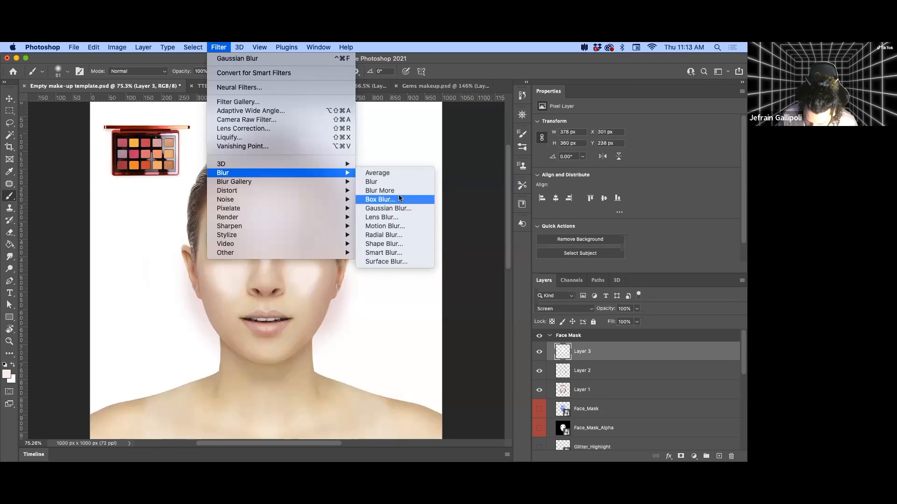
pyautogui.click(388, 208)
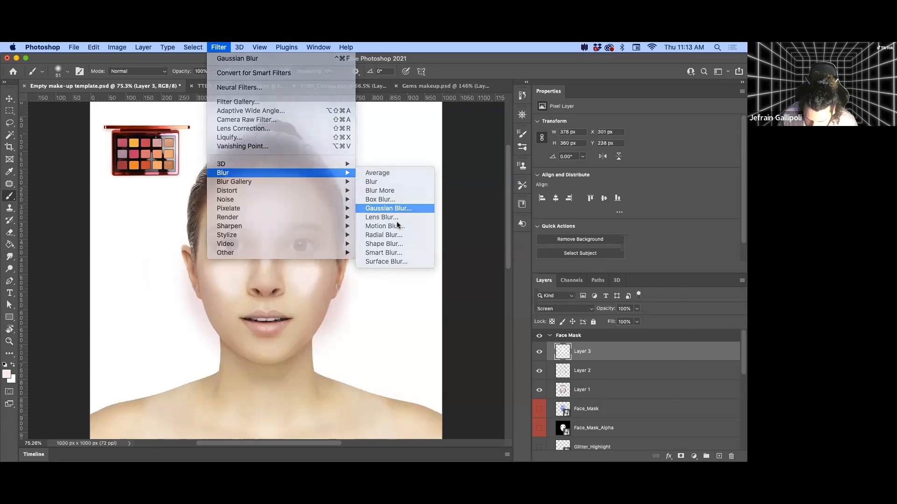
pyautogui.moveTo(573, 382)
pyautogui.mouseDown()
pyautogui.moveTo(557, 382)
pyautogui.moveTo(573, 381)
pyautogui.mouseUp()
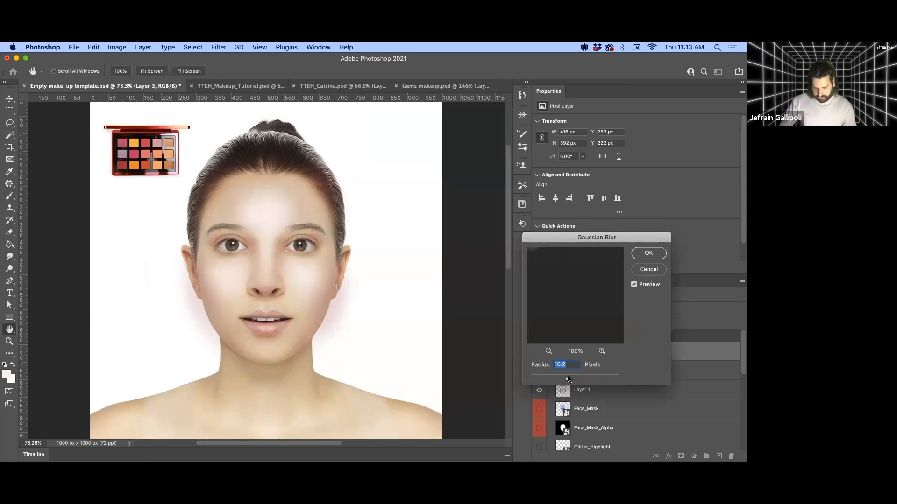
pyautogui.moveTo(569, 379); pyautogui.dragTo(569, 380)
pyautogui.click(645, 254)
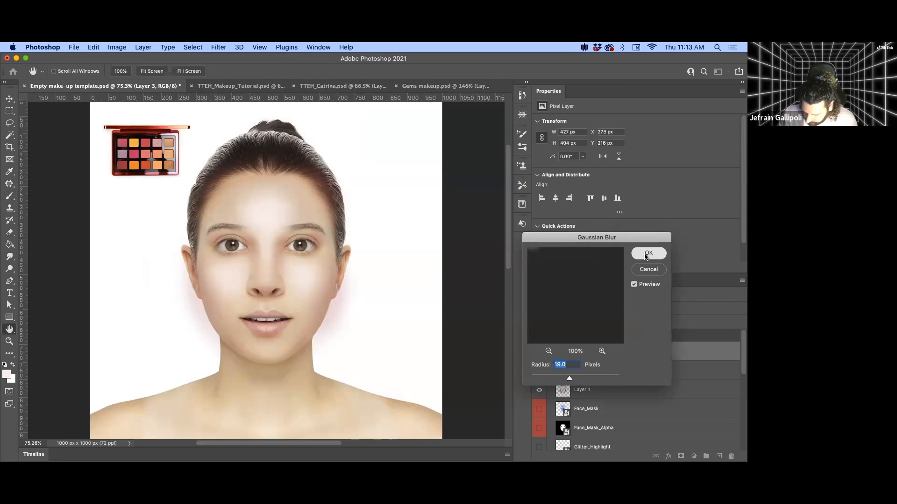
pyautogui.moveTo(608, 309); pyautogui.dragTo(594, 311)
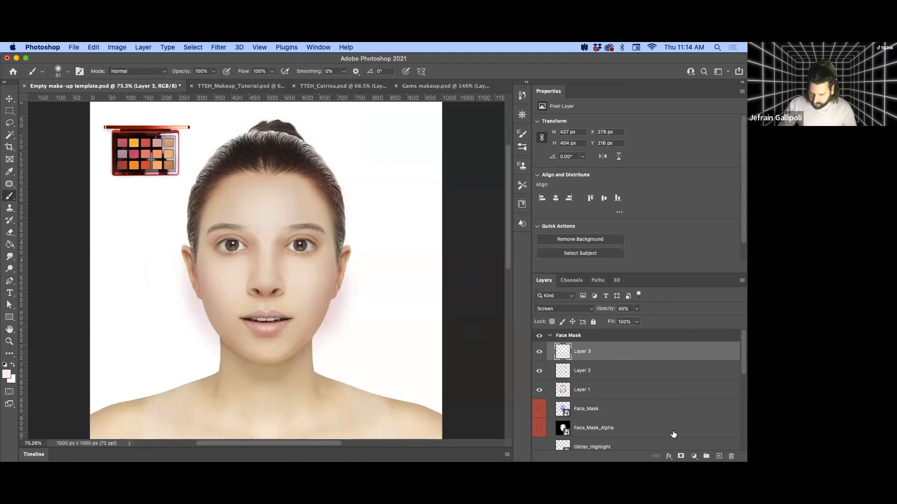
# Add a new layer above Layer 3 and choose the Soft Round Pressure Size brush preset.
pyautogui.click(718, 456)
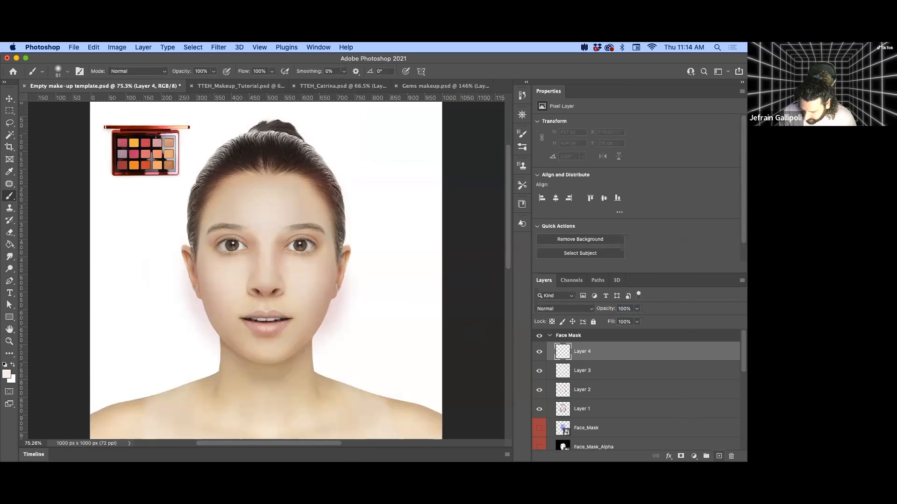
pyautogui.rightClick(306, 242)
pyautogui.scroll(3, 362, 357)
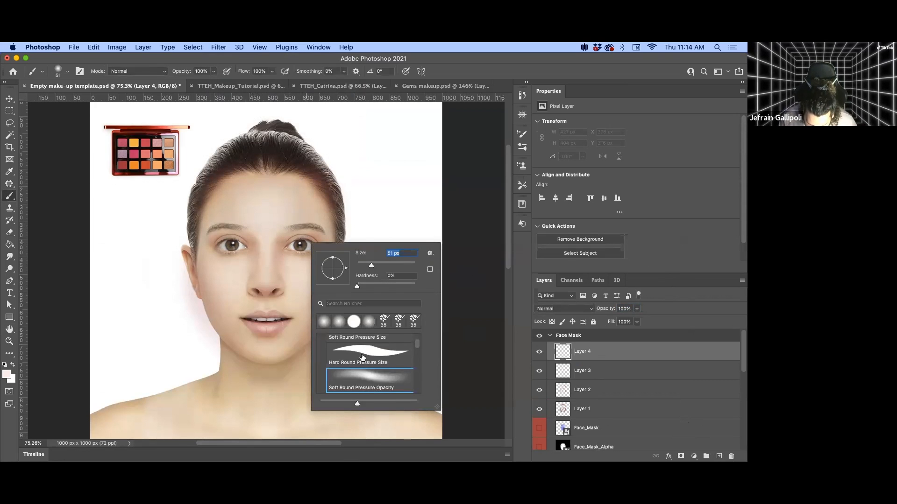
pyautogui.scroll(2, 367, 356)
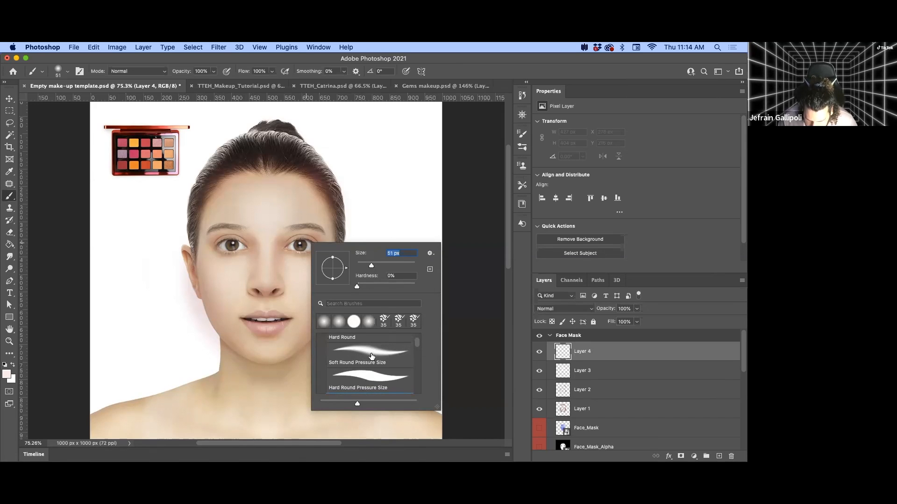
pyautogui.click(371, 357)
# Paint small highlights on Layer 4 with a 14 px brush along the nose bridge, on its tip, above both eyebrows and below both outer eye corners.
pyautogui.moveTo(259, 243)
pyautogui.mouseDown()
pyautogui.moveTo(259, 264)
pyautogui.moveTo(299, 223)
pyautogui.moveTo(253, 237)
pyautogui.moveTo(260, 270)
pyautogui.mouseUp()
pyautogui.press('super+z')
pyautogui.press('z')
pyautogui.press('b')
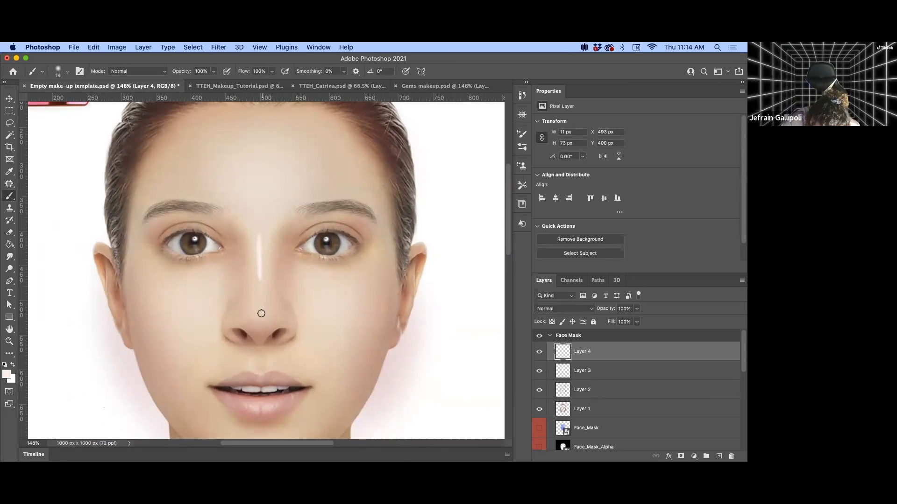
pyautogui.moveTo(359, 195); pyautogui.dragTo(352, 195)
pyautogui.moveTo(160, 197); pyautogui.dragTo(164, 196)
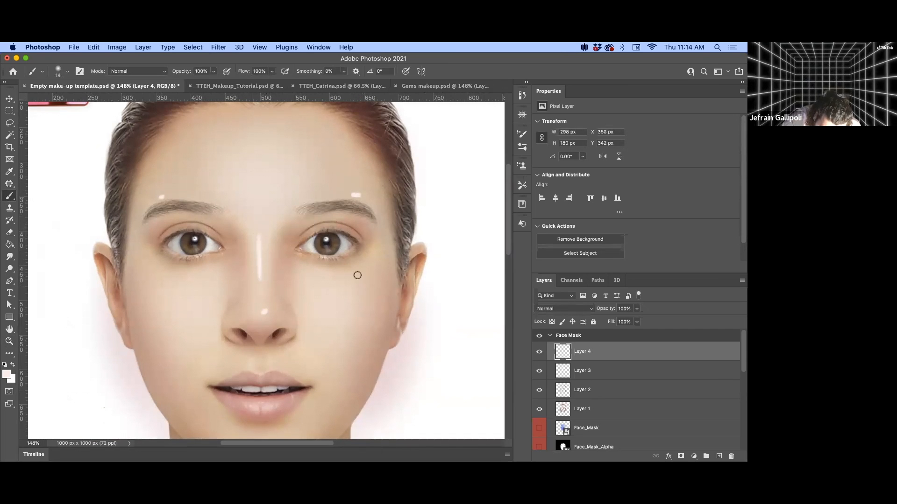
pyautogui.click(358, 276)
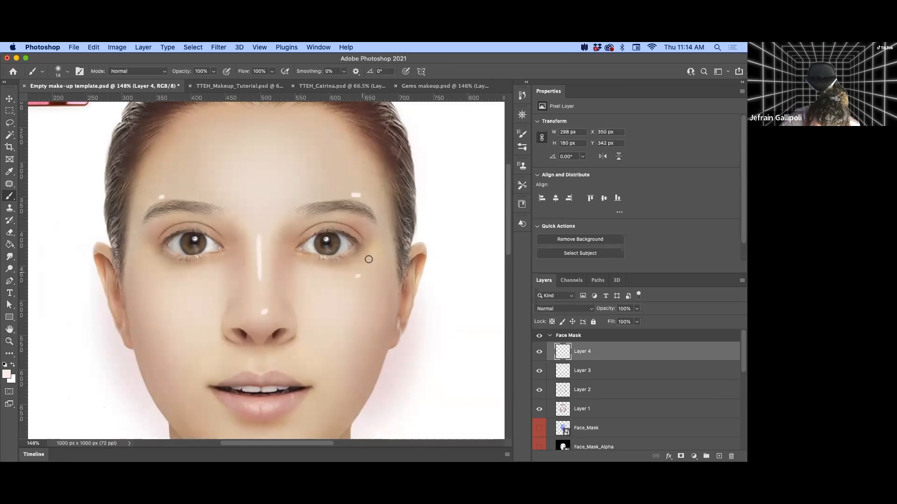
pyautogui.click(163, 269)
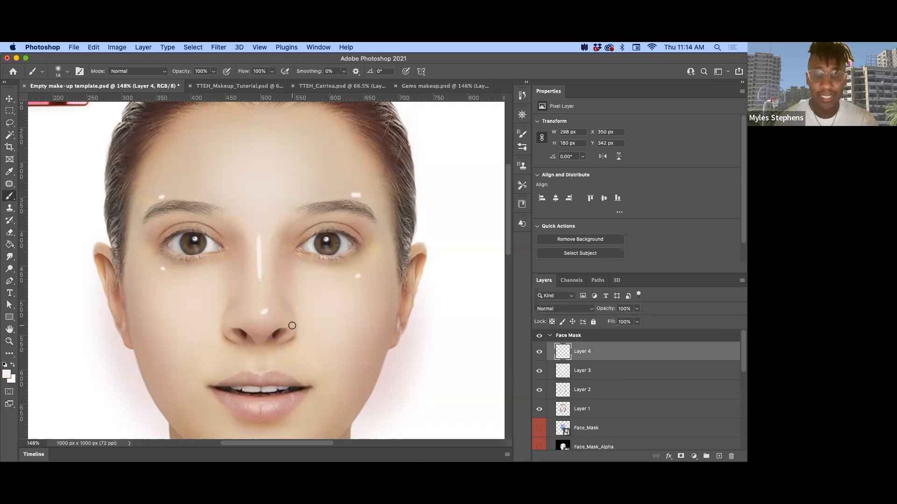
# Add extra highlight dots beside the ones below both eyes and short highlight strokes along the upper lip's edge.
pyautogui.moveTo(313, 377); pyautogui.dragTo(318, 367)
pyautogui.moveTo(347, 340); pyautogui.dragTo(350, 338)
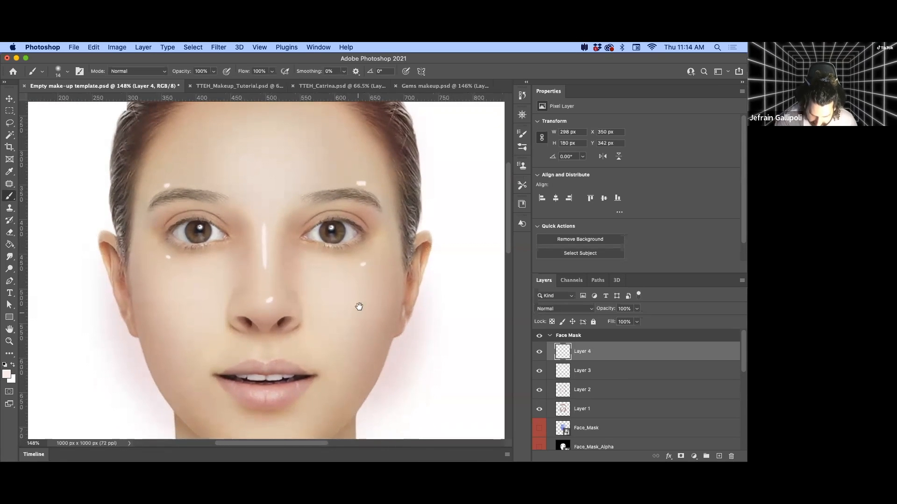
pyautogui.click(352, 269)
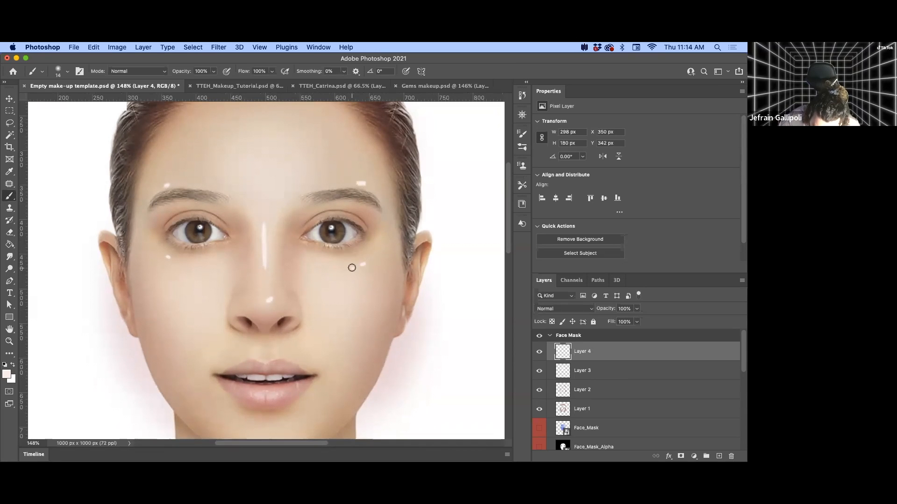
pyautogui.click(364, 263)
pyautogui.click(160, 252)
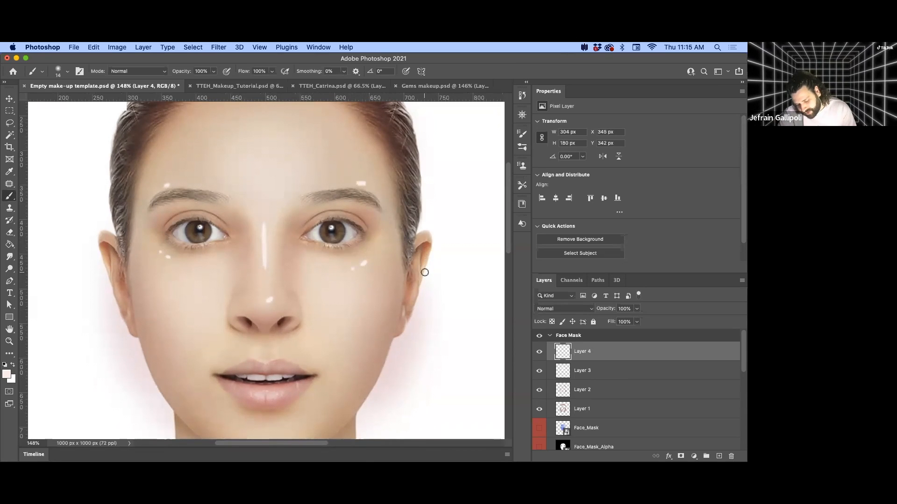
pyautogui.click(302, 363)
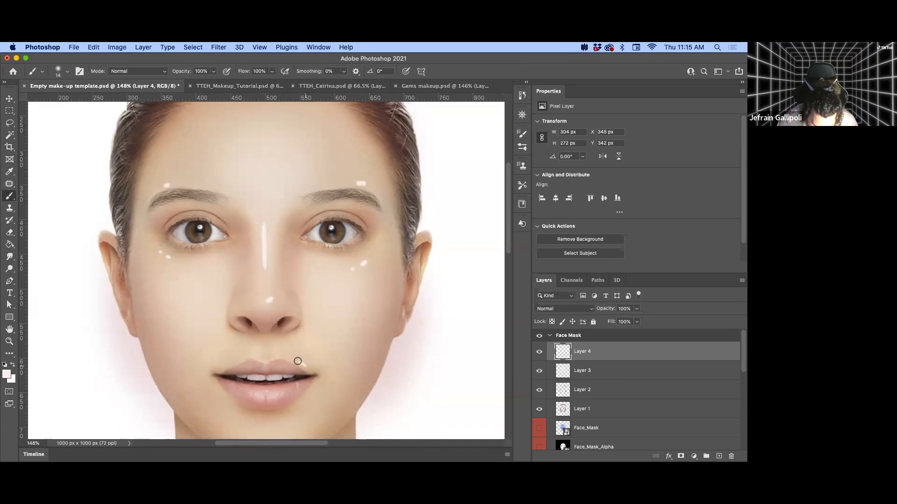
pyautogui.moveTo(249, 356); pyautogui.dragTo(252, 356)
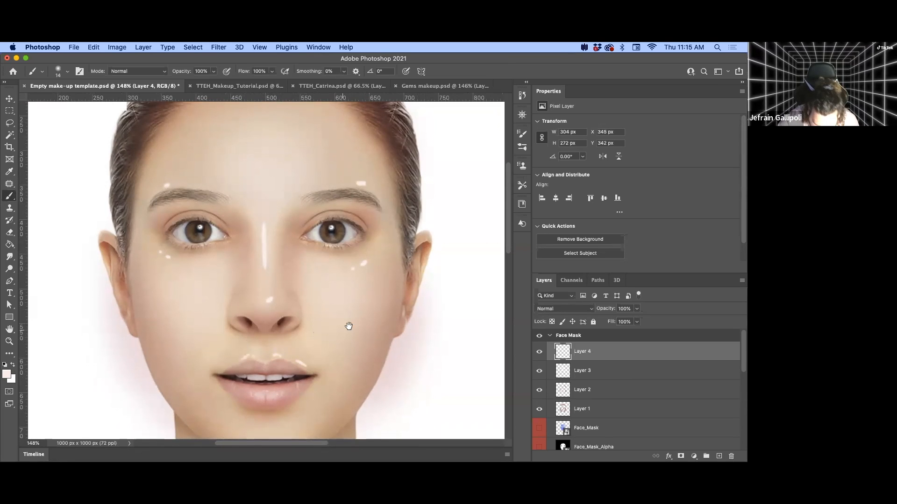
# Set Layer 4's blend mode to Screen and its opacity to 48%.
pyautogui.moveTo(348, 327); pyautogui.dragTo(338, 352)
pyautogui.moveTo(355, 319)
pyautogui.mouseDown()
pyautogui.moveTo(374, 296)
pyautogui.moveTo(373, 304)
pyautogui.mouseUp()
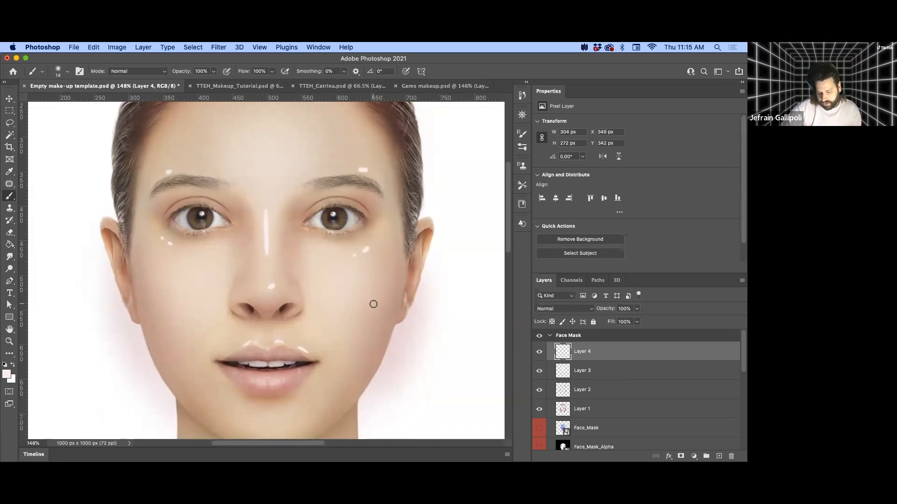
pyautogui.click(565, 309)
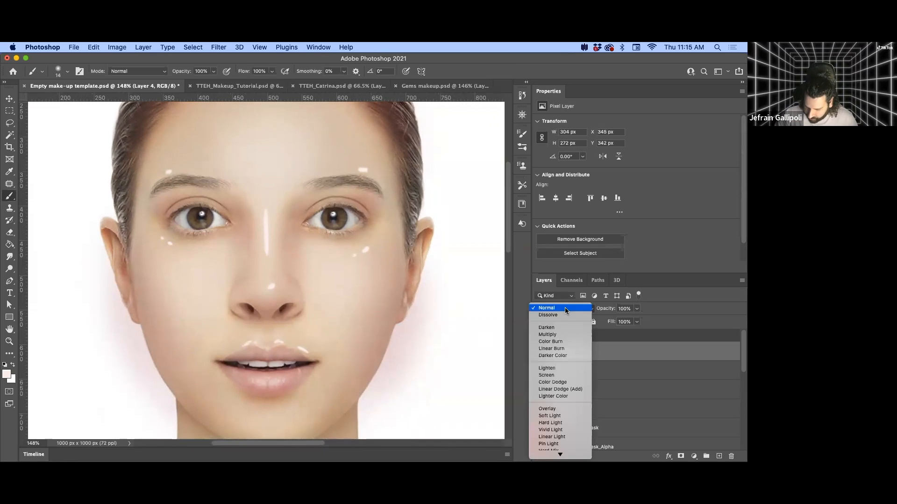
pyautogui.click(568, 375)
pyautogui.moveTo(604, 309); pyautogui.dragTo(587, 310)
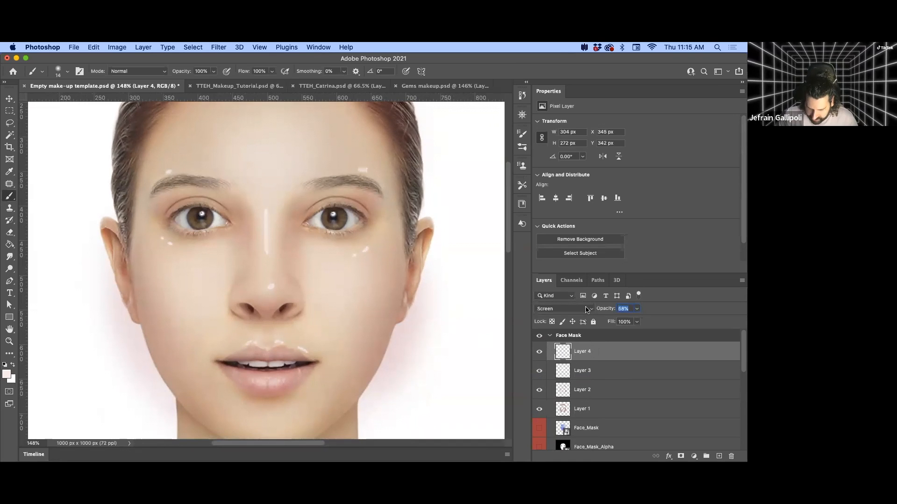
# Soften Layer 4's highlights above the brows, on the nose, below the eyes and on the upper lip with the Smudge tool at 22% strength.
pyautogui.click(9, 257)
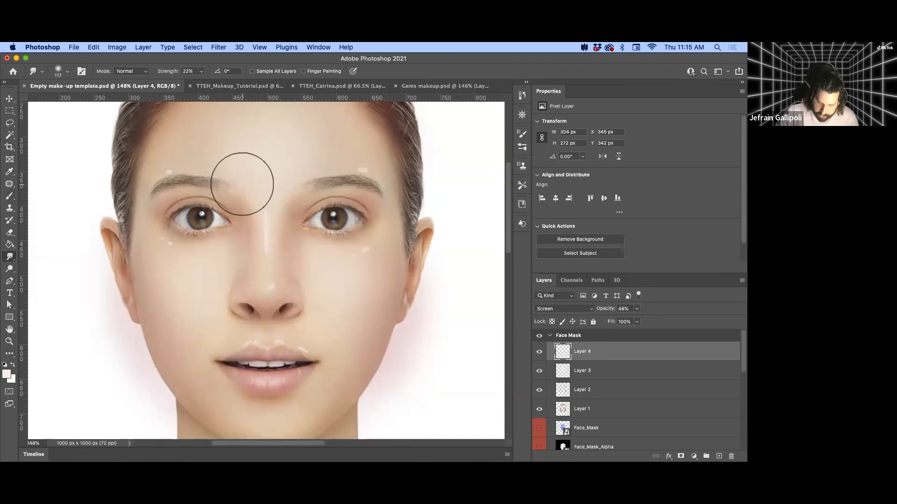
pyautogui.moveTo(362, 170)
pyautogui.mouseDown()
pyautogui.moveTo(374, 155)
pyautogui.moveTo(366, 163)
pyautogui.mouseUp()
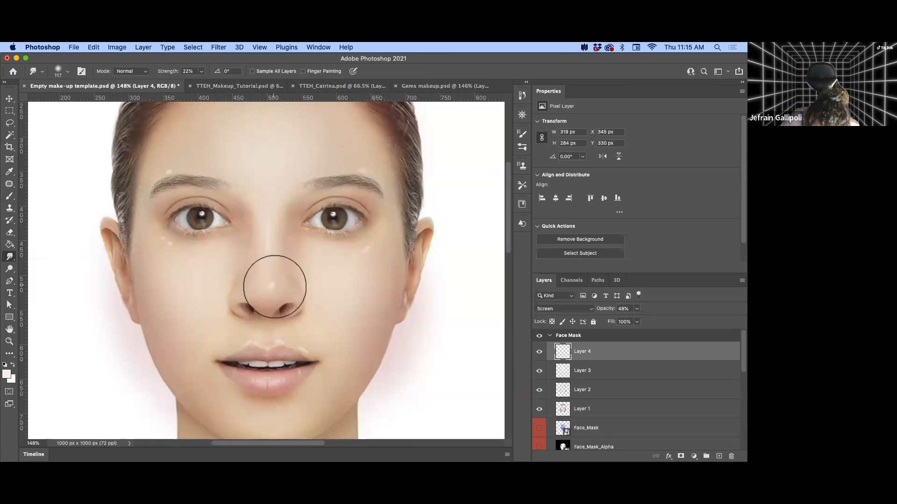
pyautogui.moveTo(161, 230)
pyautogui.mouseDown()
pyautogui.moveTo(171, 246)
pyautogui.moveTo(160, 230)
pyautogui.moveTo(180, 243)
pyautogui.moveTo(175, 250)
pyautogui.mouseUp()
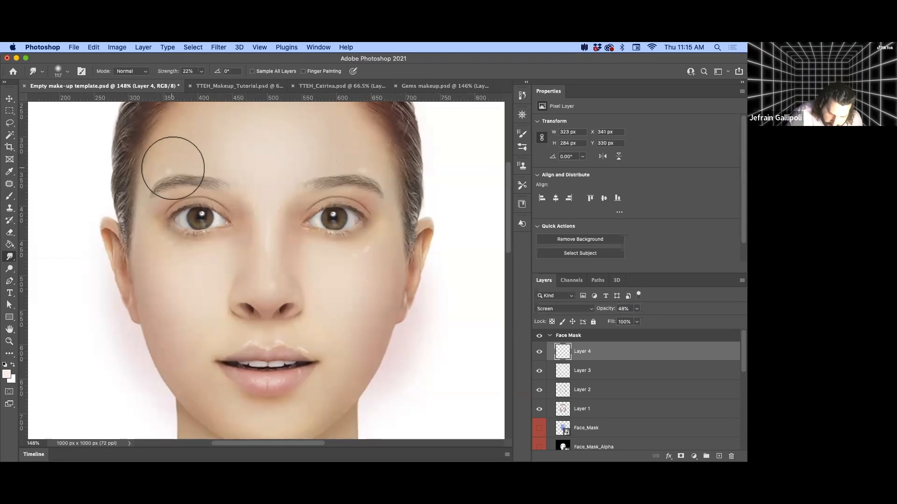
pyautogui.moveTo(185, 168)
pyautogui.mouseDown()
pyautogui.moveTo(170, 154)
pyautogui.moveTo(166, 164)
pyautogui.moveTo(178, 170)
pyautogui.mouseUp()
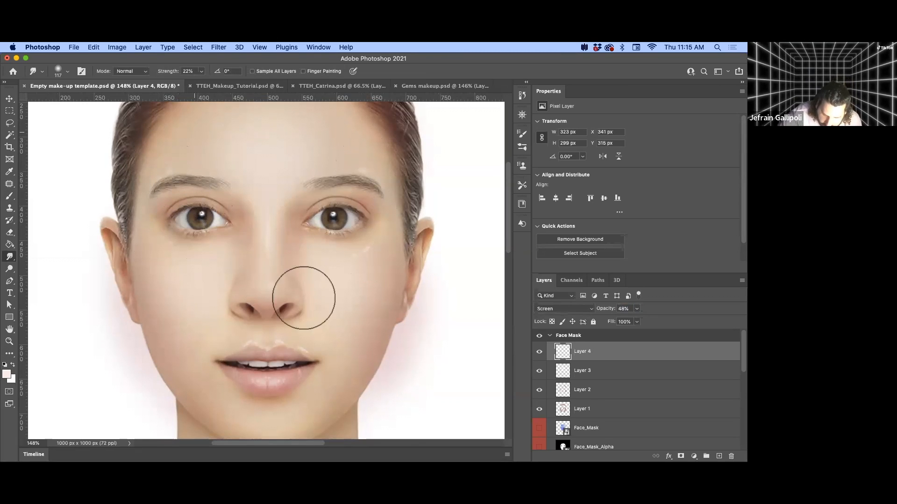
pyautogui.moveTo(306, 353); pyautogui.dragTo(308, 351)
pyautogui.moveTo(277, 319)
pyautogui.mouseDown()
pyautogui.moveTo(270, 350)
pyautogui.moveTo(245, 340)
pyautogui.moveTo(272, 333)
pyautogui.moveTo(259, 345)
pyautogui.moveTo(298, 340)
pyautogui.moveTo(292, 354)
pyautogui.moveTo(314, 359)
pyautogui.moveTo(300, 377)
pyautogui.mouseUp()
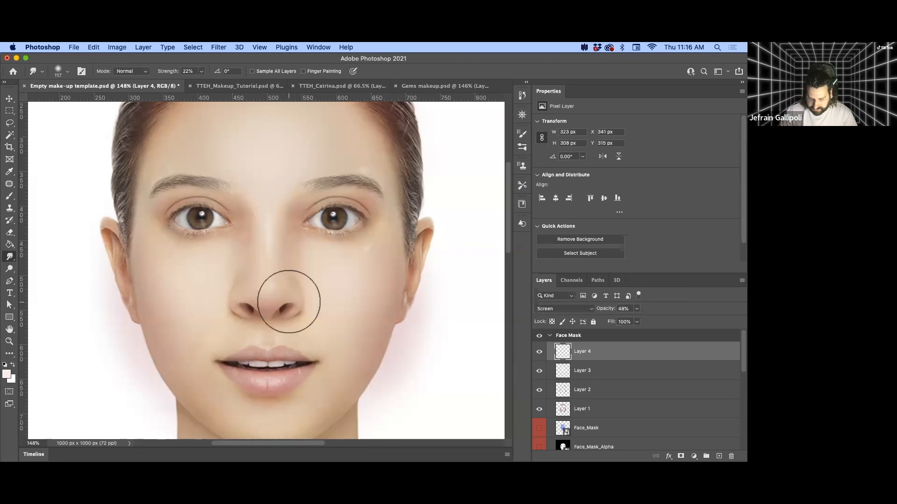
# Select Layer 1 through Layer 4 and combine them into one group.
pyautogui.scroll(-2, 300, 315)
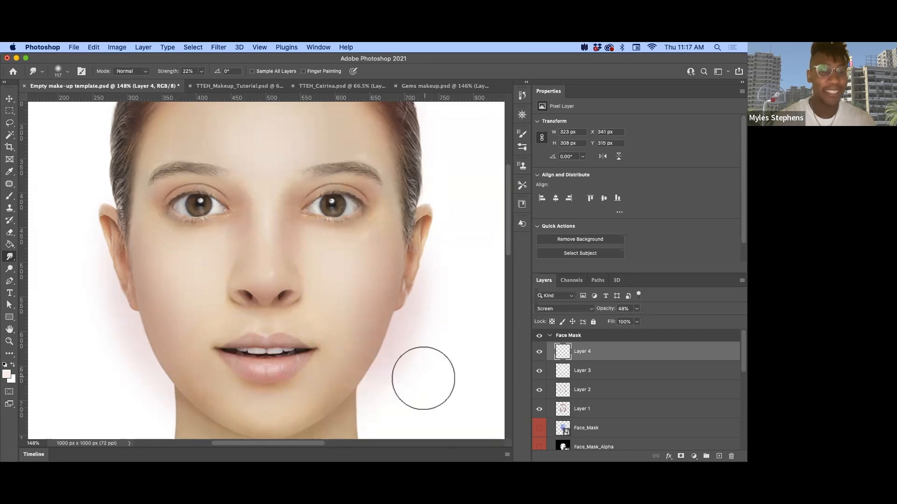
pyautogui.press('z')
pyautogui.moveTo(351, 327); pyautogui.dragTo(314, 338)
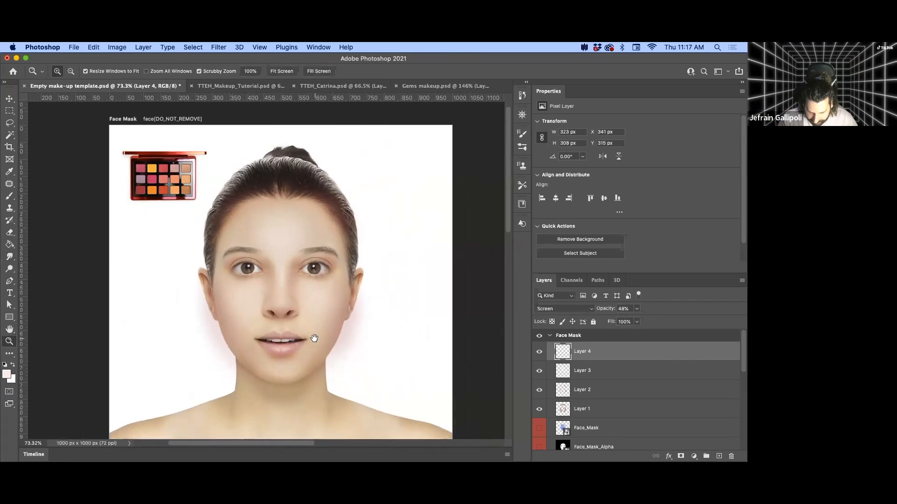
pyautogui.moveTo(339, 366); pyautogui.dragTo(327, 359)
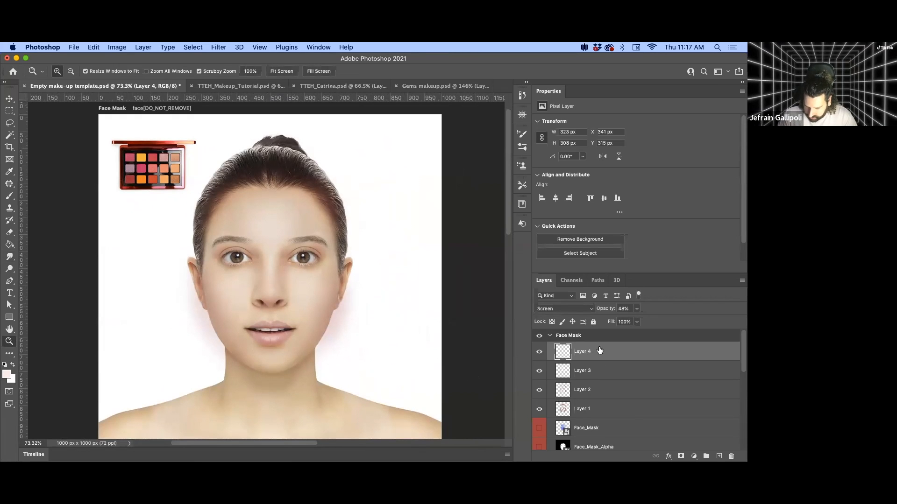
pyautogui.click(607, 391)
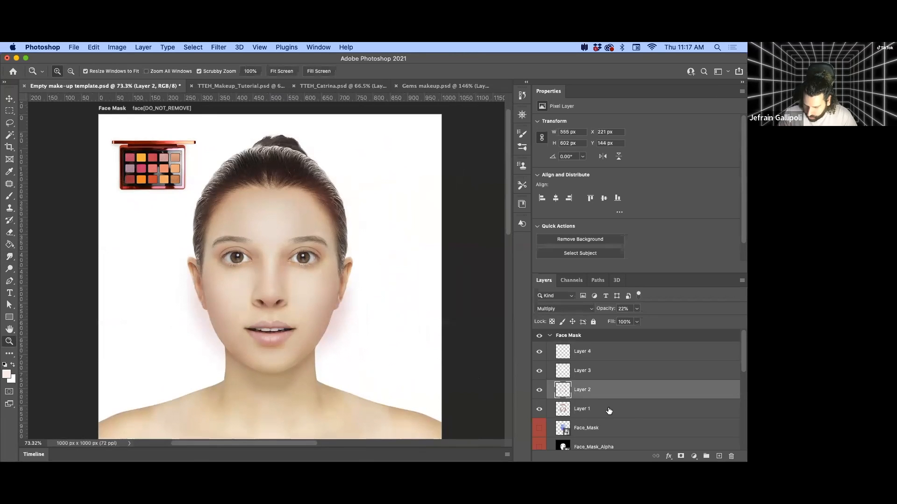
pyautogui.keyDown('shift'); pyautogui.click(608, 409); pyautogui.keyUp('shift')
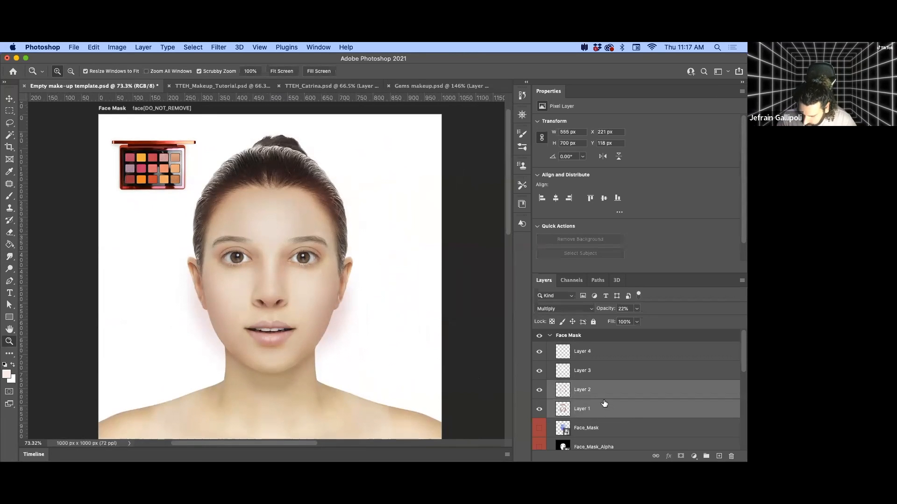
pyautogui.click(590, 358)
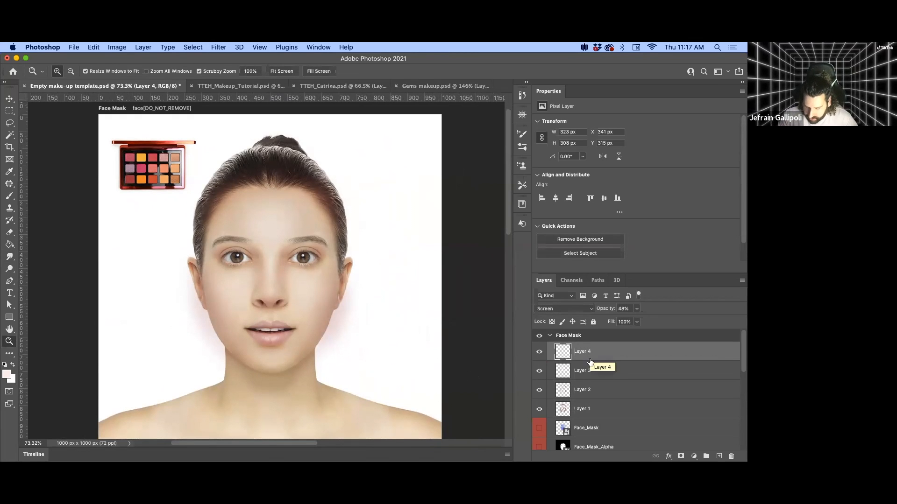
pyautogui.keyDown('shift'); pyautogui.click(613, 414); pyautogui.keyUp('shift')
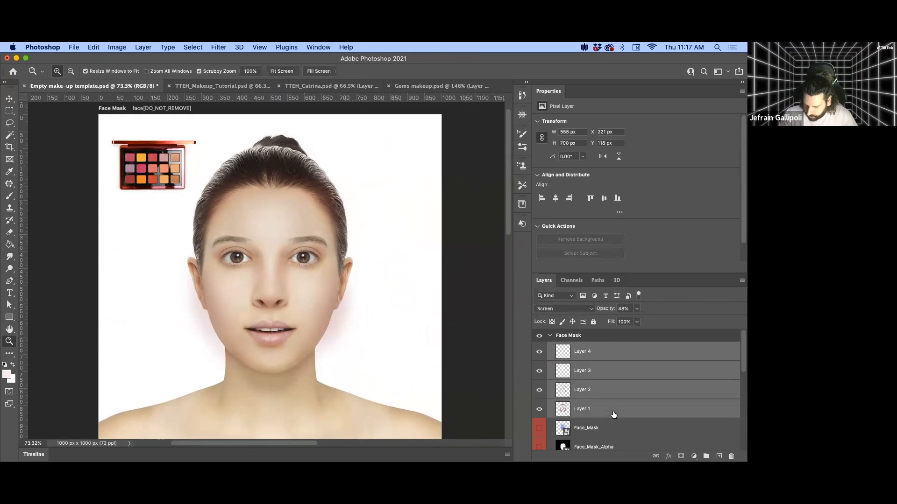
pyautogui.press('super+g')
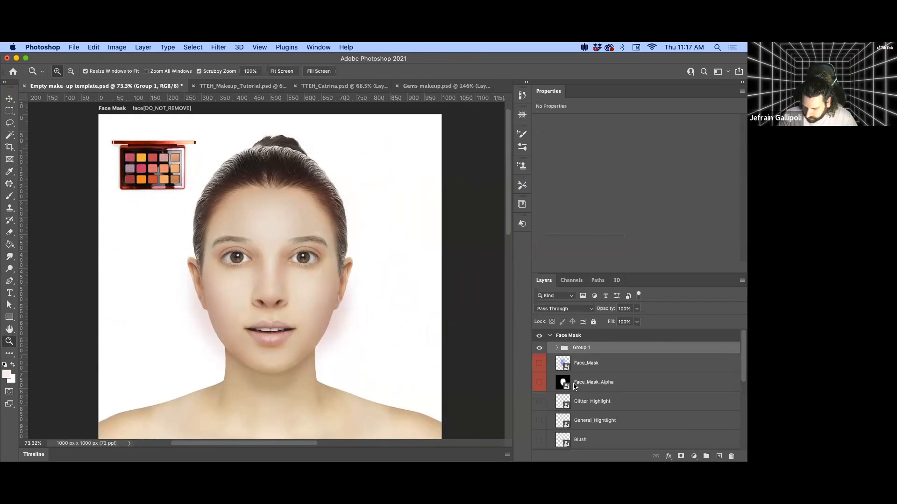
# Toggle the visibility of Group 1 to compare the face with and without the make-up.
pyautogui.click(538, 349)
pyautogui.click(539, 349)
pyautogui.click(538, 350)
pyautogui.click(539, 349)
pyautogui.click(539, 349)
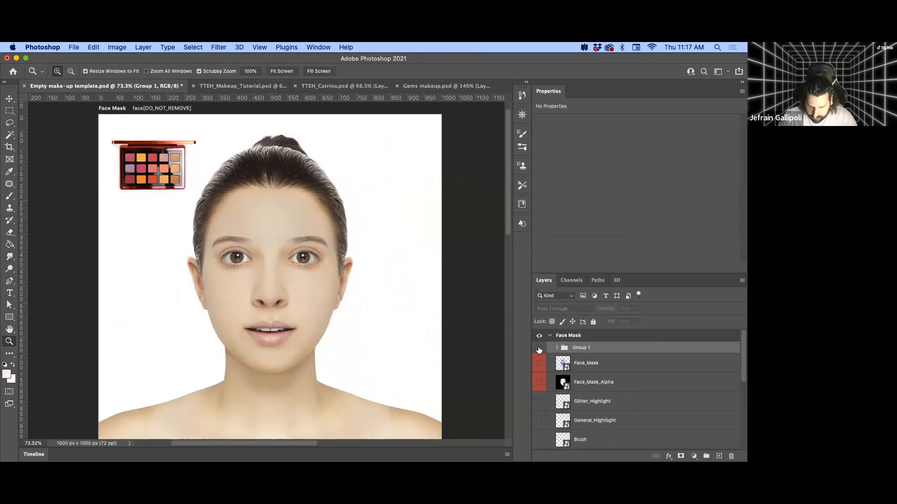
pyautogui.click(540, 349)
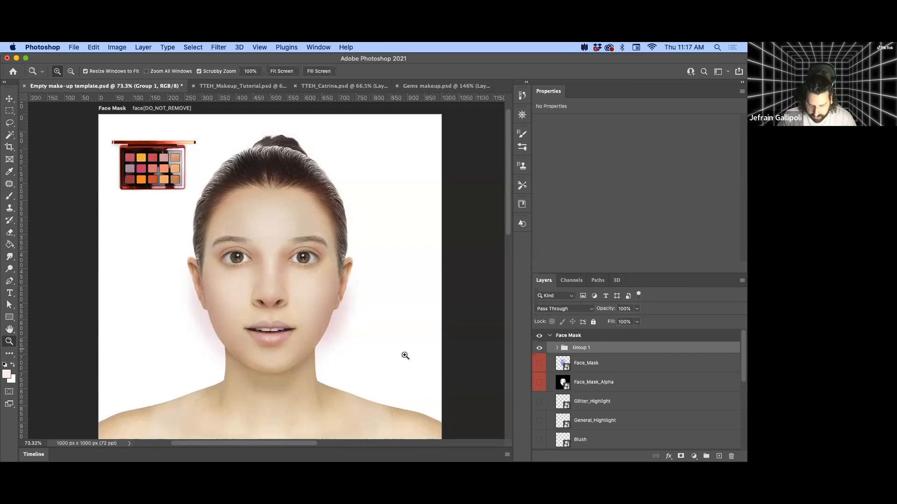
# Add a layer mask to Group 1 and switch to the Brush tool with black as the foreground colour.
pyautogui.moveTo(343, 327); pyautogui.dragTo(231, 355)
pyautogui.moveTo(254, 304); pyautogui.dragTo(287, 323)
pyautogui.moveTo(354, 370); pyautogui.dragTo(257, 324)
pyautogui.moveTo(349, 339); pyautogui.dragTo(309, 351)
pyautogui.moveTo(385, 334)
pyautogui.mouseDown()
pyautogui.moveTo(366, 336)
pyautogui.moveTo(391, 345)
pyautogui.moveTo(382, 333)
pyautogui.mouseUp()
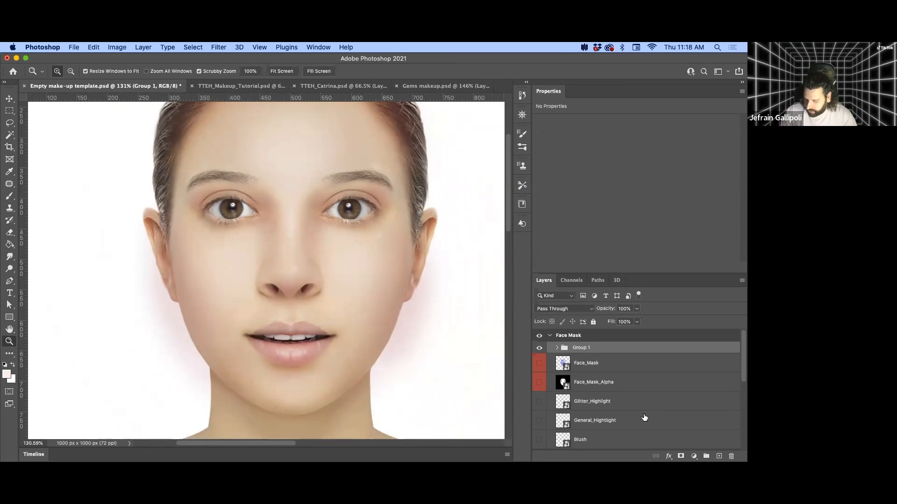
pyautogui.moveTo(449, 461)
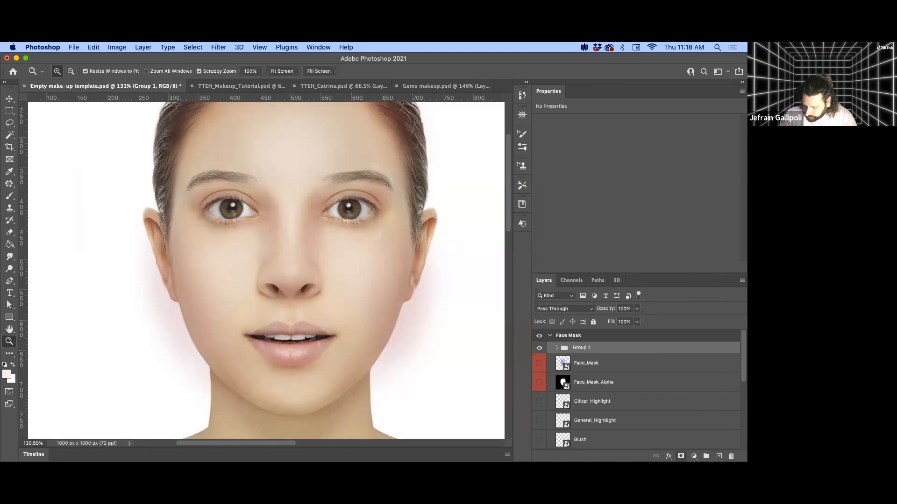
pyautogui.click(680, 456)
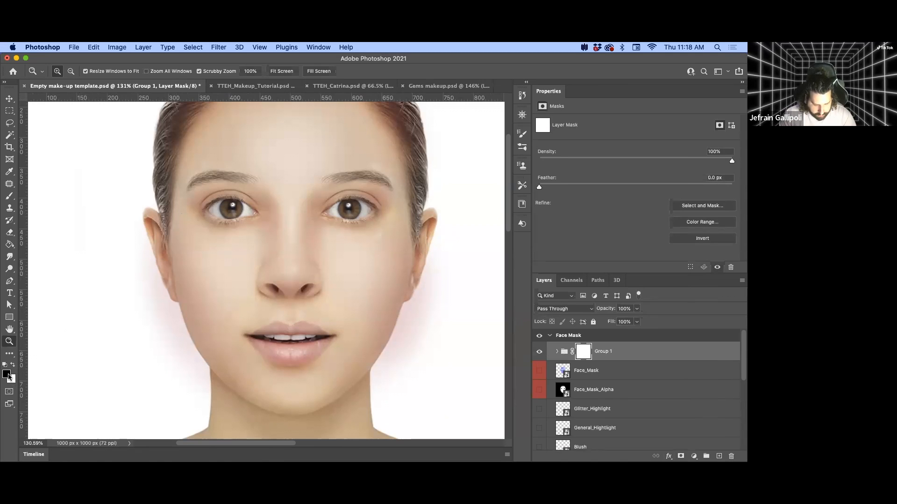
pyautogui.press('b')
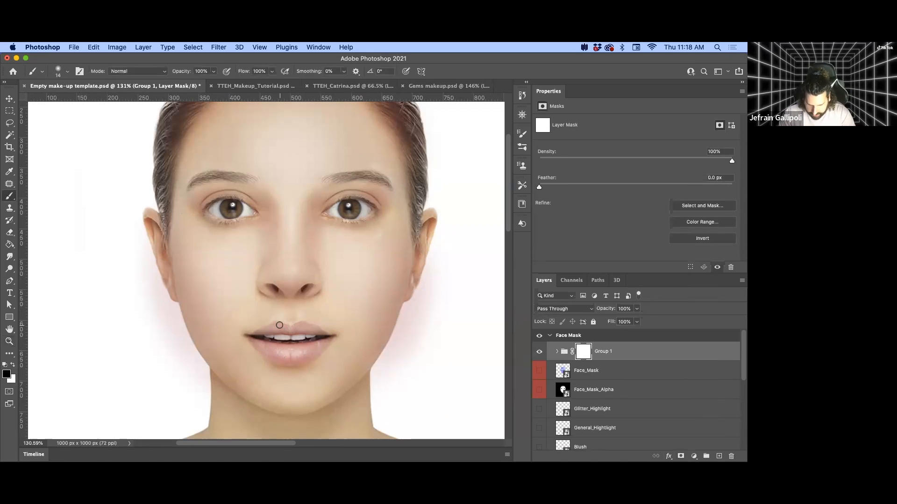
# Try hiding the make-up around one side of the jaw with black on Group 1's mask, and restore it with white.
pyautogui.moveTo(298, 320); pyautogui.dragTo(330, 314)
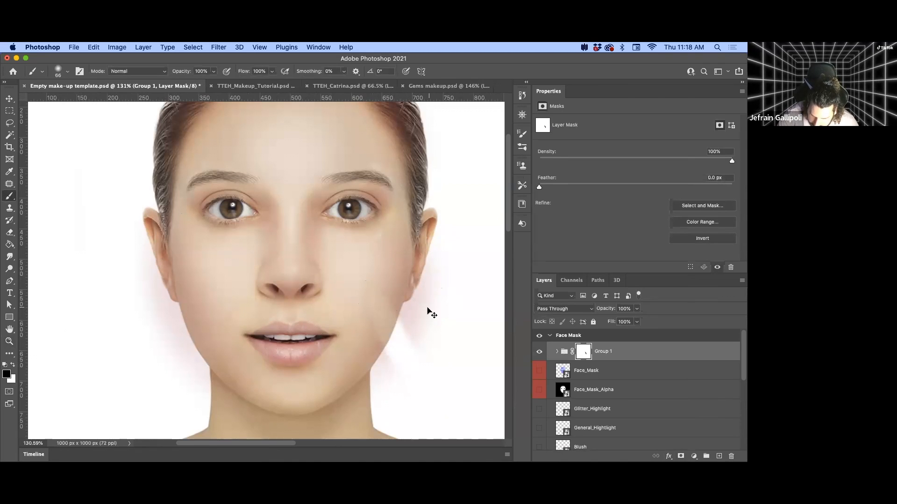
pyautogui.moveTo(371, 323); pyautogui.dragTo(410, 369)
pyautogui.press('x')
pyautogui.moveTo(366, 337)
pyautogui.mouseDown()
pyautogui.moveTo(403, 357)
pyautogui.moveTo(382, 286)
pyautogui.moveTo(359, 288)
pyautogui.moveTo(379, 346)
pyautogui.moveTo(380, 386)
pyautogui.moveTo(406, 321)
pyautogui.moveTo(391, 298)
pyautogui.moveTo(362, 294)
pyautogui.moveTo(366, 366)
pyautogui.mouseUp()
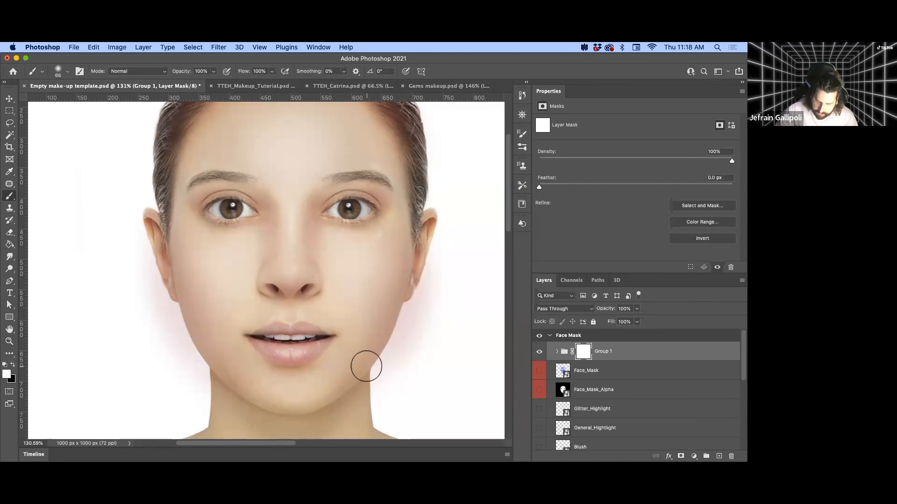
# Paint black on Group 1's mask with a soft brush to hide the make-up spilling past the cheek and jaw beneath one ear.
pyautogui.press('x')
pyautogui.moveTo(416, 339); pyautogui.dragTo(420, 340)
pyautogui.moveTo(442, 266)
pyautogui.mouseDown()
pyautogui.moveTo(422, 342)
pyautogui.moveTo(434, 280)
pyautogui.moveTo(429, 327)
pyautogui.moveTo(434, 301)
pyautogui.moveTo(427, 249)
pyautogui.moveTo(444, 239)
pyautogui.mouseUp()
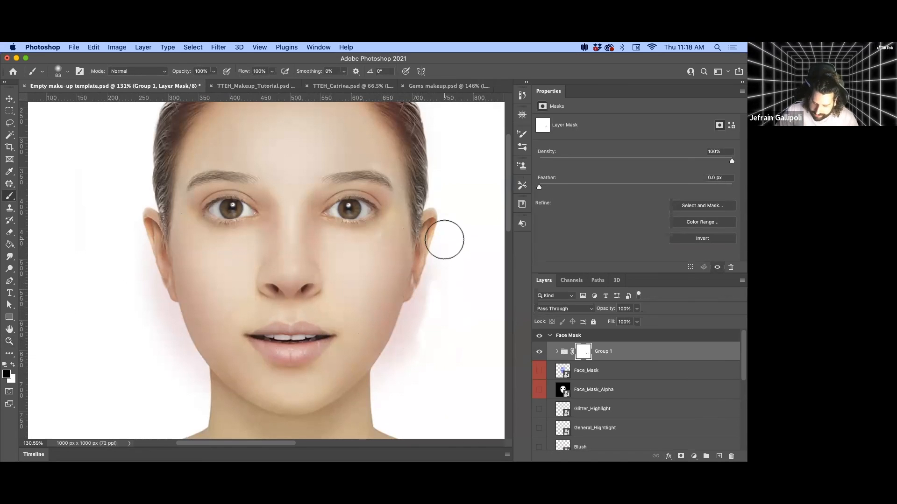
pyautogui.rightClick(444, 240)
pyautogui.scroll(3, 494, 391)
pyautogui.click(494, 392)
pyautogui.click(414, 361)
pyautogui.moveTo(430, 330); pyautogui.dragTo(415, 332)
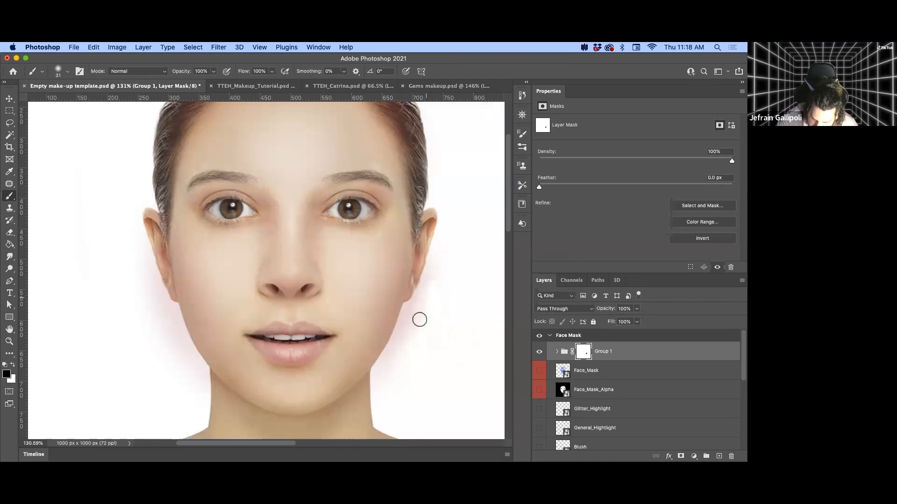
pyautogui.moveTo(444, 304); pyautogui.dragTo(467, 304)
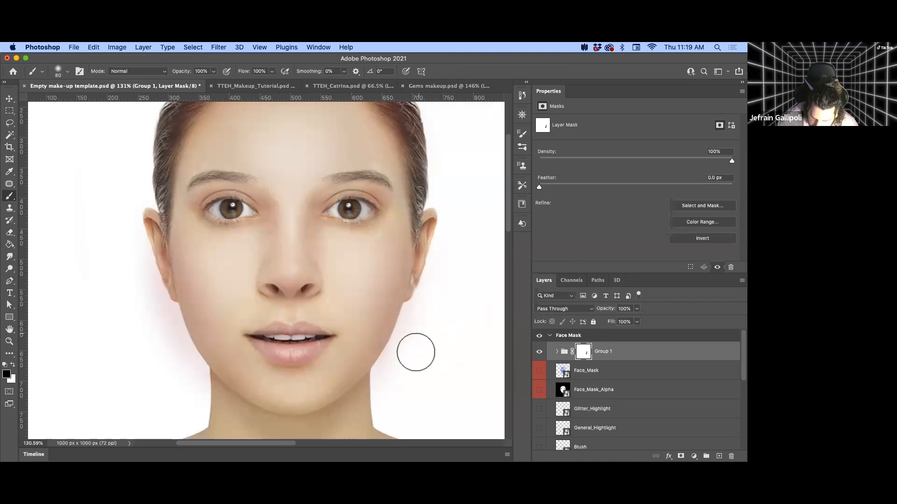
pyautogui.moveTo(422, 336)
pyautogui.mouseDown()
pyautogui.moveTo(408, 336)
pyautogui.moveTo(396, 356)
pyautogui.mouseUp()
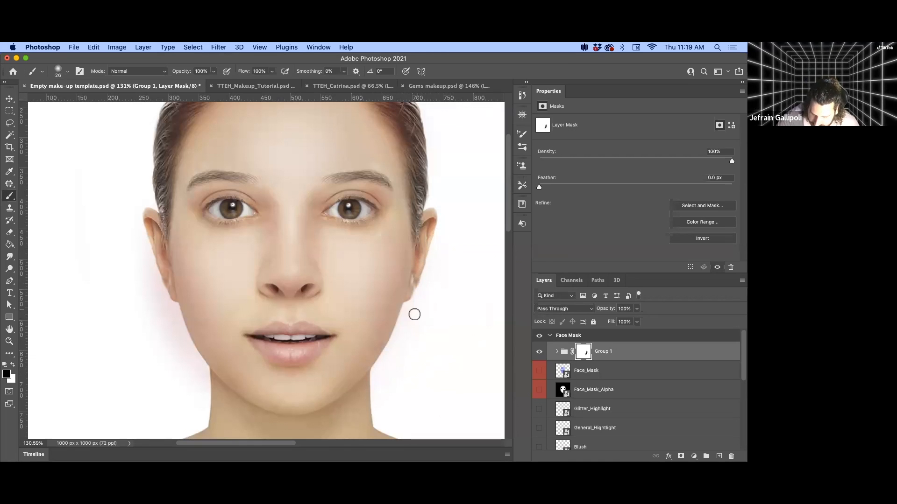
# Mask out the make-up spilling past the opposite jaw, cheek and ear by painting black on Group 1's mask.
pyautogui.moveTo(175, 352); pyautogui.dragTo(185, 354)
pyautogui.moveTo(191, 365)
pyautogui.mouseDown()
pyautogui.moveTo(202, 382)
pyautogui.moveTo(164, 306)
pyautogui.moveTo(207, 375)
pyautogui.mouseUp()
pyautogui.moveTo(207, 375); pyautogui.dragTo(164, 288)
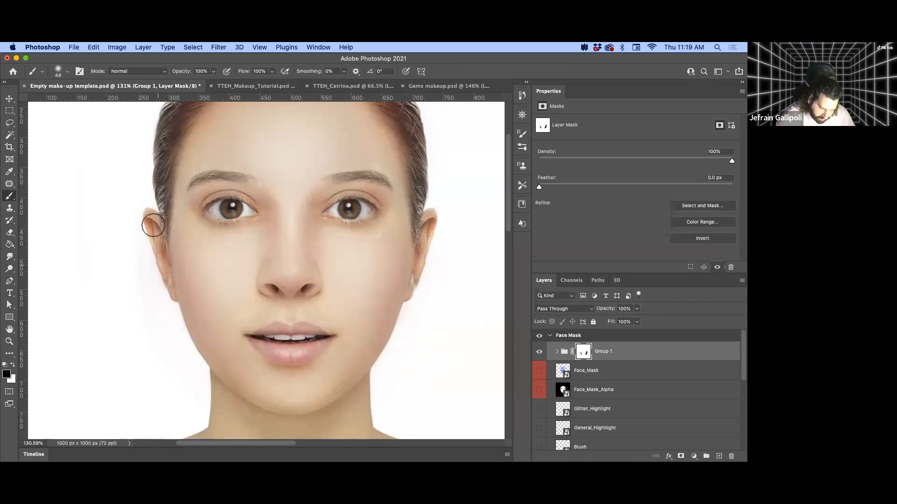
pyautogui.moveTo(164, 326); pyautogui.dragTo(173, 327)
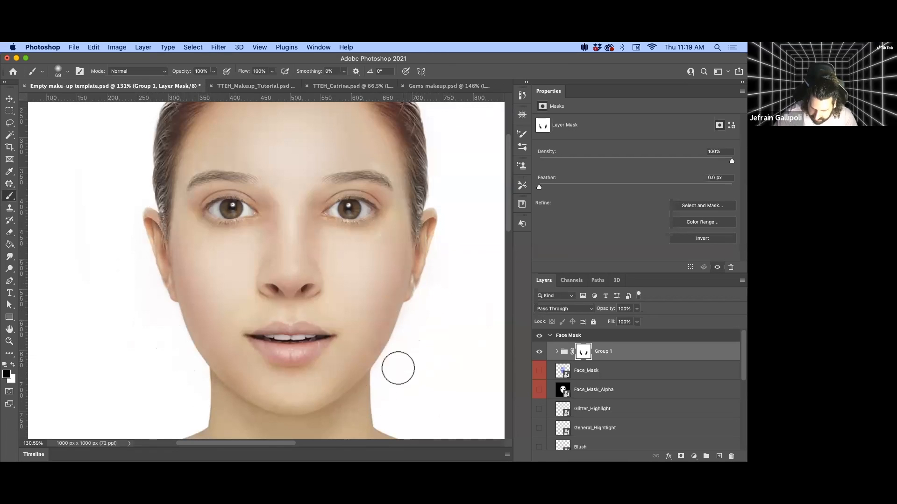
# Continue the black painting on Group 1's mask around the upper outline of the face along the hairline.
pyautogui.scroll(5, 430, 299)
pyautogui.moveTo(401, 199)
pyautogui.mouseDown()
pyautogui.moveTo(137, 238)
pyautogui.moveTo(141, 280)
pyautogui.moveTo(142, 261)
pyautogui.moveTo(327, 109)
pyautogui.moveTo(322, 151)
pyautogui.moveTo(418, 219)
pyautogui.moveTo(447, 323)
pyautogui.moveTo(434, 259)
pyautogui.moveTo(445, 356)
pyautogui.moveTo(444, 254)
pyautogui.moveTo(412, 309)
pyautogui.mouseUp()
pyautogui.scroll(-6, 442, 281)
pyautogui.press('z')
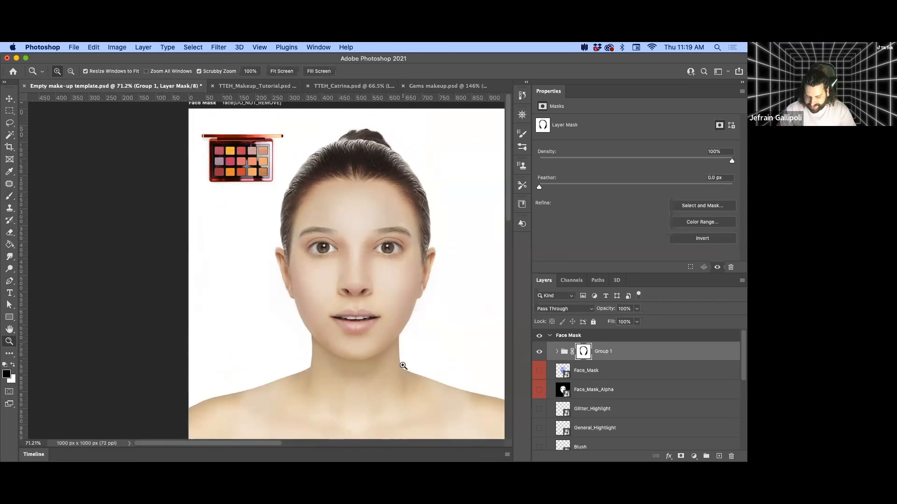
pyautogui.hscroll(3, 403, 366)
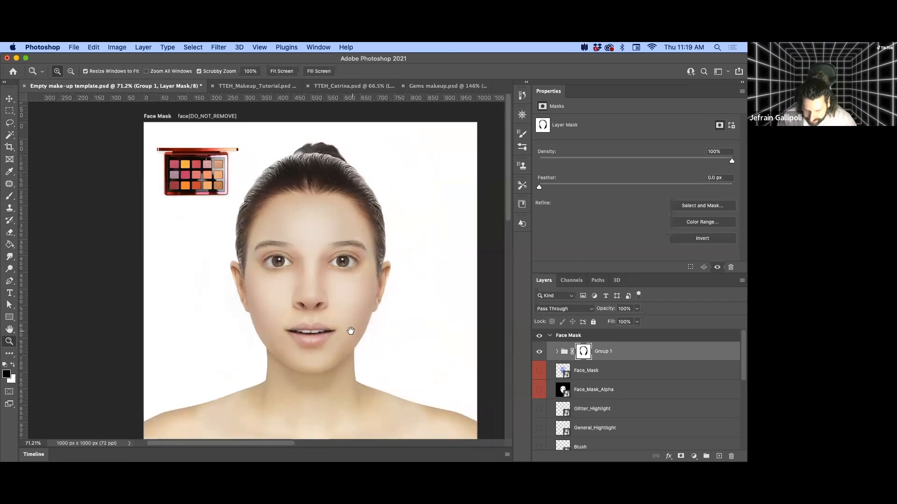
# Make the Eye artboard visible and move it above the Face Mask artboard.
pyautogui.click(549, 337)
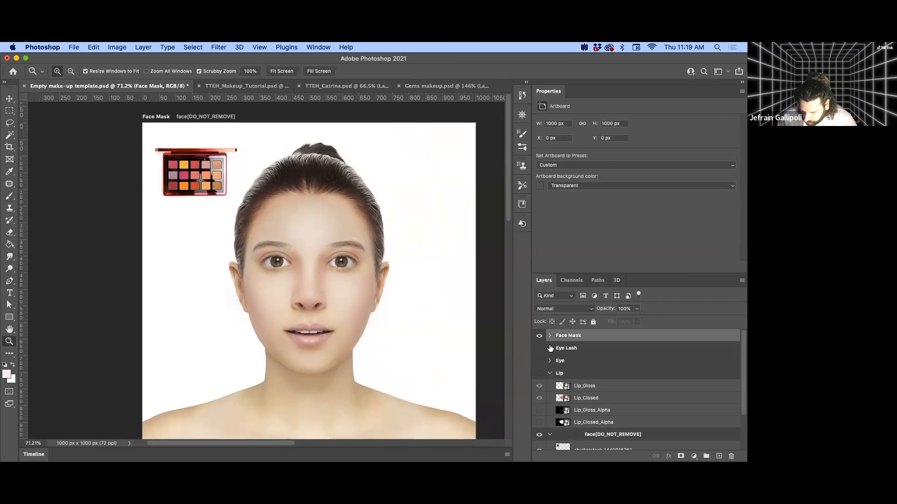
pyautogui.click(539, 361)
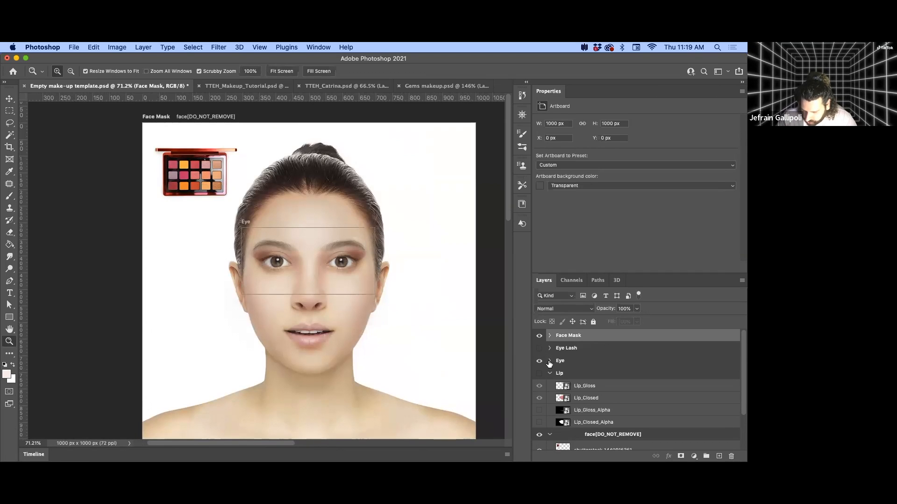
pyautogui.click(573, 361)
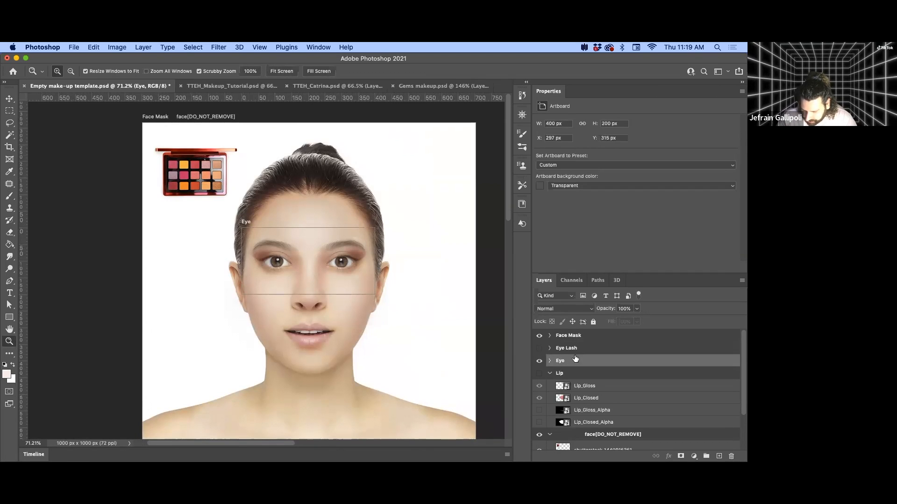
pyautogui.moveTo(577, 362); pyautogui.dragTo(573, 333)
pyautogui.moveTo(337, 287); pyautogui.dragTo(486, 302)
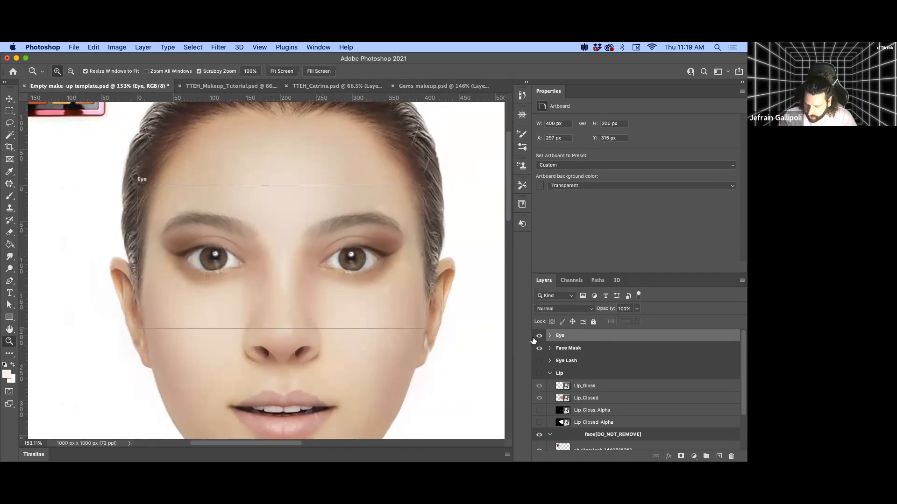
# Expand the Eye artboard and hide its Eyebrows, Liner and Eye_Shadow layers.
pyautogui.click(550, 336)
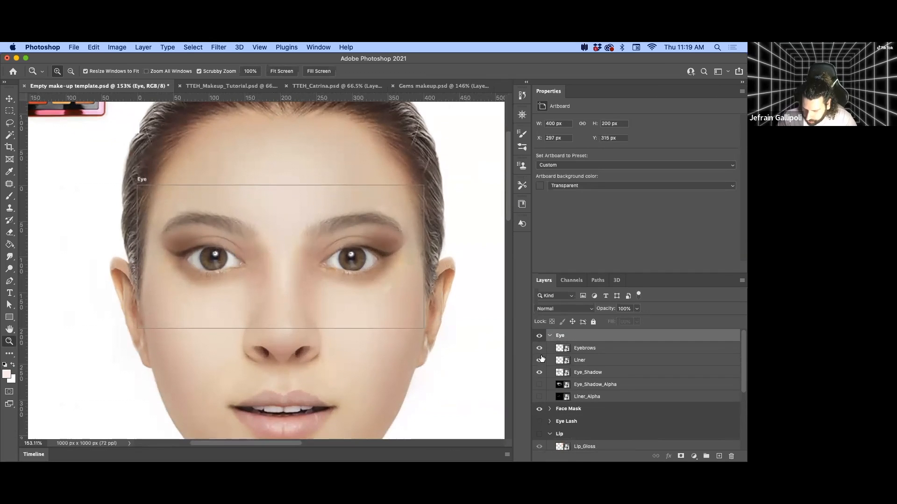
pyautogui.click(540, 348)
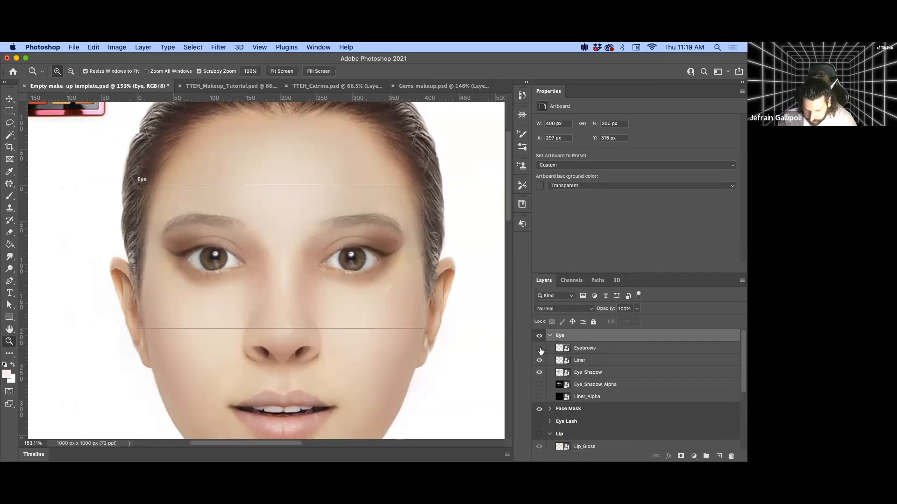
pyautogui.click(540, 361)
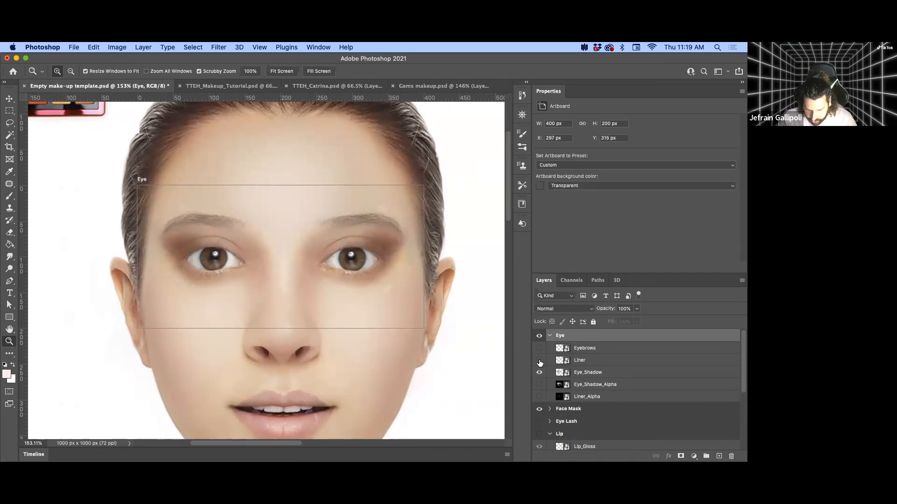
pyautogui.click(540, 372)
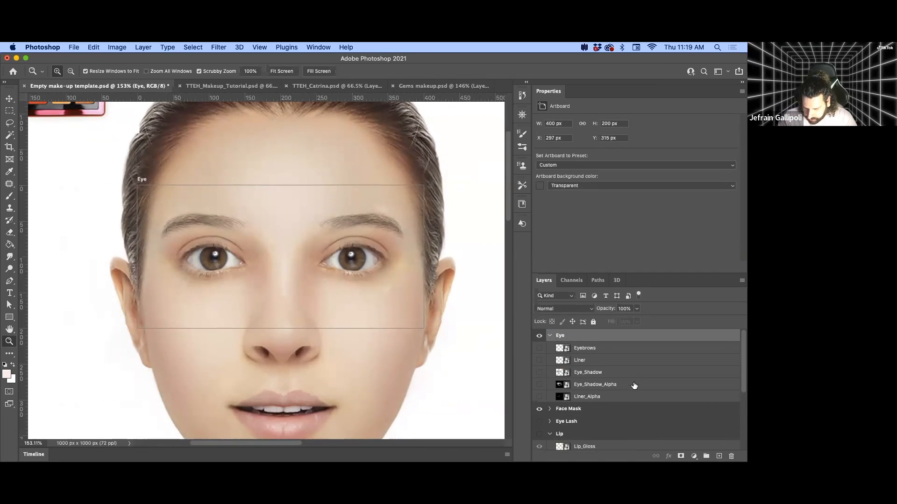
# Toggle the Eye_Shadow and Liner layers on and off to compare the eyes with and without the sample make-up.
pyautogui.click(540, 373)
pyautogui.click(539, 360)
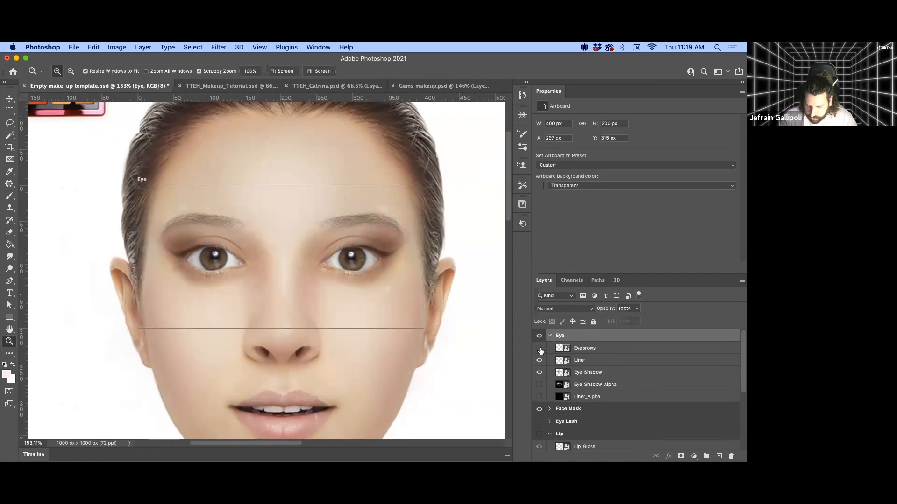
pyautogui.click(539, 360)
pyautogui.click(540, 369)
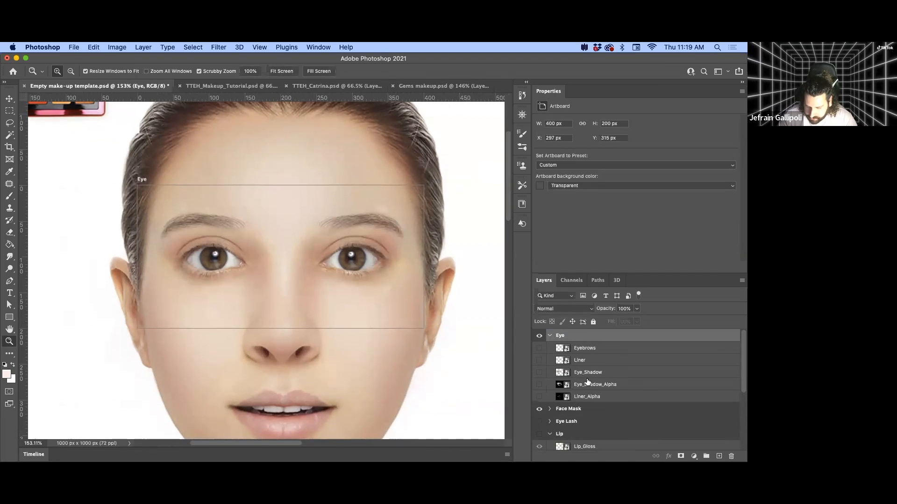
# Examine the finished eye make-up in TTEH_Makeup_Tutorial.psd, and return to Empty make-up template.psd.
pyautogui.click(612, 385)
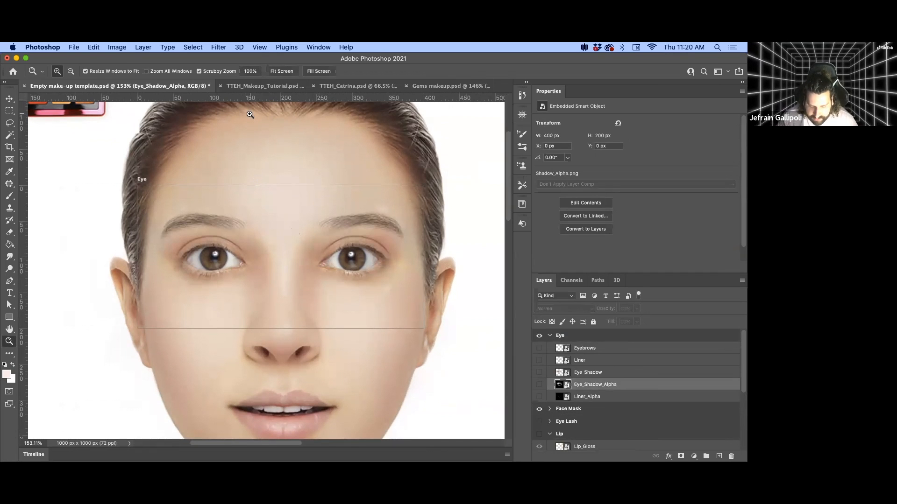
pyautogui.click(274, 86)
pyautogui.moveTo(269, 244); pyautogui.dragTo(303, 307)
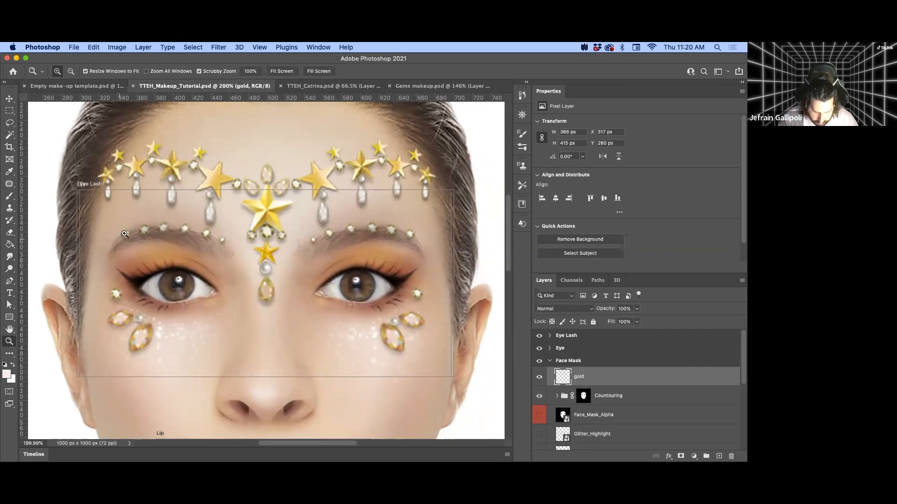
pyautogui.click(74, 86)
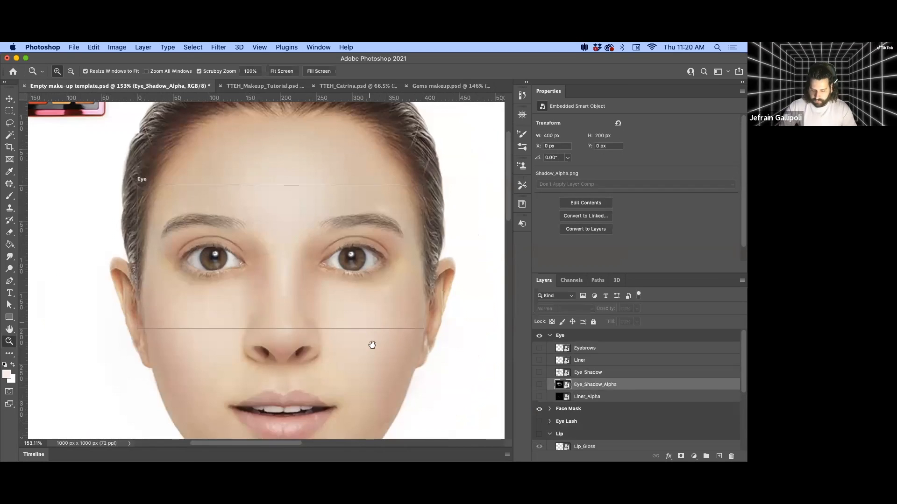
# Add a new layer above Eyebrows in the Eye artboard and sample the yellow-orange shade from the make-up palette for the brush.
pyautogui.moveTo(372, 345); pyautogui.dragTo(377, 362)
pyautogui.moveTo(360, 303); pyautogui.dragTo(337, 298)
pyautogui.press('b')
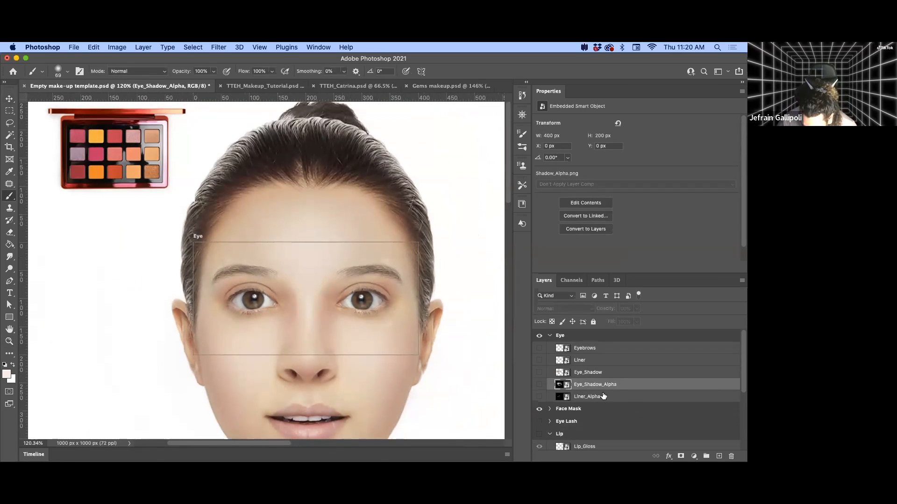
pyautogui.click(595, 350)
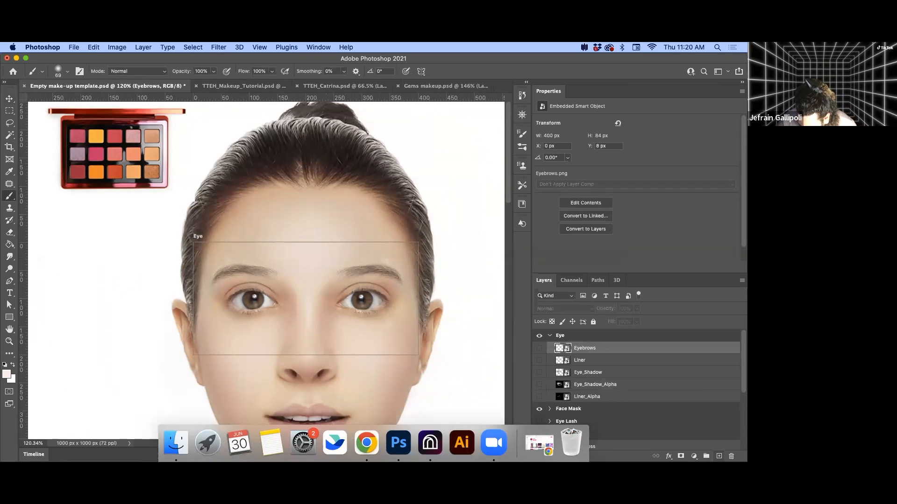
pyautogui.click(719, 457)
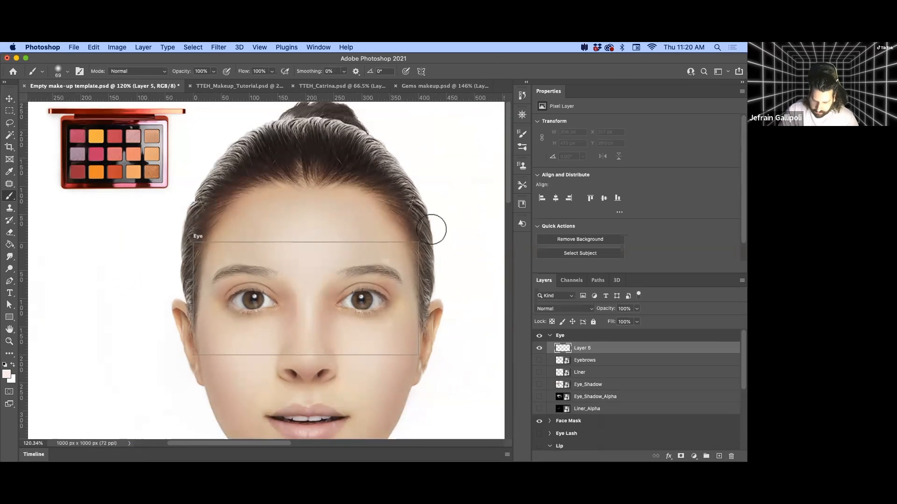
pyautogui.press('z')
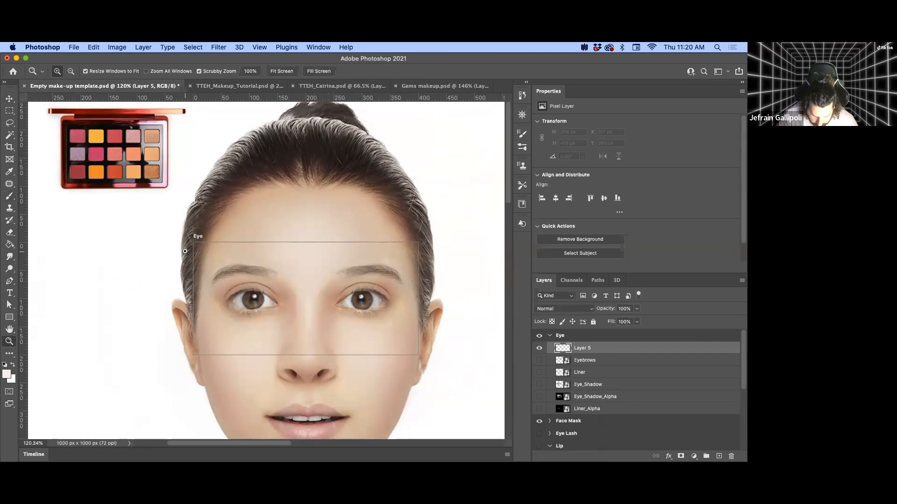
pyautogui.press('b')
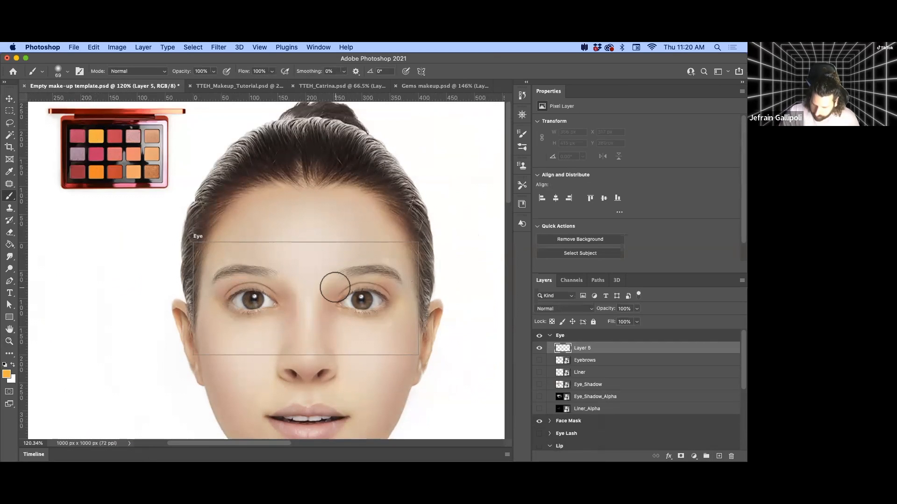
# Paint yellow-orange eye shadow on Layer 5 over the lids and under both eyes with a soft brush of about 24 to 30 px.
pyautogui.press('z')
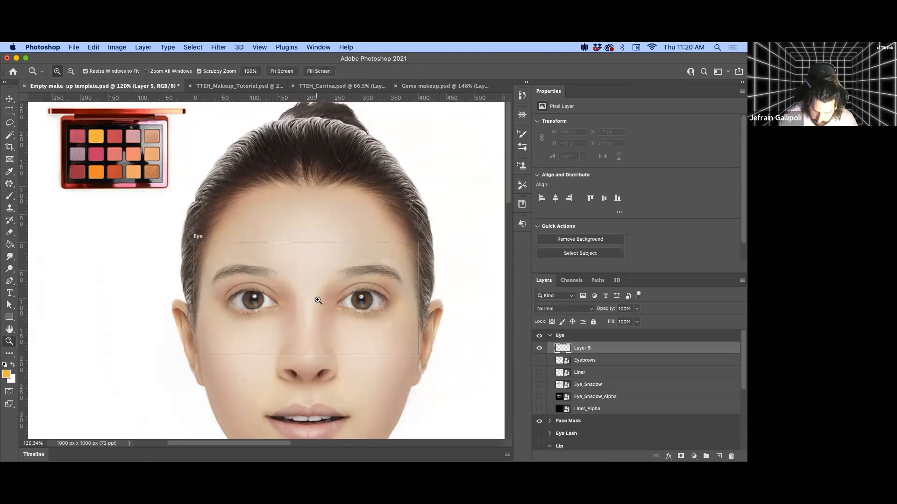
pyautogui.moveTo(317, 299); pyautogui.dragTo(324, 301)
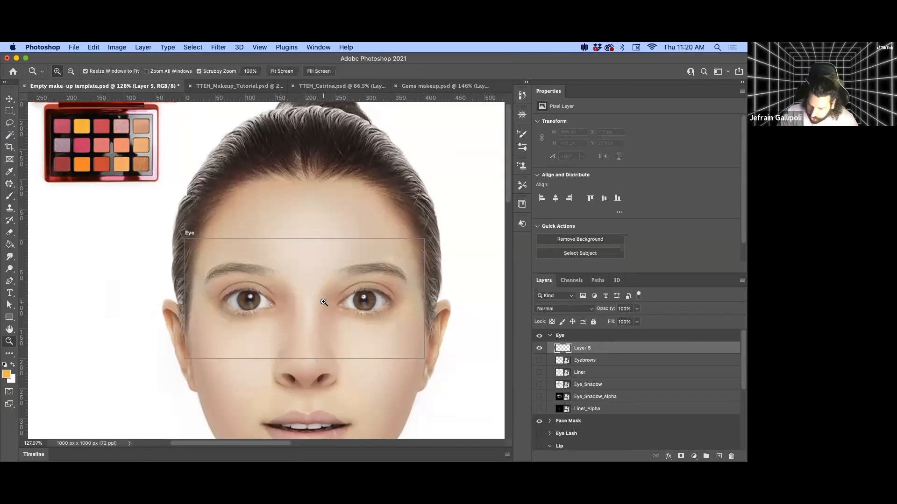
pyautogui.click(571, 339)
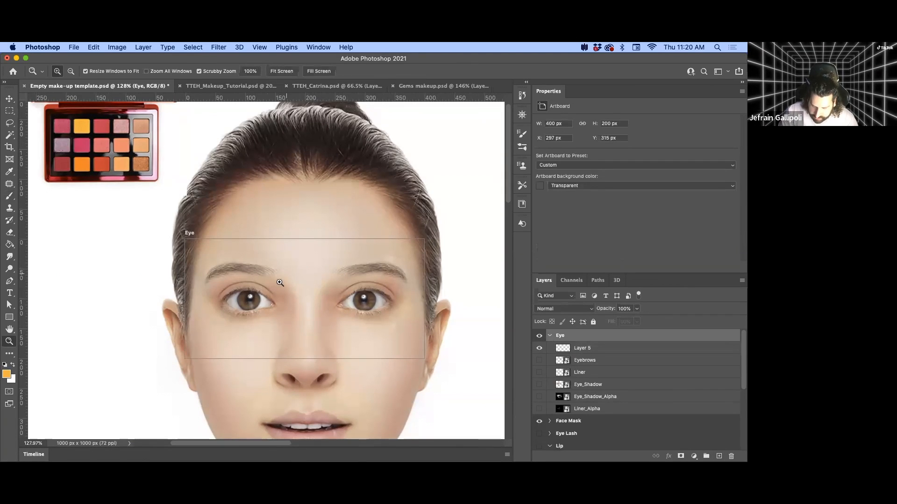
pyautogui.moveTo(293, 296); pyautogui.dragTo(310, 304)
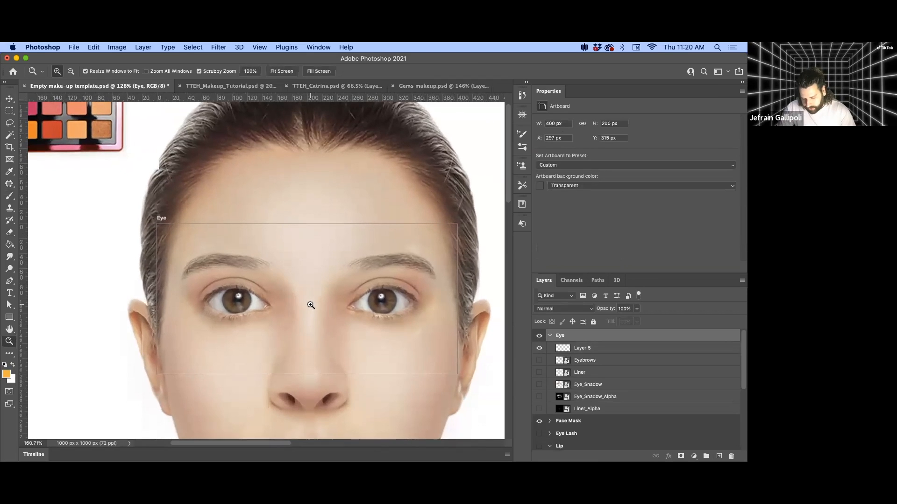
pyautogui.press('b')
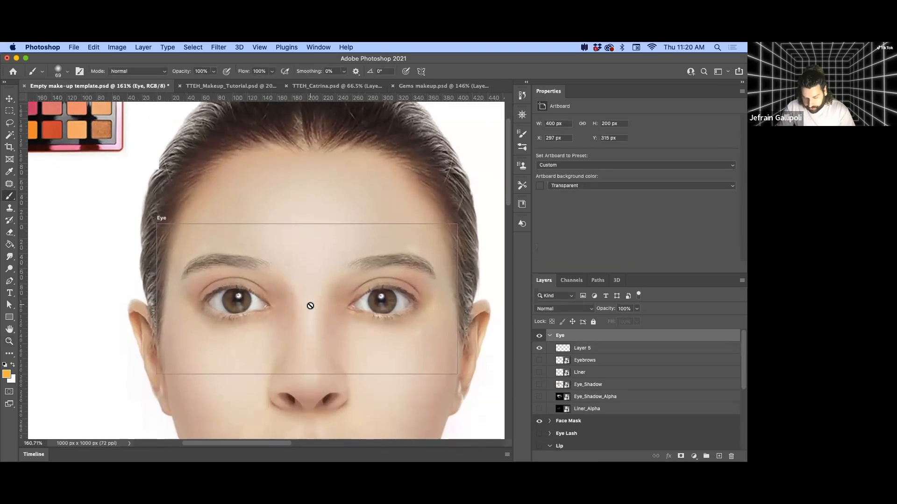
pyautogui.click(594, 352)
pyautogui.moveTo(287, 295)
pyautogui.mouseDown()
pyautogui.moveTo(299, 297)
pyautogui.moveTo(276, 299)
pyautogui.mouseUp()
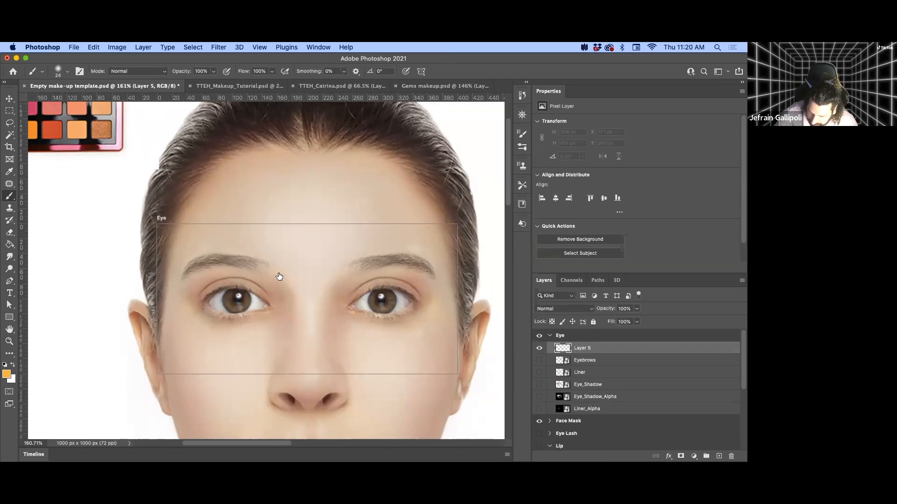
pyautogui.moveTo(206, 279)
pyautogui.mouseDown()
pyautogui.moveTo(224, 289)
pyautogui.moveTo(219, 299)
pyautogui.moveTo(207, 286)
pyautogui.moveTo(214, 296)
pyautogui.moveTo(208, 287)
pyautogui.moveTo(211, 294)
pyautogui.moveTo(250, 284)
pyautogui.moveTo(204, 299)
pyautogui.moveTo(201, 289)
pyautogui.moveTo(221, 313)
pyautogui.moveTo(259, 287)
pyautogui.mouseUp()
pyautogui.moveTo(276, 297); pyautogui.dragTo(288, 308)
pyautogui.moveTo(363, 298)
pyautogui.mouseDown()
pyautogui.moveTo(382, 284)
pyautogui.moveTo(363, 309)
pyautogui.moveTo(385, 292)
pyautogui.moveTo(422, 298)
pyautogui.moveTo(408, 288)
pyautogui.moveTo(444, 269)
pyautogui.moveTo(434, 293)
pyautogui.moveTo(419, 295)
pyautogui.moveTo(445, 301)
pyautogui.moveTo(428, 286)
pyautogui.moveTo(450, 289)
pyautogui.moveTo(438, 311)
pyautogui.mouseUp()
pyautogui.moveTo(208, 296)
pyautogui.mouseDown()
pyautogui.moveTo(228, 322)
pyautogui.moveTo(219, 310)
pyautogui.moveTo(243, 322)
pyautogui.moveTo(234, 319)
pyautogui.moveTo(270, 319)
pyautogui.moveTo(219, 318)
pyautogui.mouseUp()
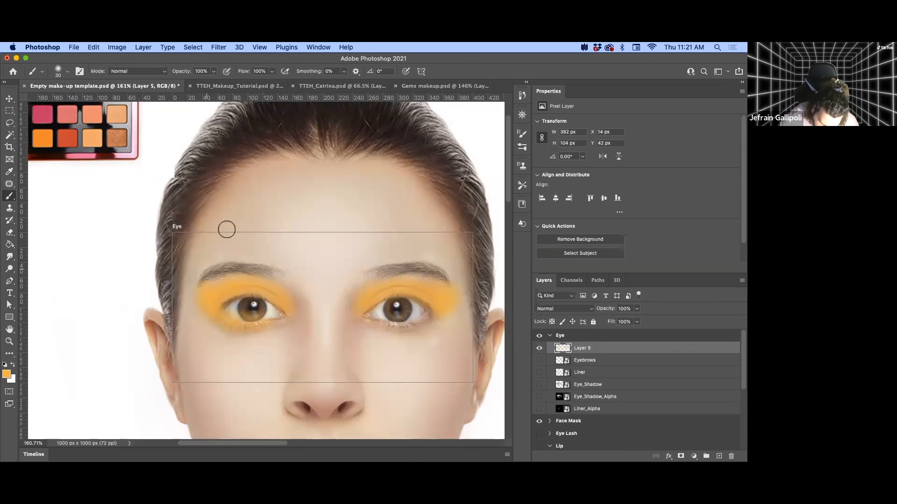
pyautogui.moveTo(391, 322)
pyautogui.mouseDown()
pyautogui.moveTo(443, 311)
pyautogui.moveTo(438, 319)
pyautogui.moveTo(447, 297)
pyautogui.moveTo(406, 323)
pyautogui.moveTo(387, 322)
pyautogui.moveTo(447, 291)
pyautogui.mouseUp()
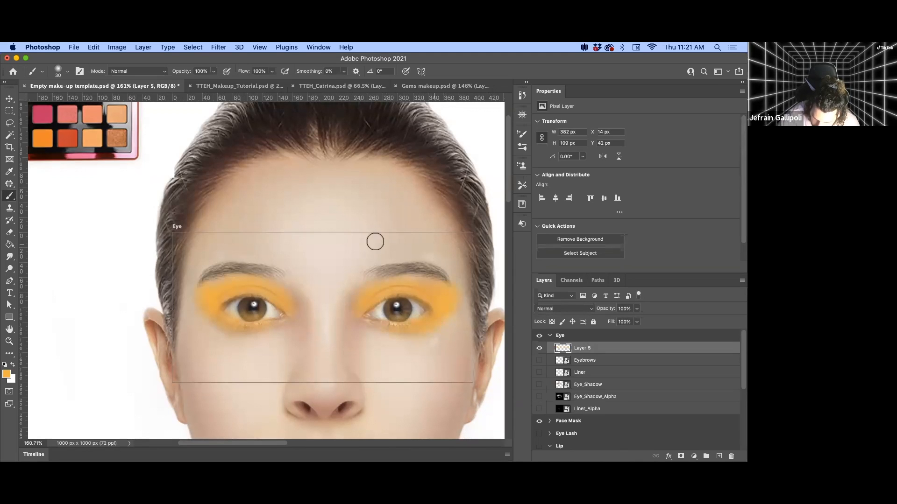
# Set Layer 5's yellow-orange eye shadow to Multiply blending at 38% opacity.
pyautogui.click(565, 309)
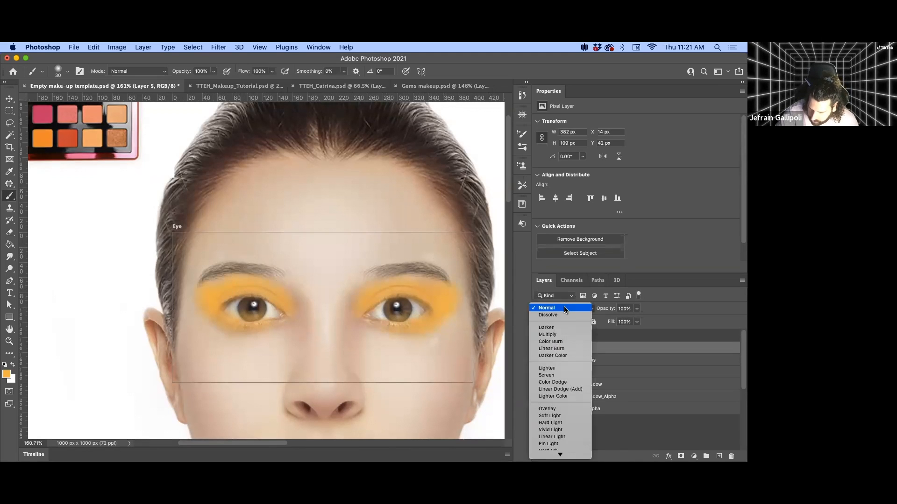
pyautogui.click(574, 334)
pyautogui.moveTo(610, 311); pyautogui.dragTo(590, 310)
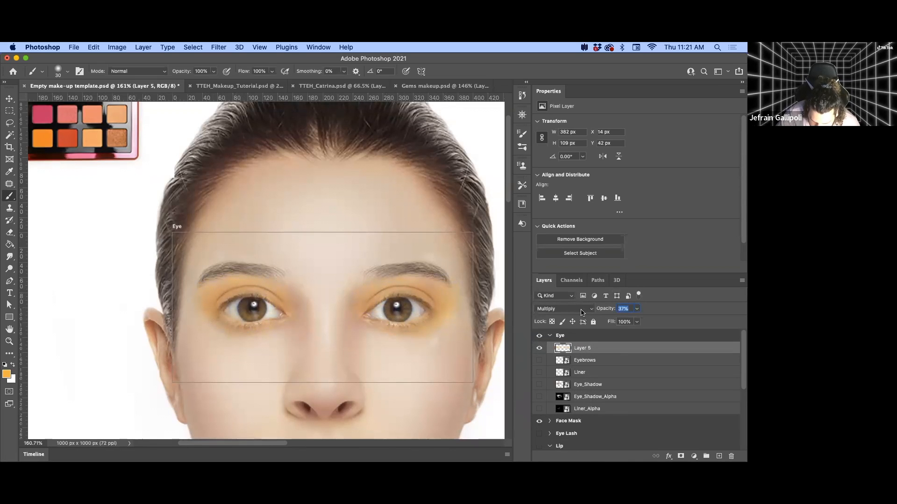
pyautogui.moveTo(581, 313); pyautogui.dragTo(581, 313)
# Smudge the yellow-orange shadow around both eyes on Layer 5 with a soft 117 px Smudge brush at 22% strength.
pyautogui.click(10, 257)
pyautogui.moveTo(221, 286)
pyautogui.mouseDown()
pyautogui.moveTo(217, 255)
pyautogui.moveTo(208, 291)
pyautogui.moveTo(199, 294)
pyautogui.moveTo(196, 283)
pyautogui.moveTo(213, 332)
pyautogui.moveTo(293, 340)
pyautogui.moveTo(286, 331)
pyautogui.moveTo(313, 317)
pyautogui.mouseUp()
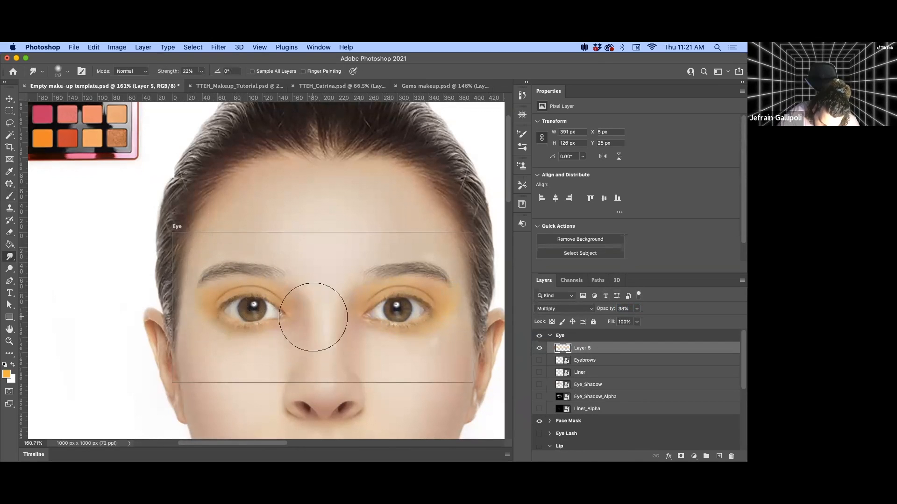
pyautogui.moveTo(444, 334); pyautogui.dragTo(456, 324)
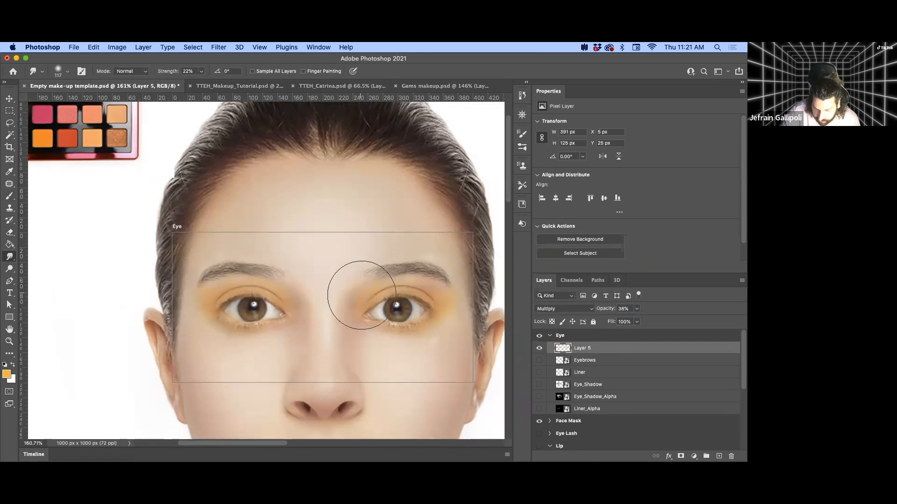
pyautogui.moveTo(460, 300); pyautogui.dragTo(472, 293)
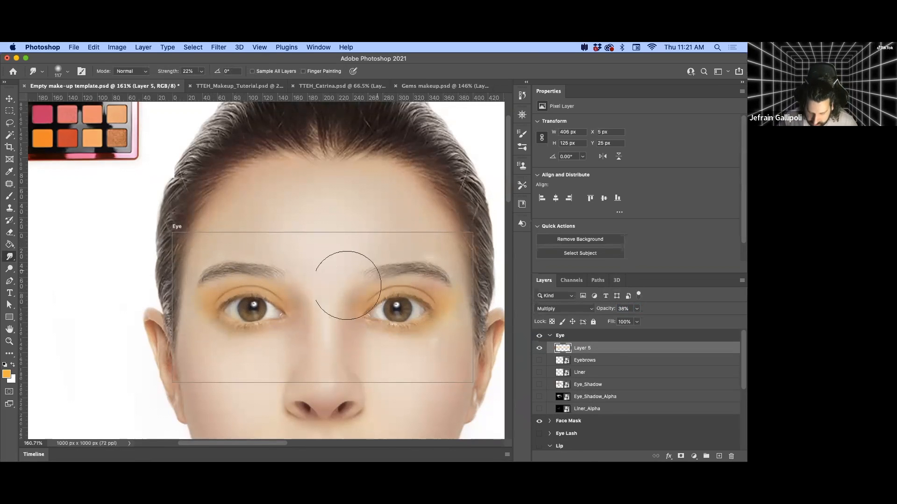
# Add a new layer above Layer 5 and paint palette orange-red shadow around the inner and outer lid corners of both eyes.
pyautogui.press('b')
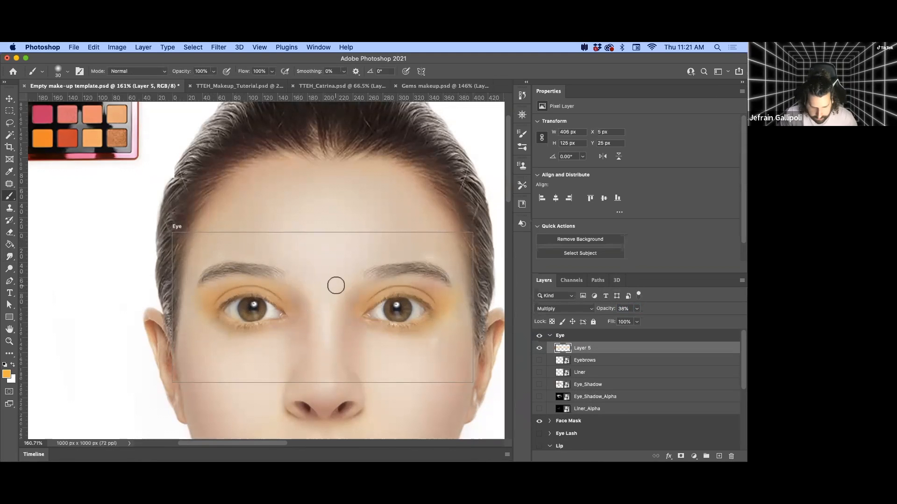
pyautogui.moveTo(316, 257); pyautogui.dragTo(316, 271)
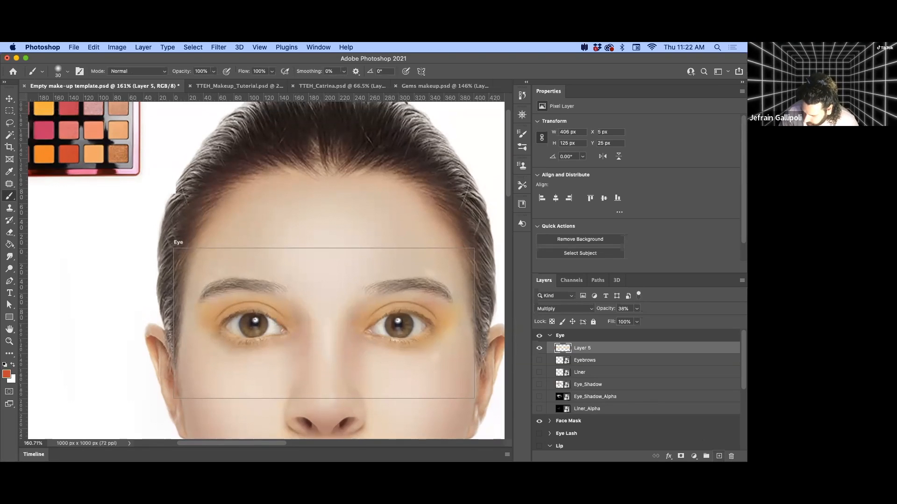
pyautogui.press('alt+shift+super+n')
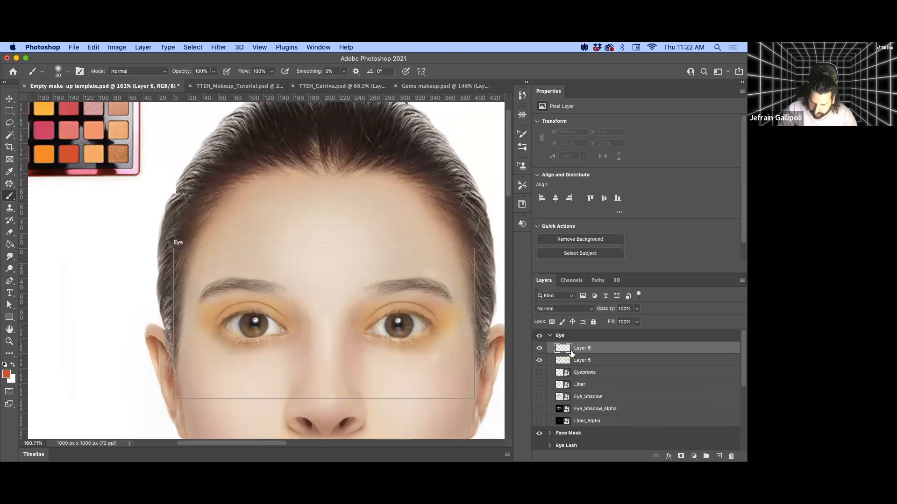
pyautogui.moveTo(413, 308)
pyautogui.mouseDown()
pyautogui.moveTo(374, 317)
pyautogui.moveTo(382, 308)
pyautogui.moveTo(364, 327)
pyautogui.moveTo(379, 308)
pyautogui.moveTo(437, 325)
pyautogui.moveTo(426, 313)
pyautogui.moveTo(435, 325)
pyautogui.moveTo(425, 305)
pyautogui.moveTo(436, 327)
pyautogui.moveTo(421, 310)
pyautogui.moveTo(437, 321)
pyautogui.mouseUp()
pyautogui.moveTo(220, 296)
pyautogui.mouseDown()
pyautogui.moveTo(218, 316)
pyautogui.moveTo(229, 306)
pyautogui.moveTo(221, 318)
pyautogui.moveTo(249, 311)
pyautogui.moveTo(282, 322)
pyautogui.moveTo(268, 302)
pyautogui.mouseUp()
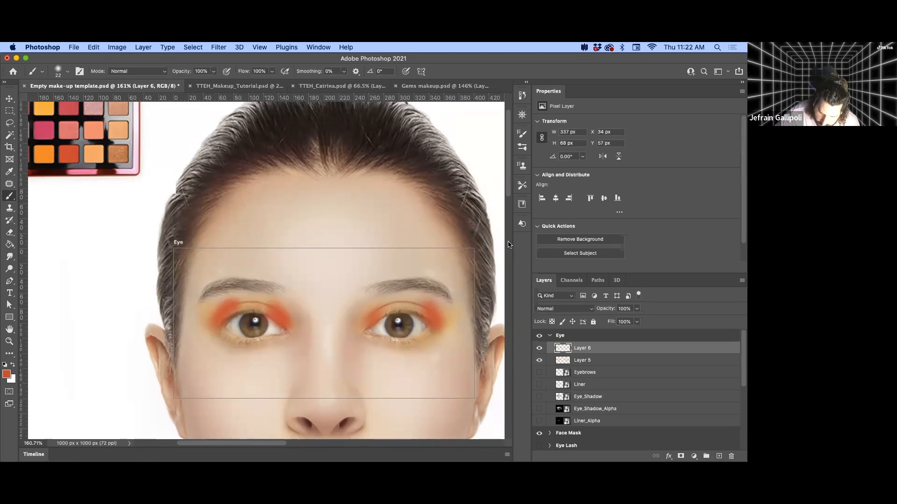
# Set the orange-red shadow on Layer 6 to Multiply blending at 33% opacity.
pyautogui.click(560, 309)
pyautogui.click(562, 336)
pyautogui.moveTo(610, 310); pyautogui.dragTo(574, 313)
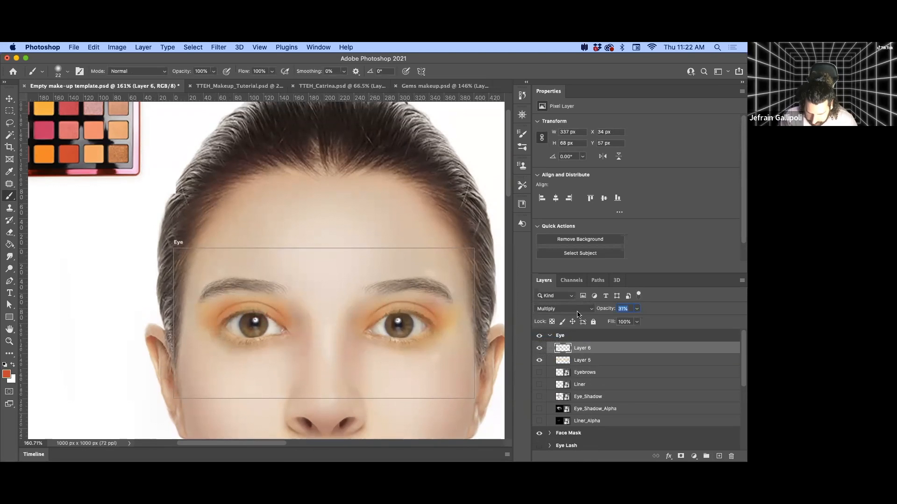
# Soften the orange-red shadow around both eyes on Layer 6 with the Smudge tool at 22% strength, using 117 px and 39 px brushes.
pyautogui.click(204, 263)
pyautogui.click(9, 256)
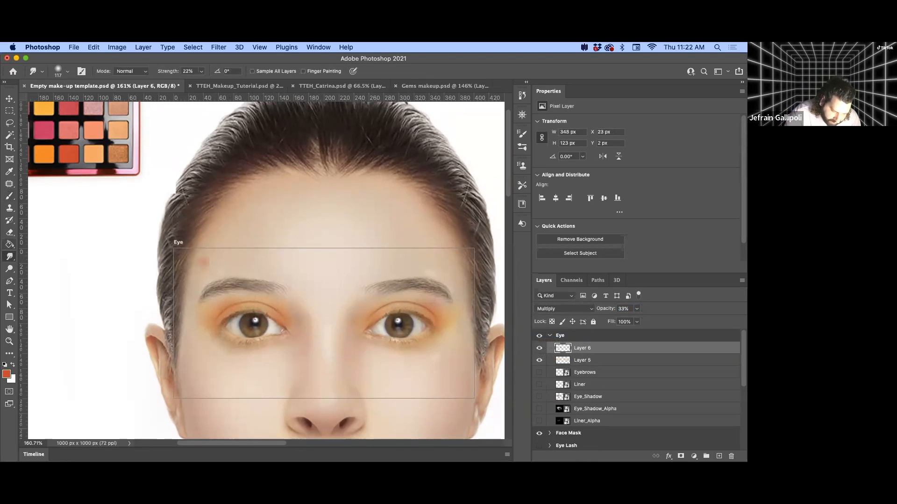
pyautogui.press('super+z')
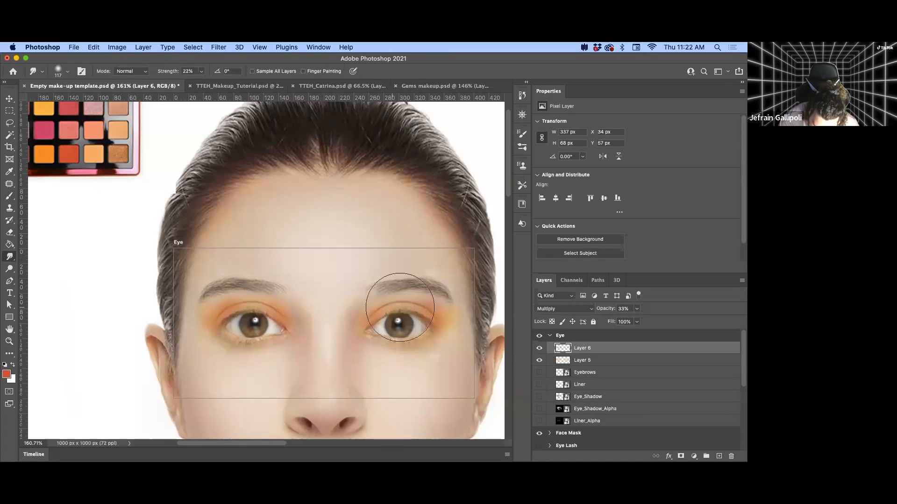
pyautogui.moveTo(392, 322)
pyautogui.mouseDown()
pyautogui.moveTo(365, 332)
pyautogui.moveTo(395, 306)
pyautogui.moveTo(388, 309)
pyautogui.moveTo(444, 326)
pyautogui.mouseUp()
pyautogui.moveTo(216, 307)
pyautogui.mouseDown()
pyautogui.moveTo(236, 309)
pyautogui.moveTo(278, 320)
pyautogui.moveTo(261, 310)
pyautogui.moveTo(283, 323)
pyautogui.moveTo(231, 311)
pyautogui.mouseUp()
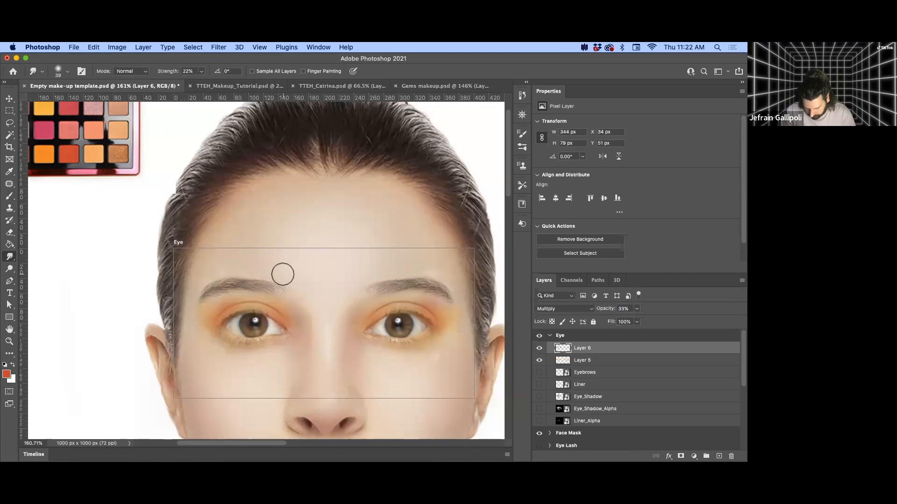
# Add a new layer above Layer 6 and set the foreground colour to a paler version of the palette's yellow-orange (#ffad48).
pyautogui.press('b')
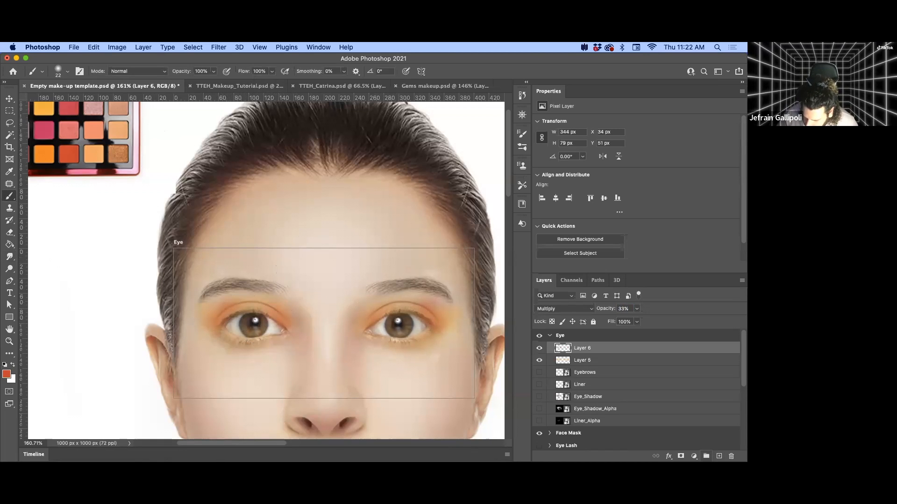
pyautogui.press('alt+shift+super+n')
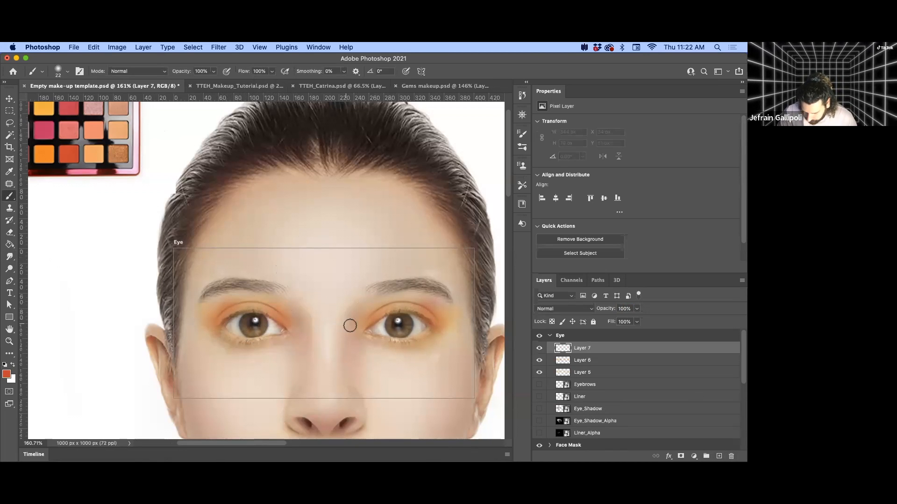
pyautogui.moveTo(240, 254); pyautogui.dragTo(255, 287)
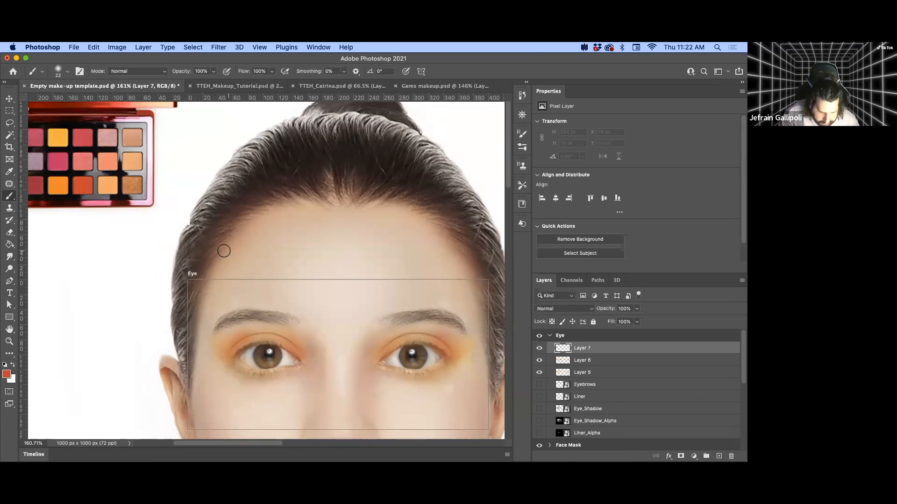
pyautogui.click(9, 374)
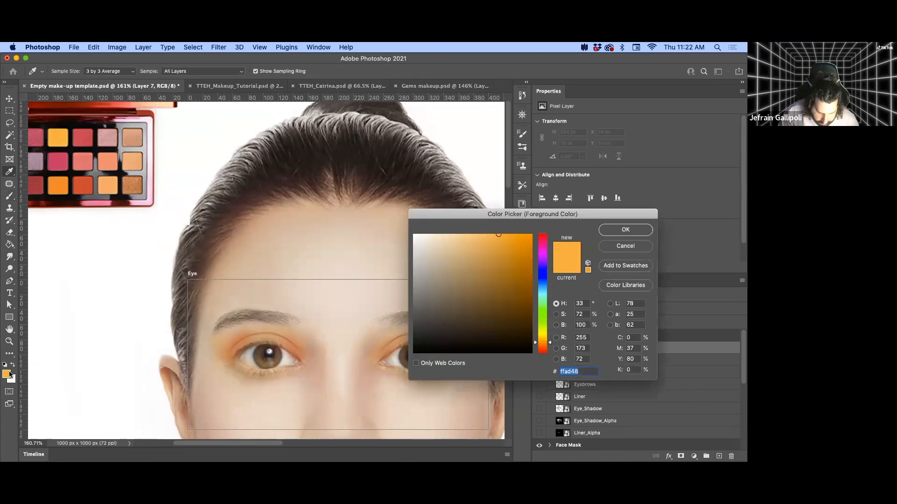
pyautogui.moveTo(498, 233); pyautogui.dragTo(472, 234)
pyautogui.click(605, 232)
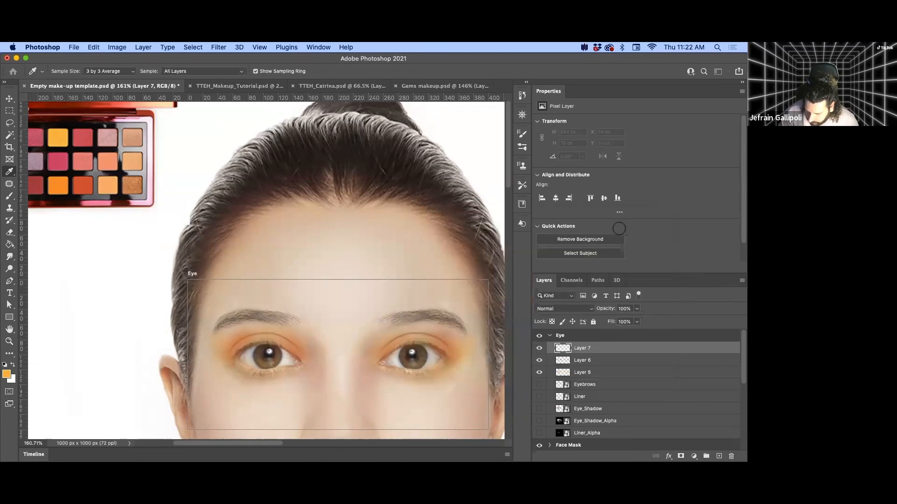
# Paint pale yellow-orange highlights on Layer 7 at the centre of both lids and the inner eye corners with 22 px and 14 px brushes.
pyautogui.moveTo(263, 337)
pyautogui.mouseDown()
pyautogui.moveTo(244, 311)
pyautogui.moveTo(264, 334)
pyautogui.mouseUp()
pyautogui.moveTo(412, 339); pyautogui.dragTo(417, 336)
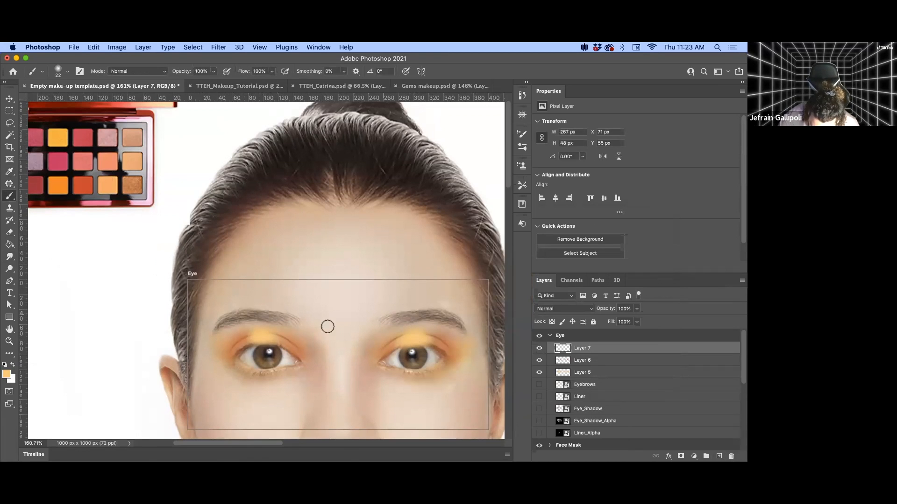
pyautogui.moveTo(272, 339); pyautogui.dragTo(257, 332)
pyautogui.moveTo(304, 369); pyautogui.dragTo(300, 368)
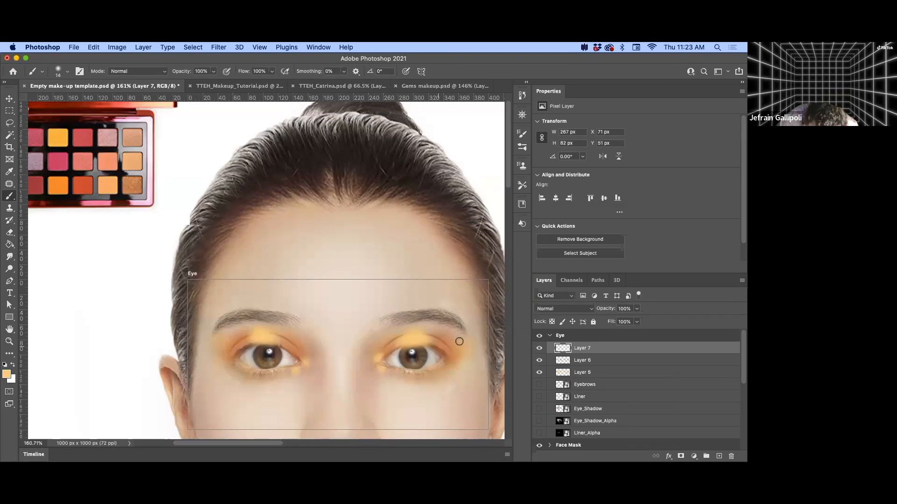
# Set Layer 7's highlights to Color Dodge blending with about 26% fill.
pyautogui.click(566, 311)
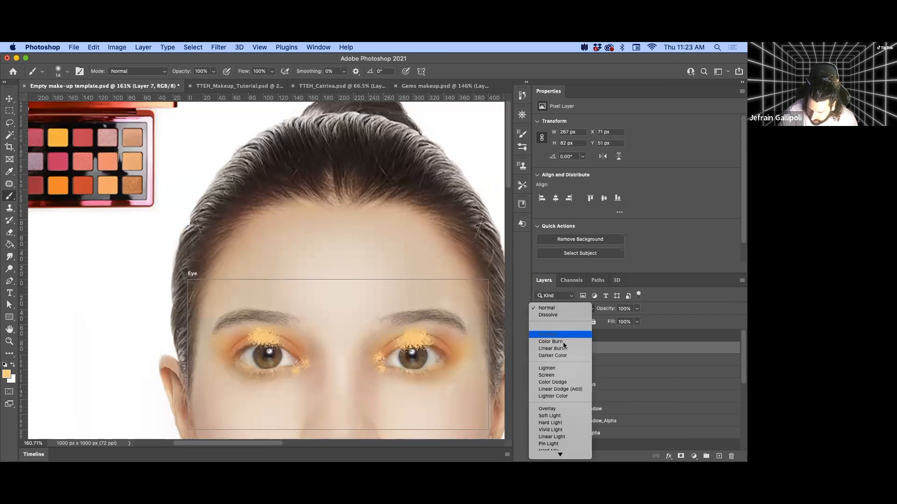
pyautogui.click(569, 385)
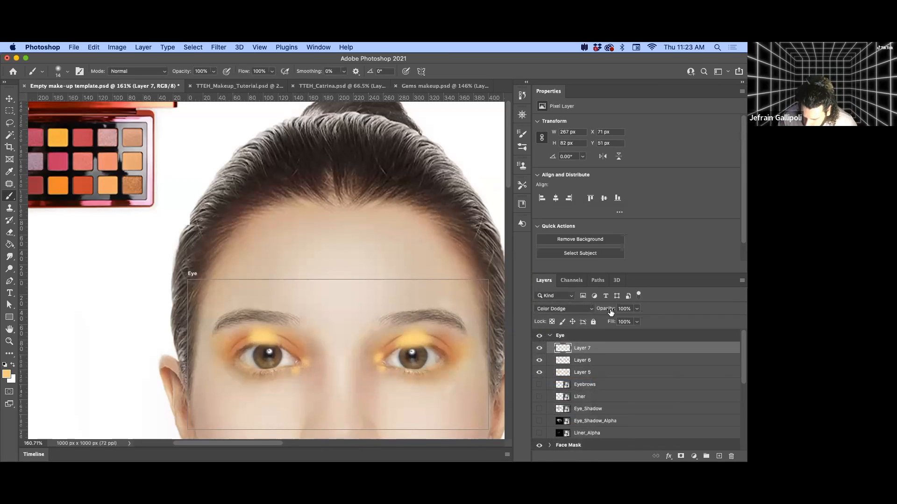
pyautogui.moveTo(610, 322); pyautogui.dragTo(582, 323)
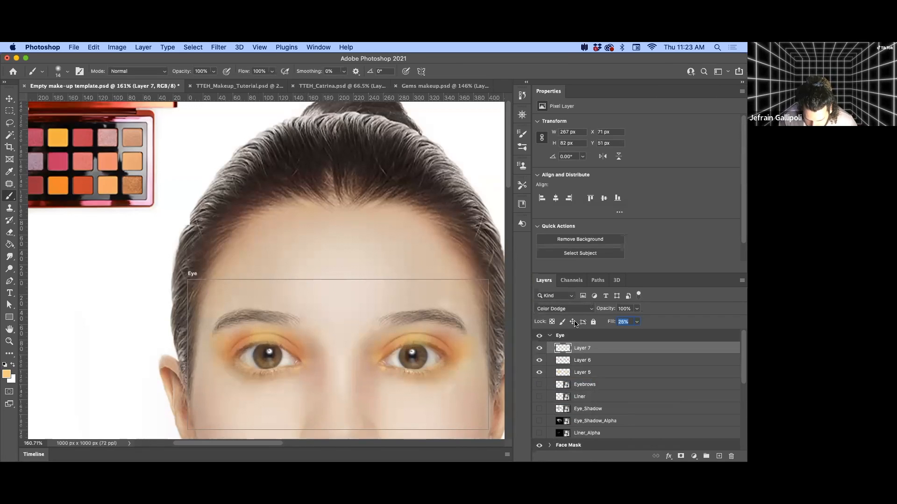
# Shift Layer 7's highlights to a warmer orange tone with a Hue/Saturation adjustment.
pyautogui.press('super+u')
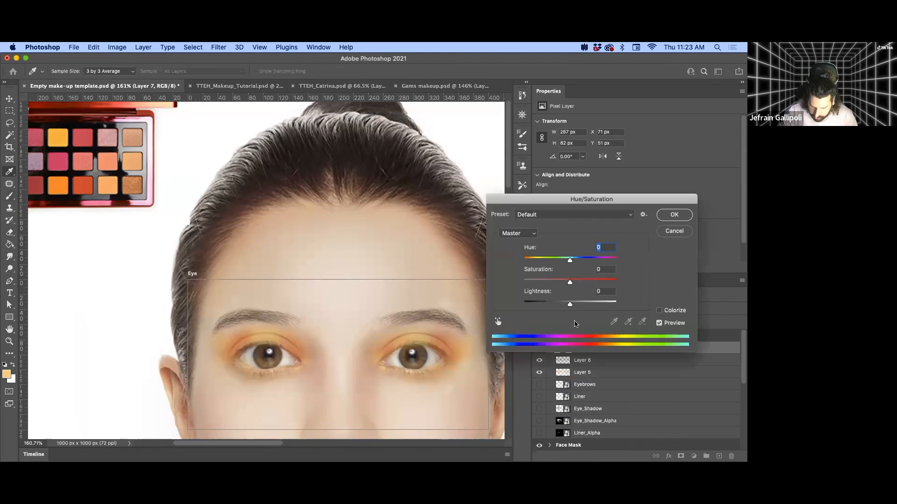
pyautogui.moveTo(569, 263); pyautogui.dragTo(584, 305)
pyautogui.click(663, 220)
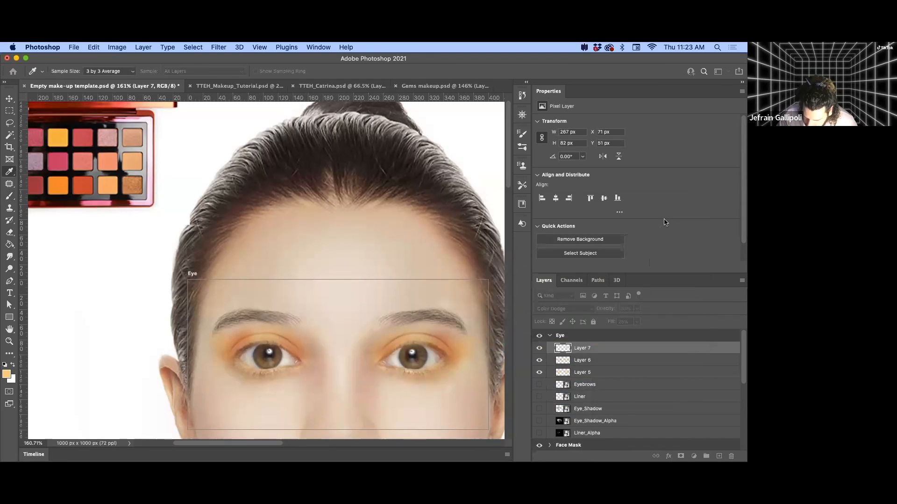
# Add a new layer above Layer 6 and paint palette orange-red shadow over both lids with a soft 32 px brush.
pyautogui.press('b')
pyautogui.click(591, 365)
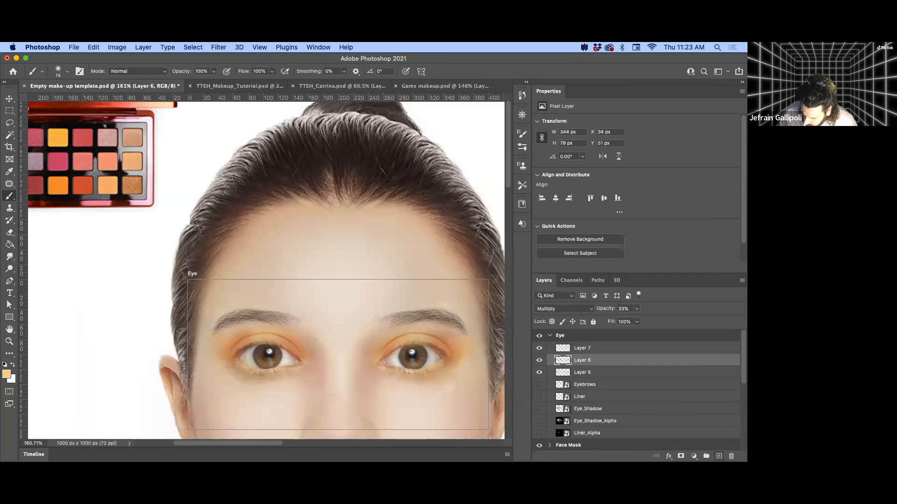
pyautogui.click(718, 456)
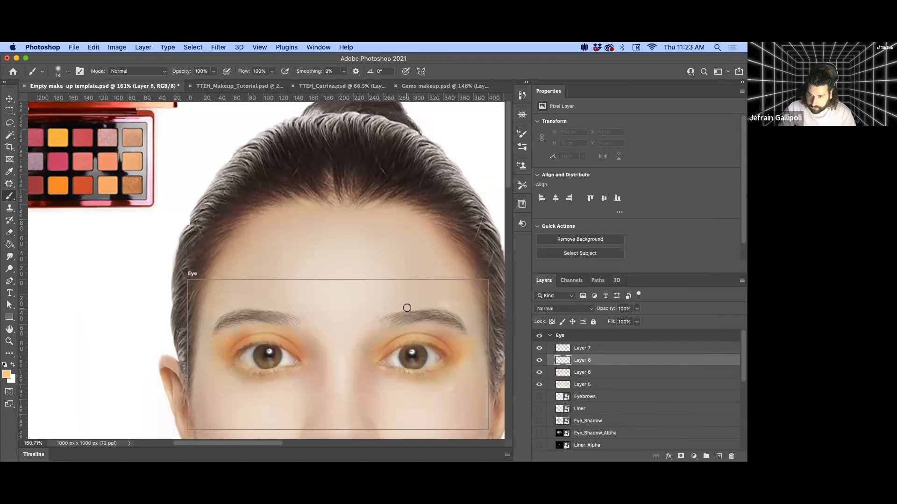
pyautogui.keyDown('ctrl'); pyautogui.keyDown('alt'); pyautogui.moveTo(412, 337); pyautogui.dragTo(420, 338); pyautogui.keyUp('alt'); pyautogui.keyUp('ctrl')
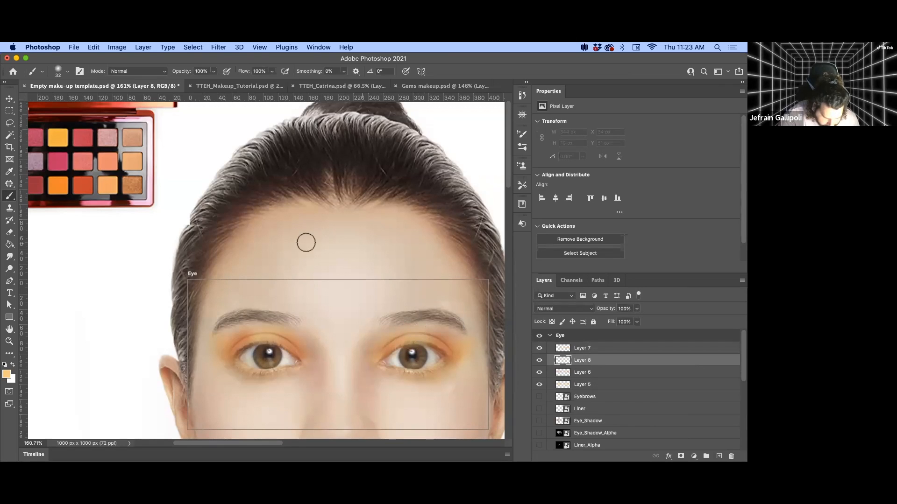
pyautogui.keyDown('alt'); pyautogui.click(90, 182); pyautogui.keyUp('alt')
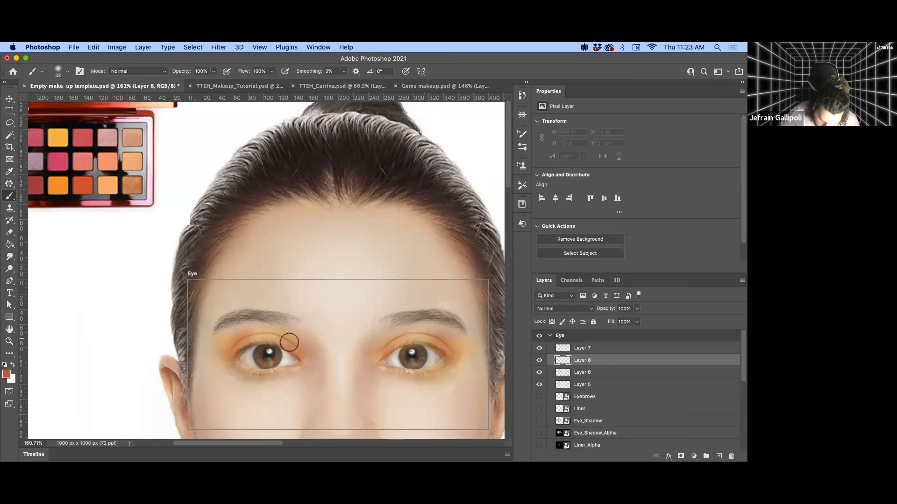
pyautogui.moveTo(273, 341)
pyautogui.mouseDown()
pyautogui.moveTo(278, 339)
pyautogui.moveTo(269, 341)
pyautogui.moveTo(292, 347)
pyautogui.moveTo(223, 359)
pyautogui.mouseUp()
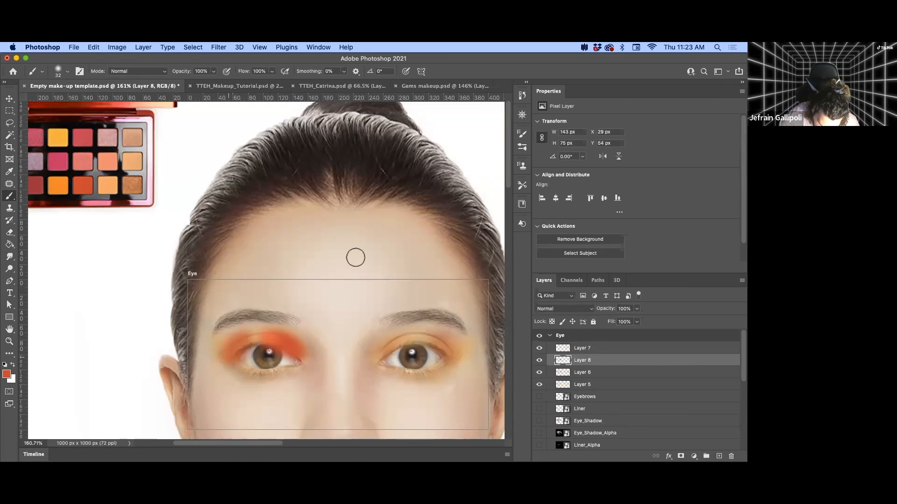
pyautogui.moveTo(452, 353)
pyautogui.mouseDown()
pyautogui.moveTo(399, 348)
pyautogui.moveTo(397, 340)
pyautogui.moveTo(383, 353)
pyautogui.mouseUp()
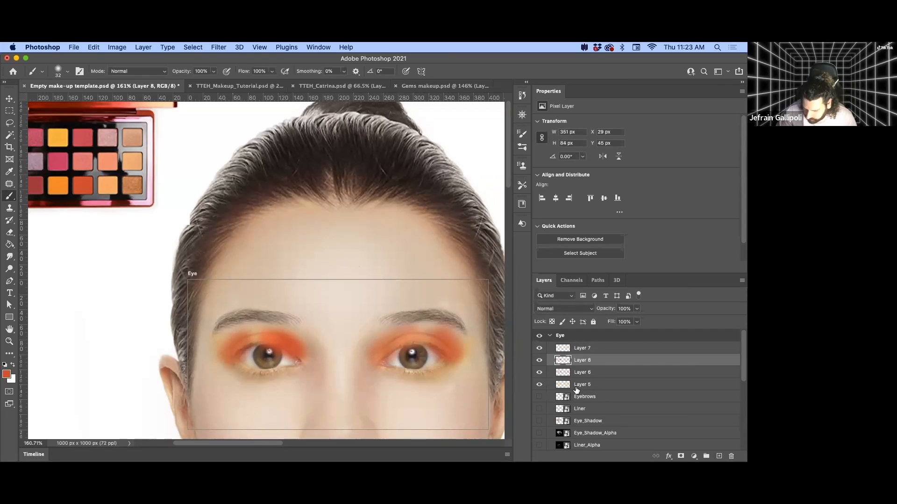
# Move Layer 8 below Layer 6 and set it to Multiply blending at 10% opacity.
pyautogui.moveTo(605, 360); pyautogui.dragTo(602, 381)
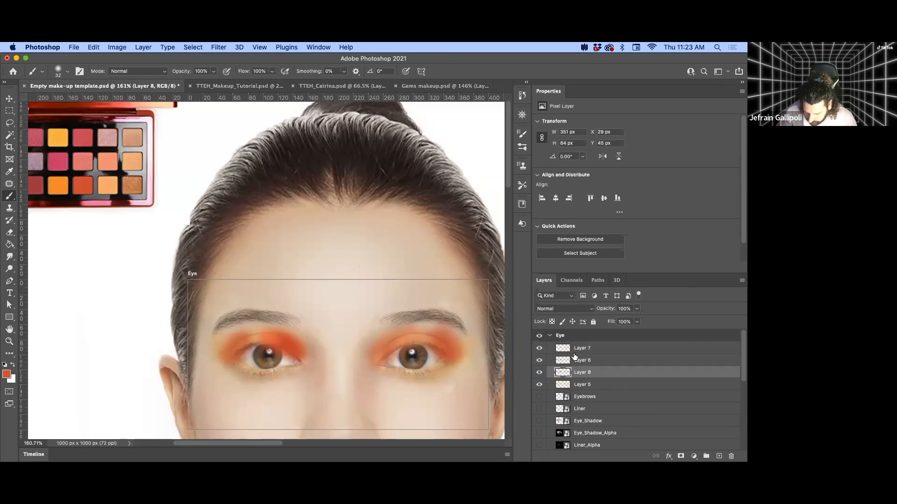
pyautogui.click(563, 309)
pyautogui.click(569, 333)
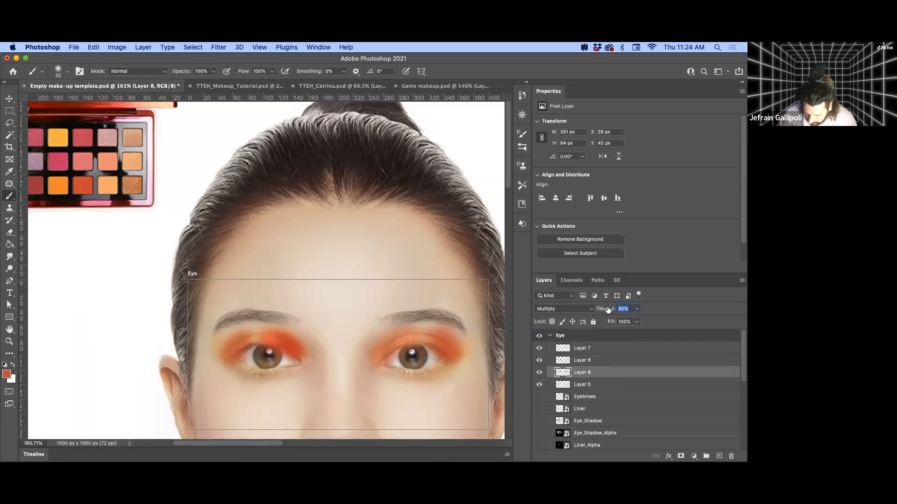
pyautogui.moveTo(582, 312); pyautogui.dragTo(578, 312)
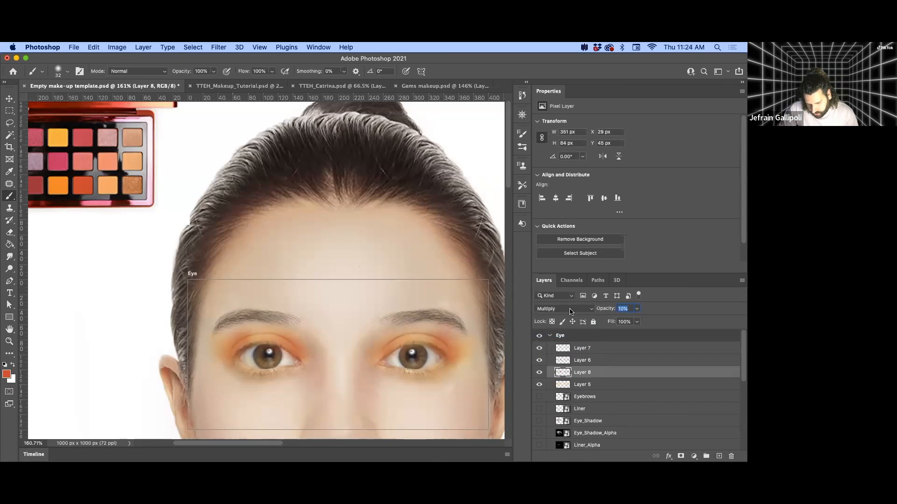
pyautogui.press('z')
pyautogui.moveTo(410, 353); pyautogui.dragTo(380, 361)
pyautogui.moveTo(401, 391); pyautogui.dragTo(337, 322)
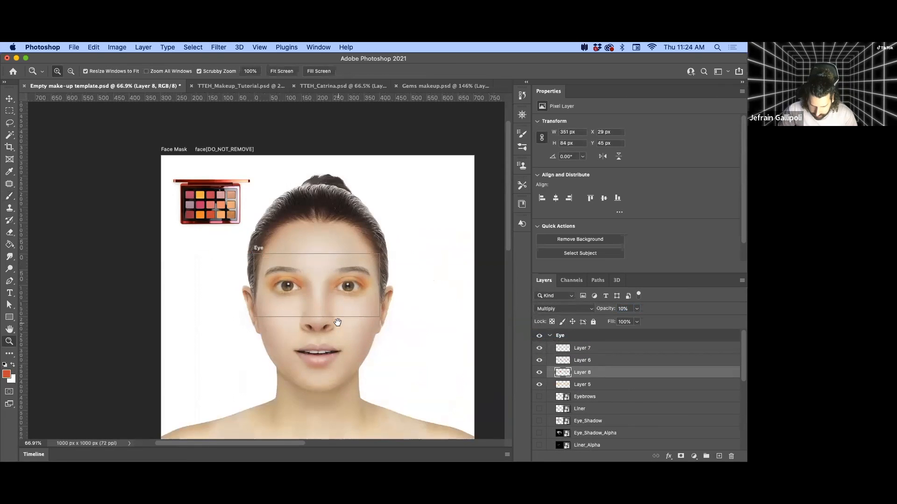
# Set Layer 5's opacity to 52% and toggle Layer 6's visibility to compare the shadow with and without it.
pyautogui.moveTo(330, 277); pyautogui.dragTo(362, 290)
pyautogui.scroll(-3, 362, 290)
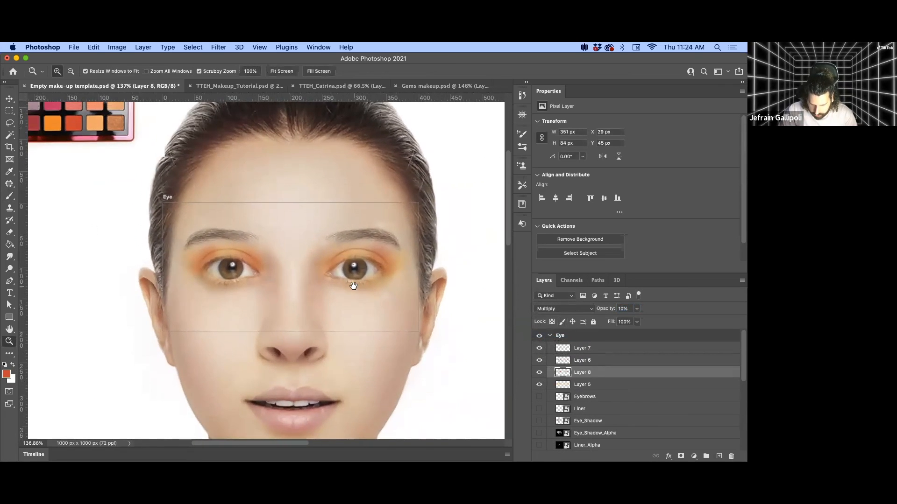
pyautogui.click(590, 385)
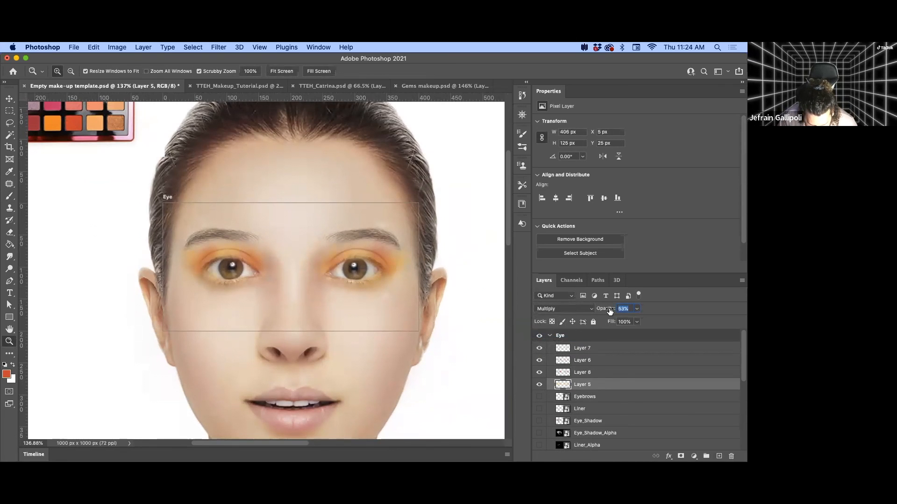
pyautogui.moveTo(609, 310); pyautogui.dragTo(608, 310)
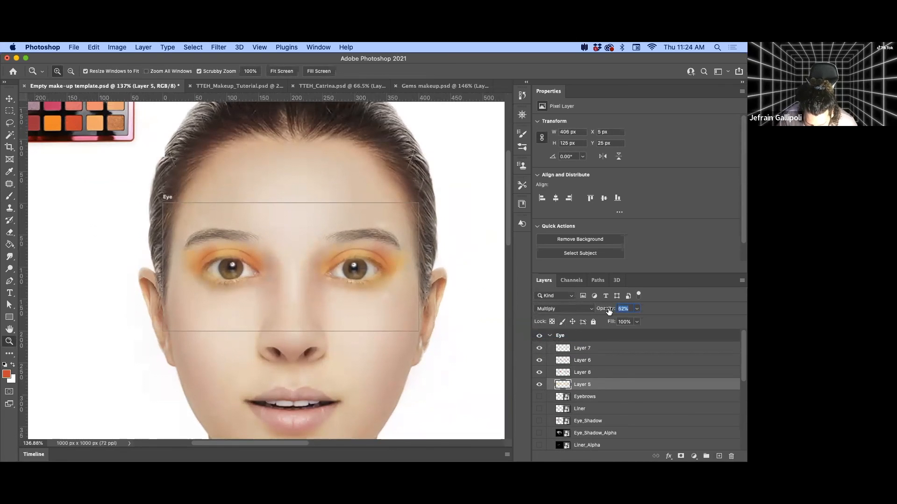
pyautogui.click(540, 361)
pyautogui.click(539, 360)
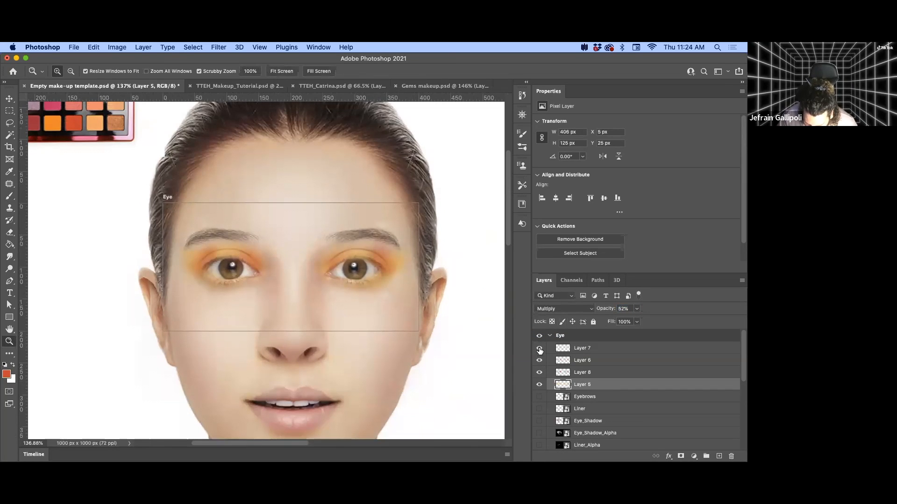
# Group the four eye shadow layers, Layer 7, Layer 6, Layer 8 and Layer 5, inside the Eye artboard.
pyautogui.click(584, 354)
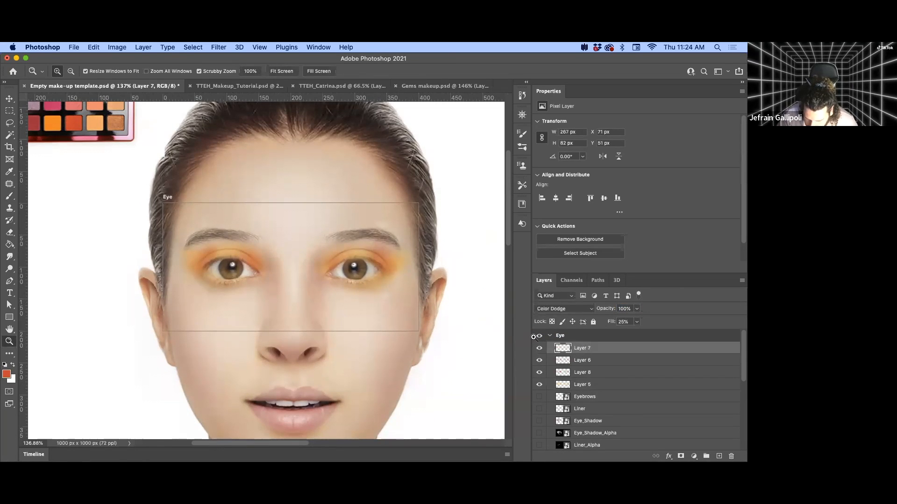
pyautogui.moveTo(260, 232); pyautogui.dragTo(283, 237)
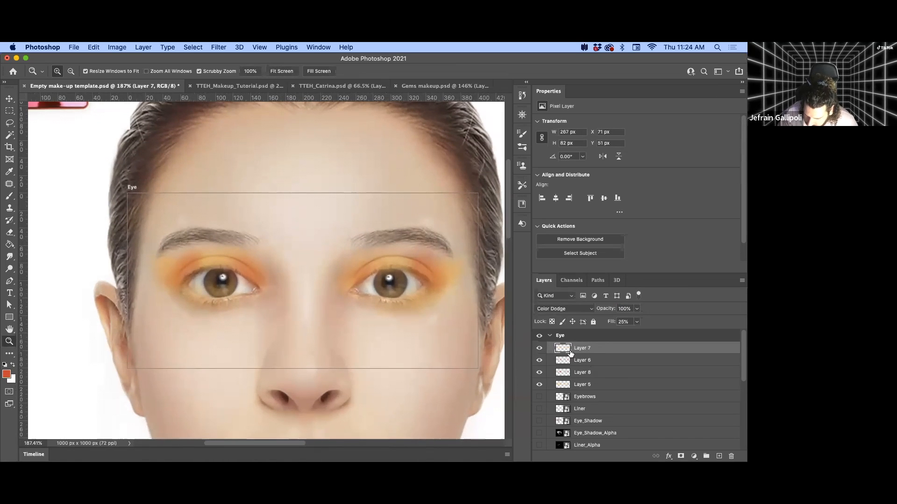
pyautogui.keyDown('shift'); pyautogui.click(594, 386); pyautogui.keyUp('shift')
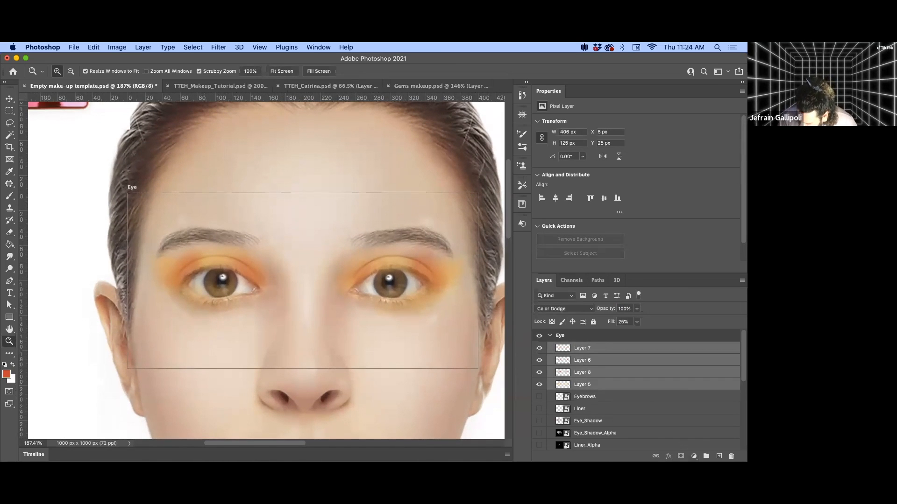
pyautogui.press('super+g')
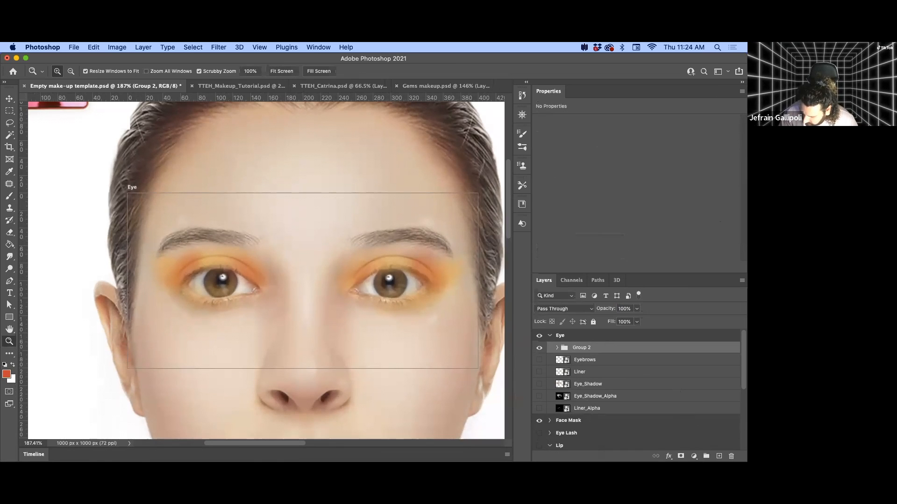
# Add a layer mask to the shadow group and paint black with a soft 40 px brush to clean the shadow's edges around both eyes.
pyautogui.click(680, 456)
pyautogui.press('b')
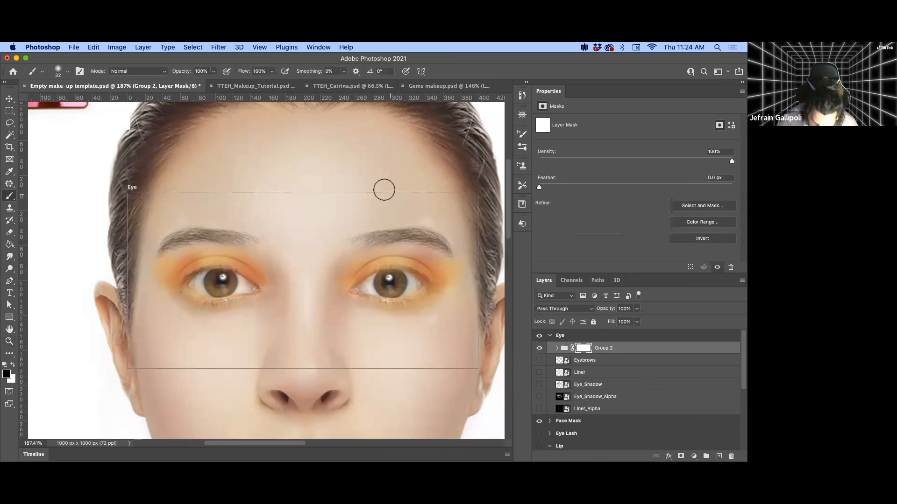
pyautogui.moveTo(440, 255); pyautogui.dragTo(432, 255)
pyautogui.moveTo(361, 255)
pyautogui.mouseDown()
pyautogui.moveTo(387, 241)
pyautogui.moveTo(374, 243)
pyautogui.mouseUp()
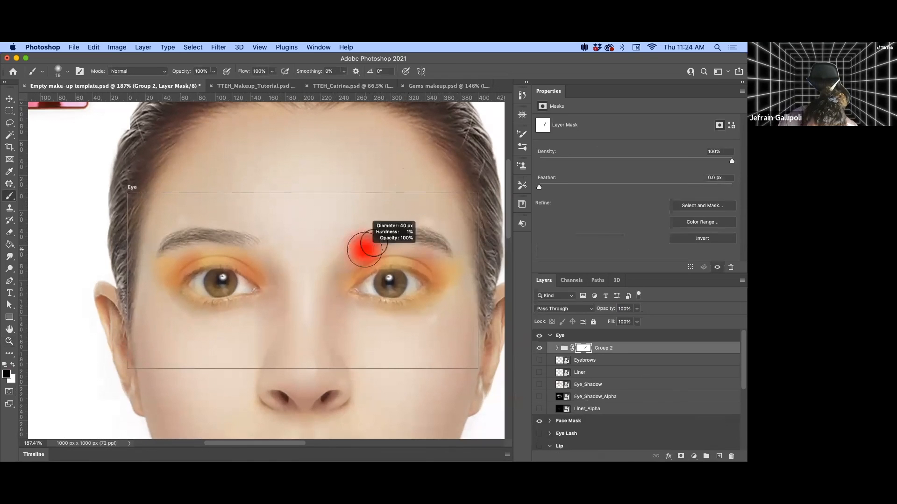
pyautogui.moveTo(264, 263)
pyautogui.mouseDown()
pyautogui.moveTo(282, 277)
pyautogui.moveTo(269, 267)
pyautogui.mouseUp()
pyautogui.moveTo(209, 226)
pyautogui.mouseDown()
pyautogui.moveTo(158, 253)
pyautogui.moveTo(172, 248)
pyautogui.moveTo(125, 249)
pyautogui.mouseUp()
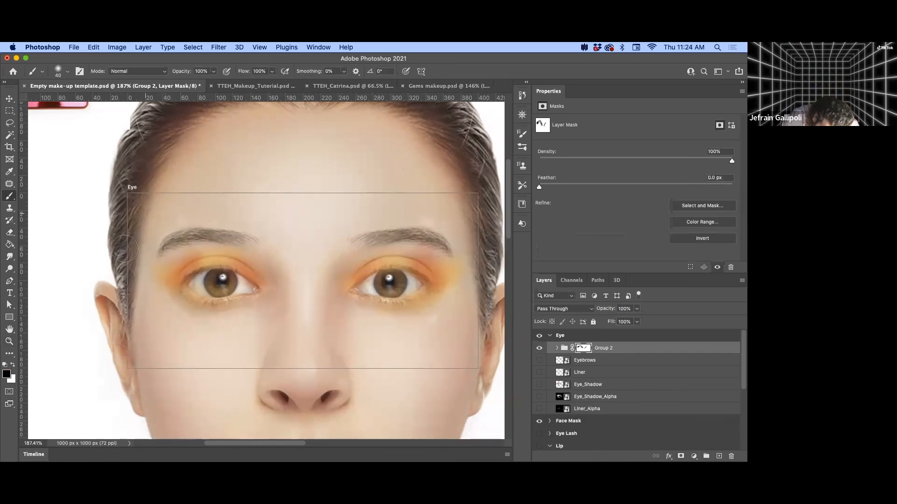
pyautogui.moveTo(443, 312)
pyautogui.mouseDown()
pyautogui.moveTo(415, 324)
pyautogui.moveTo(468, 276)
pyautogui.moveTo(423, 327)
pyautogui.mouseUp()
pyautogui.moveTo(444, 229)
pyautogui.mouseDown()
pyautogui.moveTo(443, 246)
pyautogui.moveTo(415, 231)
pyautogui.mouseUp()
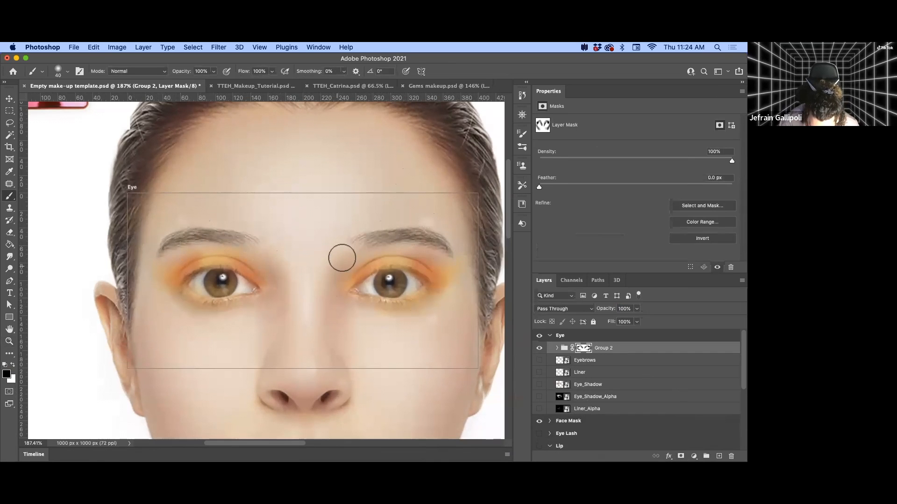
# Add a new layer above the masked shadow group and set the foreground color to near-black brown #160401.
pyautogui.press('z')
pyautogui.moveTo(348, 289); pyautogui.dragTo(325, 291)
pyautogui.moveTo(363, 248); pyautogui.dragTo(350, 276)
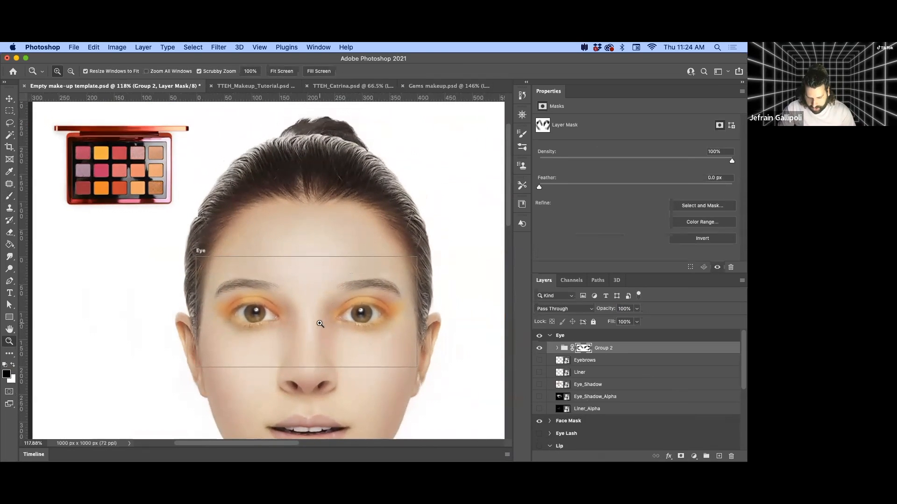
pyautogui.moveTo(320, 323); pyautogui.dragTo(332, 330)
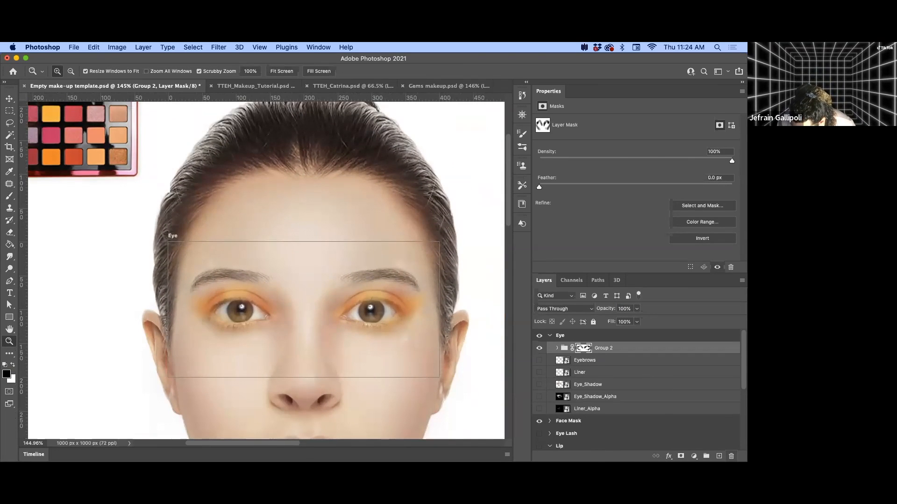
pyautogui.click(719, 456)
pyautogui.press('b')
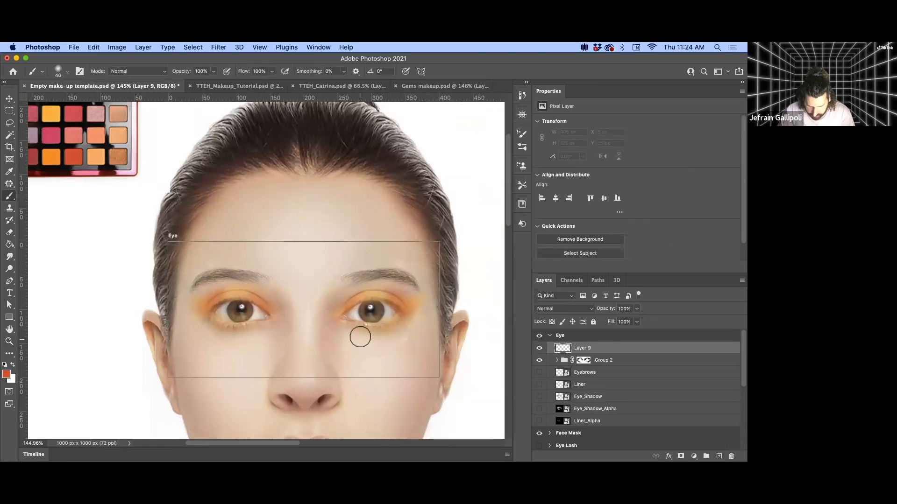
pyautogui.click(7, 374)
pyautogui.moveTo(460, 336); pyautogui.dragTo(399, 362)
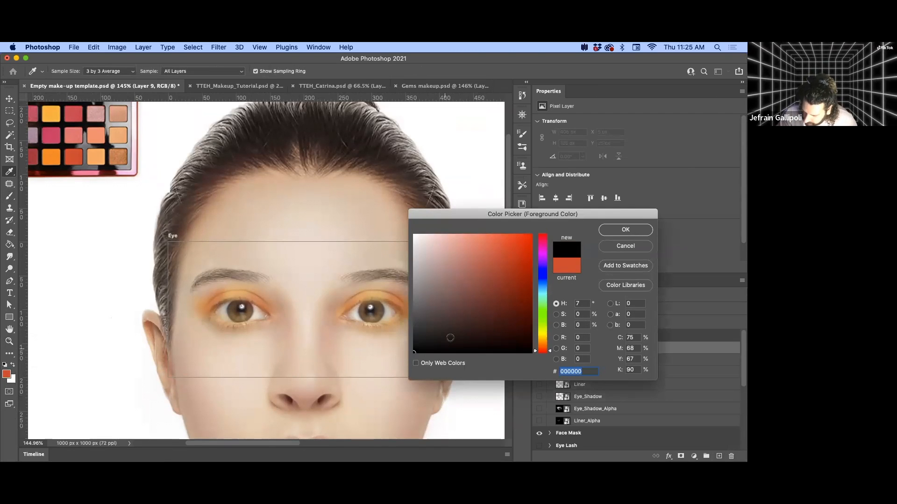
pyautogui.moveTo(525, 348); pyautogui.dragTo(524, 341)
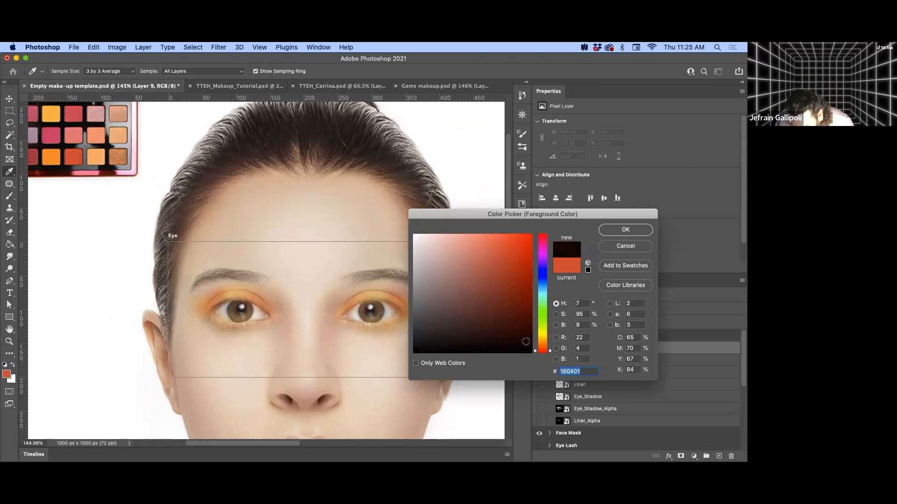
pyautogui.click(616, 229)
# Choose the Soft Round Pressure Size brush preset for drawing the eyeliner.
pyautogui.press('z')
pyautogui.moveTo(276, 312); pyautogui.dragTo(302, 324)
pyautogui.press('b')
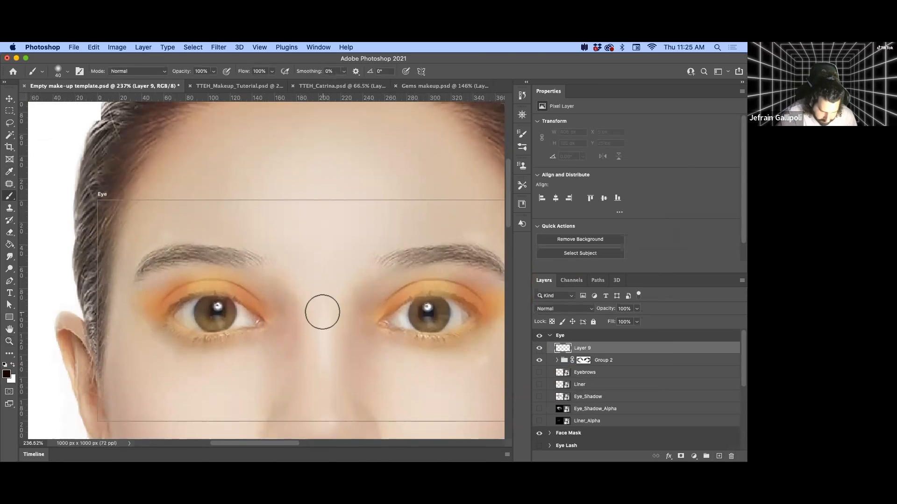
pyautogui.rightClick(354, 295)
pyautogui.click(455, 401)
pyautogui.scroll(2, 460, 397)
pyautogui.click(413, 411)
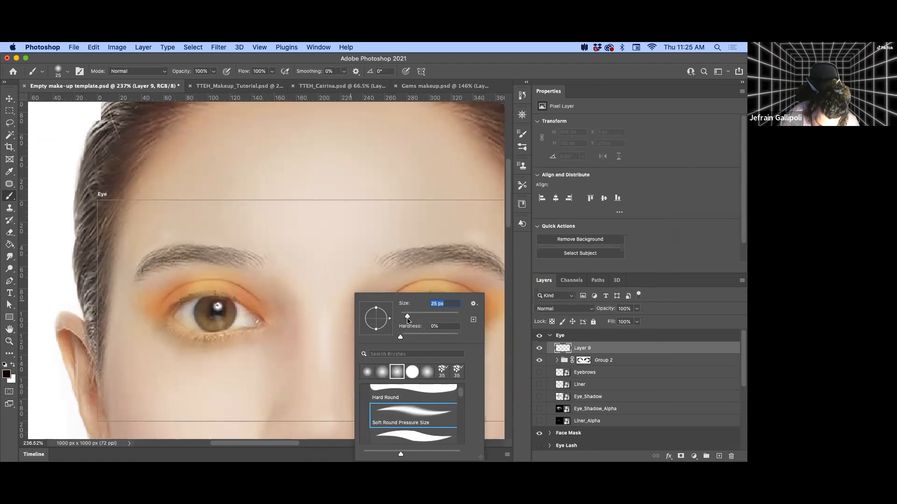
# Draw a dark liner stroke along the upper lid of the image's left eye on Layer 9 with a 9 px brush.
pyautogui.moveTo(292, 297); pyautogui.dragTo(325, 343)
pyautogui.press('super+z')
pyautogui.moveTo(305, 312); pyautogui.dragTo(295, 311)
pyautogui.moveTo(163, 315)
pyautogui.mouseDown()
pyautogui.moveTo(195, 293)
pyautogui.moveTo(254, 310)
pyautogui.mouseUp()
pyautogui.press('super+z')
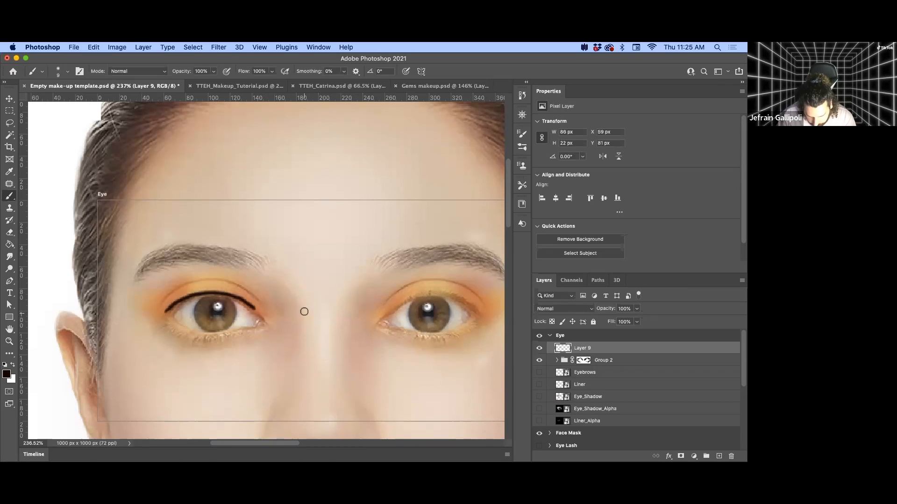
# Rotate the canvas, extend the upper liner to the eye's inner corner, and draw a wing out from the outer corner.
pyautogui.press('r')
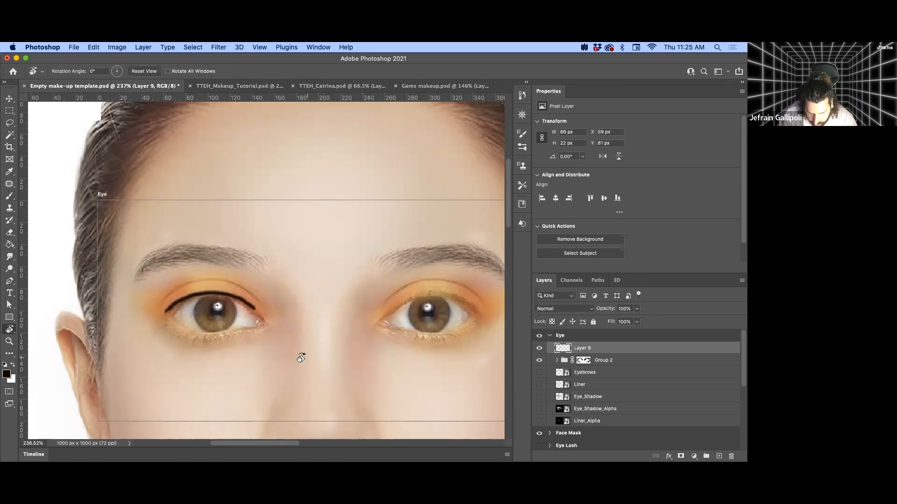
pyautogui.moveTo(232, 349); pyautogui.dragTo(353, 290)
pyautogui.press('z')
pyautogui.moveTo(322, 240); pyautogui.dragTo(341, 255)
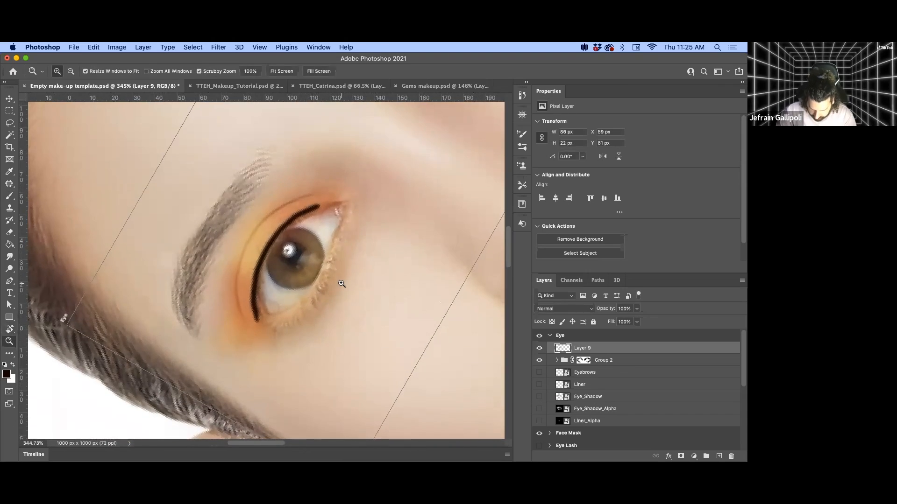
pyautogui.press('b')
pyautogui.moveTo(282, 221); pyautogui.dragTo(346, 195)
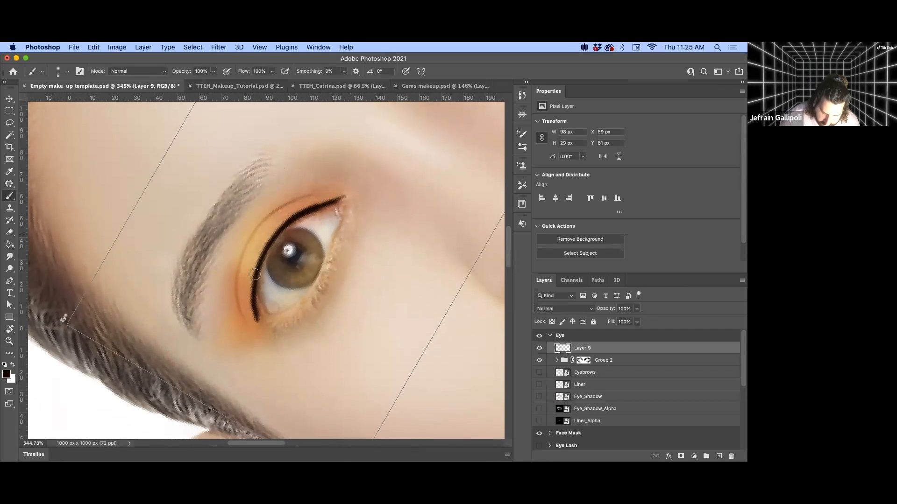
pyautogui.moveTo(261, 322); pyautogui.dragTo(254, 293)
pyautogui.moveTo(256, 324); pyautogui.dragTo(229, 344)
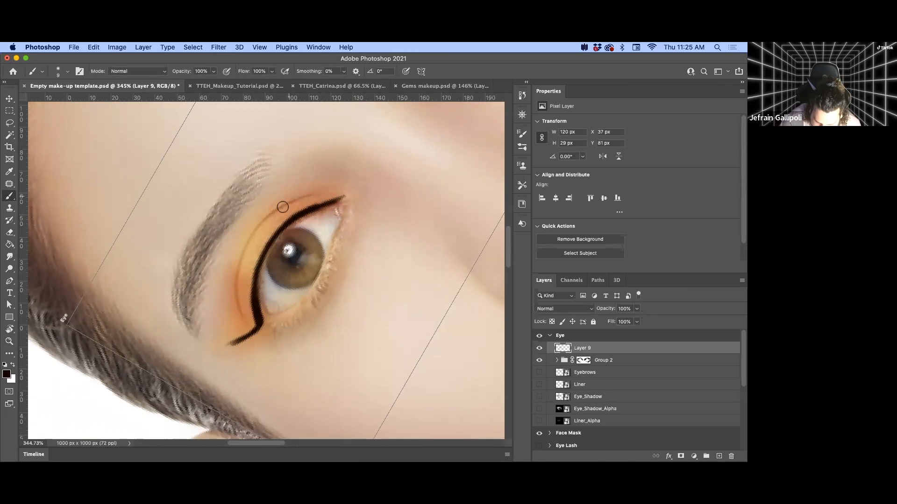
# Trim the liner's inner tip with a 10 px eraser and thicken the outer wing with the brush.
pyautogui.press('e')
pyautogui.moveTo(358, 192); pyautogui.dragTo(336, 192)
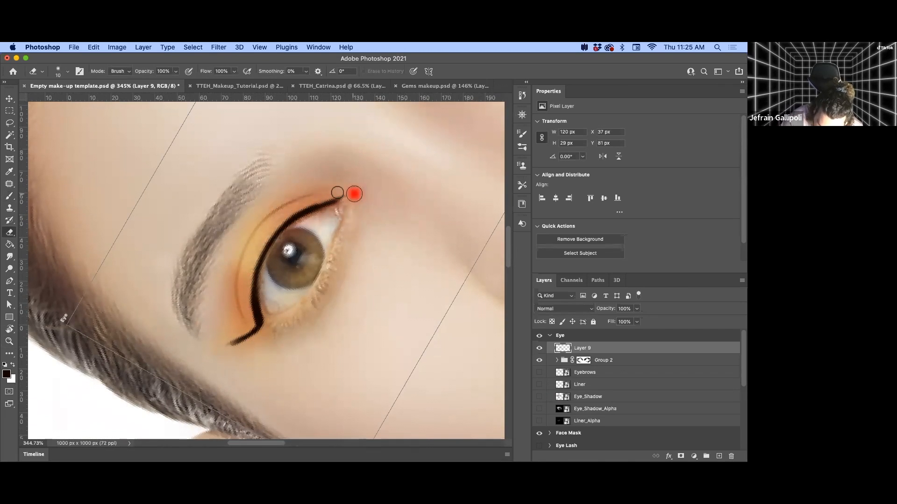
pyautogui.rightClick(335, 190)
pyautogui.click(320, 173)
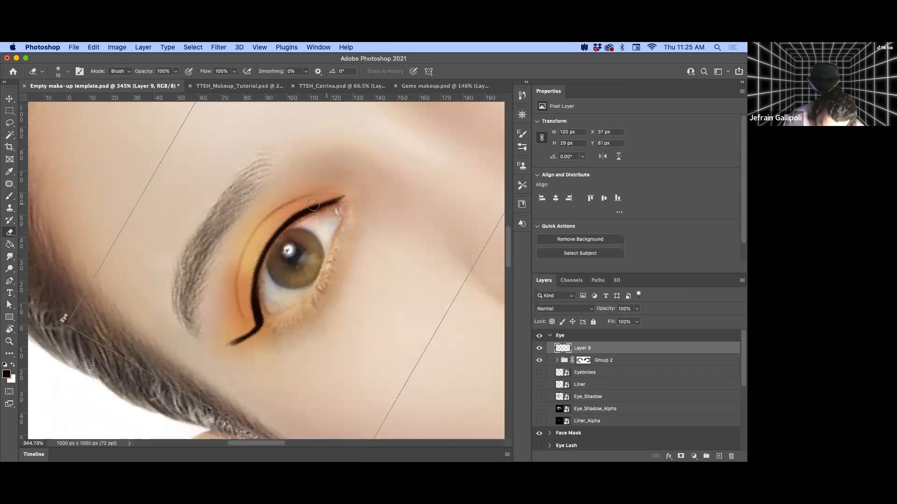
pyautogui.moveTo(340, 198); pyautogui.dragTo(358, 190)
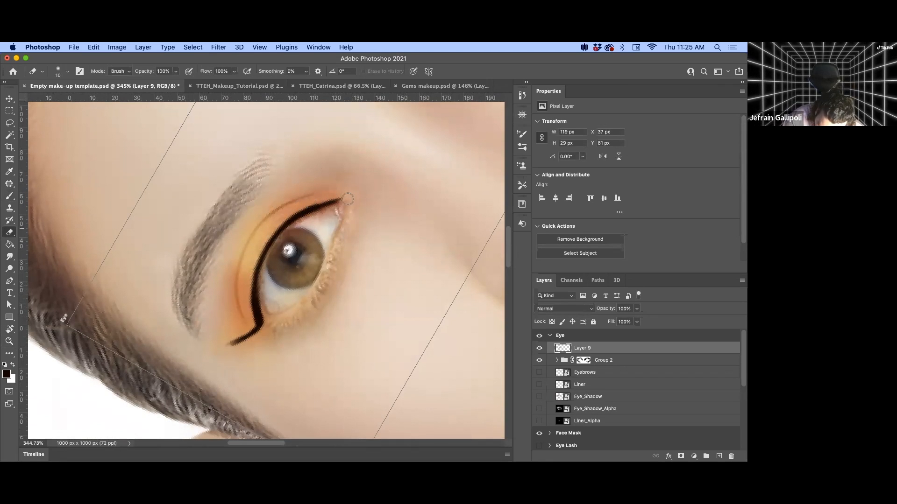
pyautogui.press('b')
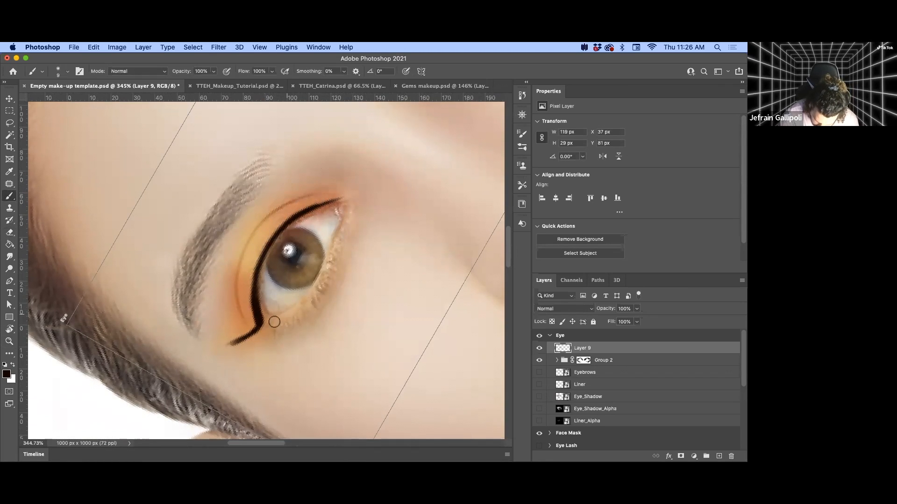
pyautogui.moveTo(223, 345); pyautogui.dragTo(258, 330)
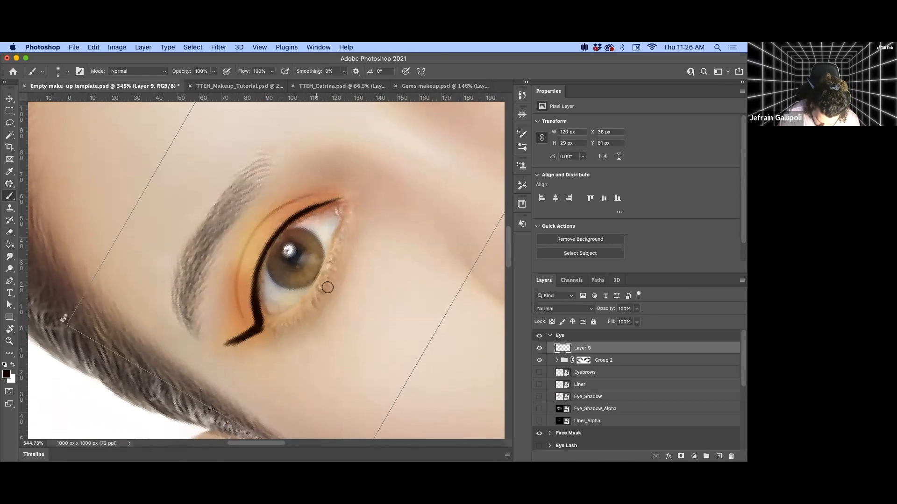
# Rotate the canvas the other way and erase along the wing's tip and the liner's inner end to sharpen both.
pyautogui.press('r')
pyautogui.moveTo(369, 263)
pyautogui.mouseDown()
pyautogui.moveTo(346, 346)
pyautogui.moveTo(296, 378)
pyautogui.moveTo(247, 374)
pyautogui.moveTo(228, 347)
pyautogui.moveTo(205, 227)
pyautogui.moveTo(209, 249)
pyautogui.mouseUp()
pyautogui.press('e')
pyautogui.moveTo(209, 203)
pyautogui.mouseDown()
pyautogui.moveTo(211, 247)
pyautogui.moveTo(206, 236)
pyautogui.mouseUp()
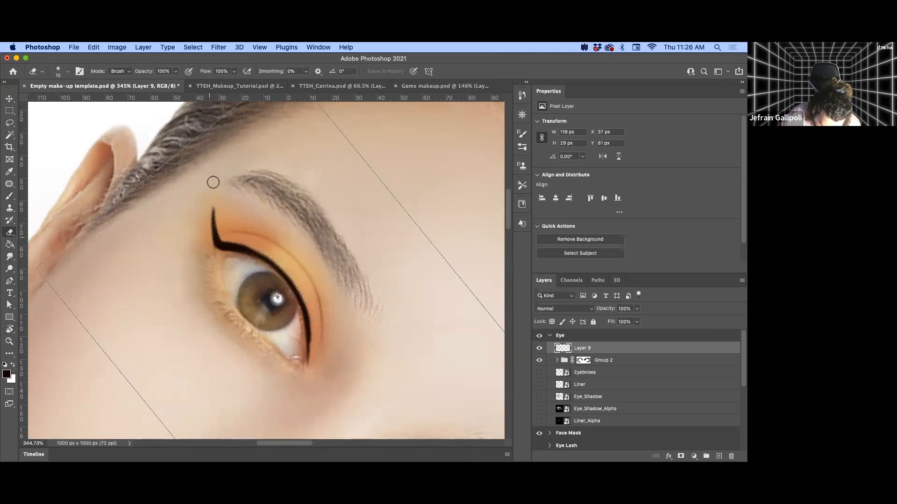
pyautogui.moveTo(309, 377); pyautogui.dragTo(313, 358)
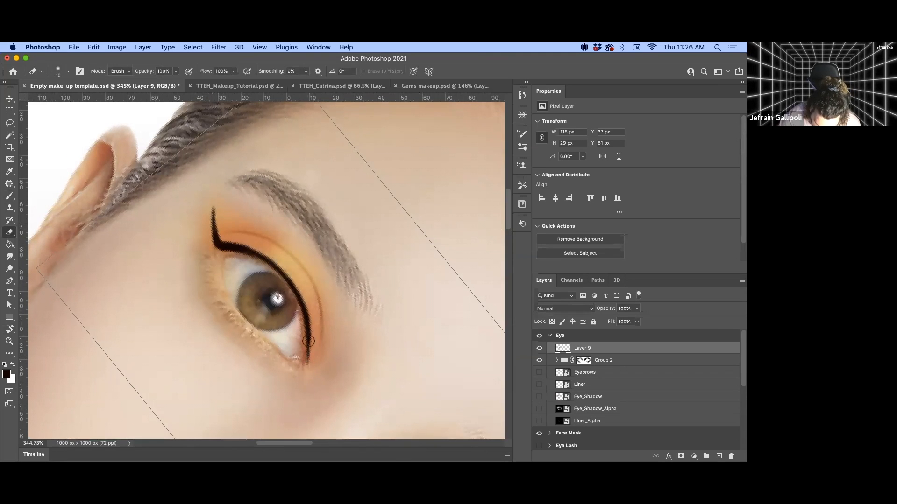
# Draw a thin liner stroke under the outer lower lashes and touch up the upper liner's inner corner with a 6 px brush.
pyautogui.press('b')
pyautogui.moveTo(213, 282)
pyautogui.mouseDown()
pyautogui.moveTo(229, 312)
pyautogui.moveTo(215, 262)
pyautogui.mouseUp()
pyautogui.press('e')
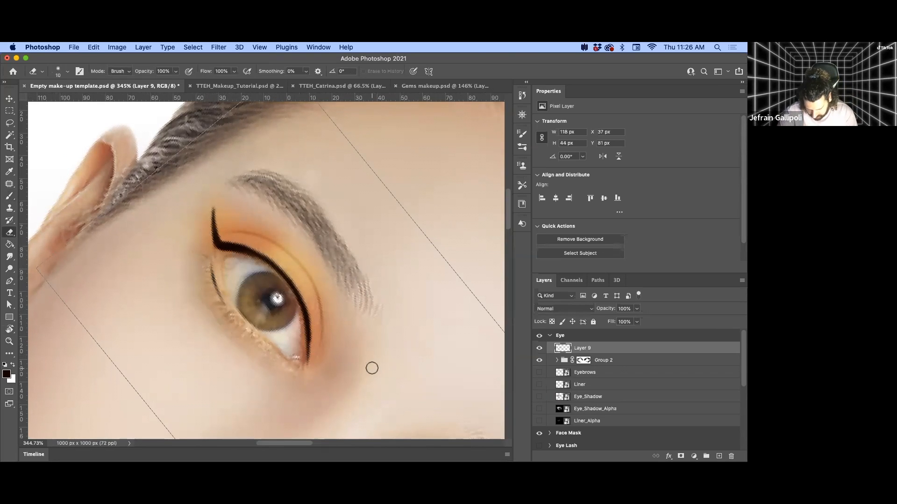
pyautogui.press('b')
pyautogui.press('e')
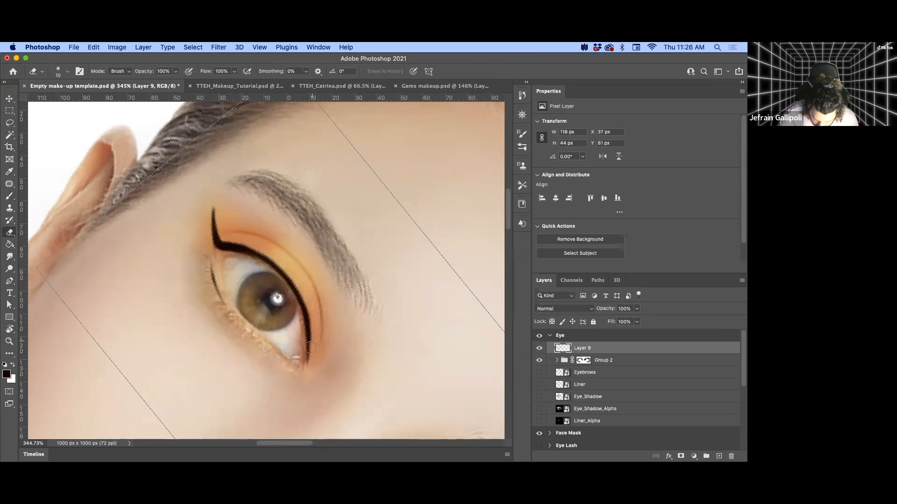
pyautogui.press('b')
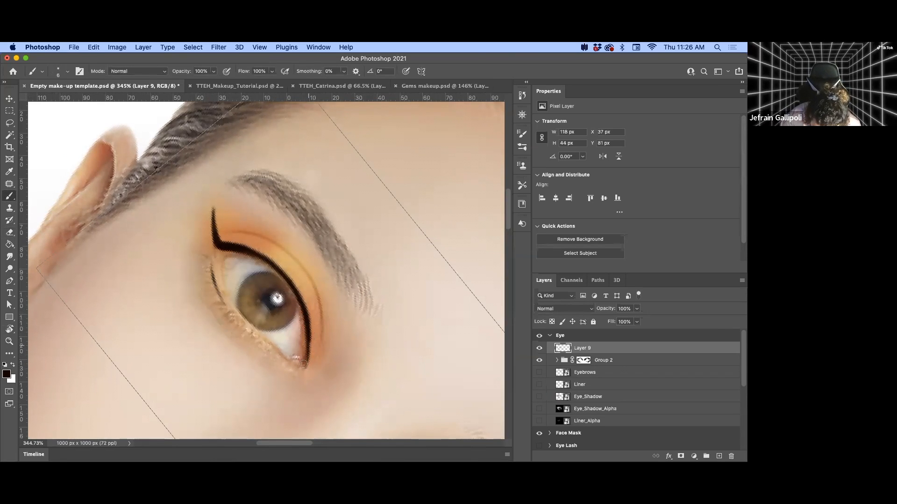
pyautogui.press('r')
pyautogui.moveTo(408, 352); pyautogui.dragTo(386, 262)
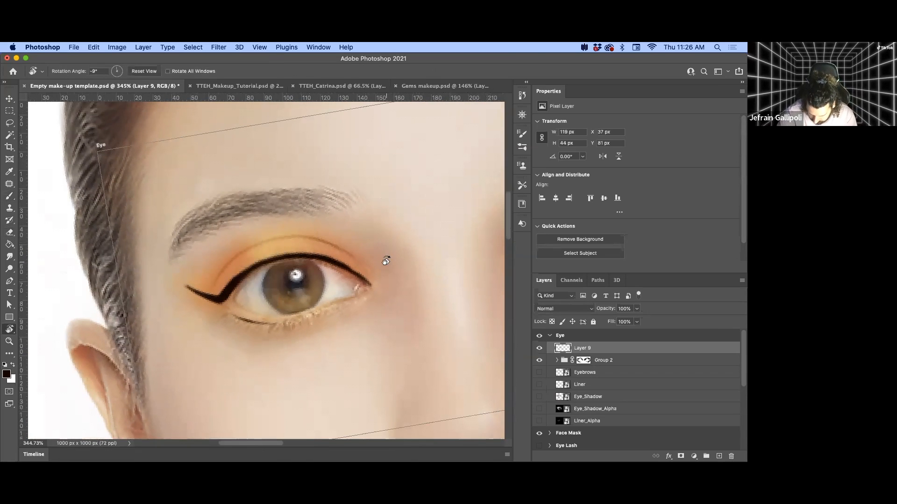
# Paint a dark crease stroke above the inner upper lid down to the liner's inner corner, extending it into a pointed tip.
pyautogui.press('b')
pyautogui.moveTo(303, 235)
pyautogui.mouseDown()
pyautogui.moveTo(354, 257)
pyautogui.moveTo(357, 270)
pyautogui.mouseUp()
pyautogui.moveTo(307, 233)
pyautogui.mouseDown()
pyautogui.moveTo(366, 274)
pyautogui.moveTo(362, 264)
pyautogui.moveTo(371, 282)
pyautogui.moveTo(343, 268)
pyautogui.moveTo(387, 300)
pyautogui.moveTo(367, 272)
pyautogui.mouseUp()
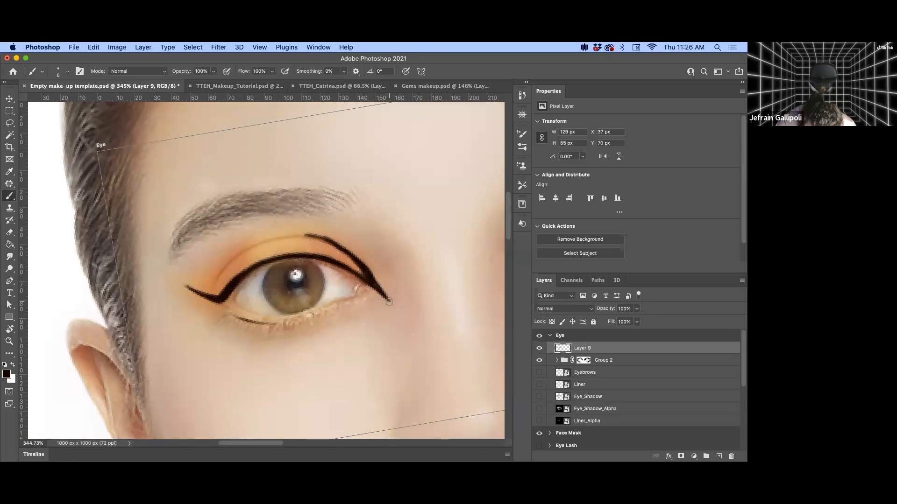
pyautogui.moveTo(388, 303); pyautogui.dragTo(391, 305)
# Taper the new crease stroke with the eraser and return the canvas rotation to 0°.
pyautogui.press('r')
pyautogui.moveTo(422, 219)
pyautogui.mouseDown()
pyautogui.moveTo(260, 168)
pyautogui.moveTo(235, 226)
pyautogui.moveTo(293, 178)
pyautogui.mouseUp()
pyautogui.press('e')
pyautogui.press('r')
pyautogui.moveTo(404, 272)
pyautogui.mouseDown()
pyautogui.moveTo(386, 327)
pyautogui.moveTo(276, 372)
pyautogui.moveTo(297, 385)
pyautogui.mouseUp()
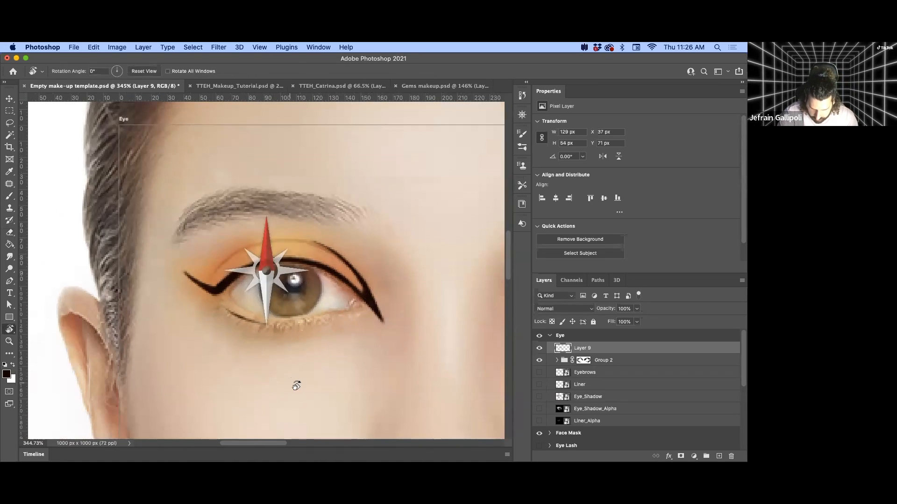
# Duplicate the liner layer, flip the copy horizontally, and align it over the other eye.
pyautogui.press('z')
pyautogui.moveTo(415, 319); pyautogui.dragTo(363, 308)
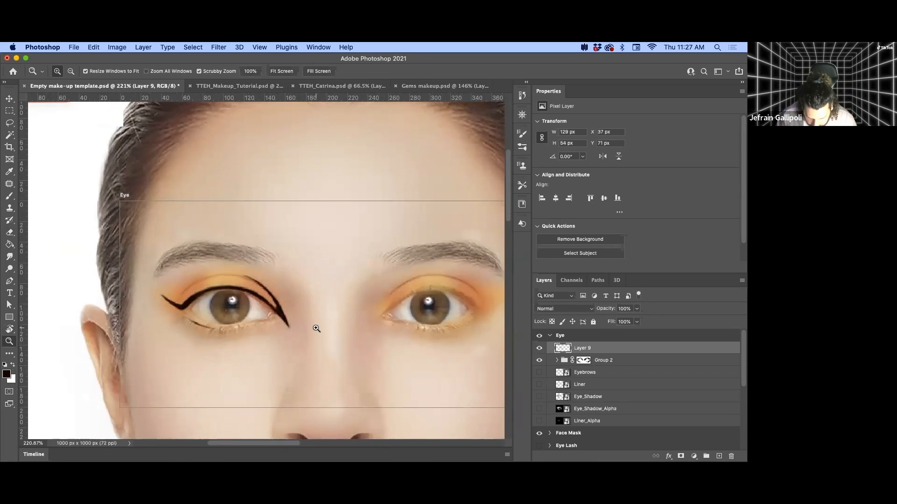
pyautogui.press('b')
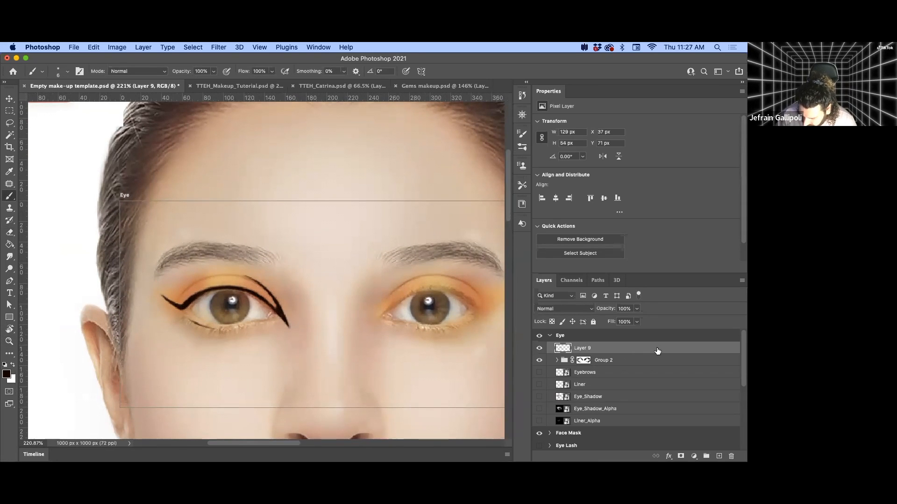
pyautogui.moveTo(307, 343); pyautogui.dragTo(283, 322)
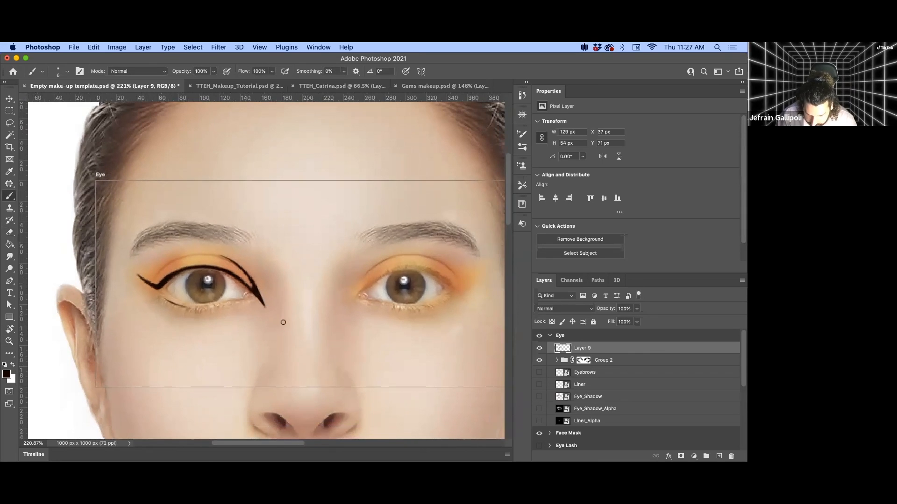
pyautogui.hotkey('ctrl', 'j')
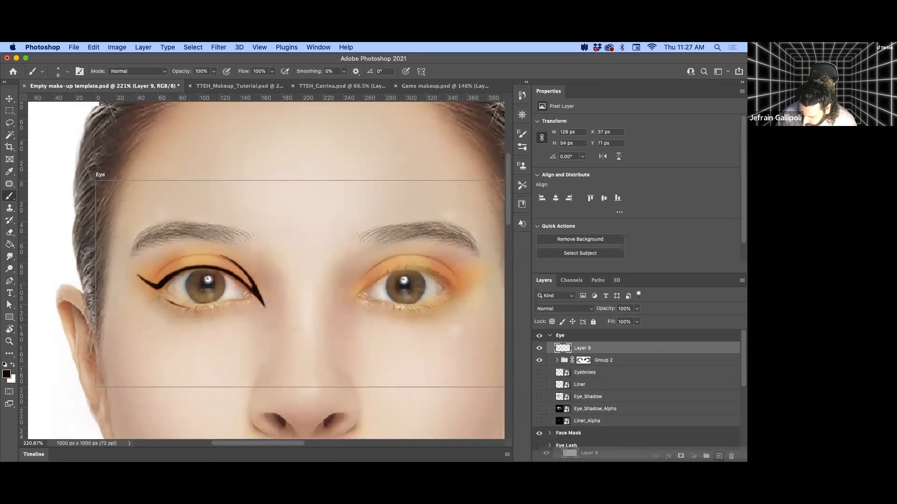
pyautogui.hotkey('ctrl', 't')
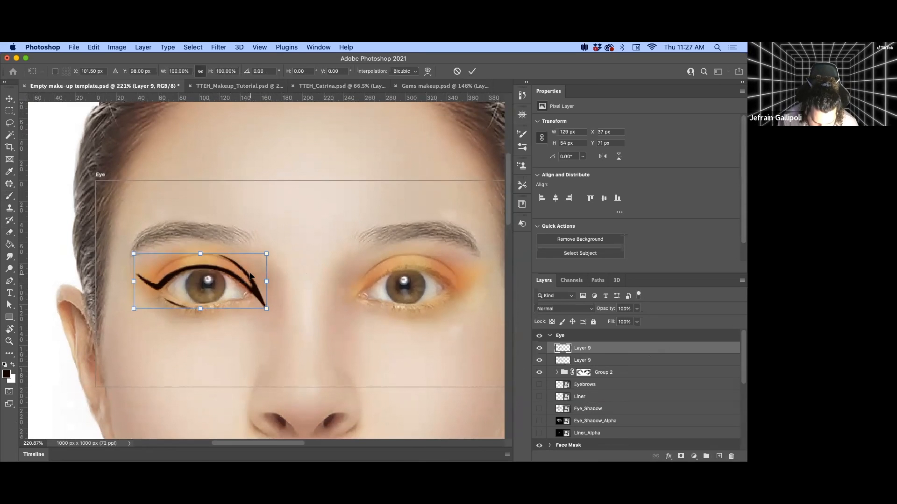
pyautogui.rightClick(250, 275)
pyautogui.click(291, 443)
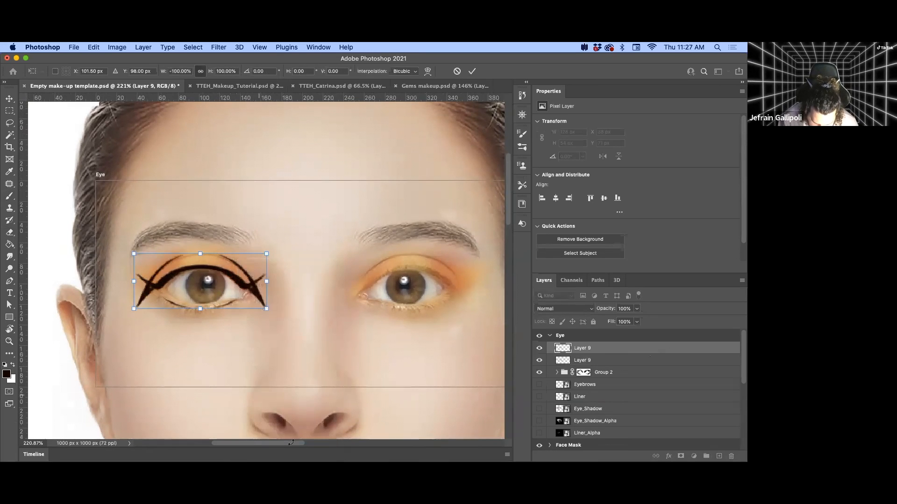
pyautogui.moveTo(220, 299); pyautogui.dragTo(431, 302)
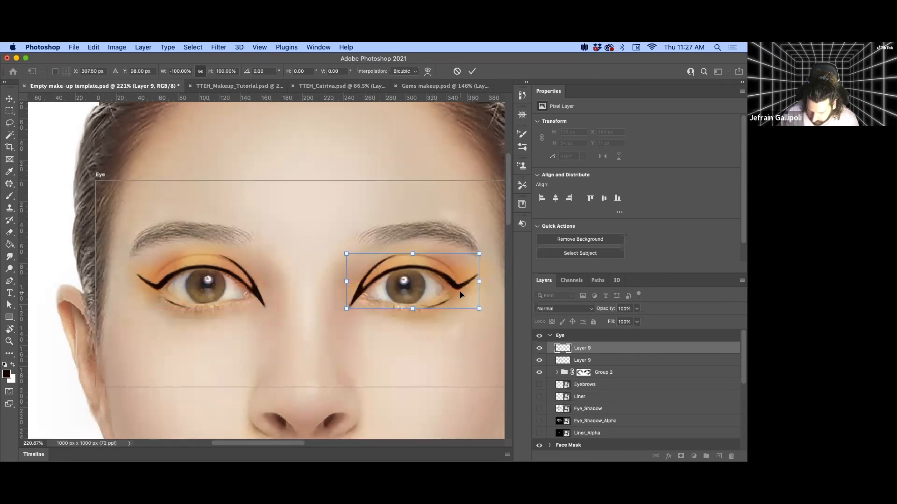
pyautogui.press('Left')
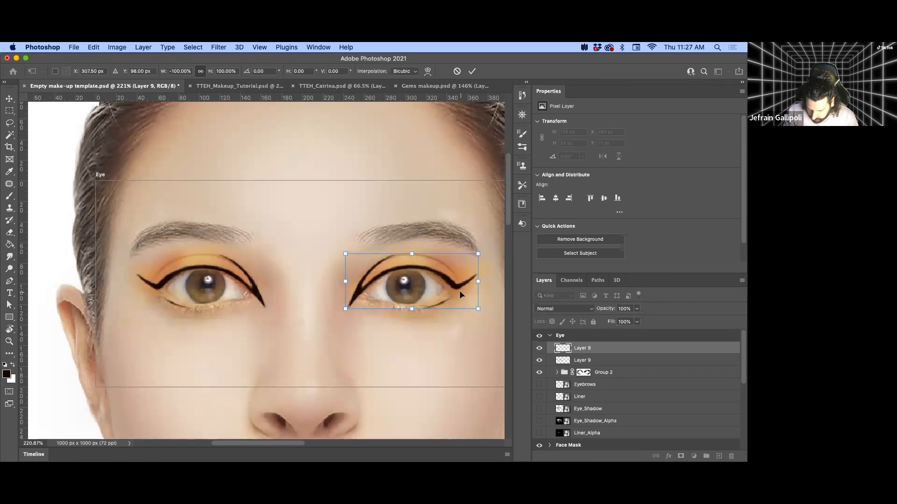
pyautogui.press('Return')
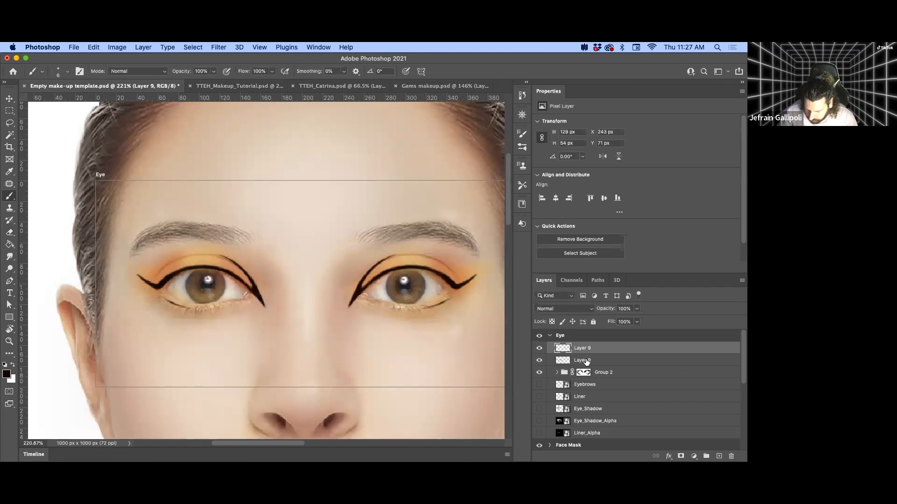
# Hide the mirrored liner copy and make the original liner layer active.
pyautogui.keyDown('shift'); pyautogui.click(601, 360); pyautogui.keyUp('shift')
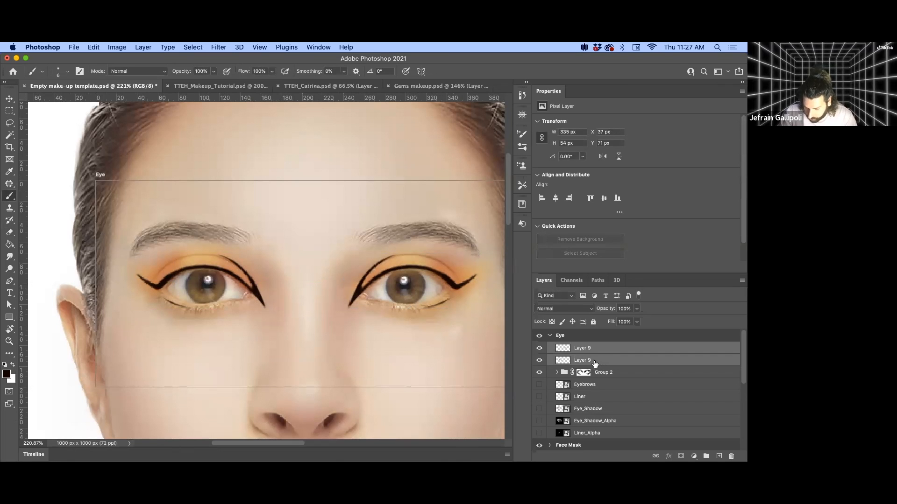
pyautogui.click(583, 352)
pyautogui.click(540, 348)
pyautogui.press('z')
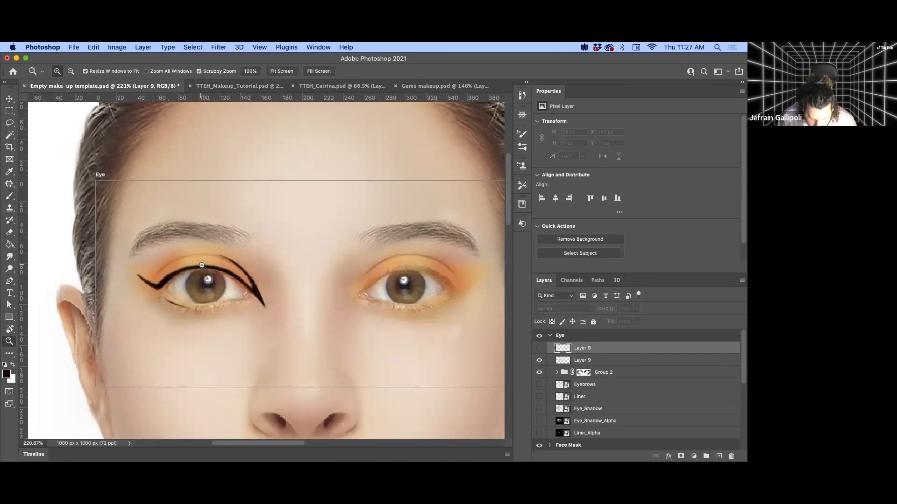
pyautogui.moveTo(221, 262); pyautogui.dragTo(252, 261)
pyautogui.moveTo(186, 264); pyautogui.dragTo(238, 284)
pyautogui.press('b')
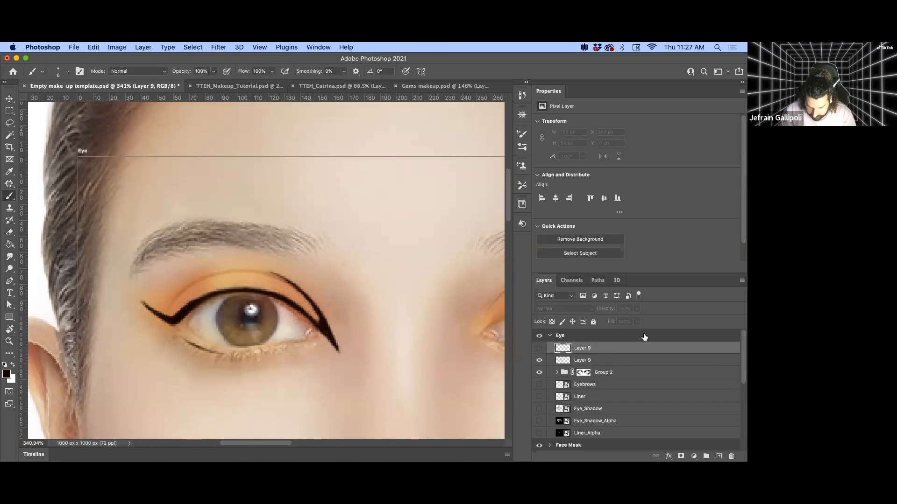
pyautogui.click(601, 363)
# Soften the upper liner's lower edge near the inner corner with the Smudge tool at 22% strength and 11 px.
pyautogui.press('z')
pyautogui.moveTo(288, 314); pyautogui.dragTo(297, 313)
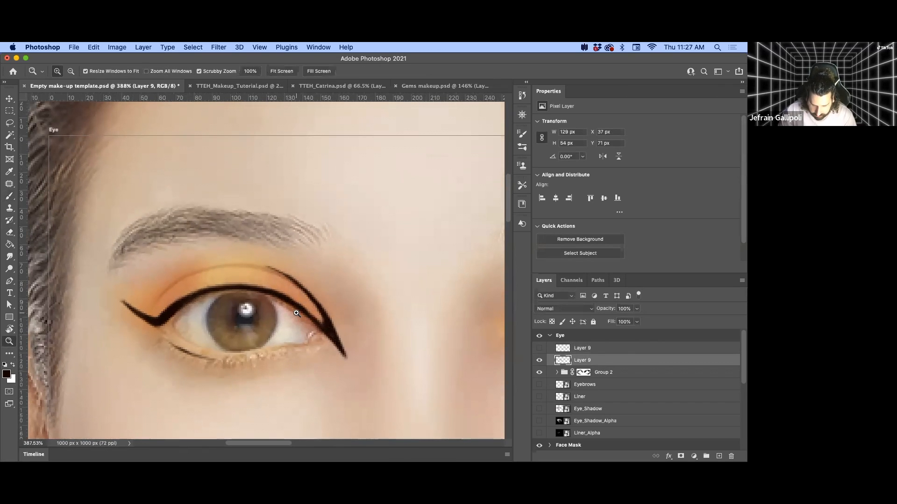
pyautogui.press('b')
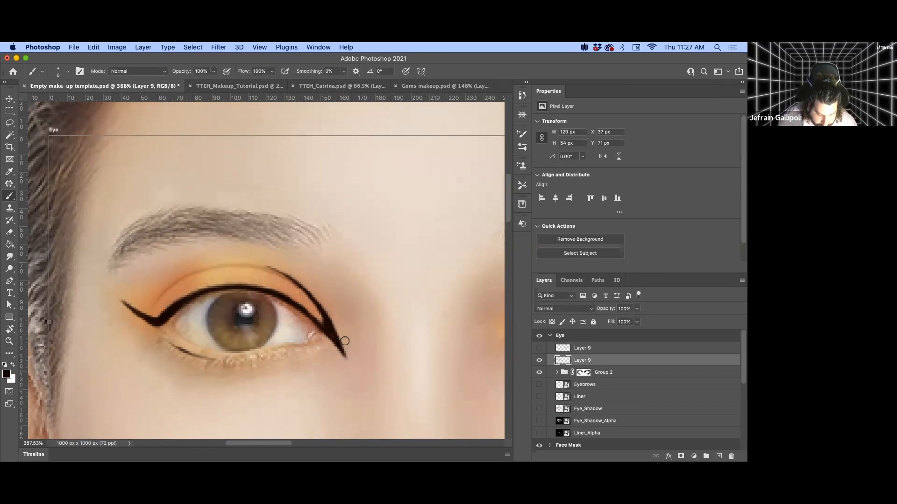
pyautogui.click(9, 257)
pyautogui.press('z')
pyautogui.moveTo(341, 342); pyautogui.dragTo(355, 328)
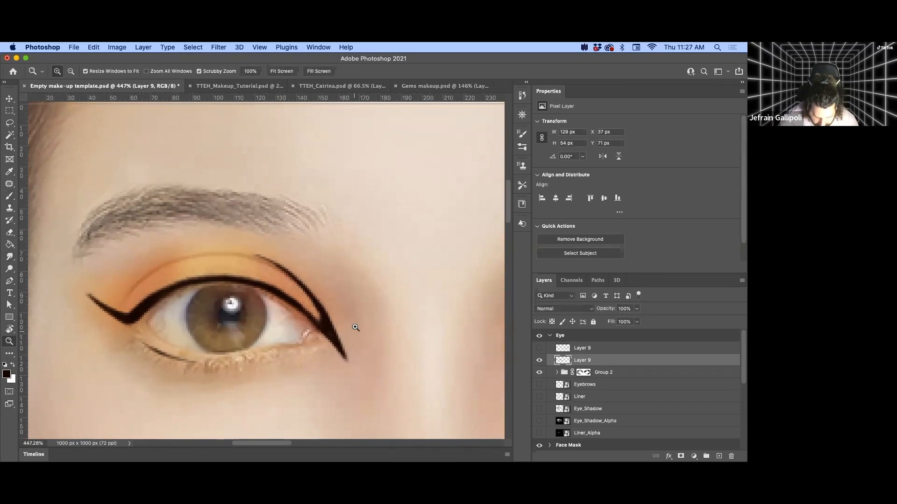
pyautogui.press('b')
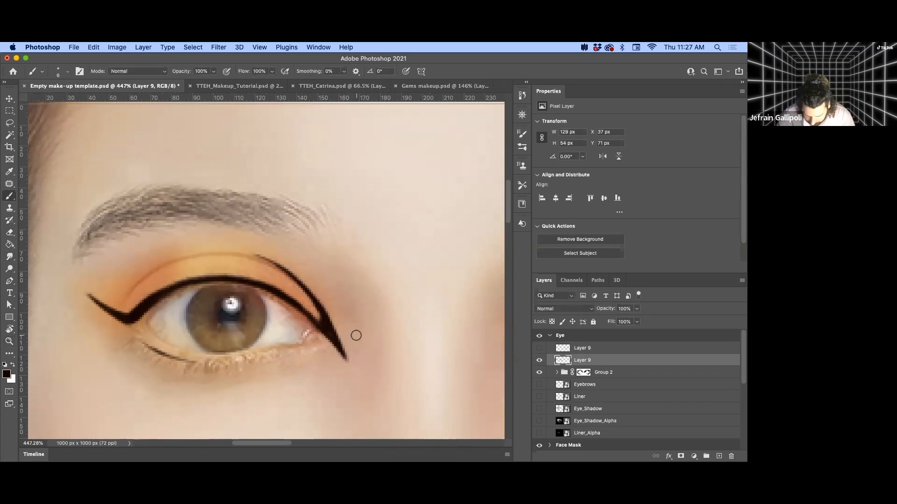
pyautogui.click(10, 256)
pyautogui.moveTo(289, 351); pyautogui.dragTo(336, 349)
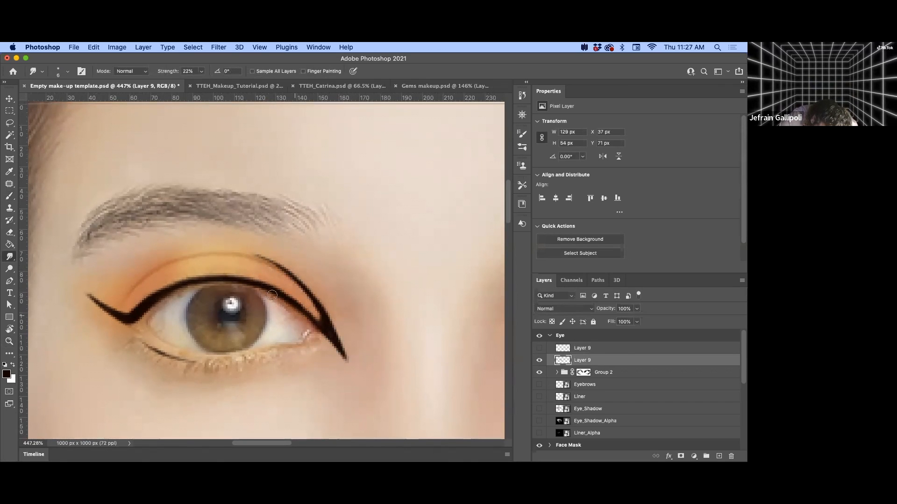
pyautogui.moveTo(274, 296); pyautogui.dragTo(287, 301)
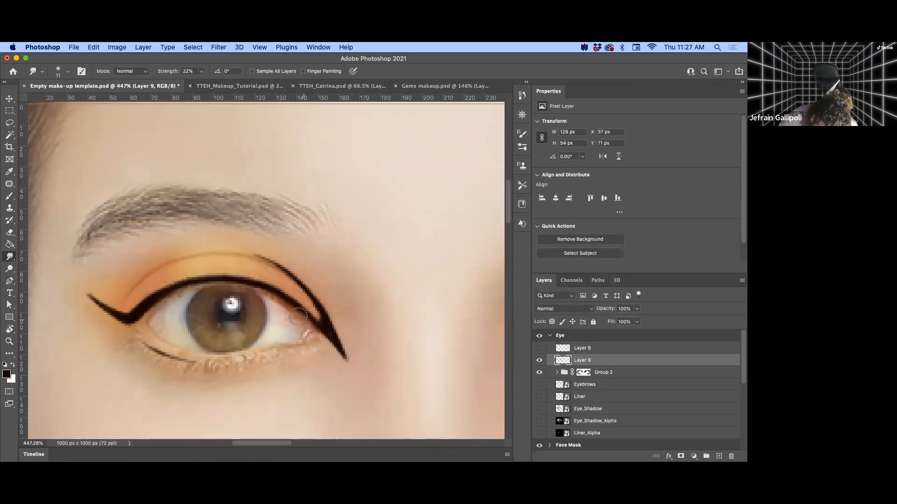
# Rotate the canvas to align the upper liner for smudging, undo the stray brush stroke, and return to the Smudge tool.
pyautogui.press('r')
pyautogui.moveTo(377, 335); pyautogui.dragTo(341, 281)
pyautogui.moveTo(345, 306); pyautogui.dragTo(378, 272)
pyautogui.press('b')
pyautogui.moveTo(257, 340)
pyautogui.mouseDown()
pyautogui.moveTo(254, 375)
pyautogui.moveTo(252, 340)
pyautogui.moveTo(271, 302)
pyautogui.mouseUp()
pyautogui.press('super+z')
pyautogui.click(9, 258)
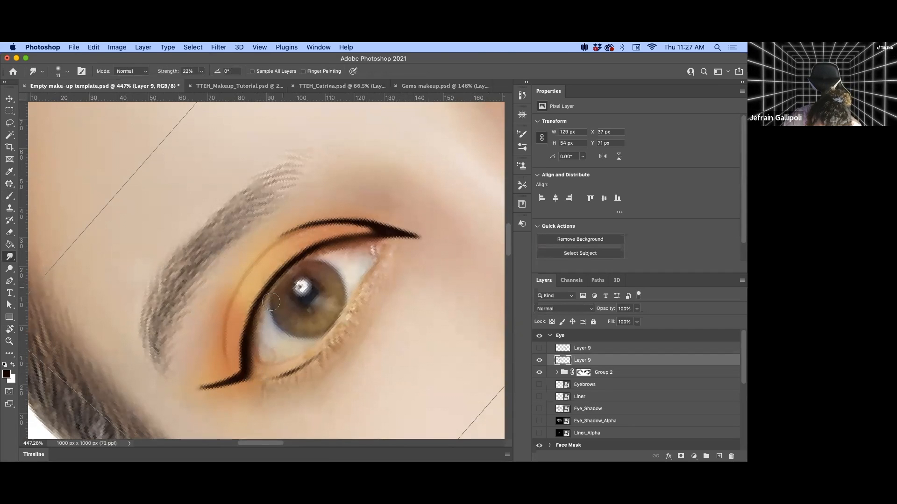
# Smudge the inner and outer tips of the eyeliner outward into tapered points.
pyautogui.moveTo(363, 240); pyautogui.dragTo(417, 233)
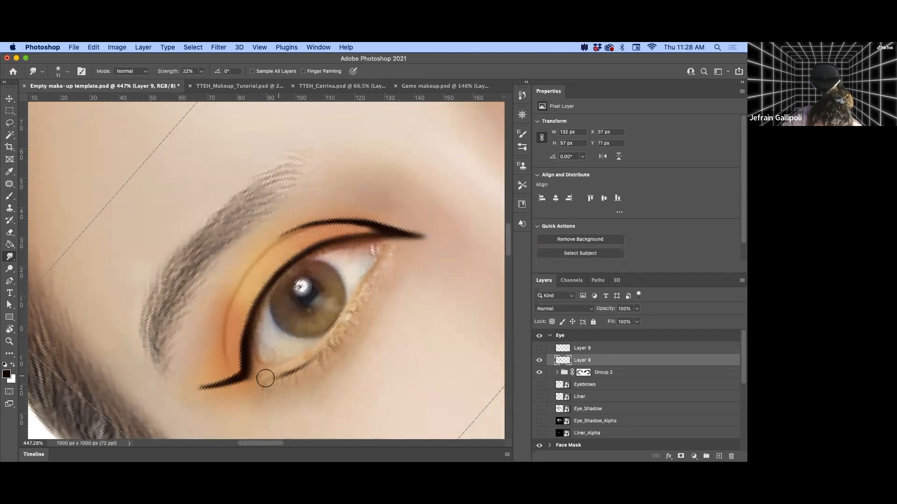
pyautogui.moveTo(209, 383); pyautogui.dragTo(172, 387)
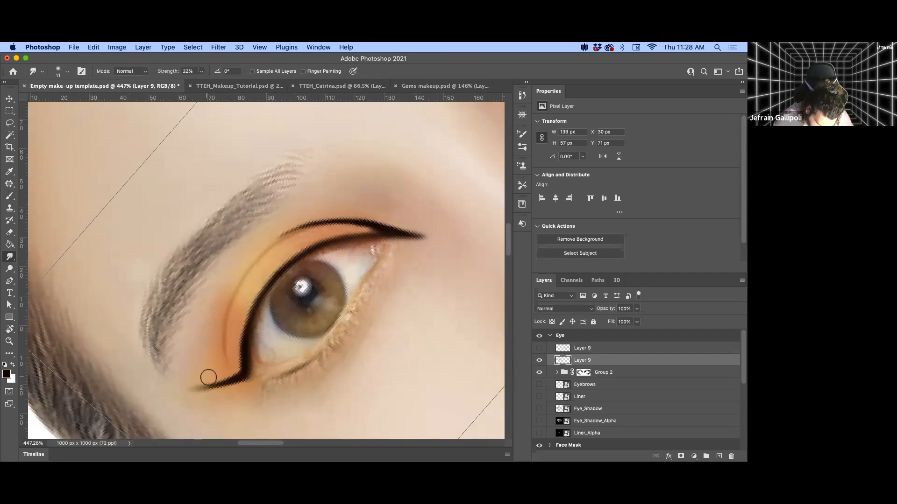
pyautogui.press('e')
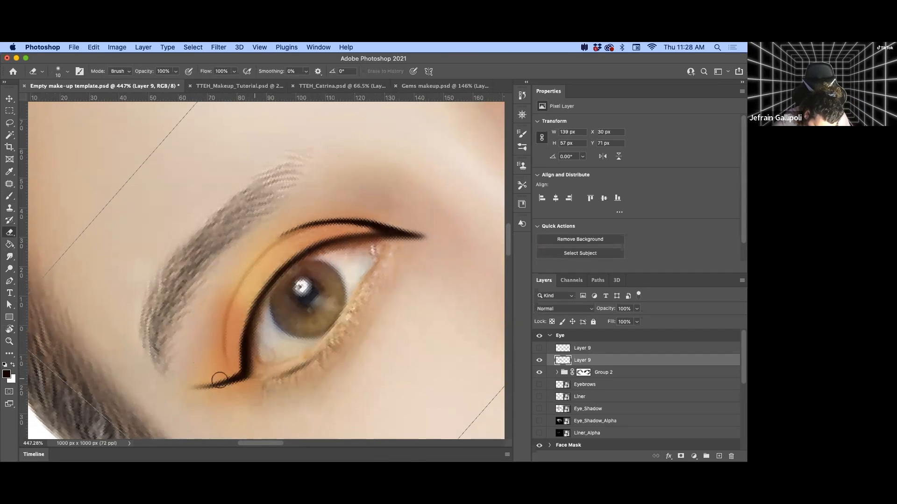
pyautogui.click(10, 256)
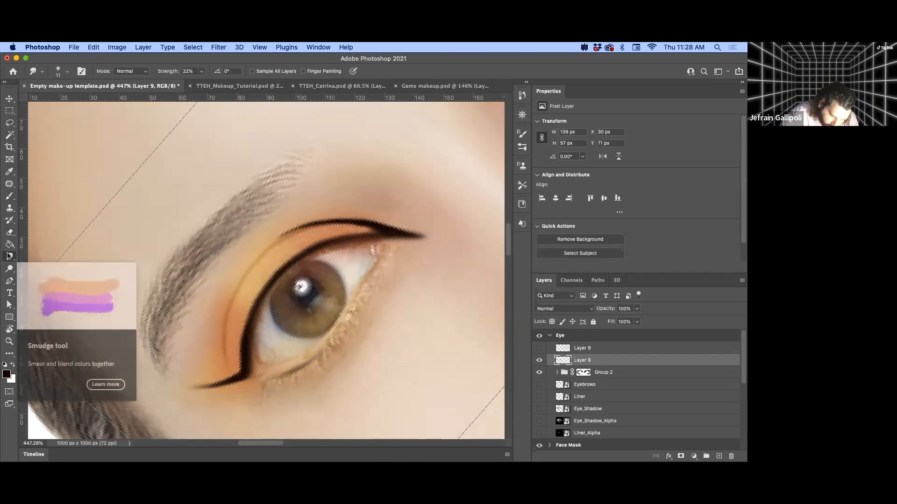
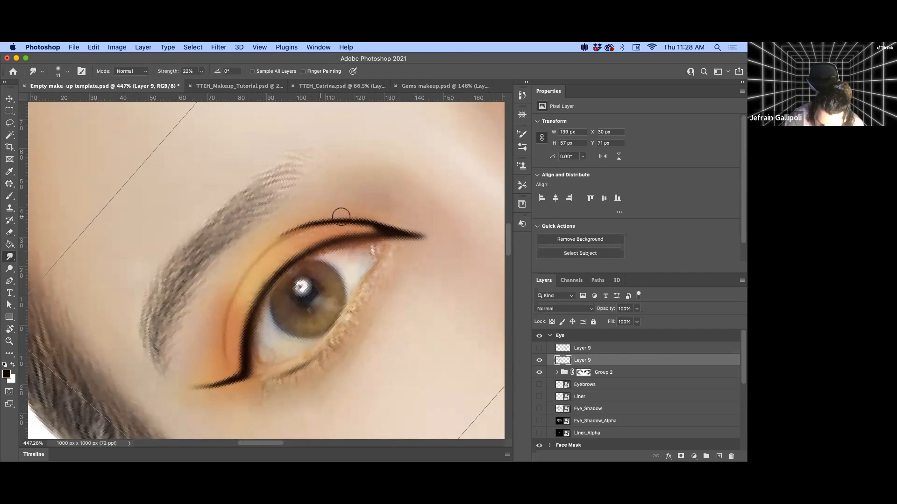
# Straighten the rotated canvas and paint black along the eyeliner's inner corner with the Brush tool to thicken it.
pyautogui.press('z')
pyautogui.moveTo(430, 297)
pyautogui.mouseDown()
pyautogui.moveTo(377, 312)
pyautogui.moveTo(419, 323)
pyautogui.moveTo(351, 337)
pyautogui.moveTo(388, 340)
pyautogui.mouseUp()
pyautogui.press('r')
pyautogui.press('z')
pyautogui.press('b')
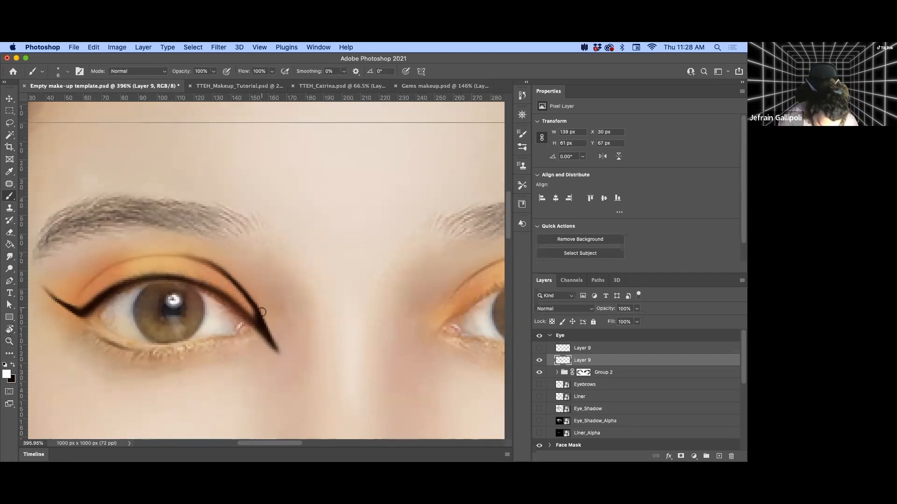
pyautogui.press('x')
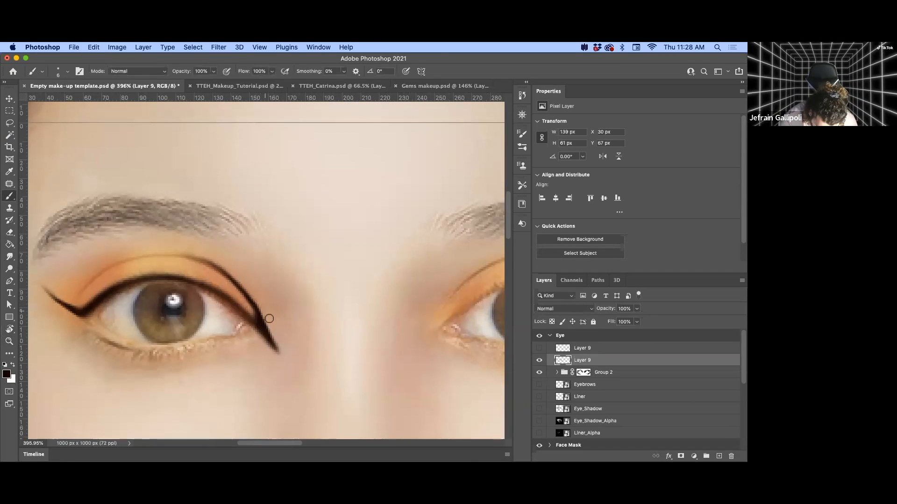
pyautogui.moveTo(256, 308)
pyautogui.mouseDown()
pyautogui.moveTo(277, 348)
pyautogui.moveTo(263, 321)
pyautogui.moveTo(275, 344)
pyautogui.mouseUp()
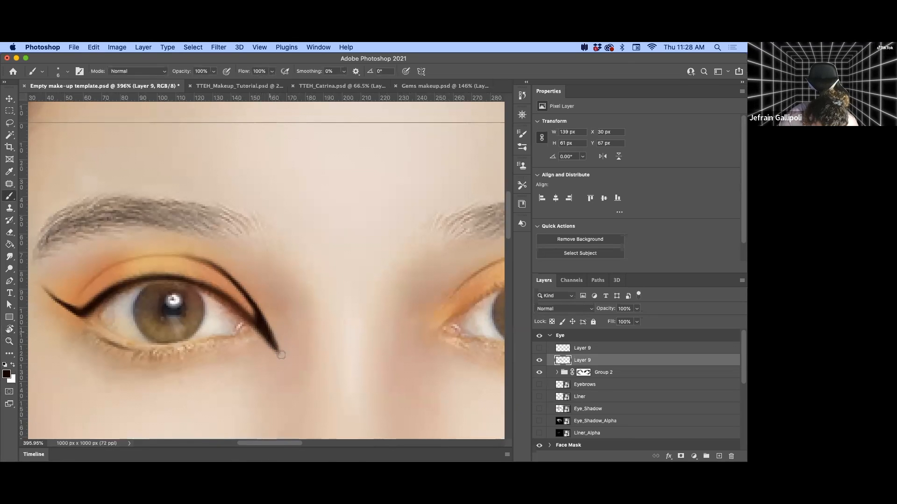
# Duplicate the eyeliner layer, flip the copy horizontally and move it over the other eye.
pyautogui.press('z')
pyautogui.moveTo(304, 294)
pyautogui.mouseDown()
pyautogui.moveTo(252, 297)
pyautogui.moveTo(338, 311)
pyautogui.mouseUp()
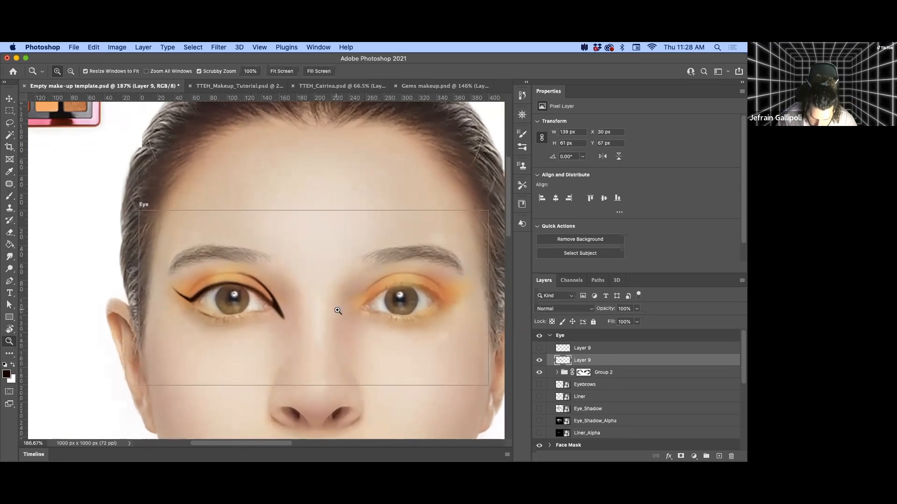
pyautogui.moveTo(641, 363); pyautogui.dragTo(719, 456)
pyautogui.press('super+t')
pyautogui.rightClick(253, 303)
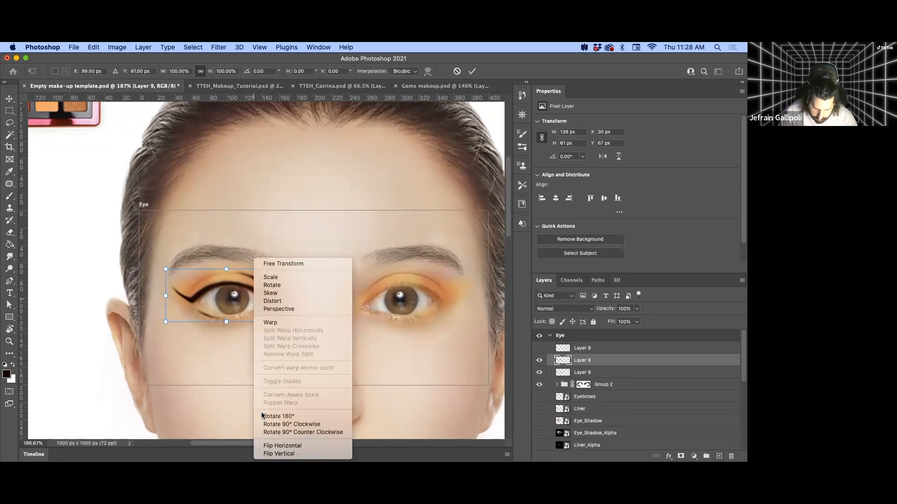
pyautogui.click(284, 445)
pyautogui.moveTo(247, 312); pyautogui.dragTo(431, 312)
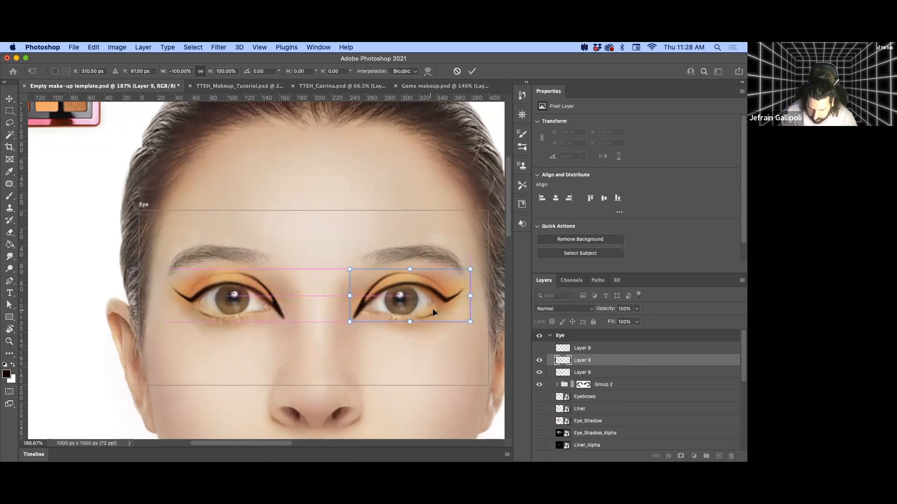
# Nudge the mirrored eyeliner left to an X position of 237 px and apply the transform.
pyautogui.press('Left')
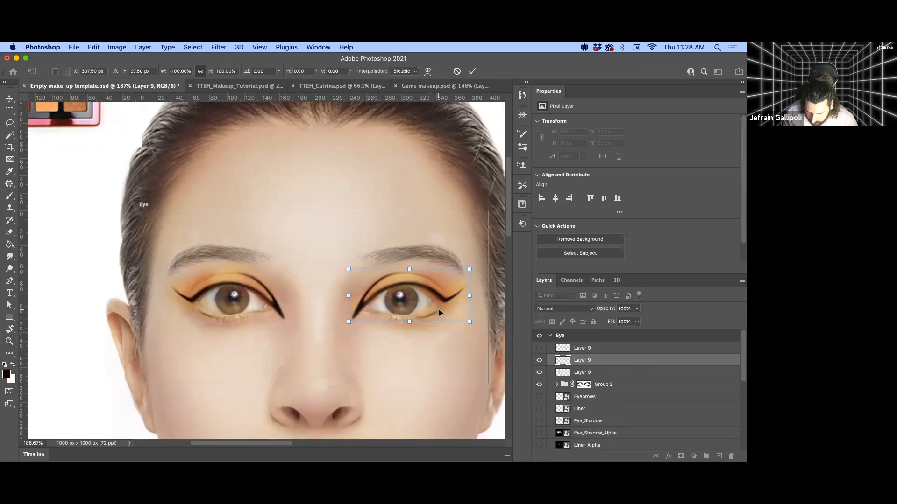
pyautogui.press('Left')
pyautogui.press('Left')
pyautogui.press('Left')
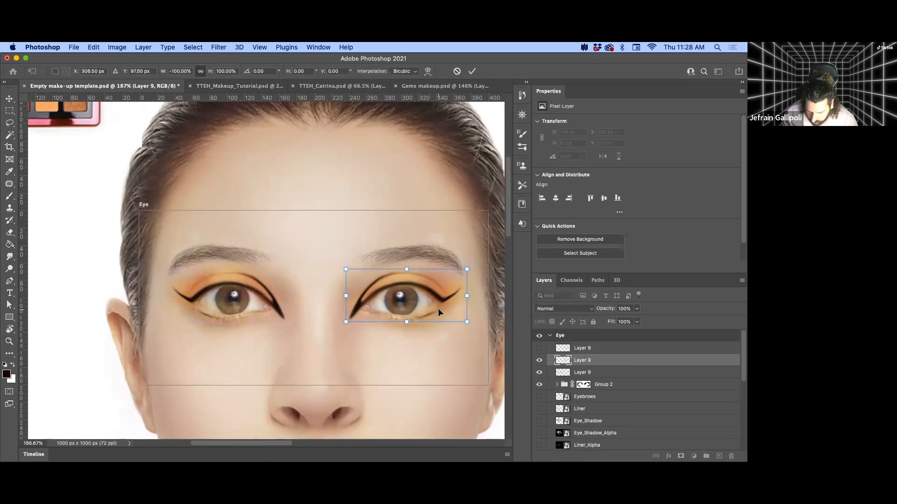
pyautogui.press('Return')
pyautogui.press('z')
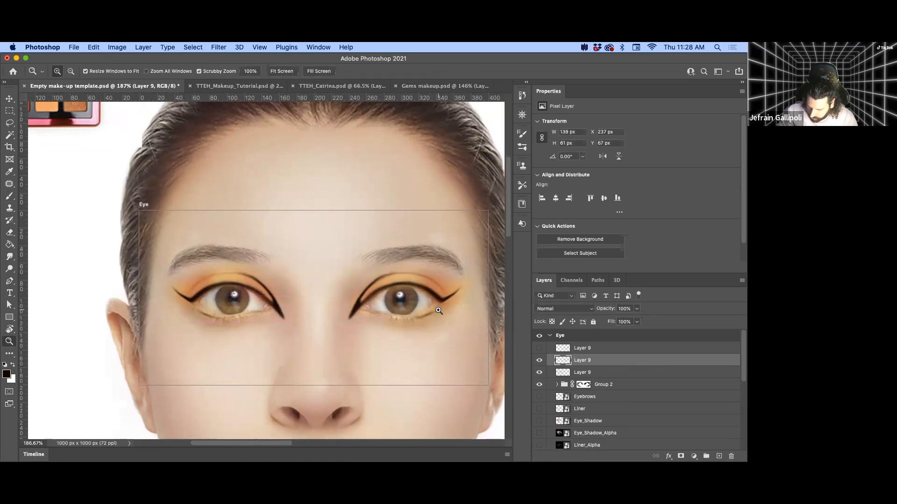
# Set the blend mode of both eyeliner layers to Multiply.
pyautogui.click(571, 310)
pyautogui.click(567, 339)
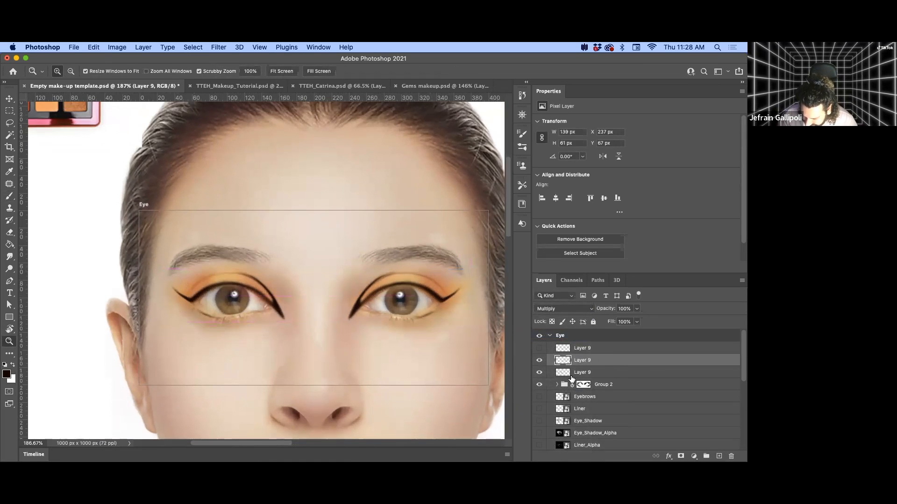
pyautogui.click(572, 373)
pyautogui.click(544, 309)
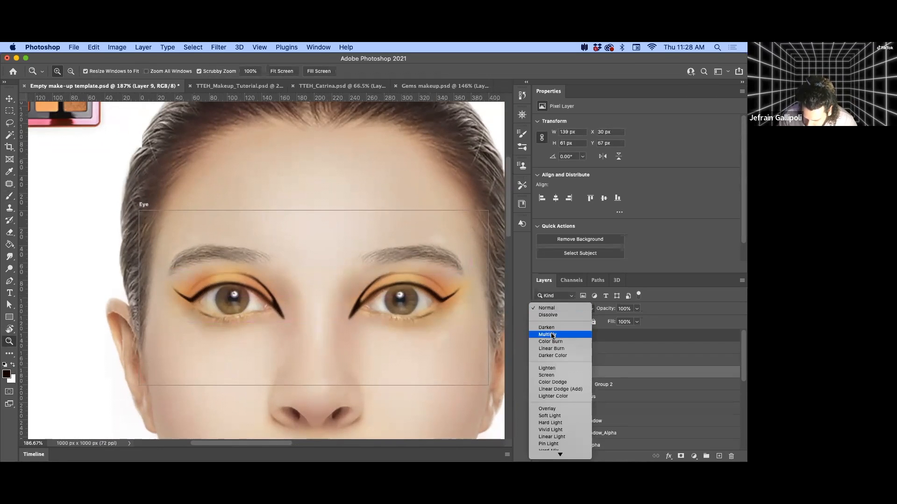
pyautogui.click(552, 336)
# Nudge the mirrored eyeliner 1 px to the right and merge the two eyeliner layers.
pyautogui.click(578, 366)
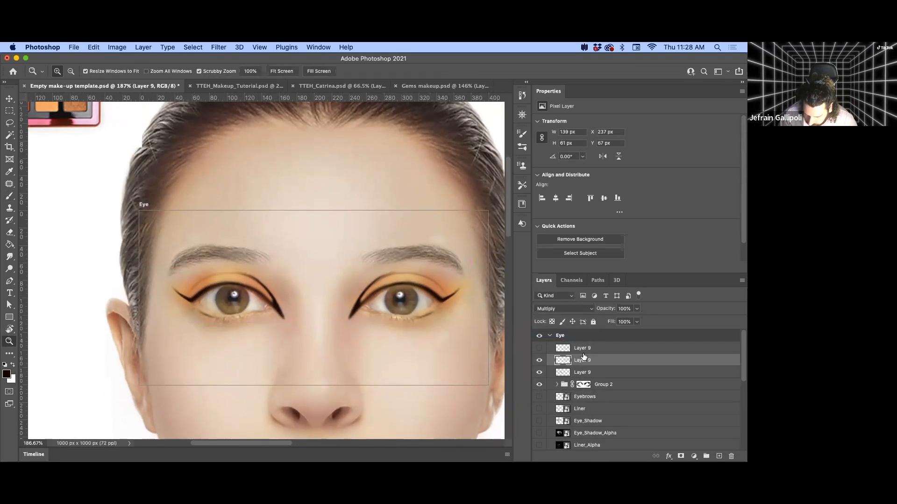
pyautogui.press('v')
pyautogui.press('Right')
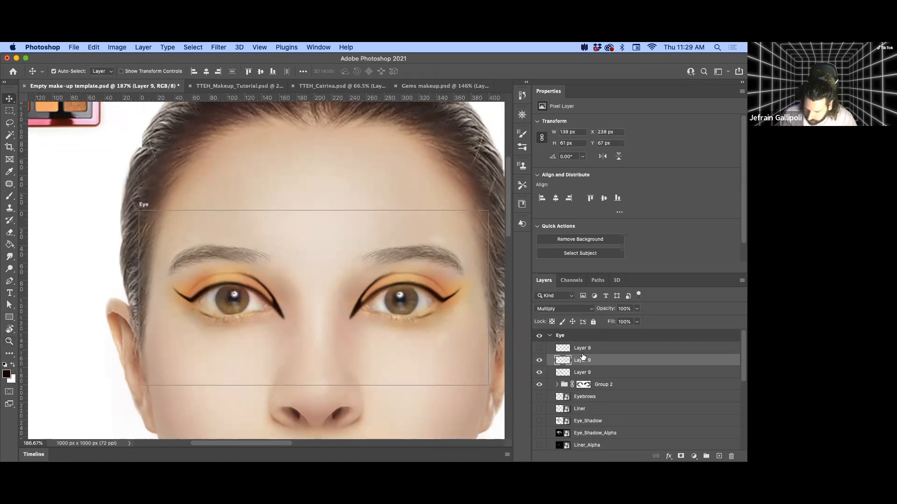
pyautogui.keyDown('shift'); pyautogui.click(589, 376); pyautogui.keyUp('shift')
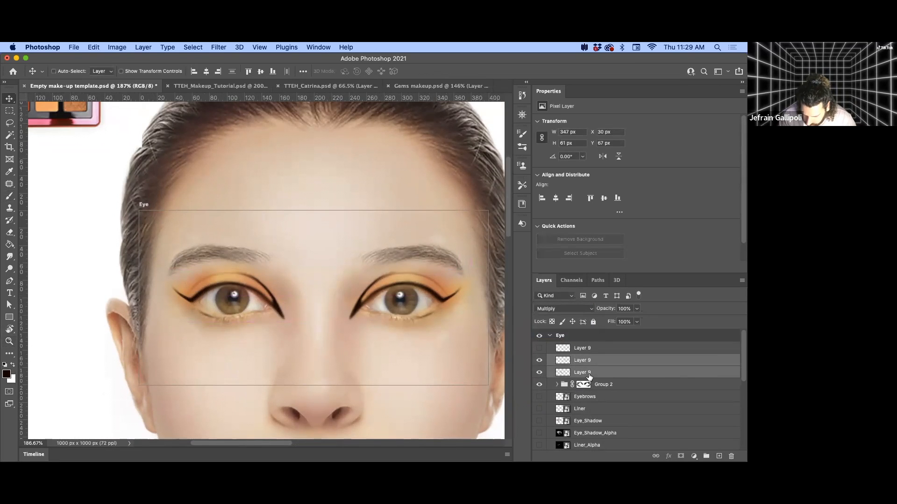
pyautogui.press('super+e')
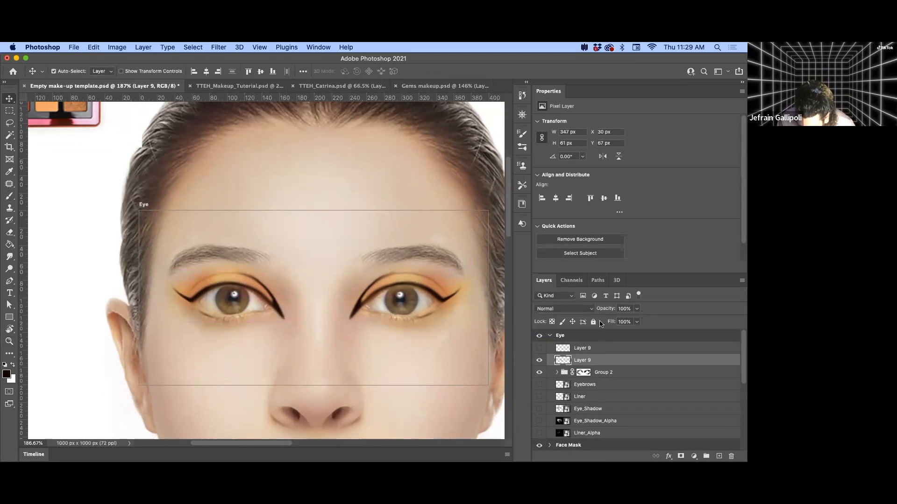
# Lower the merged eyeliner layer's opacity to 95% and check the makeup on the whole face.
pyautogui.moveTo(609, 312); pyautogui.dragTo(603, 312)
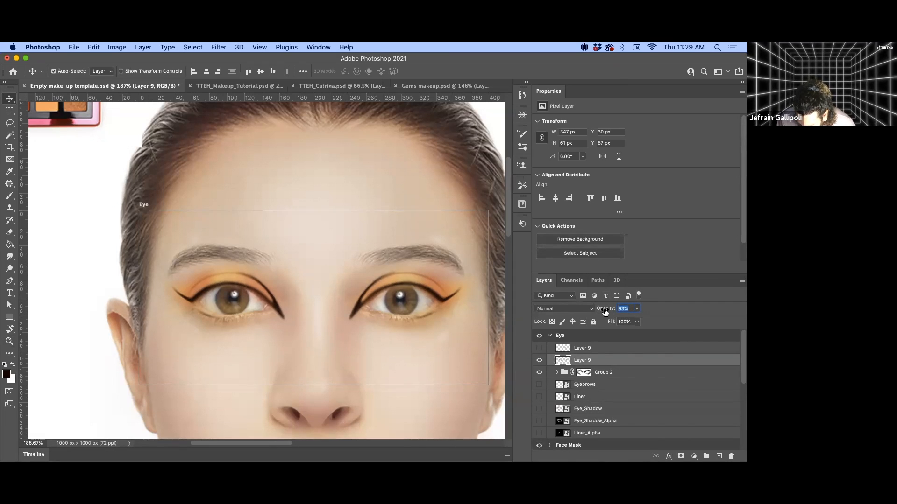
pyautogui.moveTo(606, 313); pyautogui.dragTo(606, 313)
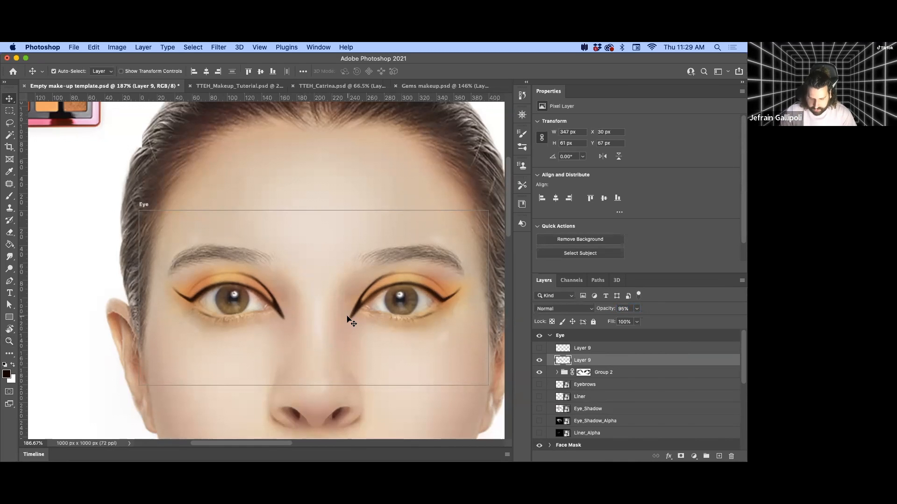
pyautogui.press('z')
pyautogui.moveTo(352, 315); pyautogui.dragTo(309, 324)
pyautogui.moveTo(358, 352); pyautogui.dragTo(314, 333)
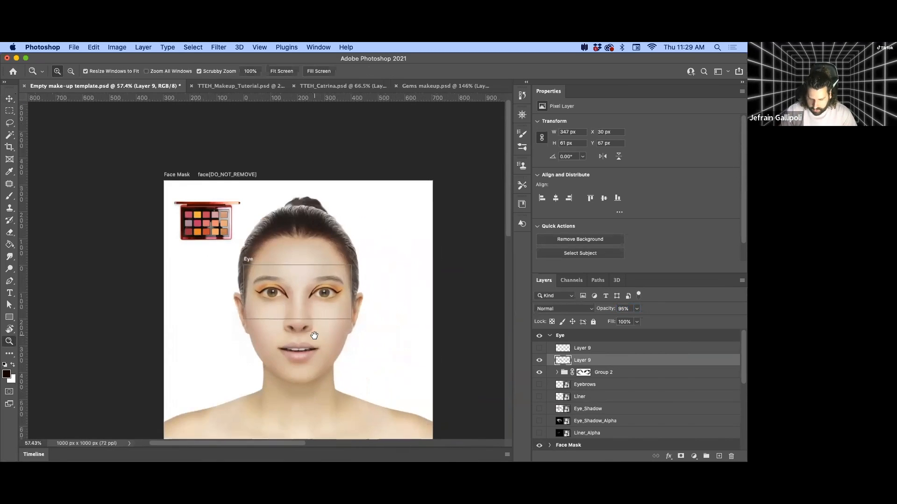
pyautogui.moveTo(330, 301); pyautogui.dragTo(330, 301)
pyautogui.moveTo(262, 287); pyautogui.dragTo(286, 300)
pyautogui.moveTo(316, 336); pyautogui.dragTo(339, 359)
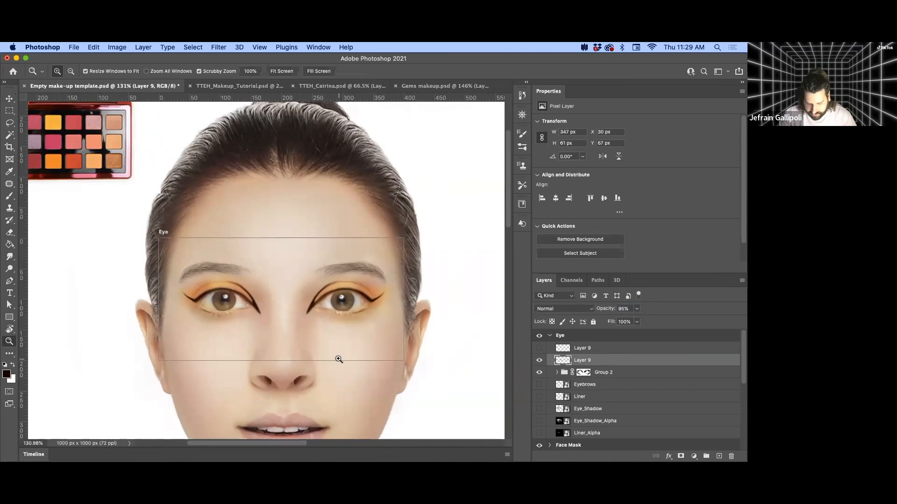
# Make the Eye Lash artboard visible above the Eye artboard and hide its Lashes_Bold layer.
pyautogui.click(550, 335)
pyautogui.click(540, 361)
pyautogui.moveTo(581, 364); pyautogui.dragTo(573, 332)
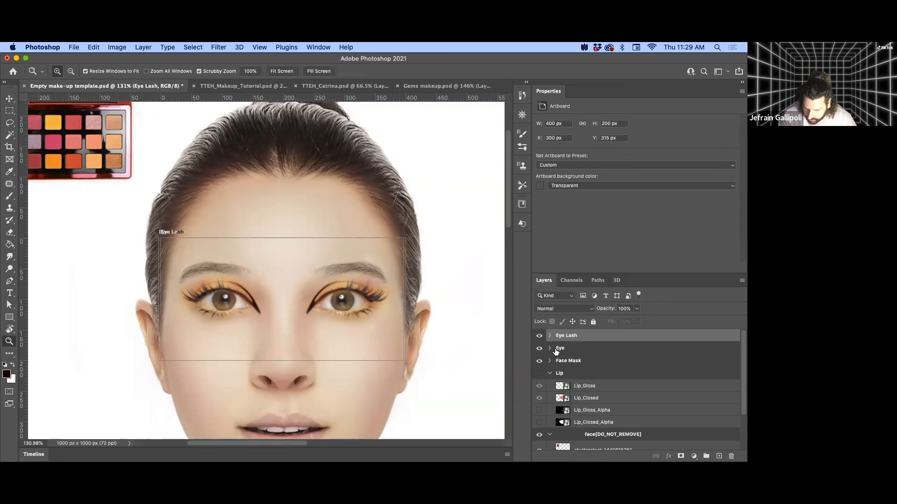
pyautogui.click(550, 335)
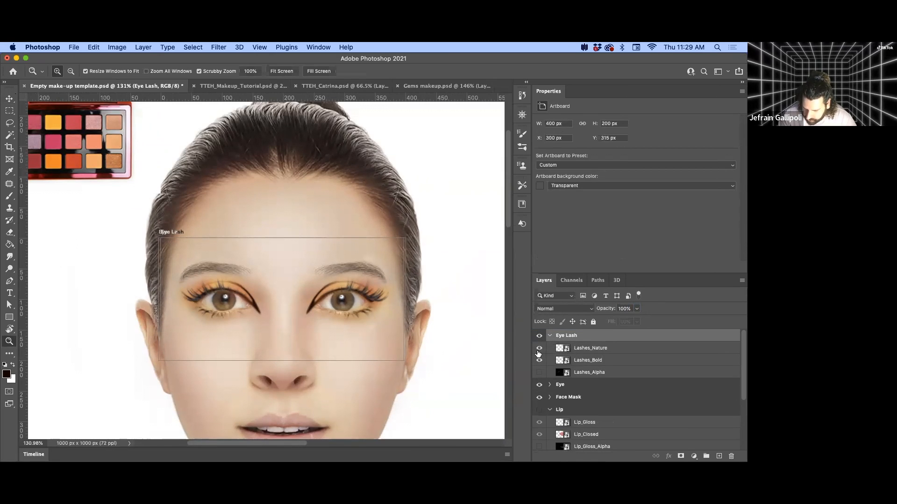
pyautogui.click(539, 359)
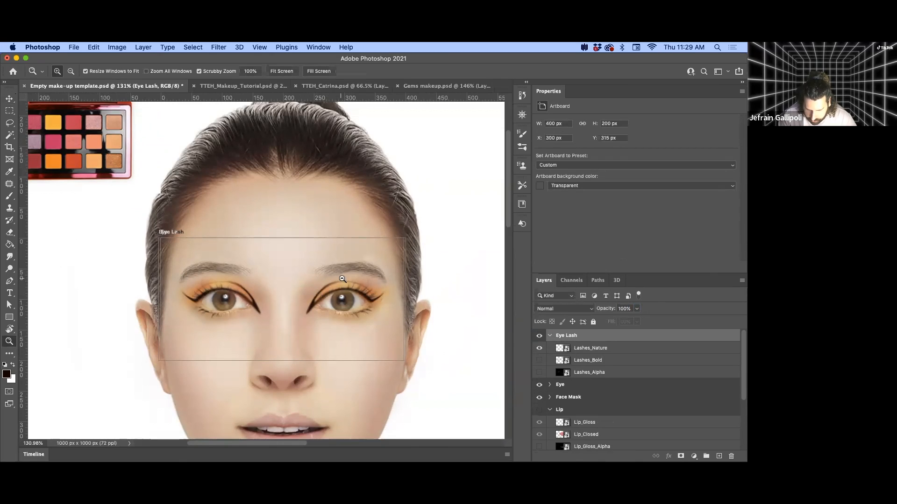
# Show Lashes_Bold instead of Lashes_Nature and try the Multiply blend mode on it.
pyautogui.moveTo(341, 282); pyautogui.dragTo(358, 285)
pyautogui.click(539, 348)
pyautogui.click(540, 360)
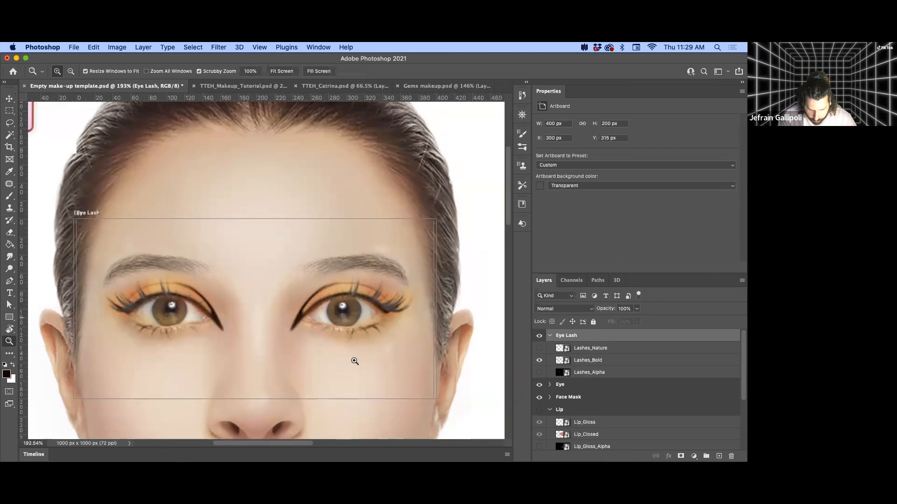
pyautogui.moveTo(390, 340)
pyautogui.mouseDown()
pyautogui.moveTo(337, 328)
pyautogui.moveTo(387, 355)
pyautogui.mouseUp()
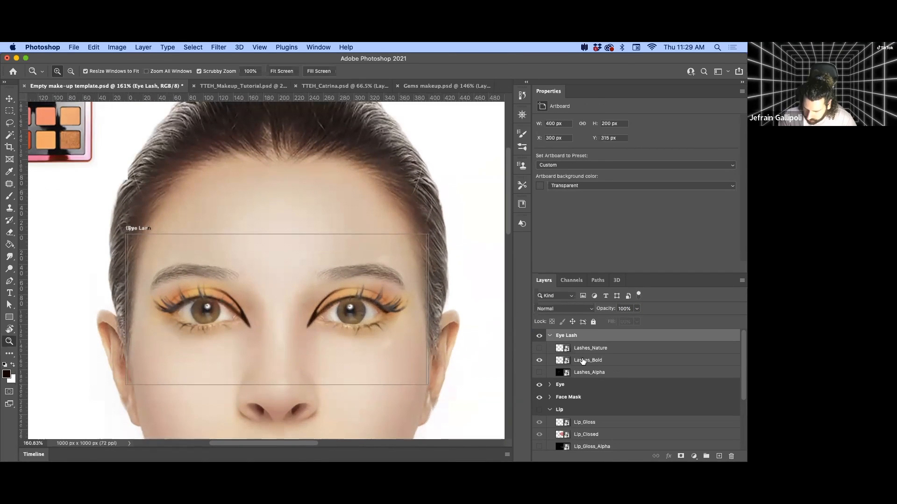
pyautogui.click(582, 360)
pyautogui.click(558, 309)
pyautogui.press('Escape')
pyautogui.hotkey('alt', 'shift', 'm')
# Hide Lashes_Bold, show the Lashes_Nature layer again and select it.
pyautogui.click(540, 361)
pyautogui.click(540, 348)
pyautogui.moveTo(292, 301); pyautogui.dragTo(318, 315)
pyautogui.click(596, 349)
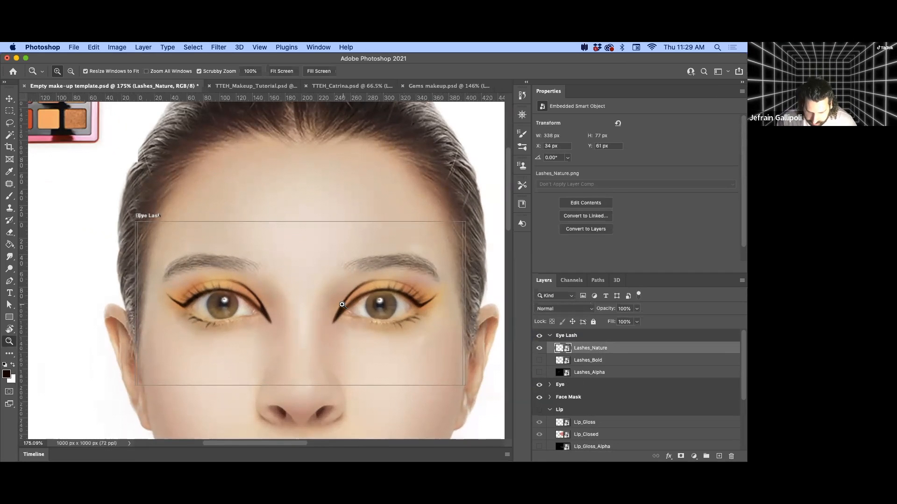
# Check the natural lashes close up and on the full face, and collapse the Eye Lash artboard.
pyautogui.moveTo(296, 315); pyautogui.dragTo(297, 314)
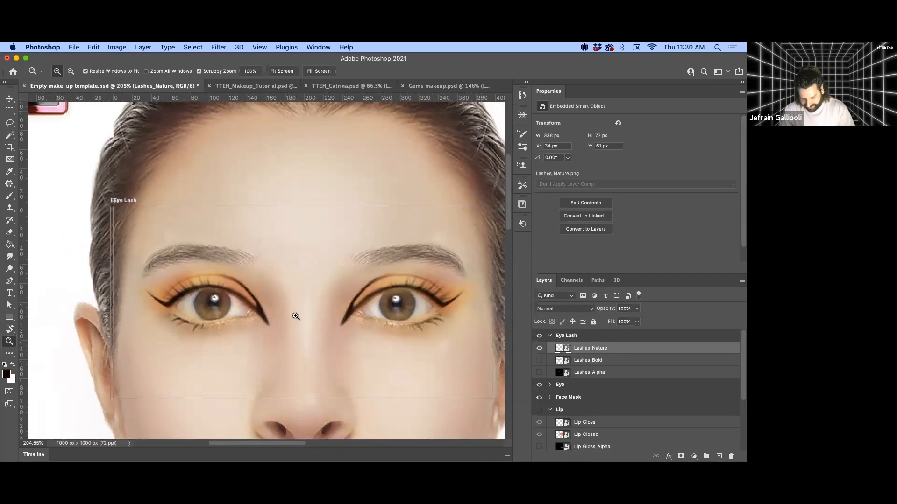
pyautogui.press('b')
pyautogui.hscroll(3, 297, 318)
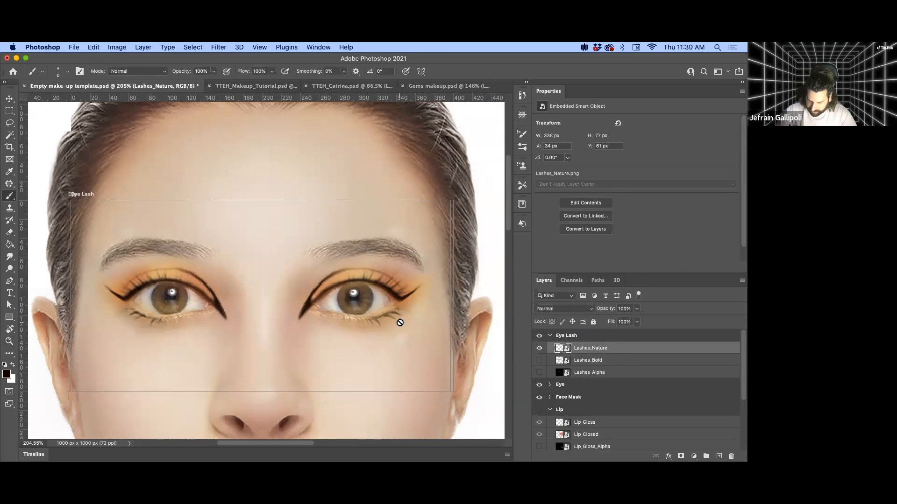
pyautogui.moveTo(327, 326); pyautogui.dragTo(320, 314)
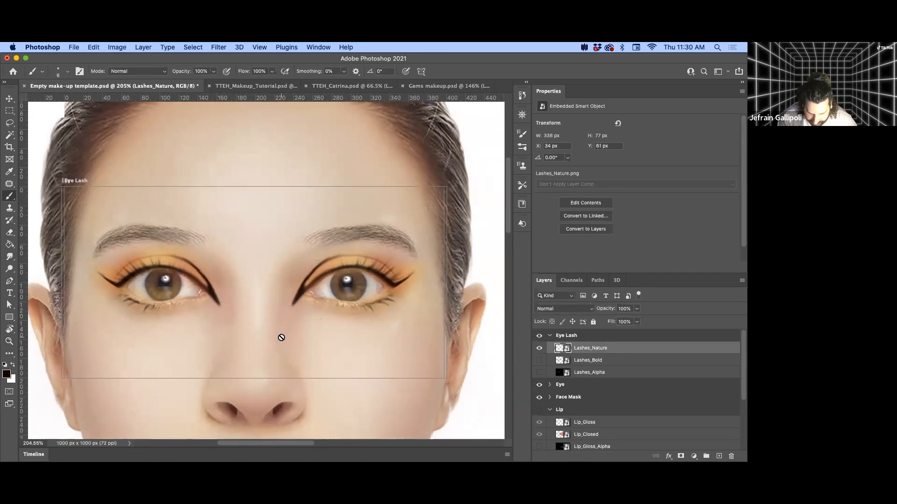
pyautogui.press('z')
pyautogui.moveTo(288, 339); pyautogui.dragTo(270, 340)
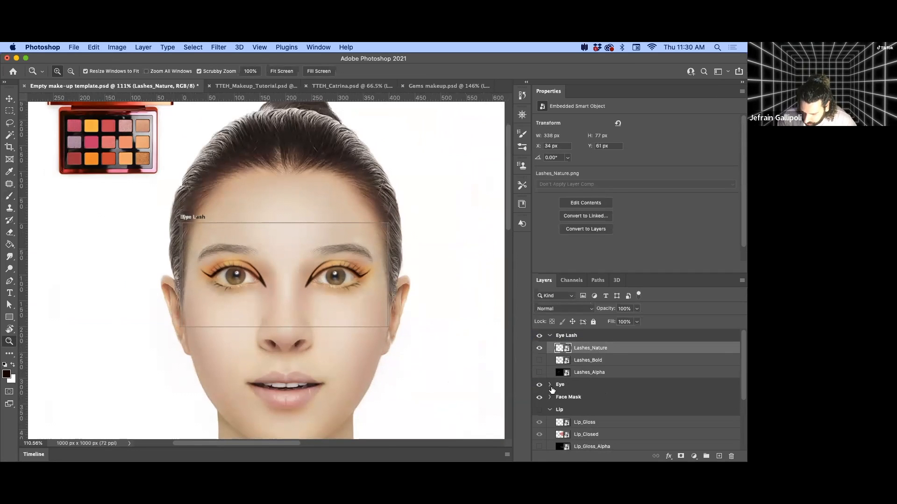
pyautogui.click(551, 336)
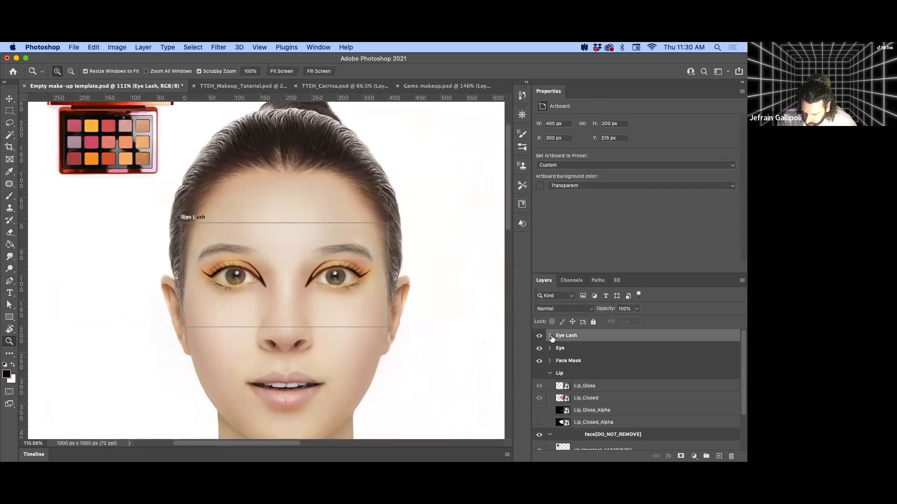
# Toggle the Eye Lash, Eye and Face Mask artboards to compare the makeup, and make the Lip artboard visible.
pyautogui.click(540, 335)
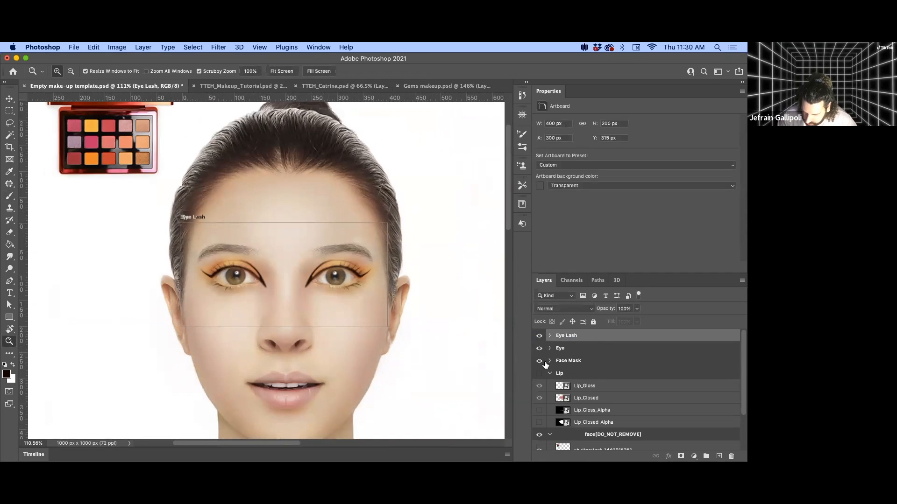
pyautogui.click(539, 348)
pyautogui.click(539, 347)
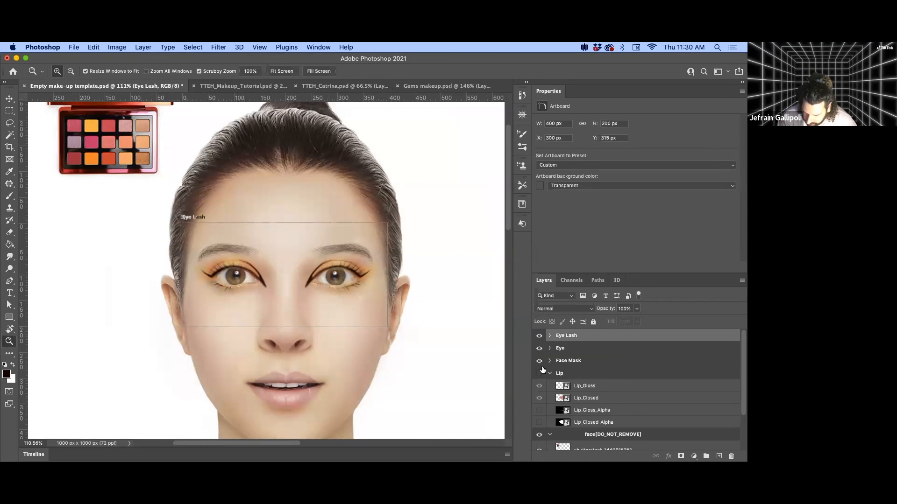
pyautogui.click(540, 361)
pyautogui.click(539, 361)
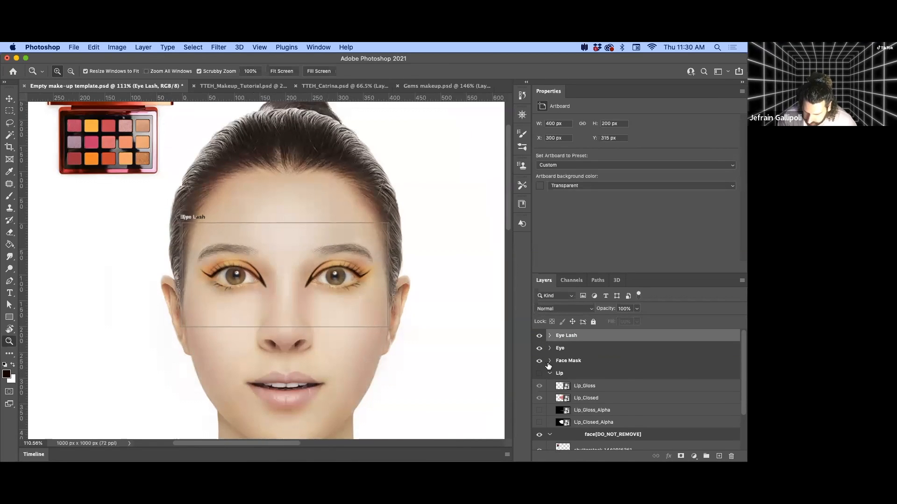
pyautogui.click(539, 374)
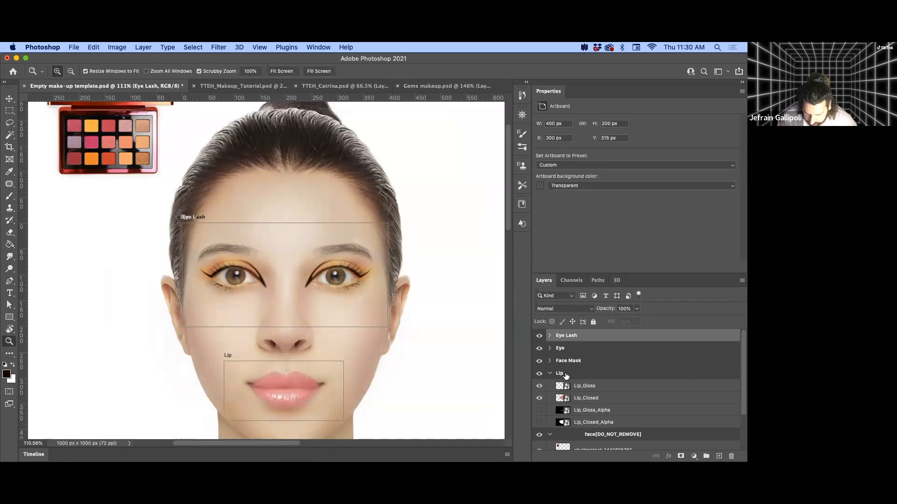
# Preview the lips with and without the Lip_Closed layer and leave that layer visible and selected.
pyautogui.click(566, 376)
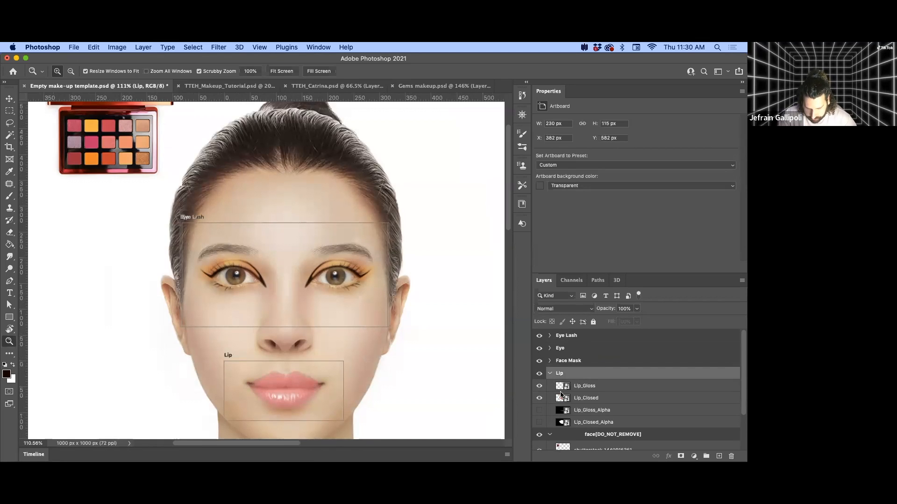
pyautogui.click(623, 399)
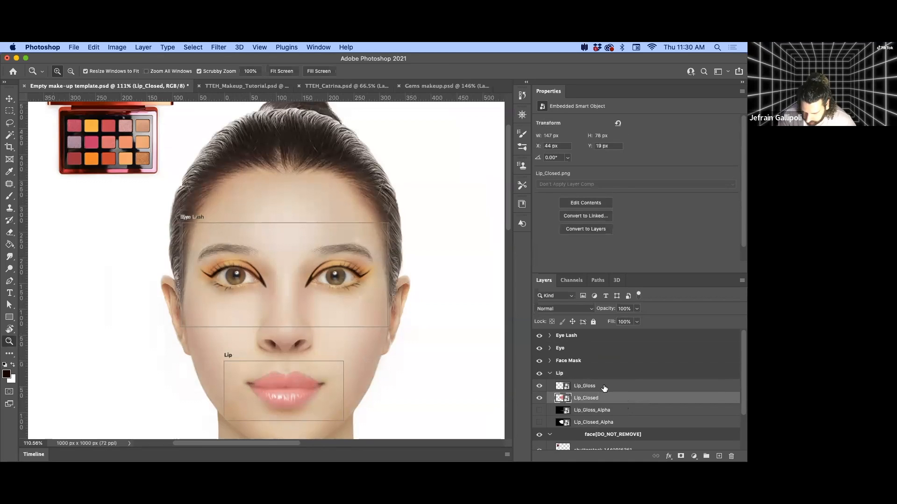
pyautogui.click(539, 398)
pyautogui.click(539, 398)
pyautogui.click(581, 373)
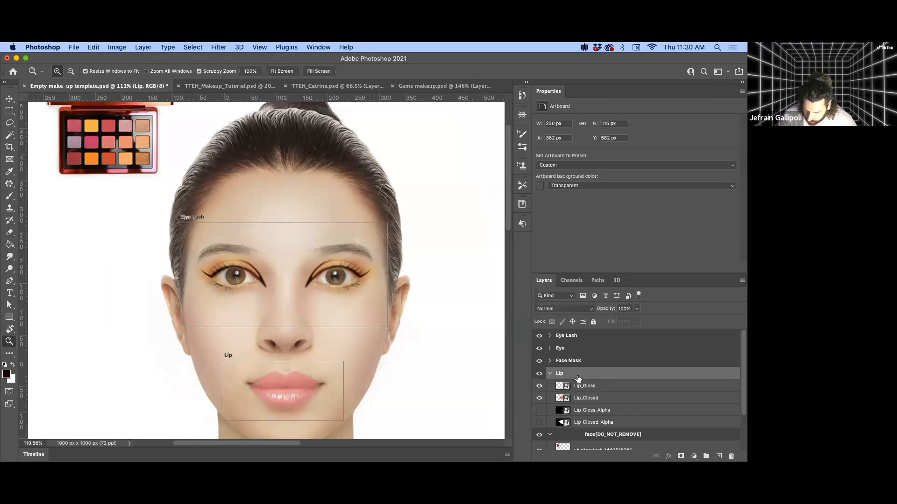
pyautogui.click(591, 402)
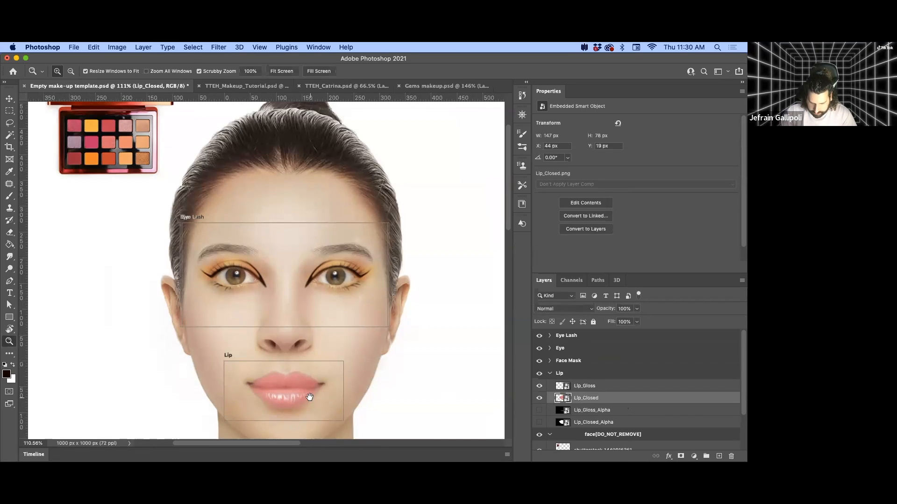
pyautogui.moveTo(310, 396); pyautogui.dragTo(296, 372)
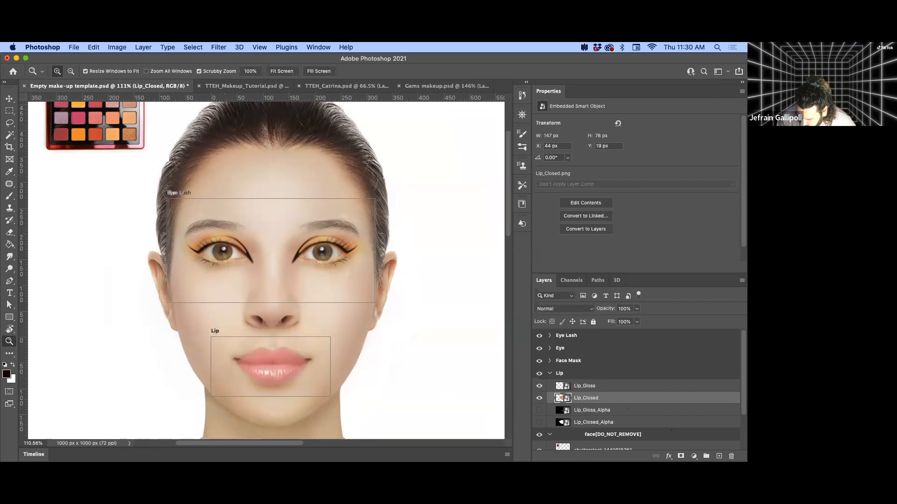
# Add a Hue/Saturation adjustment layer above Lip_Closed and clip it to that layer.
pyautogui.click(694, 456)
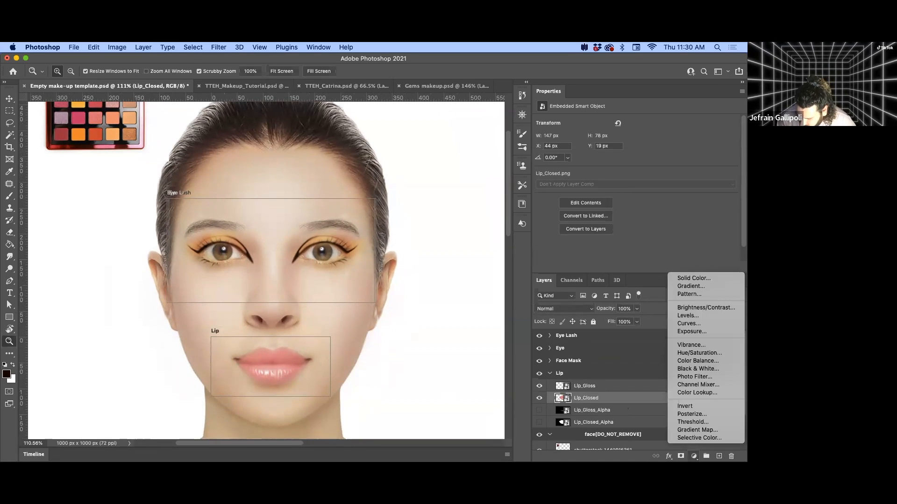
pyautogui.click(700, 354)
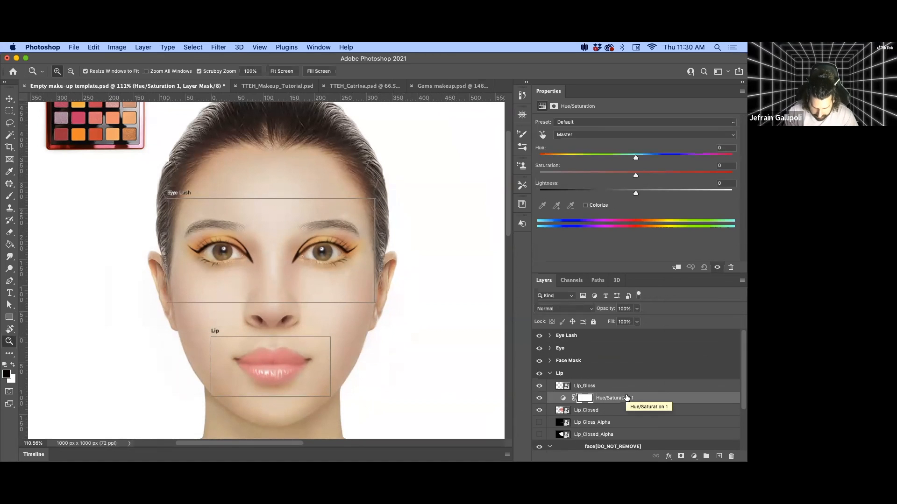
pyautogui.press('super+alt+g')
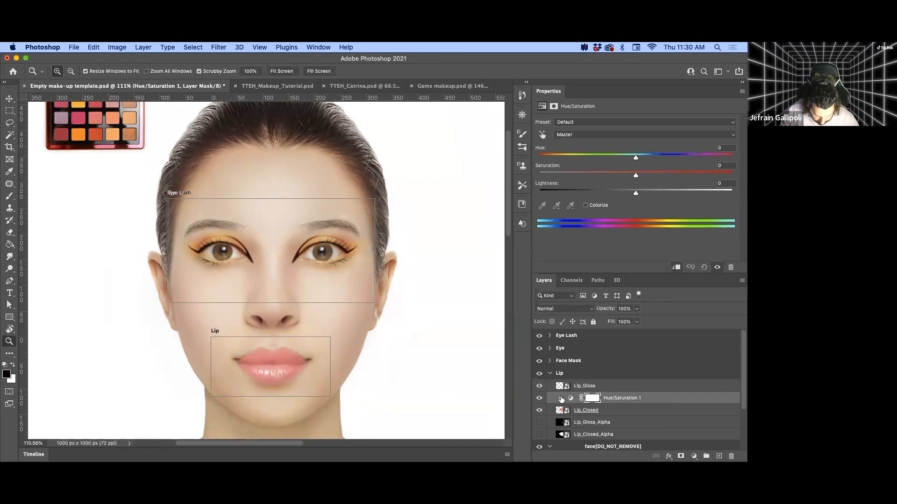
pyautogui.press('super+alt+g')
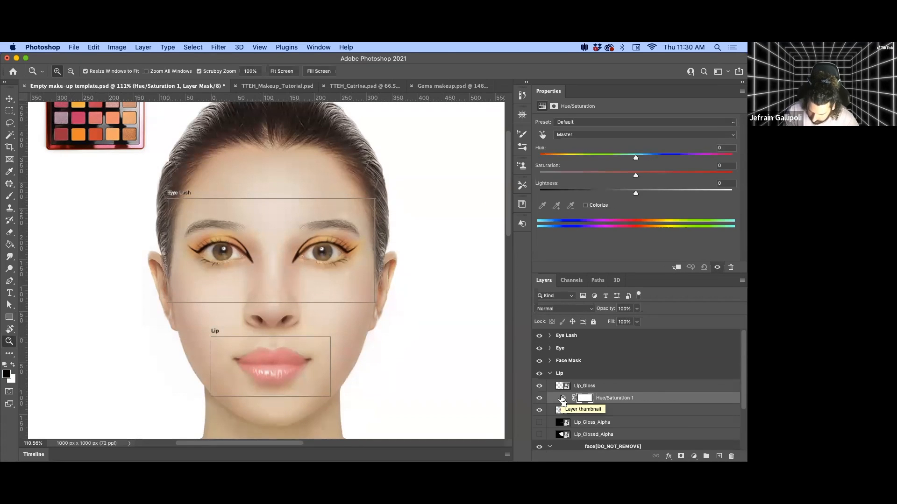
pyautogui.press('super+alt+g')
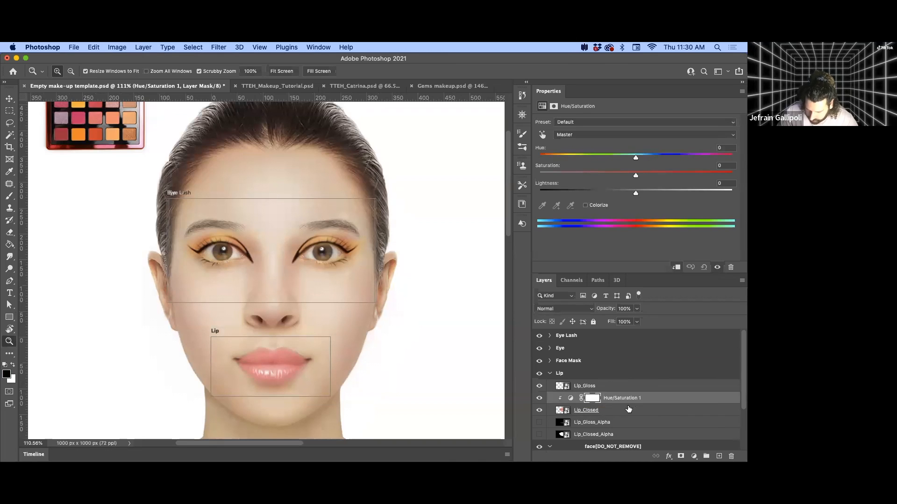
# Recolor the lips orange with hue +14, saturation +29 and lightness -11, and check them on the full face.
pyautogui.moveTo(290, 362); pyautogui.dragTo(311, 366)
pyautogui.moveTo(301, 366); pyautogui.dragTo(279, 352)
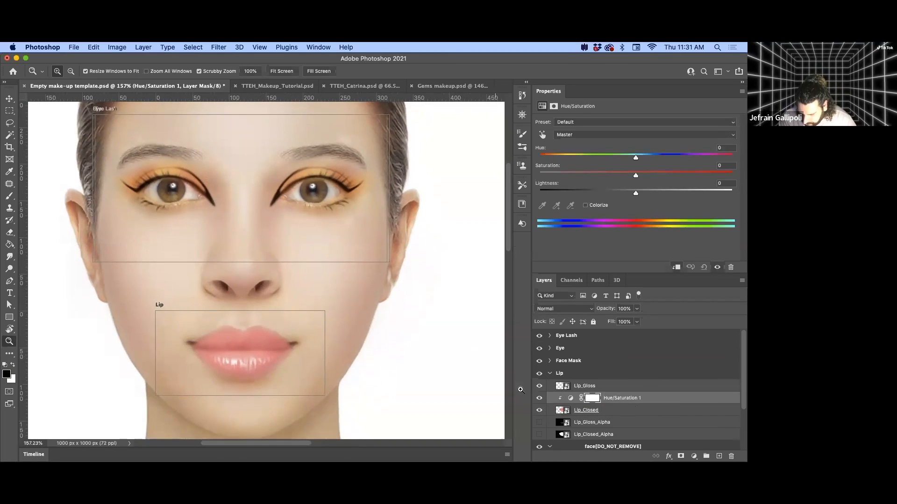
pyautogui.moveTo(635, 158); pyautogui.dragTo(659, 175)
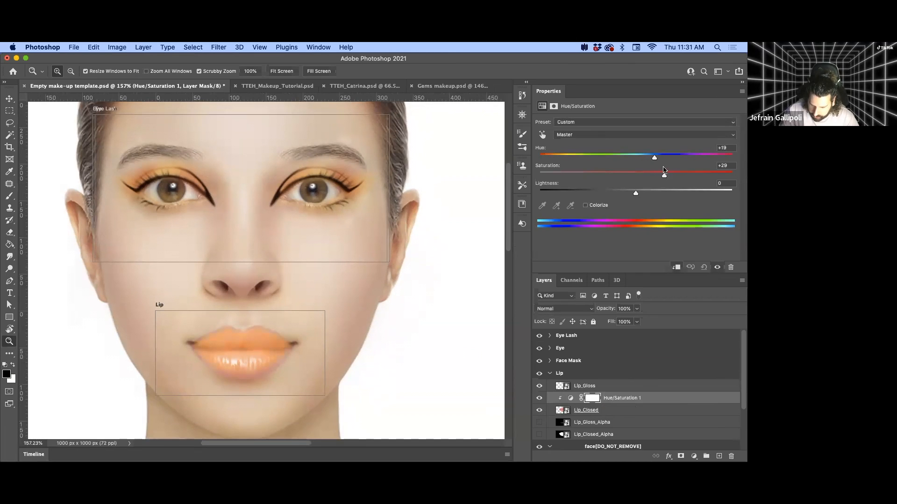
pyautogui.moveTo(650, 159); pyautogui.dragTo(652, 160)
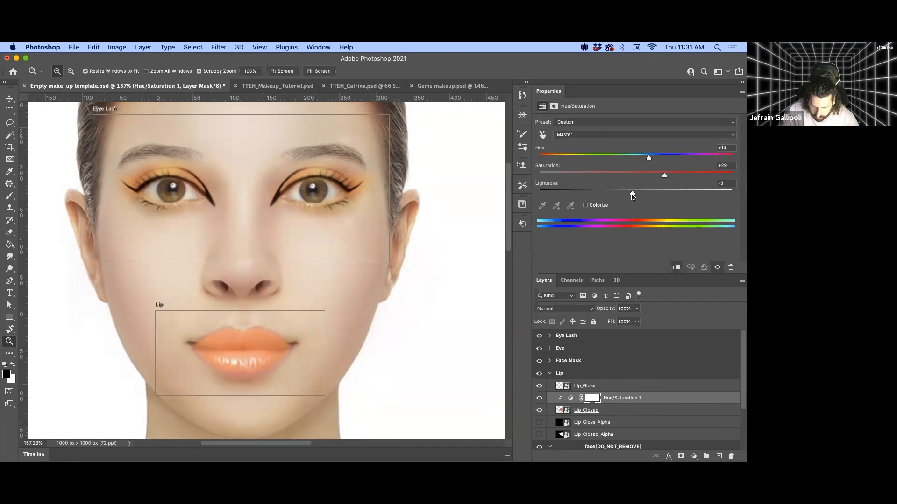
pyautogui.moveTo(300, 334); pyautogui.dragTo(226, 337)
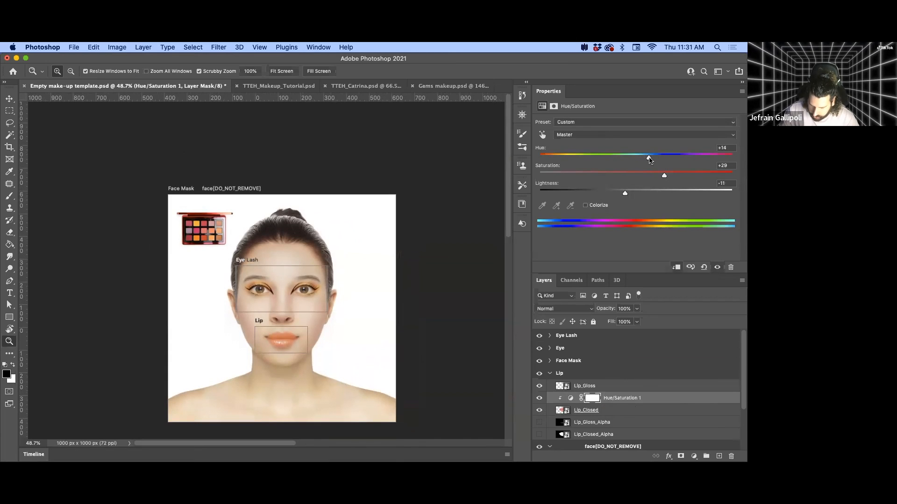
# Set the lip Hue/Saturation layer's blend mode to Multiply and adjust it to hue +41 and saturation +18.
pyautogui.click(562, 310)
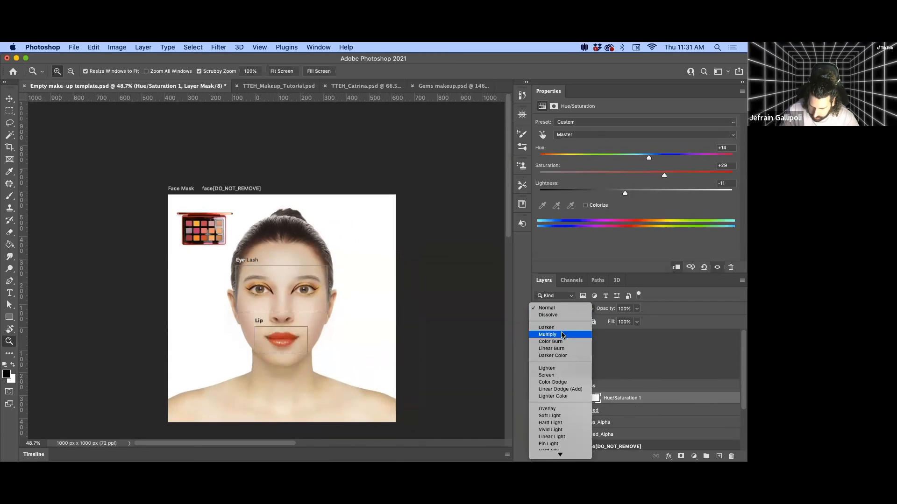
pyautogui.click(562, 336)
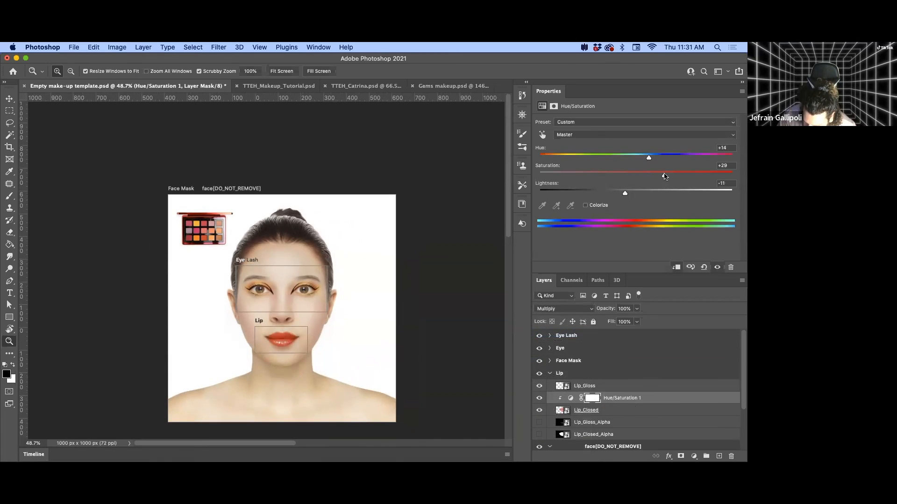
pyautogui.moveTo(667, 177)
pyautogui.mouseDown()
pyautogui.moveTo(652, 181)
pyautogui.moveTo(654, 161)
pyautogui.moveTo(676, 162)
pyautogui.mouseUp()
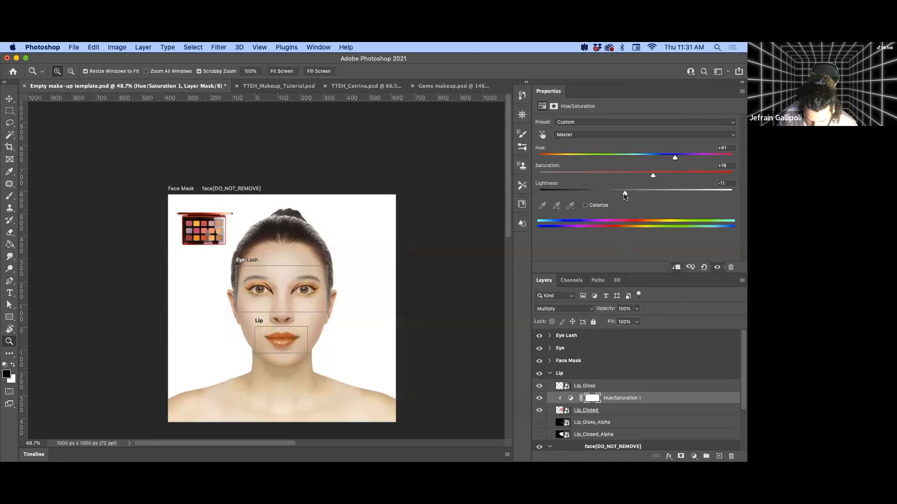
# Compare the orange lips with and without the Lip_Gloss layer, on the face and close up.
pyautogui.click(630, 389)
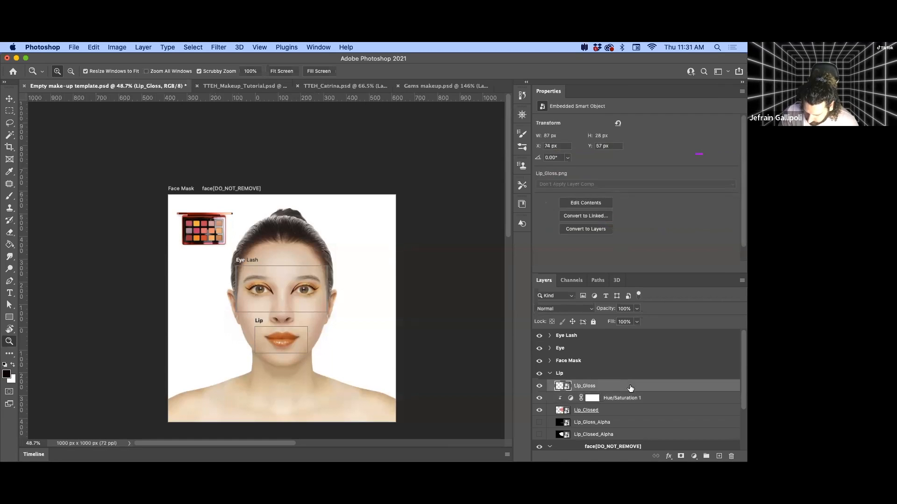
pyautogui.click(616, 411)
pyautogui.scroll(-1, 617, 413)
pyautogui.scroll(-1, 617, 414)
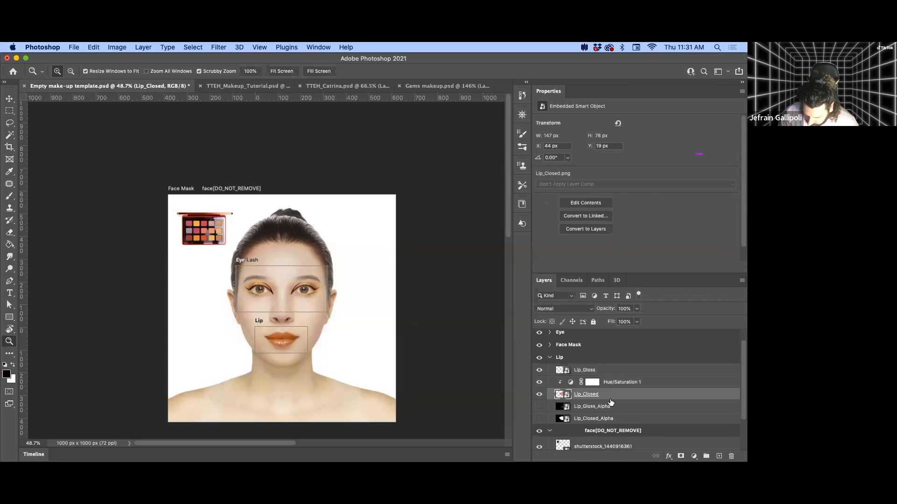
pyautogui.moveTo(280, 351); pyautogui.dragTo(316, 355)
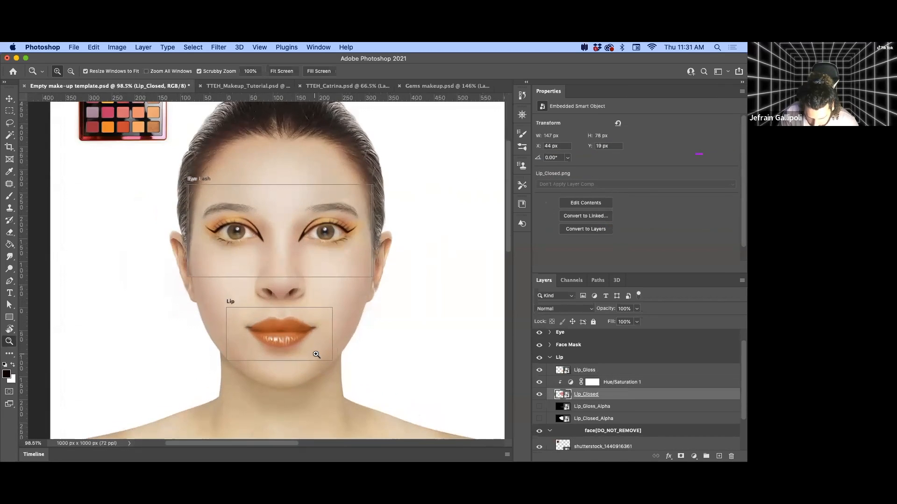
pyautogui.click(538, 371)
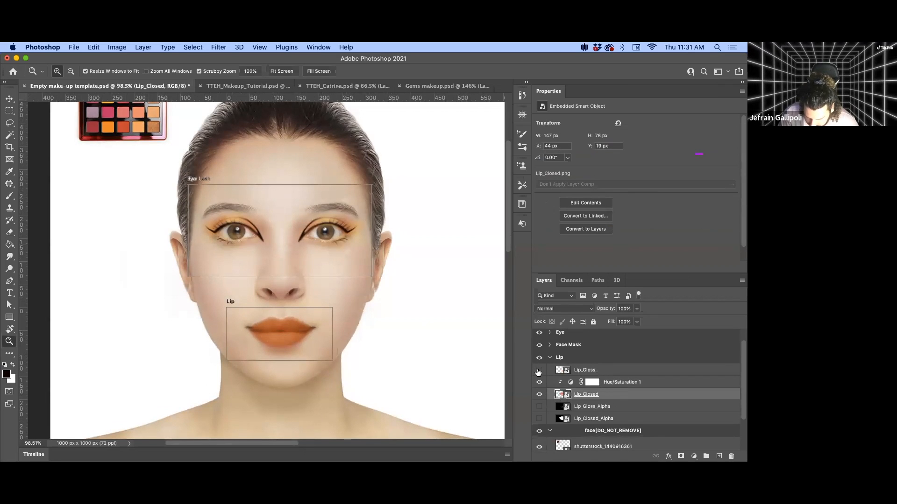
pyautogui.click(538, 373)
pyautogui.moveTo(290, 333); pyautogui.dragTo(299, 331)
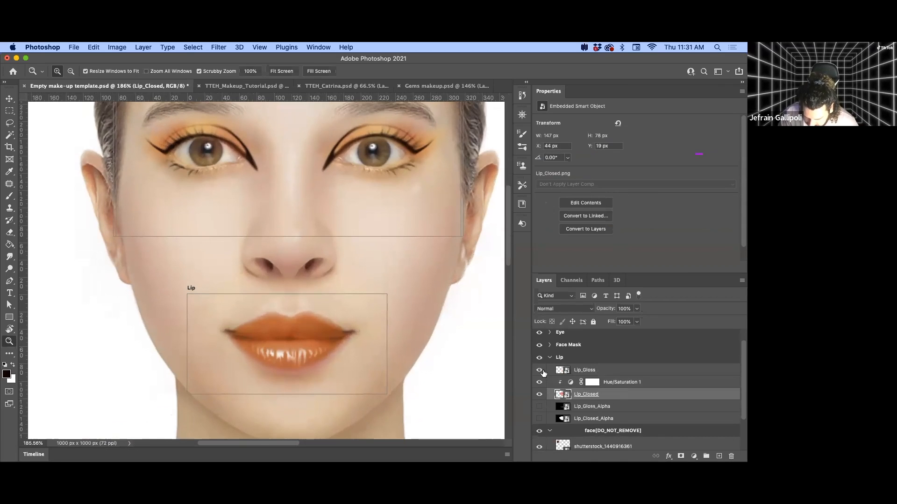
pyautogui.click(540, 371)
pyautogui.click(540, 371)
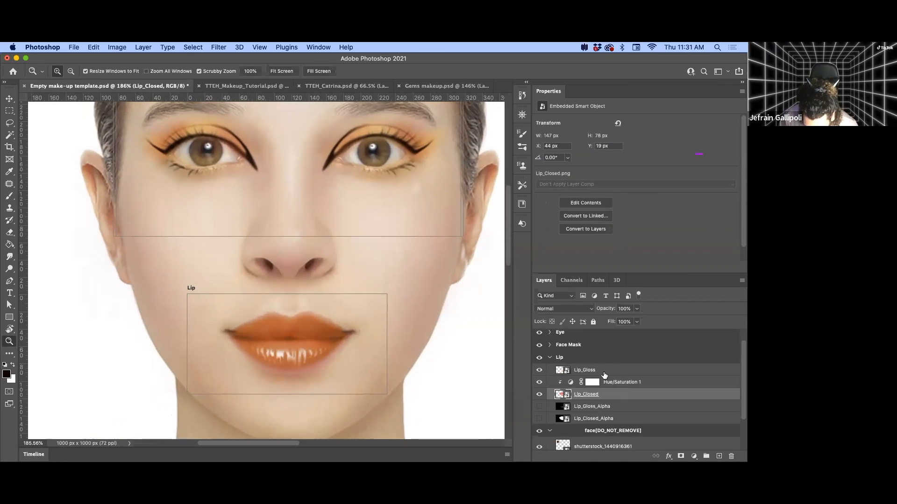
pyautogui.moveTo(372, 298); pyautogui.dragTo(358, 353)
pyautogui.moveTo(410, 321); pyautogui.dragTo(372, 322)
pyautogui.scroll(-3, 596, 387)
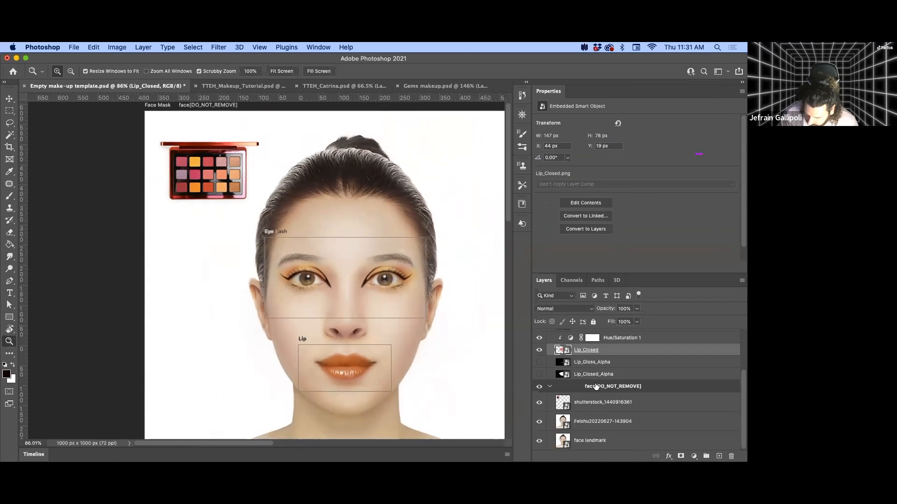
pyautogui.click(539, 402)
pyautogui.hscroll(5, 368, 286)
pyautogui.scroll(-2, 368, 286)
pyautogui.moveTo(356, 285); pyautogui.dragTo(332, 298)
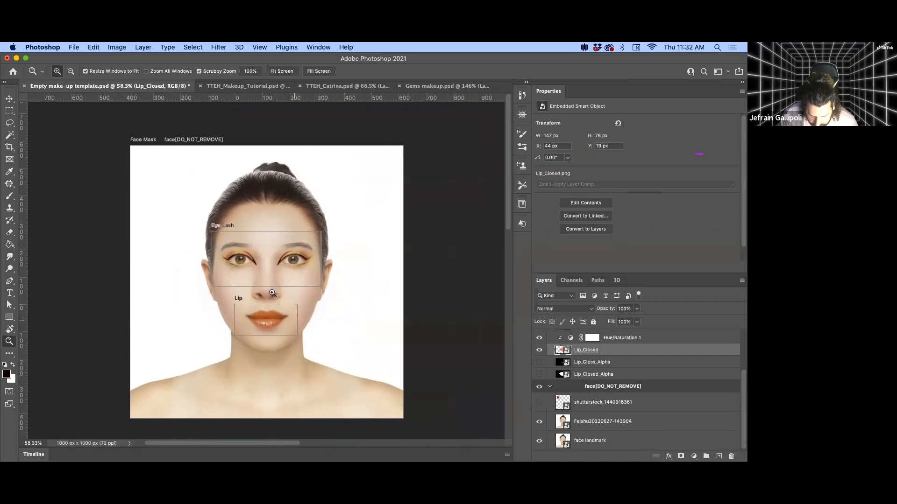
pyautogui.moveTo(261, 256); pyautogui.dragTo(275, 224)
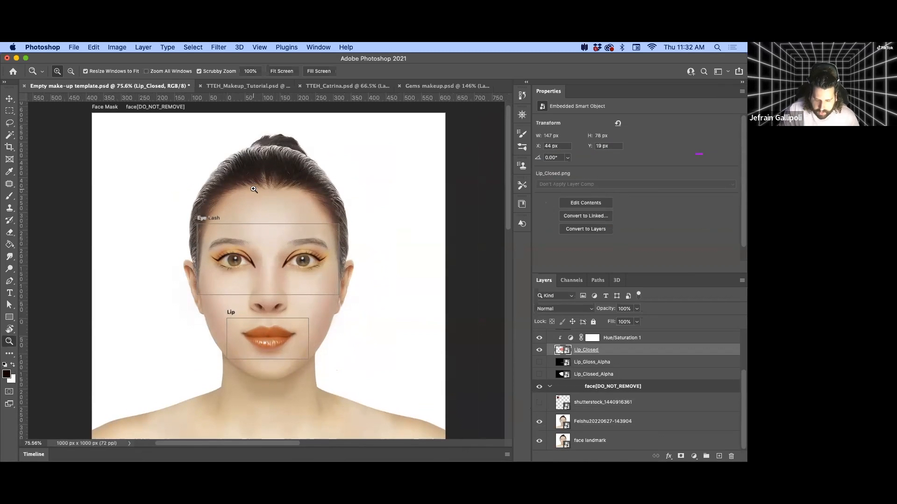
# Switch to TTEH_Makeup_Tutorial.psd and examine how the gold stars and gems are arranged on the face.
pyautogui.click(242, 86)
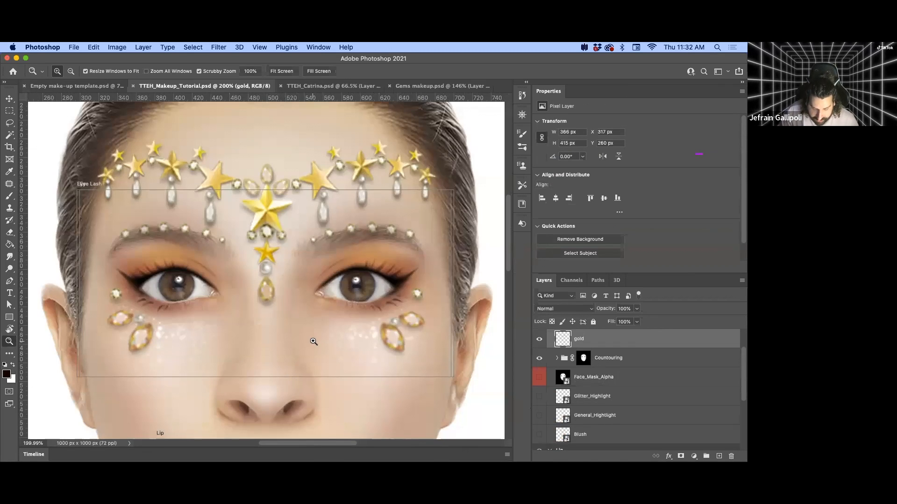
pyautogui.moveTo(312, 341); pyautogui.dragTo(249, 347)
pyautogui.moveTo(324, 367); pyautogui.dragTo(302, 324)
pyautogui.moveTo(278, 276); pyautogui.dragTo(301, 285)
pyautogui.press('v')
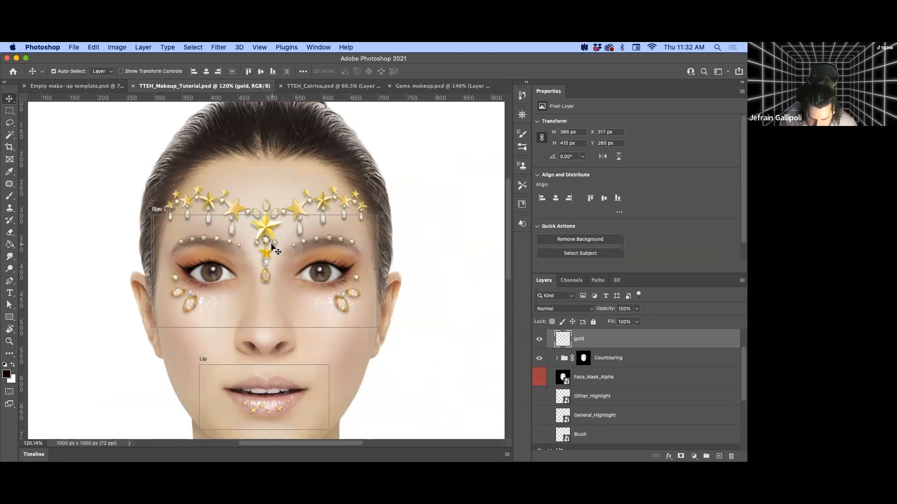
# Switch to Gems makeup.psd and collapse the template gems group.
pyautogui.click(448, 90)
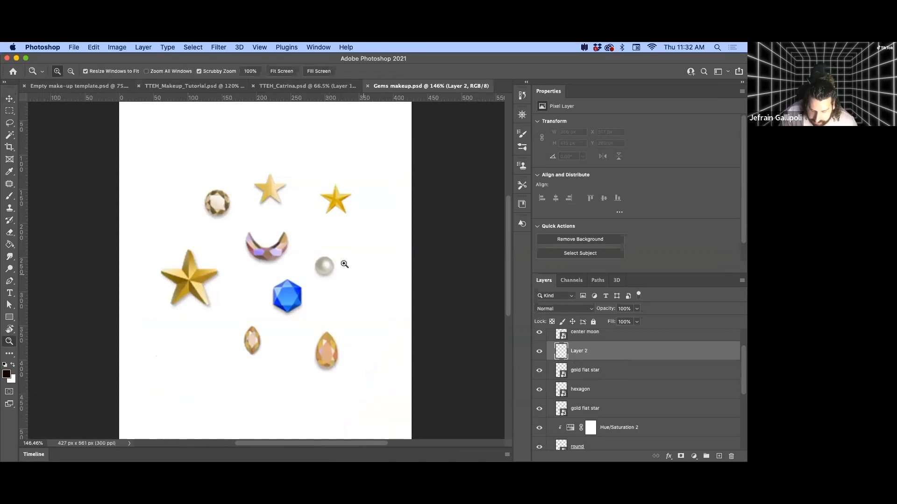
pyautogui.scroll(-3, 344, 262)
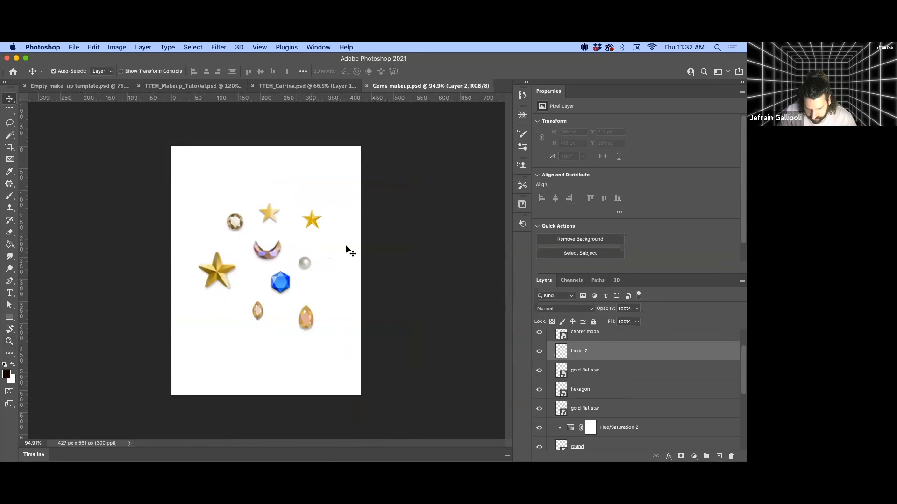
pyautogui.scroll(2, 561, 371)
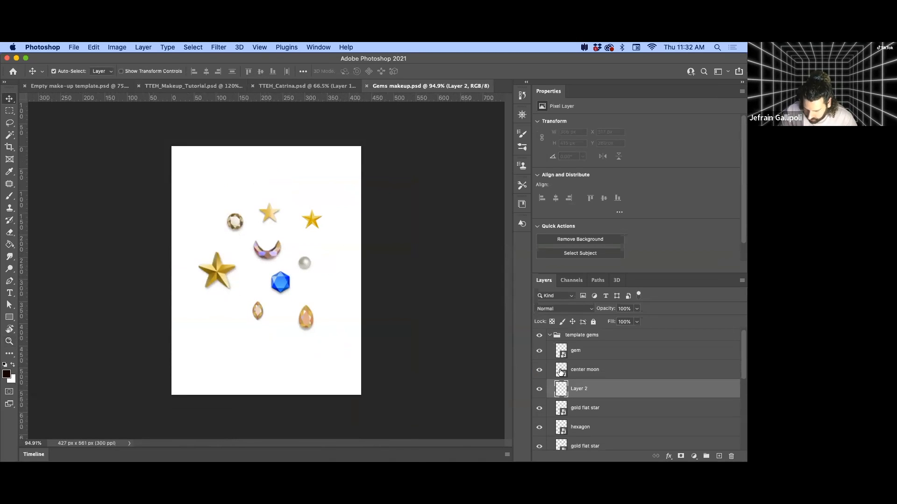
pyautogui.click(550, 336)
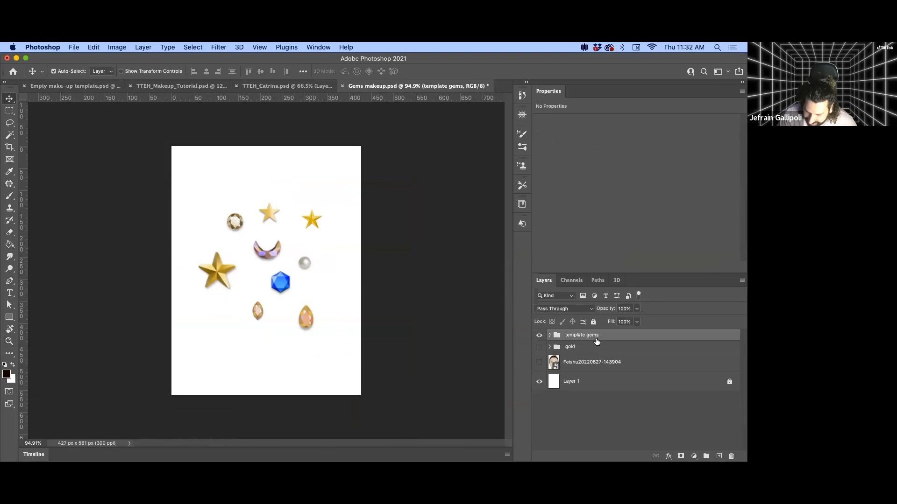
pyautogui.click(539, 362)
pyautogui.click(539, 335)
pyautogui.click(539, 346)
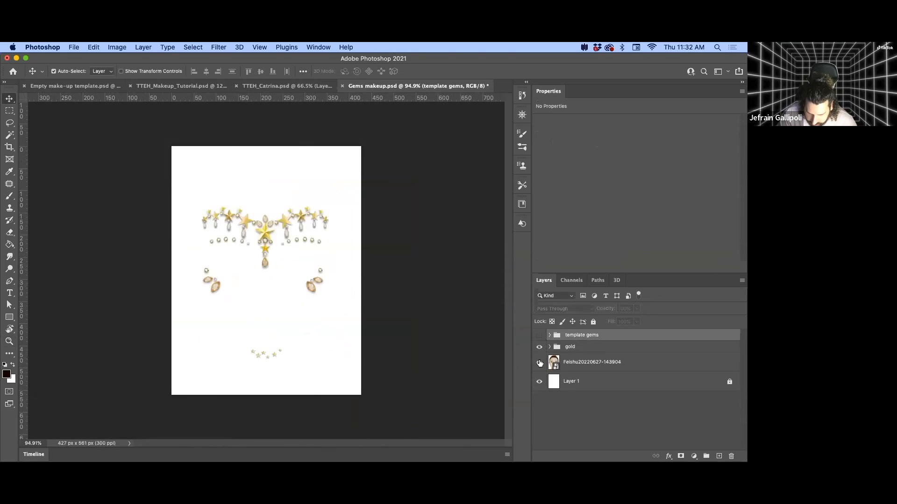
pyautogui.click(539, 362)
pyautogui.click(539, 362)
pyautogui.click(540, 335)
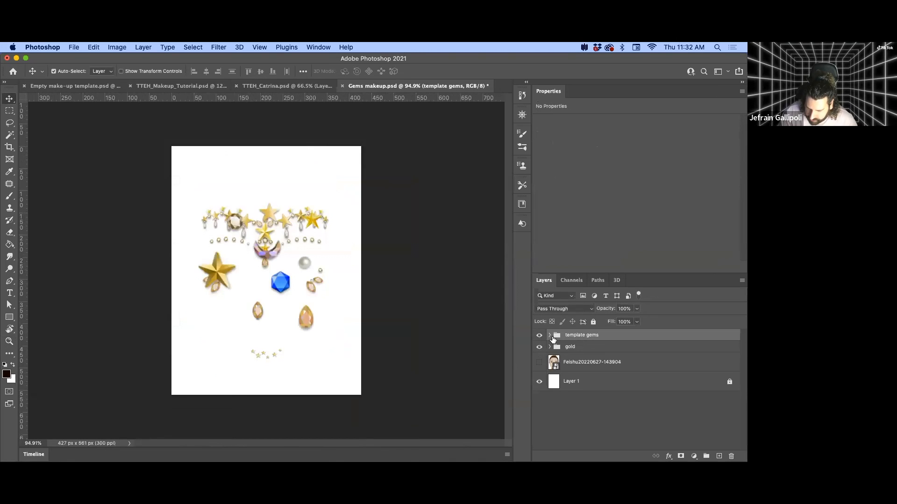
pyautogui.click(539, 347)
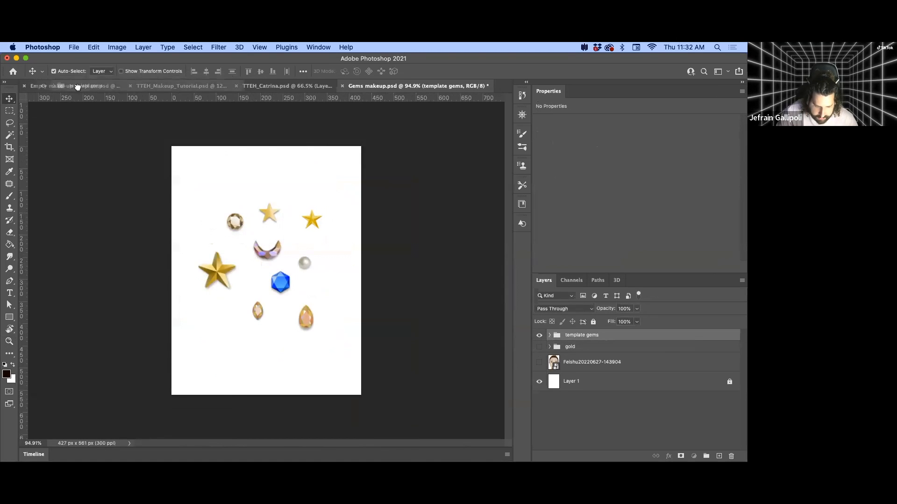
# Copy the template gems group into Empty make-up template.psd and move it out of Lip into the Face Mask artboard.
pyautogui.click(76, 86)
pyautogui.moveTo(77, 87); pyautogui.dragTo(258, 268)
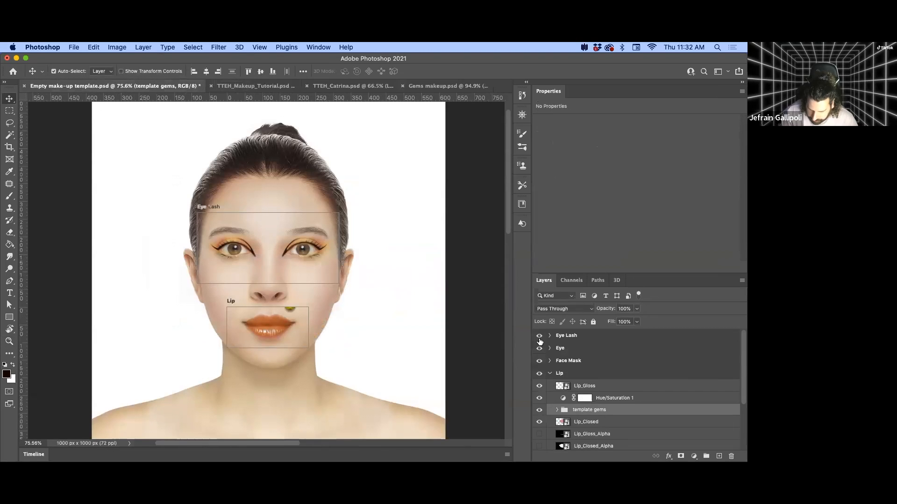
pyautogui.moveTo(591, 418); pyautogui.dragTo(588, 366)
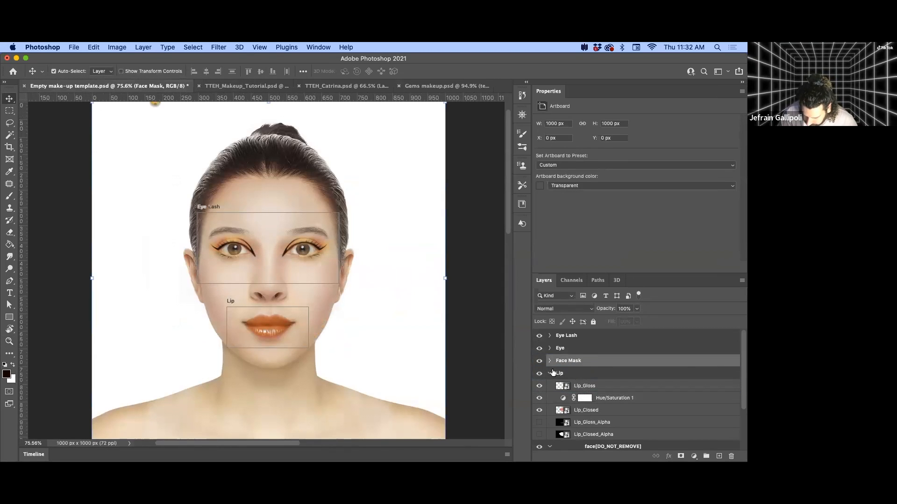
pyautogui.click(550, 362)
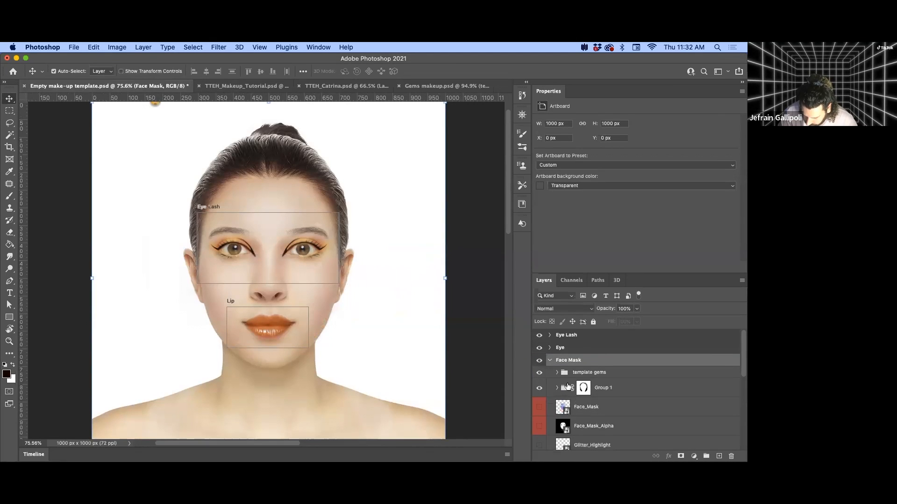
# Move the template gems group onto the white background beside the top of the head.
pyautogui.click(571, 369)
pyautogui.press('super+t')
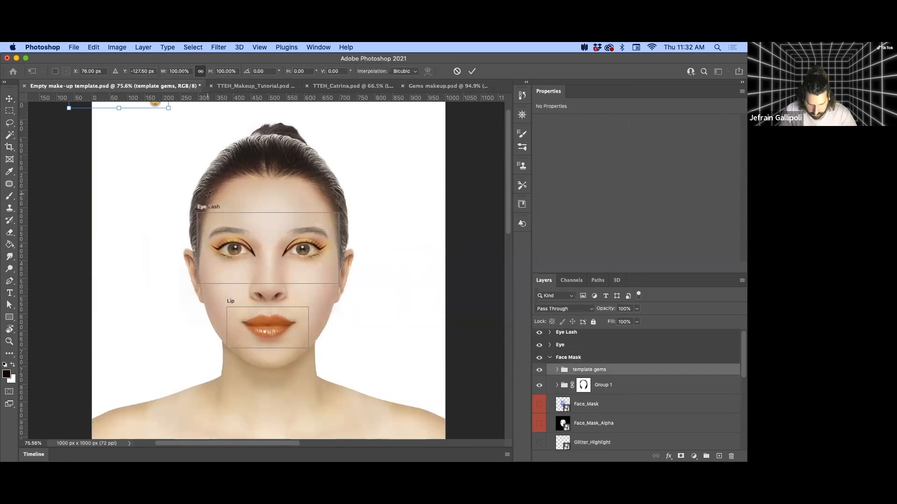
pyautogui.scroll(-2, 235, 238)
pyautogui.moveTo(165, 111); pyautogui.dragTo(256, 213)
pyautogui.press('Return')
pyautogui.press('z')
pyautogui.moveTo(282, 256); pyautogui.dragTo(285, 305)
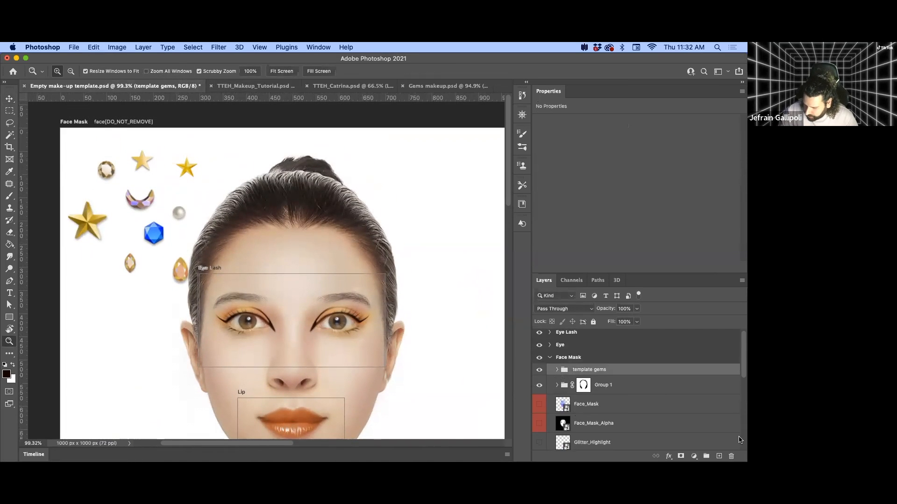
# Add a new layer above the template gems group and paint a white dot at the forehead's centre with a 29 px brush.
pyautogui.press('super+shift+alt+n')
pyautogui.press('b')
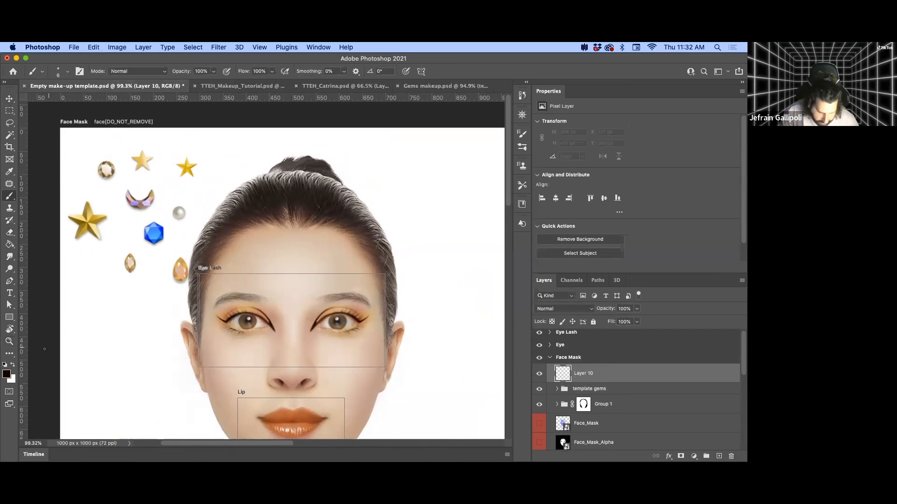
pyautogui.click(12, 365)
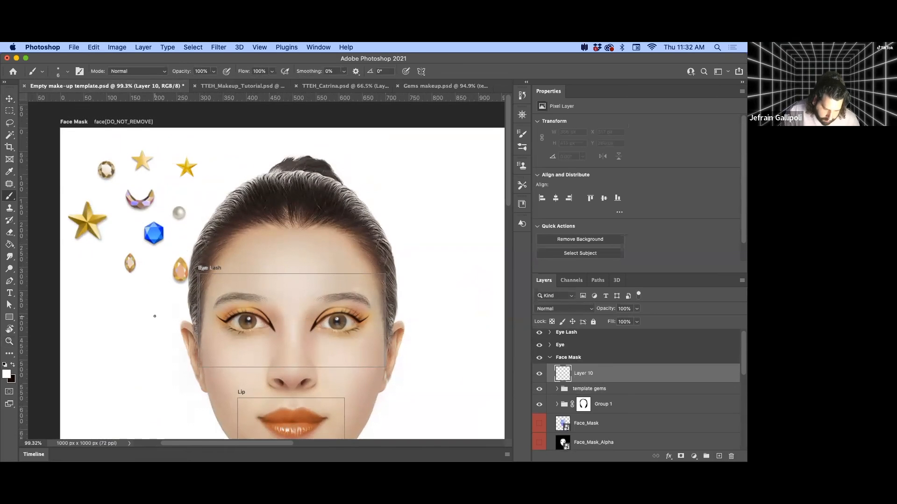
pyautogui.moveTo(286, 296); pyautogui.dragTo(297, 295)
pyautogui.rightClick(299, 274)
pyautogui.click(372, 420)
pyautogui.click(294, 288)
pyautogui.click(295, 290)
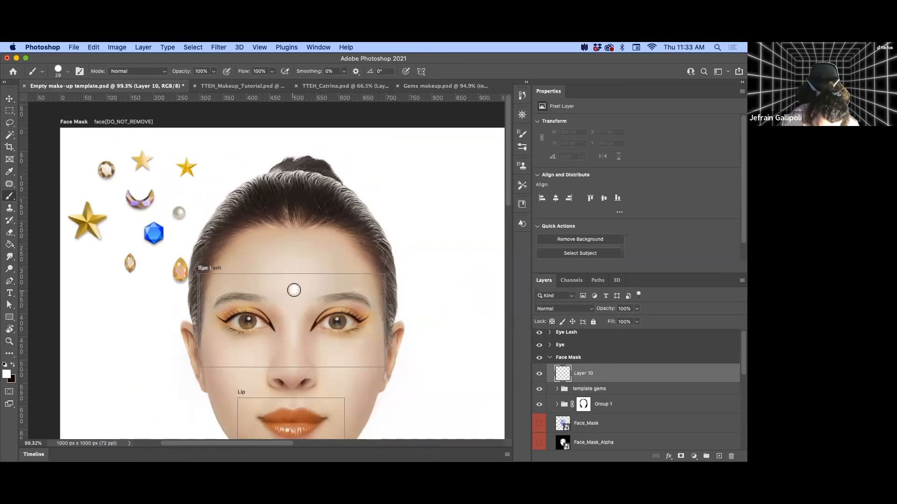
# Paint a rising row of white dots along the left half of the forehead, reducing the brush to 10 px for smaller dots.
pyautogui.click(278, 285)
pyautogui.click(236, 271)
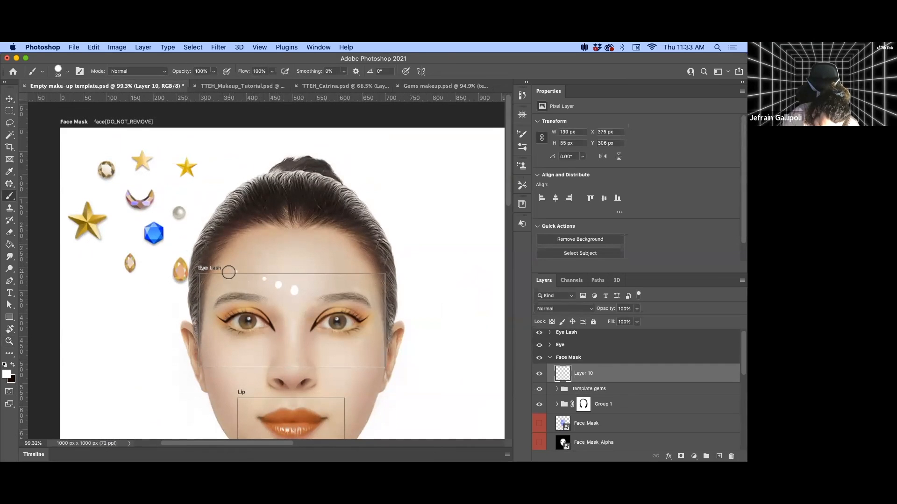
pyautogui.click(264, 280)
pyautogui.click(250, 272)
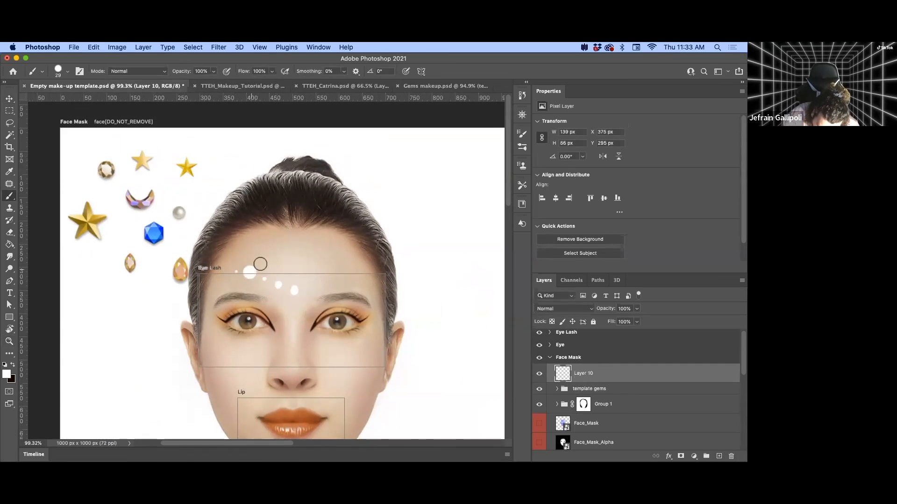
pyautogui.press('super+z')
pyautogui.moveTo(284, 282); pyautogui.dragTo(279, 280)
pyautogui.click(249, 273)
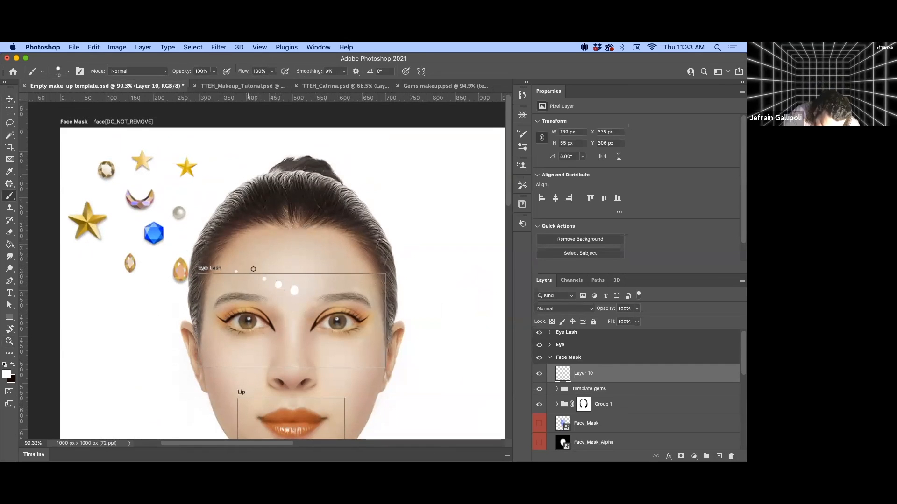
# Paint a matching rising row of small white dots along the right half of the forehead.
pyautogui.click(339, 269)
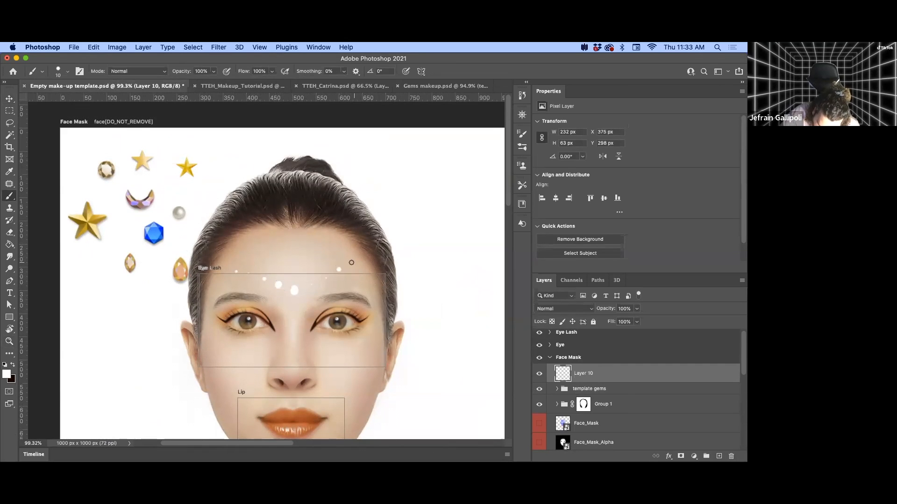
pyautogui.click(348, 265)
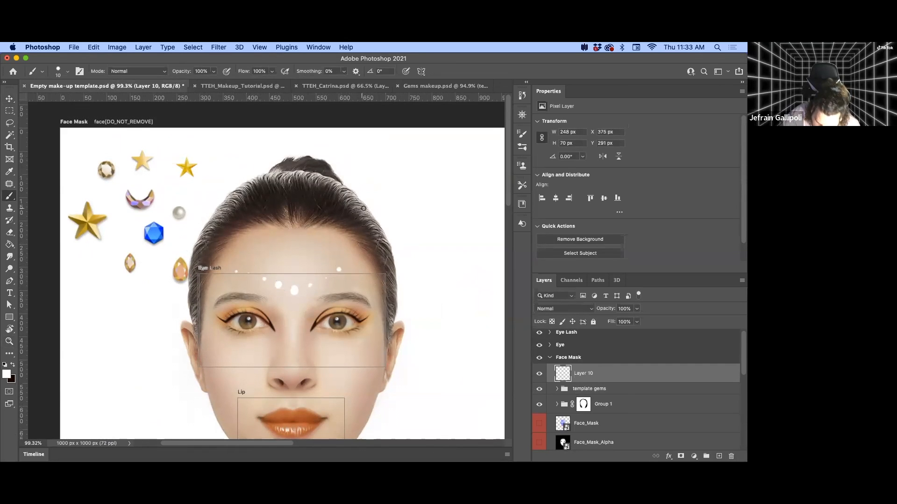
pyautogui.moveTo(364, 289); pyautogui.dragTo(358, 278)
pyautogui.press('super+z')
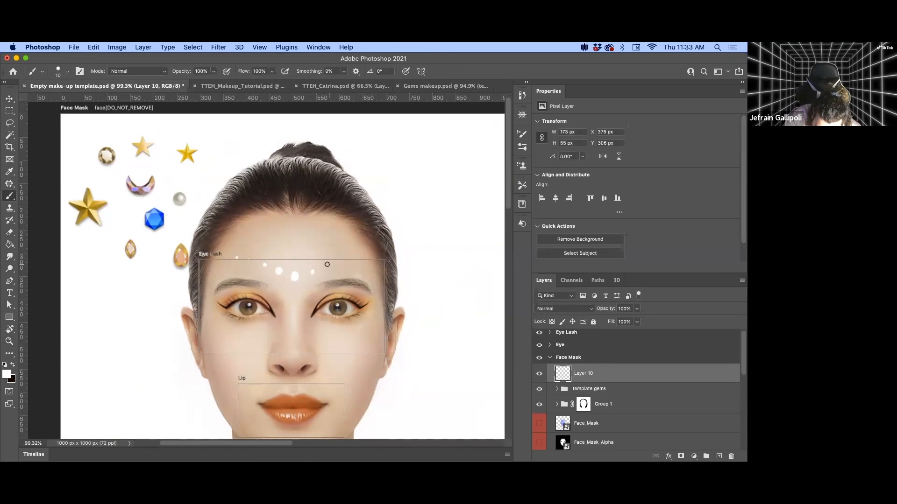
pyautogui.moveTo(358, 282); pyautogui.dragTo(366, 249)
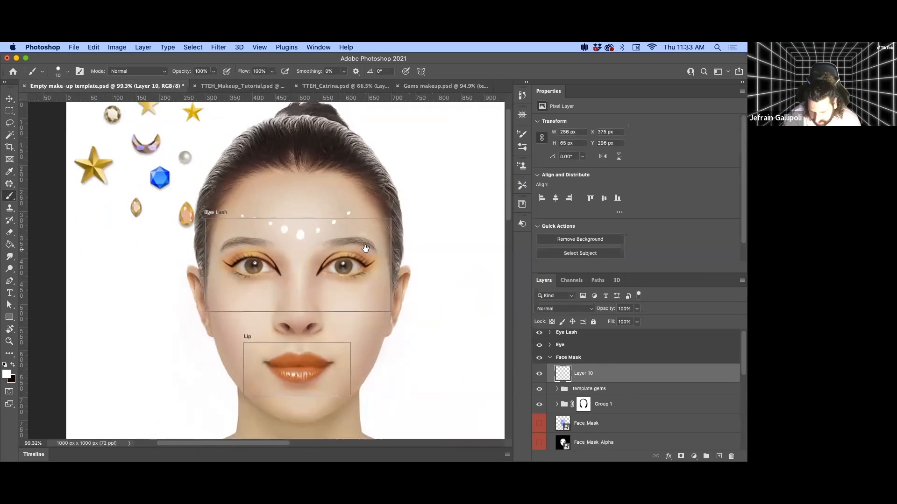
pyautogui.moveTo(369, 288); pyautogui.dragTo(383, 256)
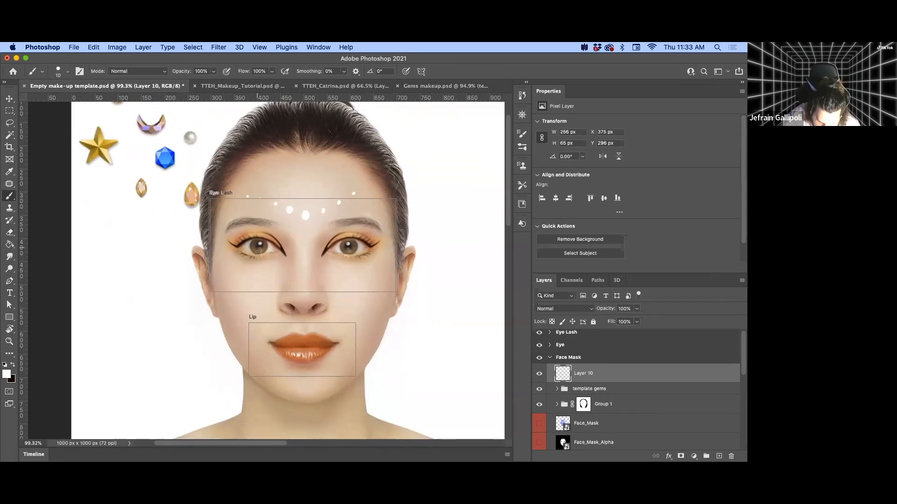
# Paint small white dots beneath the outer corners of both eyes and a drop-shaped mark below the central forehead dot.
pyautogui.click(230, 257)
pyautogui.click(245, 264)
pyautogui.click(370, 268)
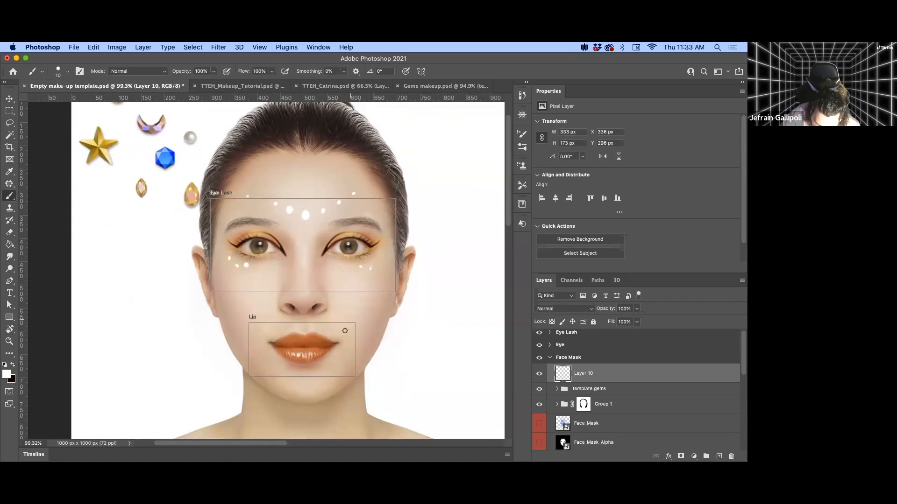
pyautogui.click(306, 234)
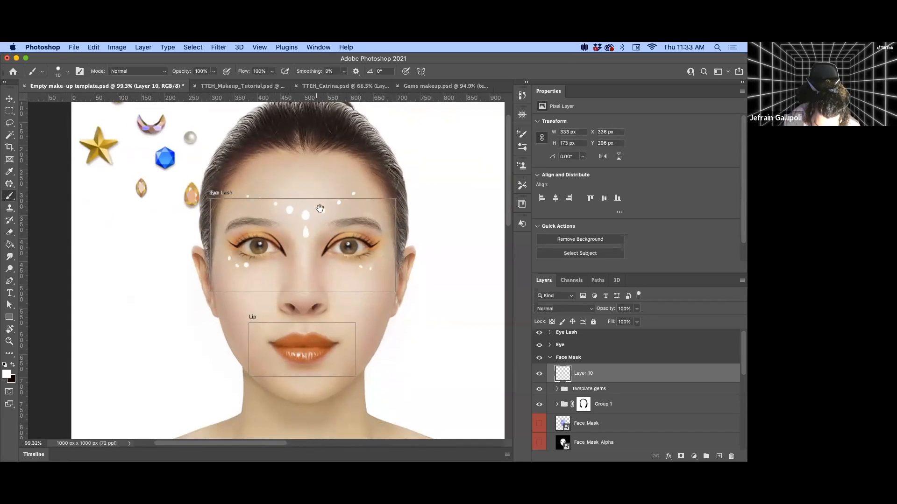
pyautogui.scroll(2, 327, 173)
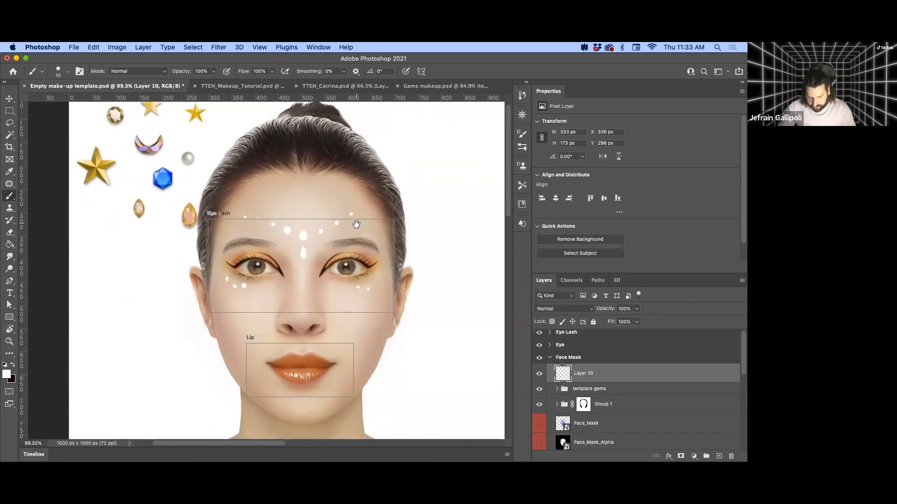
pyautogui.moveTo(356, 224); pyautogui.dragTo(352, 254)
pyautogui.press('v')
pyautogui.moveTo(93, 199); pyautogui.dragTo(300, 267)
pyautogui.press('super+z')
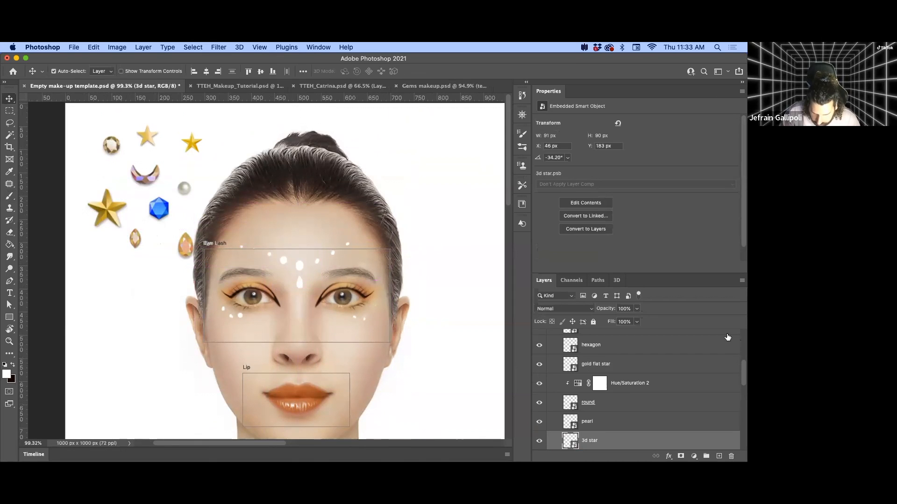
# Collapse the template gems group and move it above Layer 10.
pyautogui.scroll(10, 668, 399)
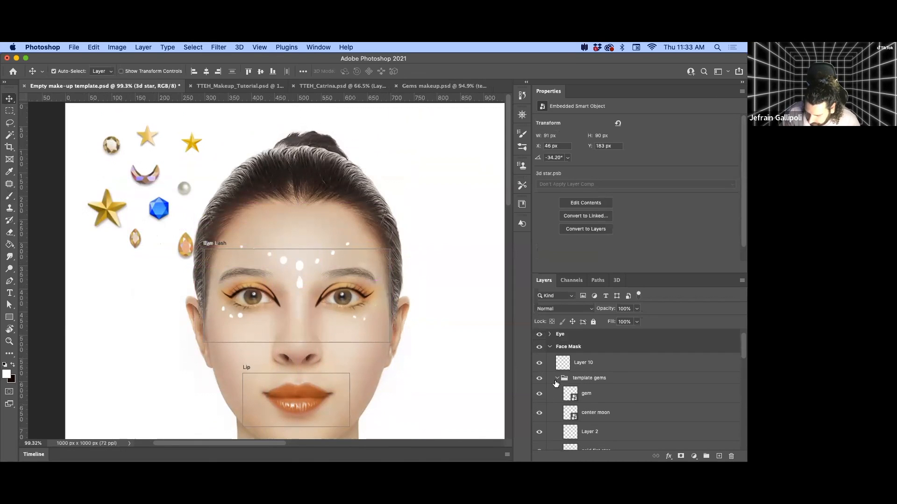
pyautogui.click(557, 379)
pyautogui.moveTo(589, 379); pyautogui.dragTo(583, 356)
# Place a copy of the large 3D gold star on the central forehead dot and scale it down to fit.
pyautogui.keyDown('alt'); pyautogui.moveTo(114, 214); pyautogui.dragTo(303, 262); pyautogui.keyUp('alt')
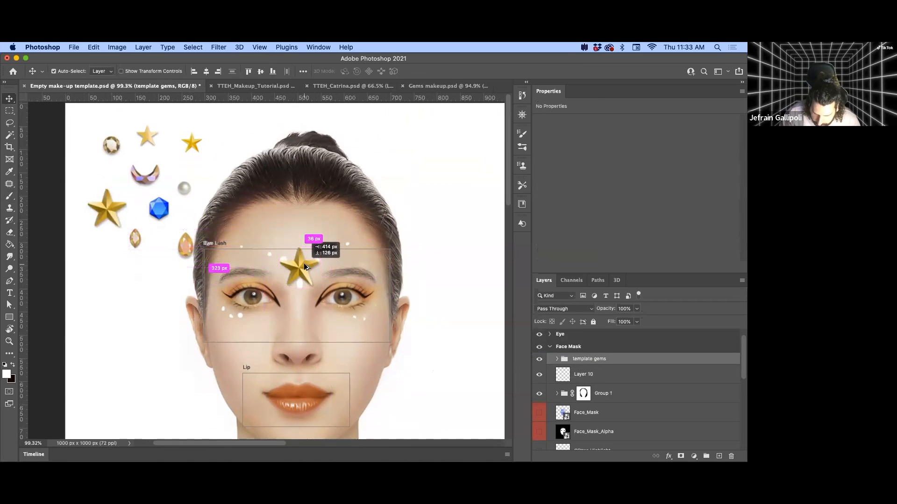
pyautogui.press('super+t')
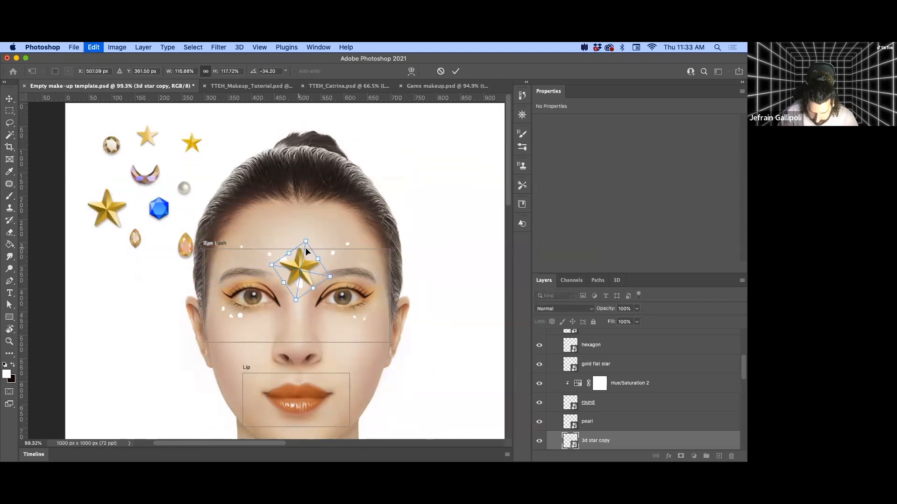
pyautogui.scroll(4, 306, 251)
pyautogui.keyDown('alt'); pyautogui.moveTo(305, 238); pyautogui.dragTo(297, 276); pyautogui.keyUp('alt')
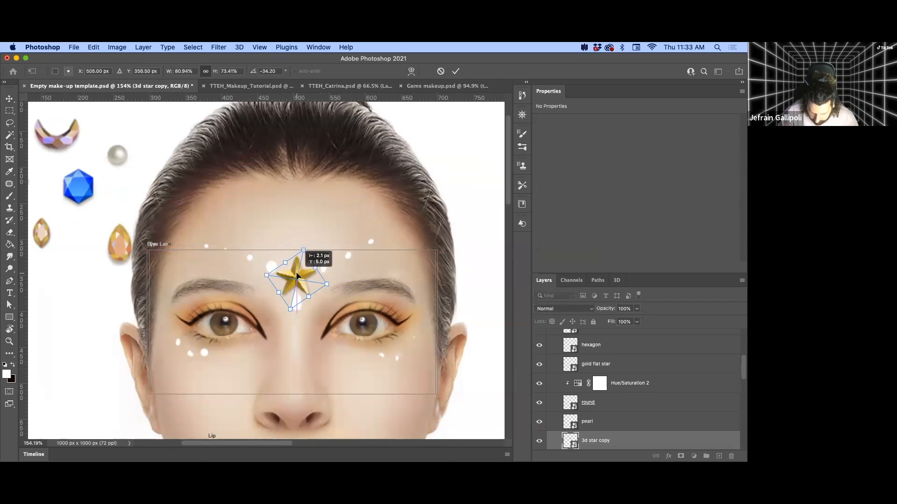
pyautogui.press('Return')
# Place a copy of the teardrop gem below the central star and a copy of the flat gold star on each side of it.
pyautogui.hscroll(-3, 187, 274)
pyautogui.scroll(2, 187, 274)
pyautogui.keyDown('alt'); pyautogui.moveTo(168, 270); pyautogui.dragTo(346, 339); pyautogui.keyUp('alt')
pyautogui.hscroll(-3, 126, 183)
pyautogui.scroll(2, 127, 183)
pyautogui.keyDown('alt'); pyautogui.moveTo(170, 142); pyautogui.dragTo(479, 318); pyautogui.keyUp('alt')
pyautogui.press('super+z')
pyautogui.keyDown('alt'); pyautogui.moveTo(224, 216); pyautogui.dragTo(337, 312); pyautogui.keyUp('alt')
pyautogui.keyDown('alt'); pyautogui.moveTo(335, 310); pyautogui.dragTo(310, 308); pyautogui.keyUp('alt')
pyautogui.press('super+z')
# Place pearl copies on the forehead beyond the two flat gold stars, one on each side.
pyautogui.moveTo(389, 343); pyautogui.dragTo(298, 321)
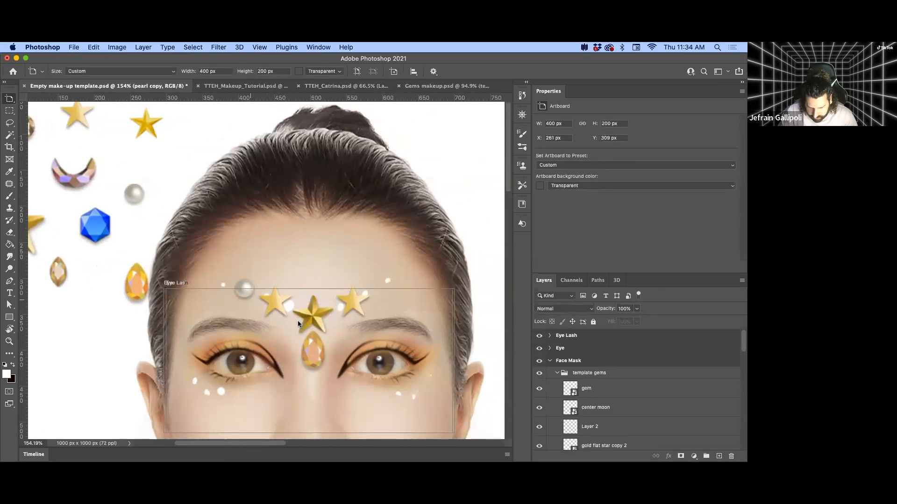
pyautogui.press('v')
pyautogui.keyDown('alt'); pyautogui.moveTo(139, 196); pyautogui.dragTo(395, 286); pyautogui.keyUp('alt')
# Collapse the template gems group and hide Layer 10 with the white guide dots.
pyautogui.scroll(5, 678, 414)
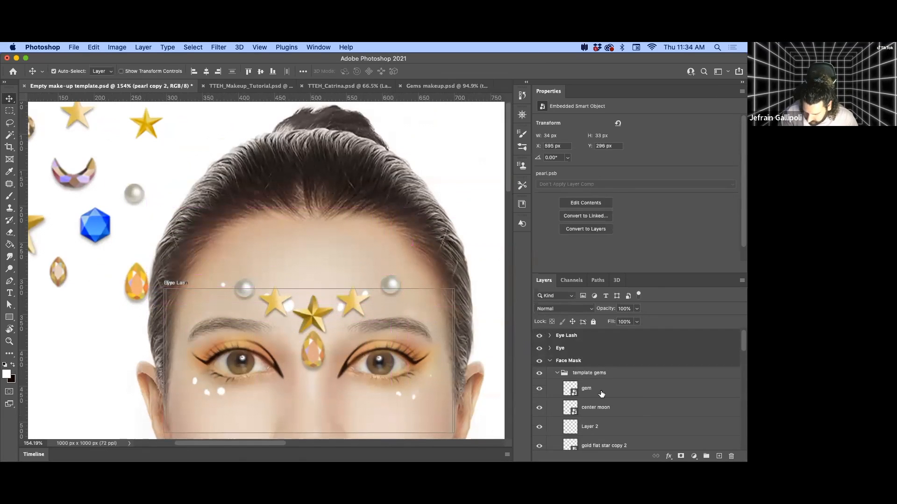
pyautogui.click(563, 374)
pyautogui.click(557, 373)
pyautogui.click(538, 389)
# Check the gems on the whole face and compare them with the finished look in TTEH_Makeup_Tutorial.psd.
pyautogui.press('z')
pyautogui.moveTo(342, 328); pyautogui.dragTo(301, 331)
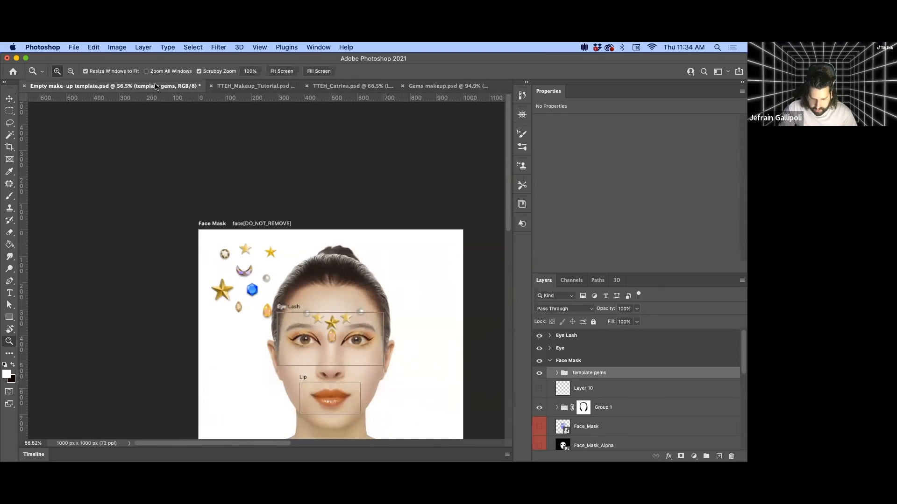
pyautogui.click(254, 86)
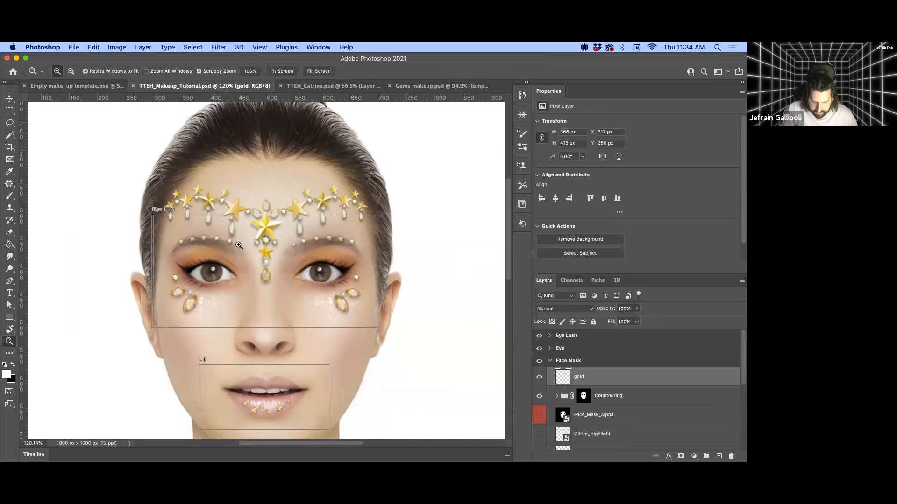
# Hide the template gems group in Empty make-up template.psd and copy the gold layer into it from TTEH_Makeup_Tutorial.psd.
pyautogui.click(93, 86)
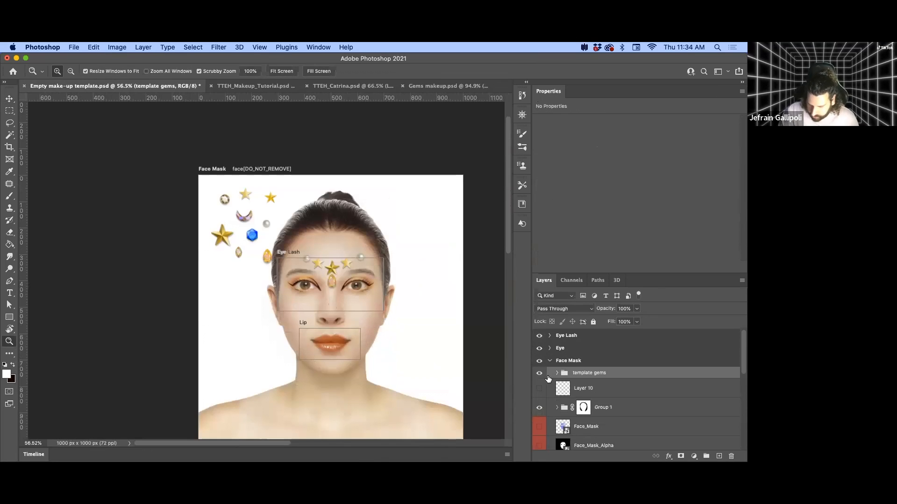
pyautogui.click(539, 373)
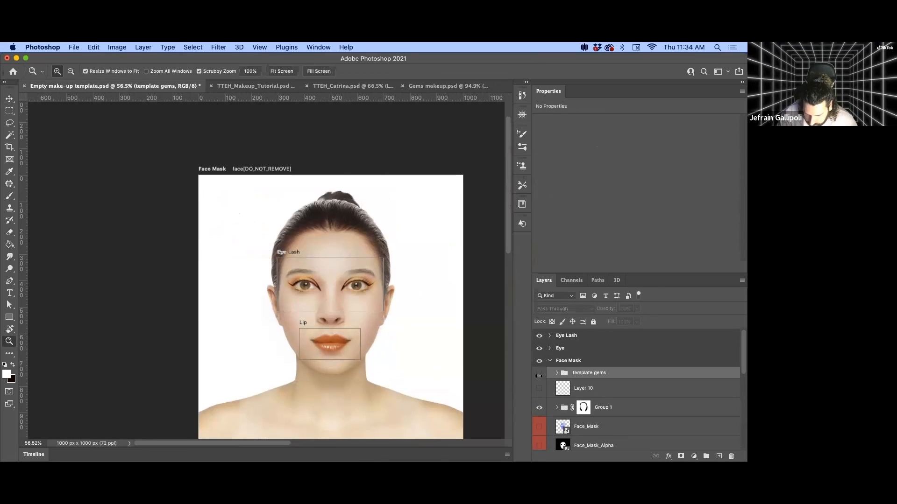
pyautogui.click(243, 86)
pyautogui.click(539, 378)
pyautogui.click(538, 377)
pyautogui.moveTo(604, 384); pyautogui.dragTo(340, 293)
# Move the gold layer into alignment with the face, centring its large star between the brows.
pyautogui.hotkey('ctrl', 't')
pyautogui.moveTo(346, 292); pyautogui.dragTo(312, 297)
pyautogui.scroll(5, 343, 284)
pyautogui.press('Return')
pyautogui.press('z')
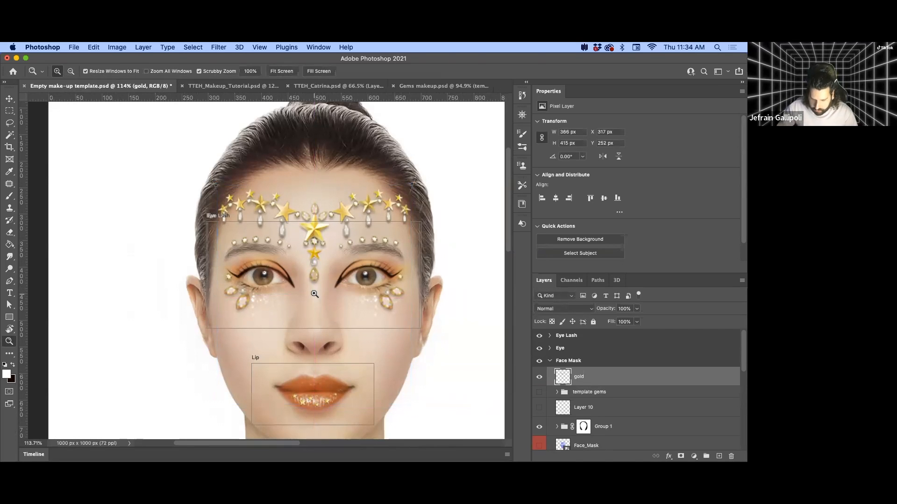
# Cut the small stars and glitter around the lips out of the gold layer using a rectangular selection.
pyautogui.scroll(-3, 380, 367)
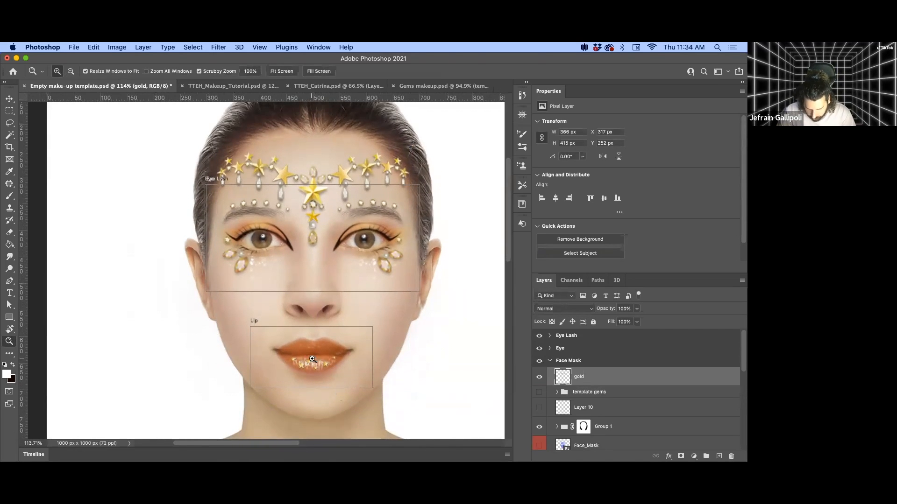
pyautogui.click(313, 360)
pyautogui.press('m')
pyautogui.moveTo(209, 280); pyautogui.dragTo(438, 420)
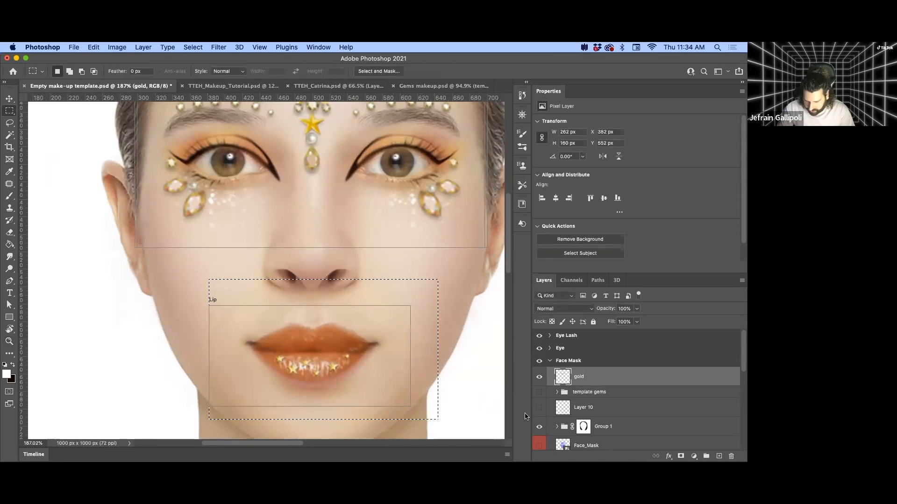
pyautogui.press('x')
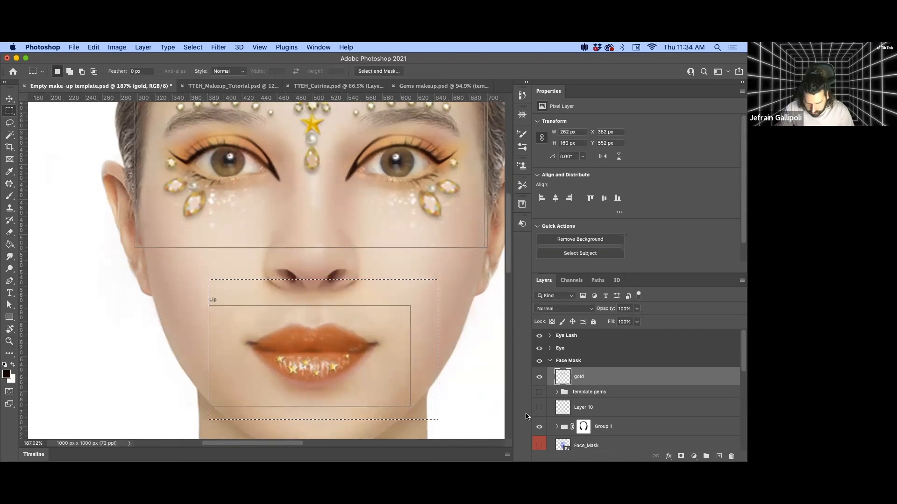
pyautogui.press('Delete')
pyautogui.hotkey('ctrl', 'd')
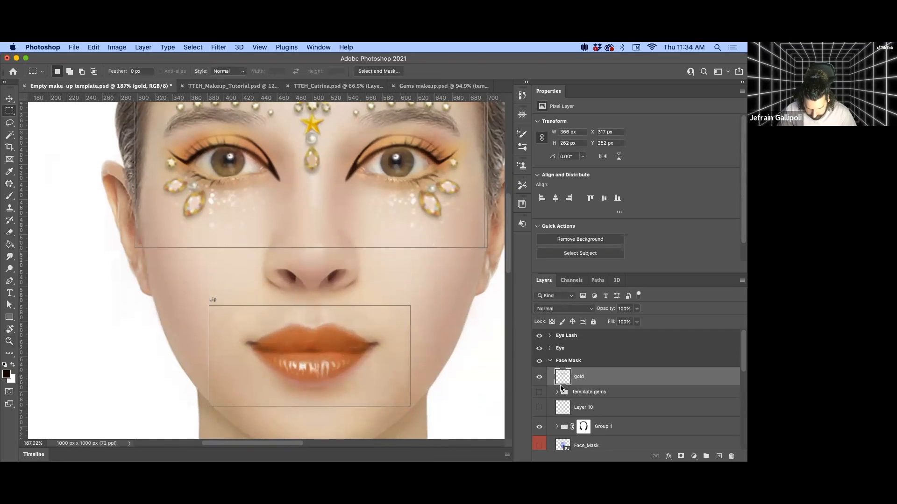
# Paste the lip stars into the Lip artboard above Lip_Gloss and position them on the lower lip.
pyautogui.click(550, 361)
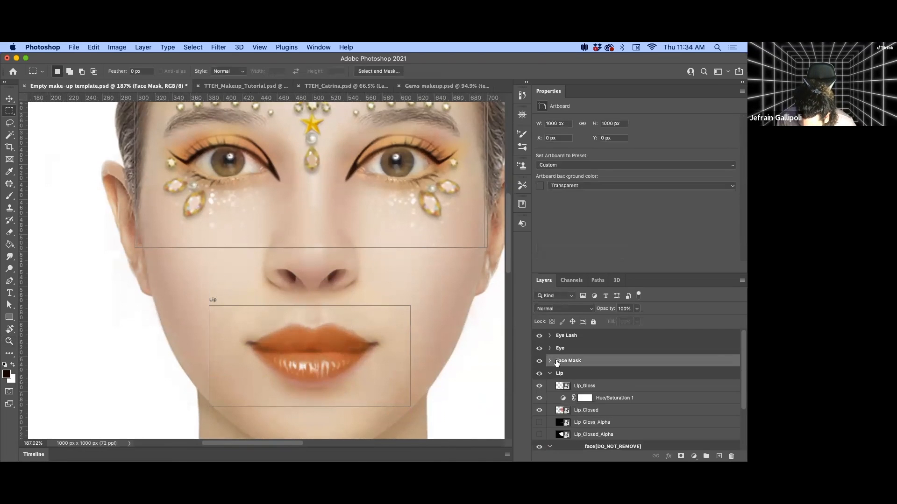
pyautogui.click(613, 387)
pyautogui.hotkey('ctrl', 'v')
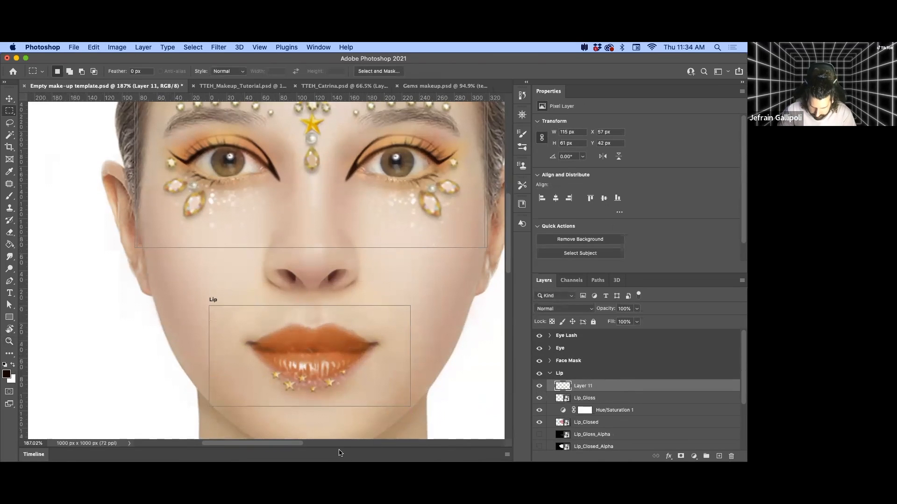
pyautogui.hotkey('ctrl', 't')
pyautogui.moveTo(331, 381); pyautogui.dragTo(334, 362)
pyautogui.press('Return')
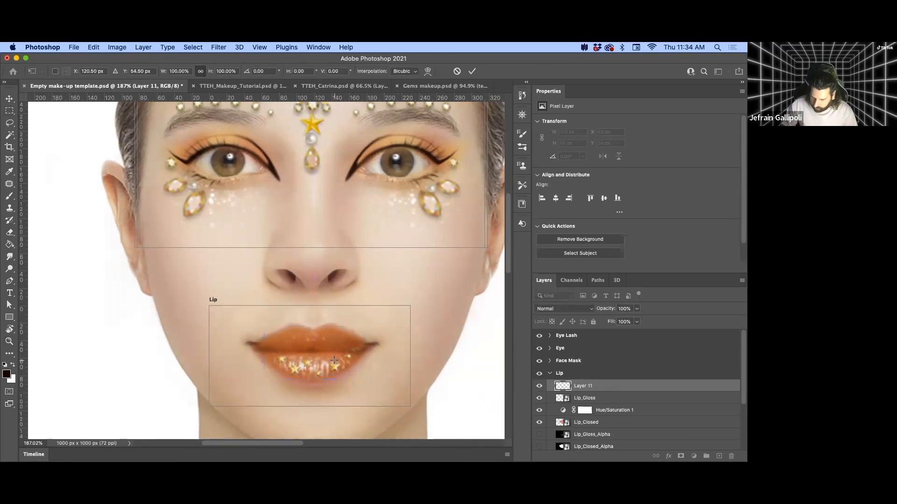
# Check the placement of the gold decoration on the forehead, around the eyes and on the lips, up close and on the whole face.
pyautogui.press('m')
pyautogui.moveTo(383, 307); pyautogui.dragTo(358, 399)
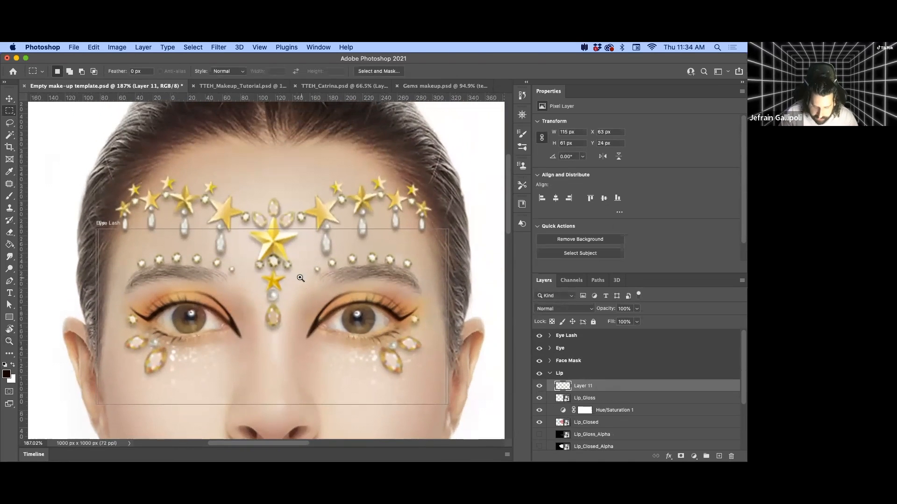
pyautogui.press('z')
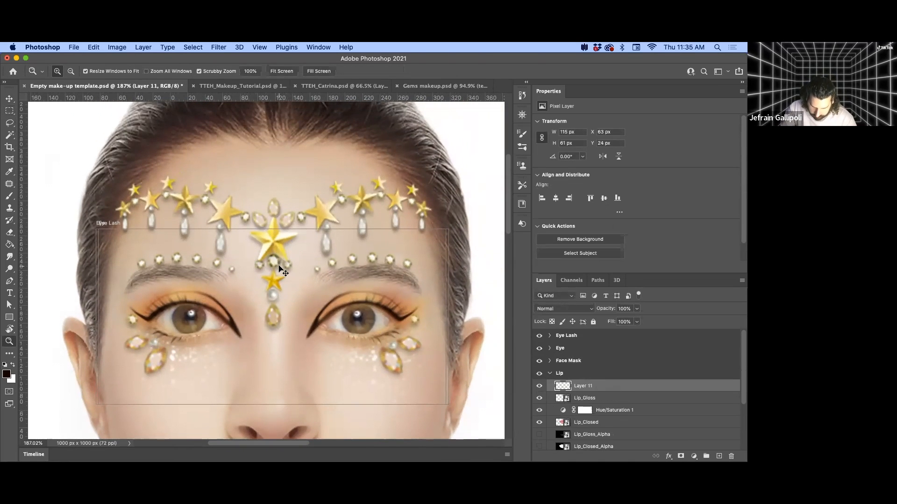
pyautogui.press('v')
pyautogui.moveTo(297, 305); pyautogui.dragTo(320, 285)
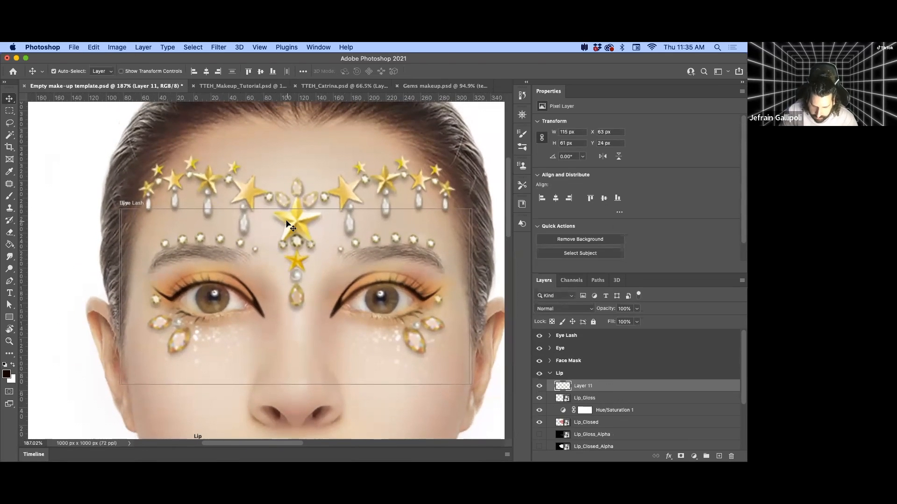
pyautogui.moveTo(289, 223)
pyautogui.mouseDown()
pyautogui.moveTo(291, 231)
pyautogui.moveTo(292, 219)
pyautogui.mouseUp()
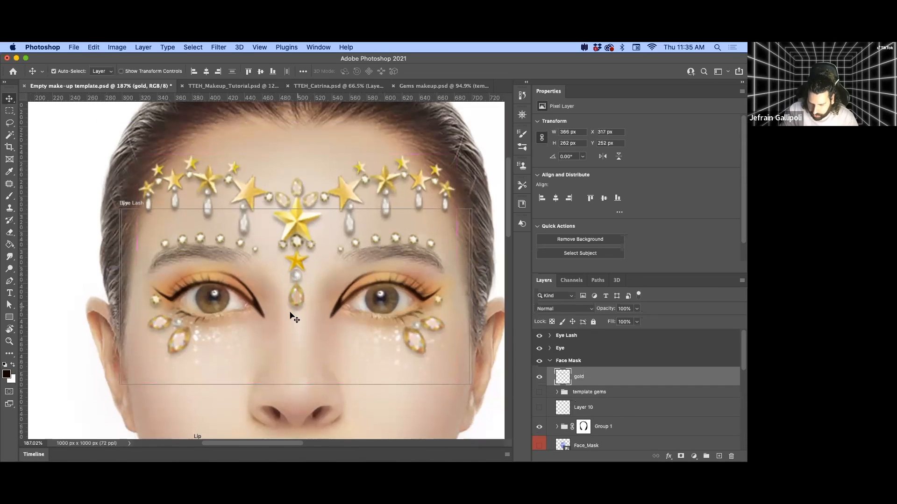
pyautogui.press('z')
pyautogui.moveTo(372, 292); pyautogui.dragTo(356, 296)
pyautogui.moveTo(400, 352); pyautogui.dragTo(320, 323)
pyautogui.moveTo(340, 352); pyautogui.dragTo(336, 332)
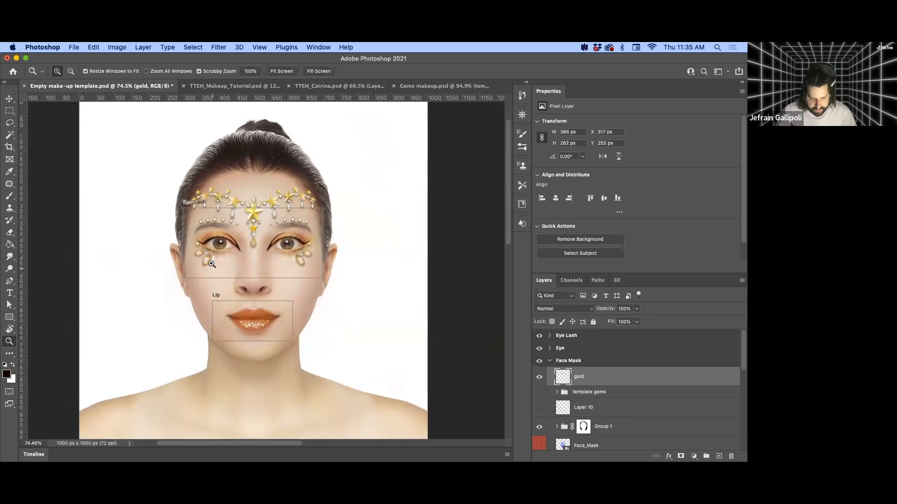
pyautogui.scroll(-1, 136, 212)
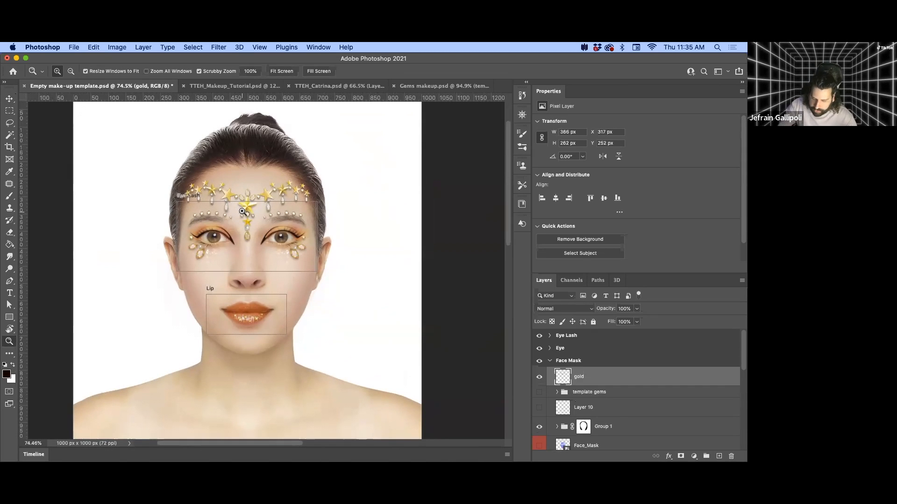
# Preview the face, Lip, Face Mask, Eye and Eye Lash artboards in Export As, and leave without exporting.
pyautogui.click(72, 48)
pyautogui.moveTo(111, 185)
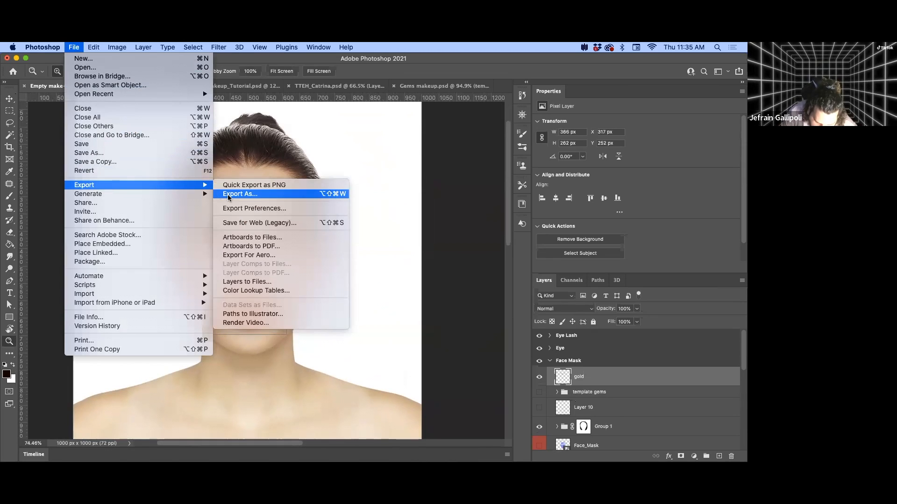
pyautogui.click(260, 196)
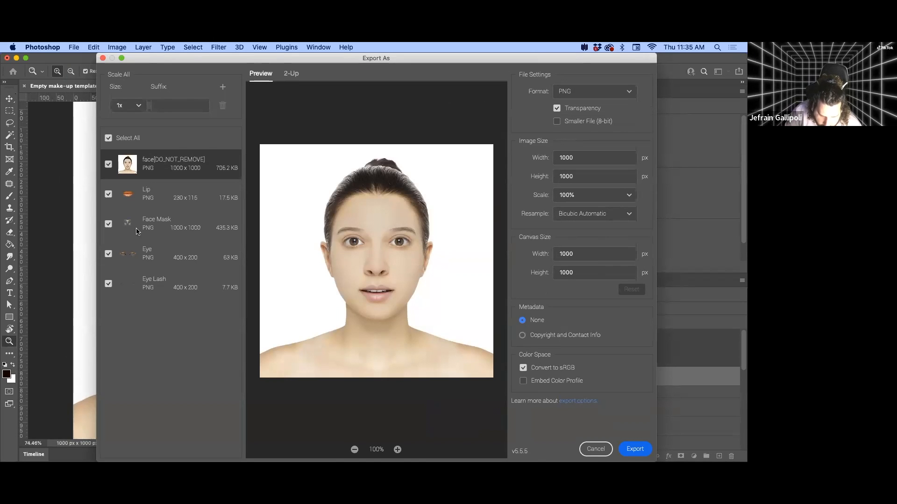
pyautogui.click(164, 193)
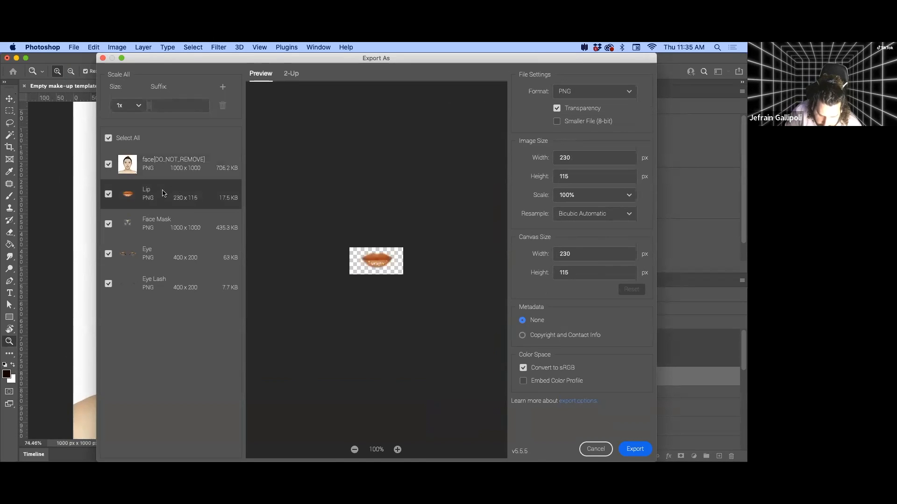
pyautogui.click(166, 224)
pyautogui.click(164, 257)
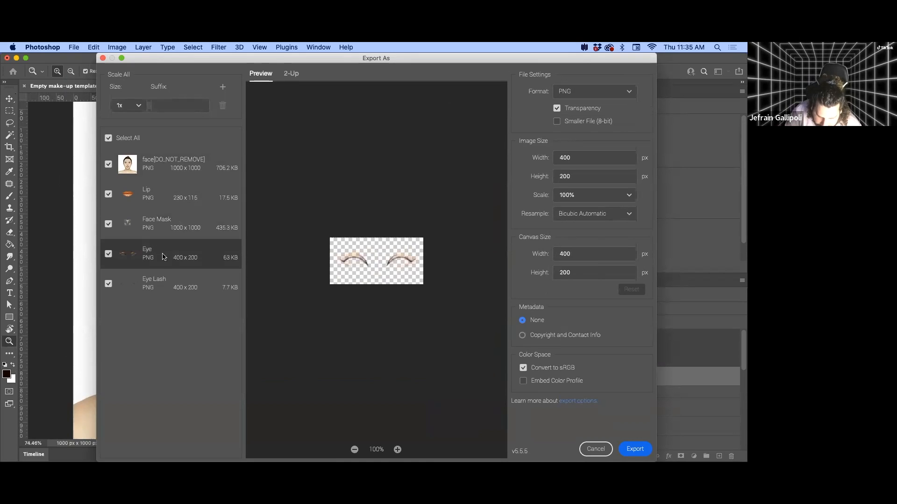
pyautogui.click(165, 288)
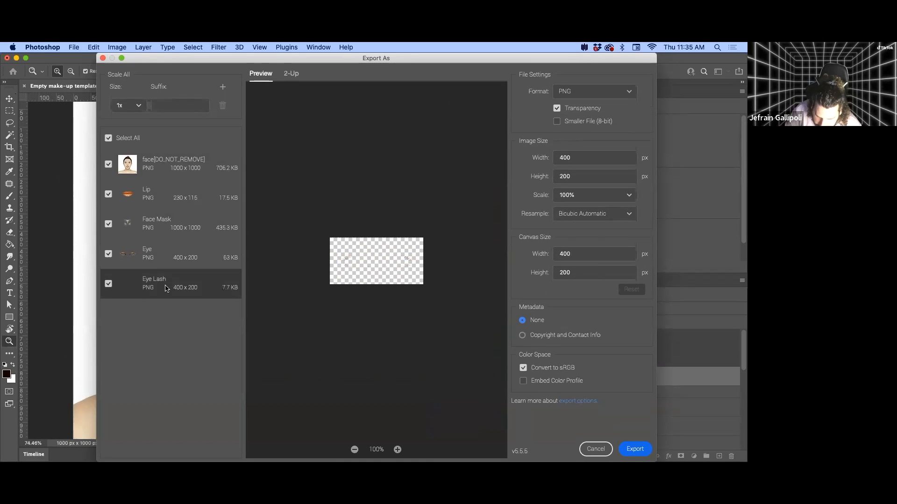
pyautogui.click(161, 260)
pyautogui.click(162, 281)
pyautogui.click(160, 256)
pyautogui.click(156, 226)
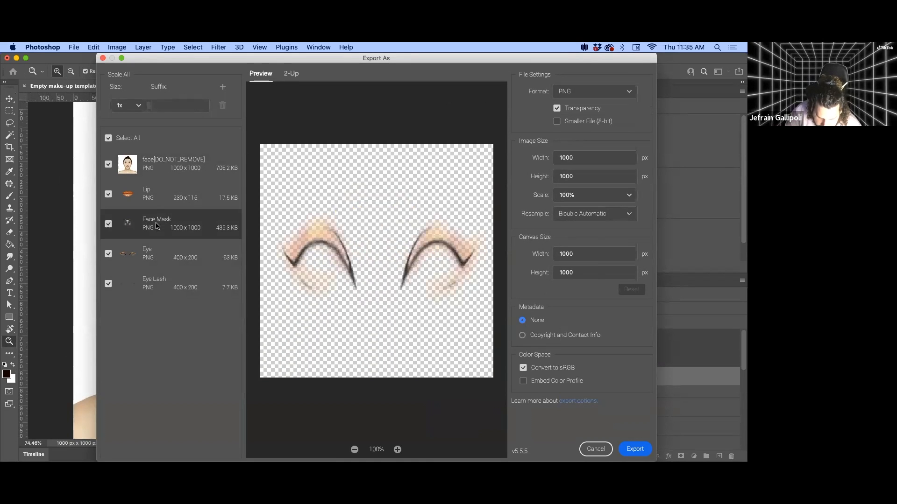
pyautogui.click(156, 194)
pyautogui.click(160, 163)
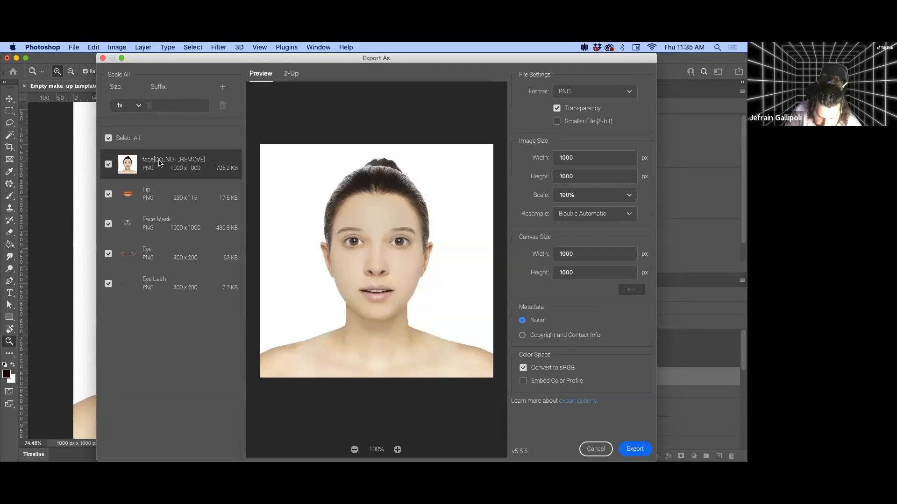
pyautogui.click(166, 224)
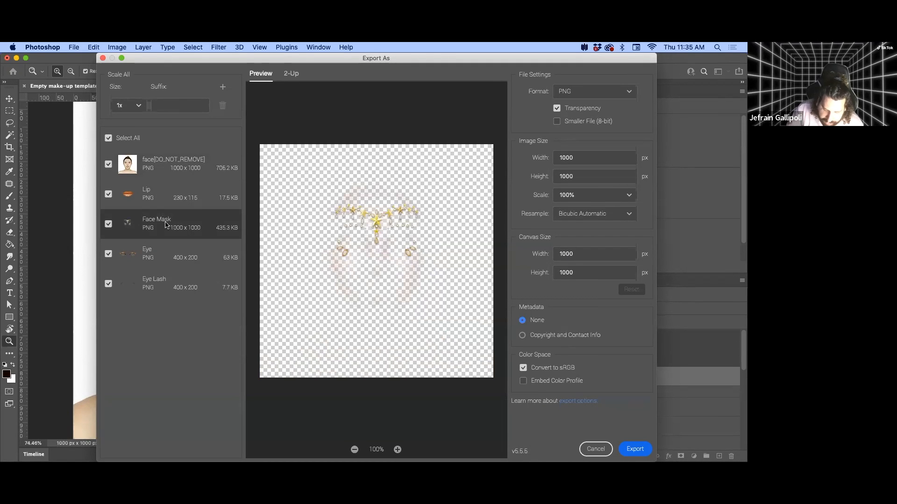
pyautogui.click(595, 449)
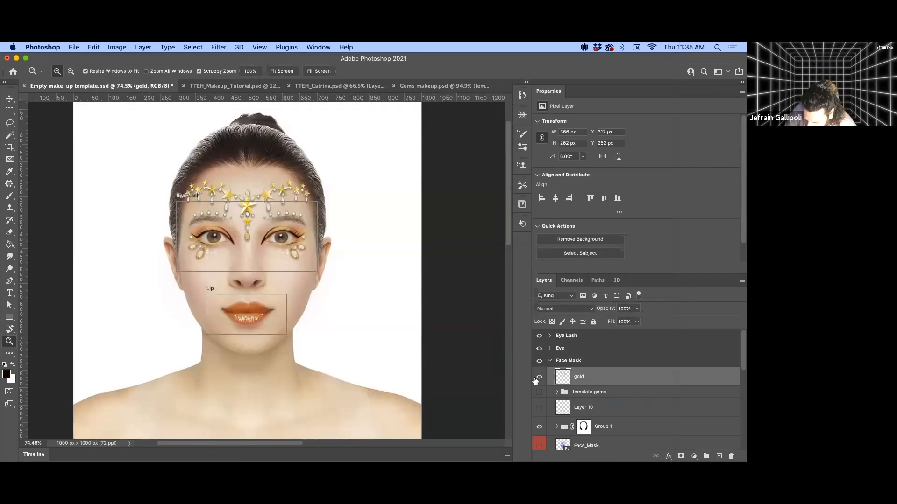
# Hide the gold layer and start exporting all five artboards as transparent PNG files at 1x scale.
pyautogui.click(540, 378)
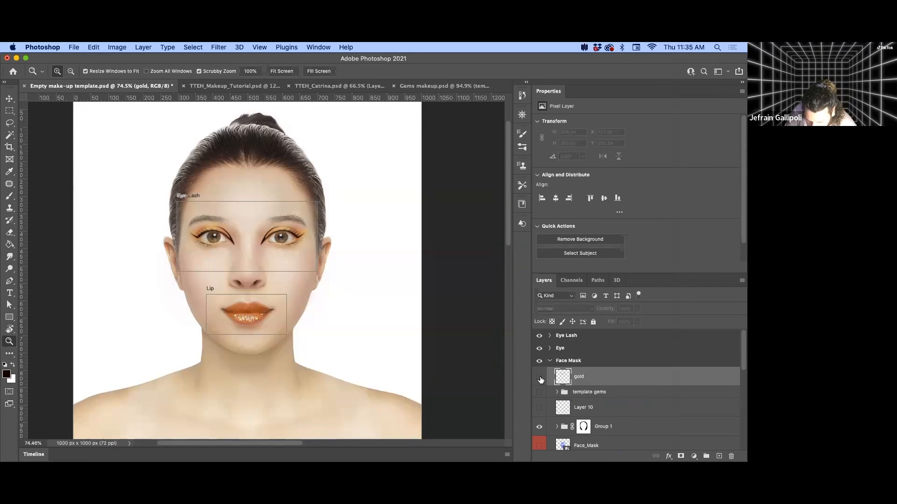
pyautogui.click(75, 47)
pyautogui.moveTo(112, 195)
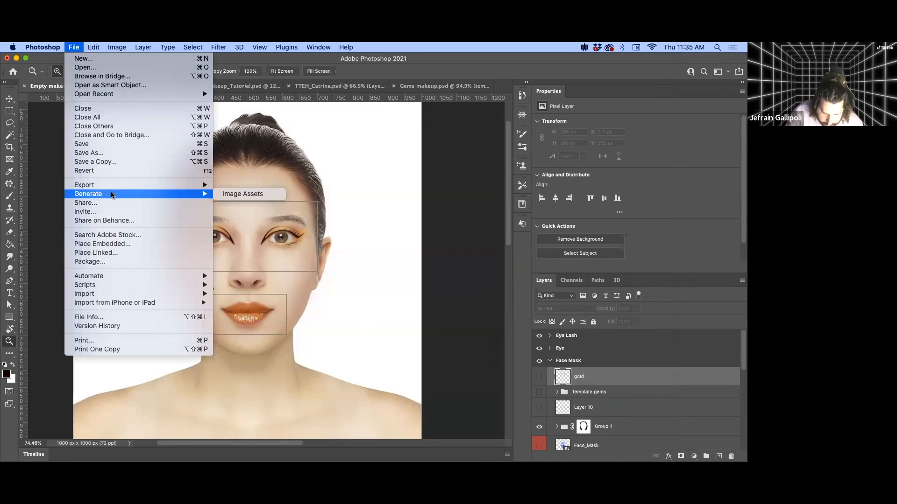
pyautogui.moveTo(194, 185)
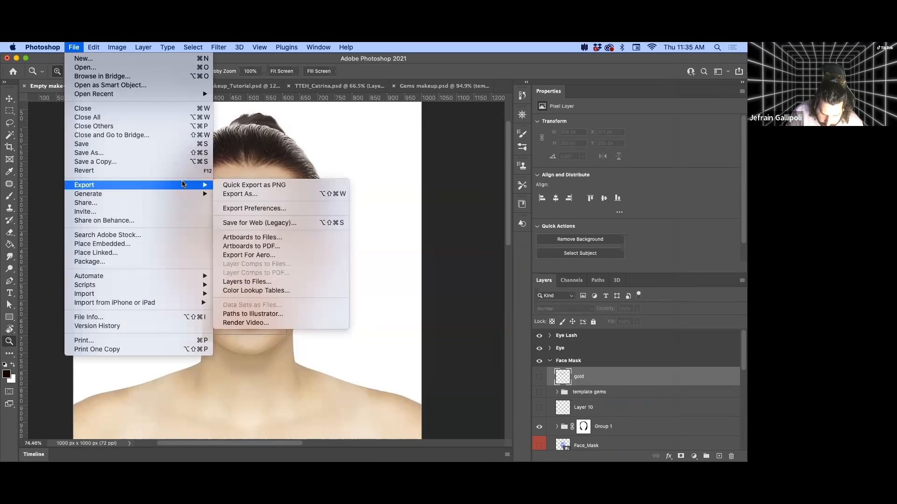
pyautogui.click(274, 195)
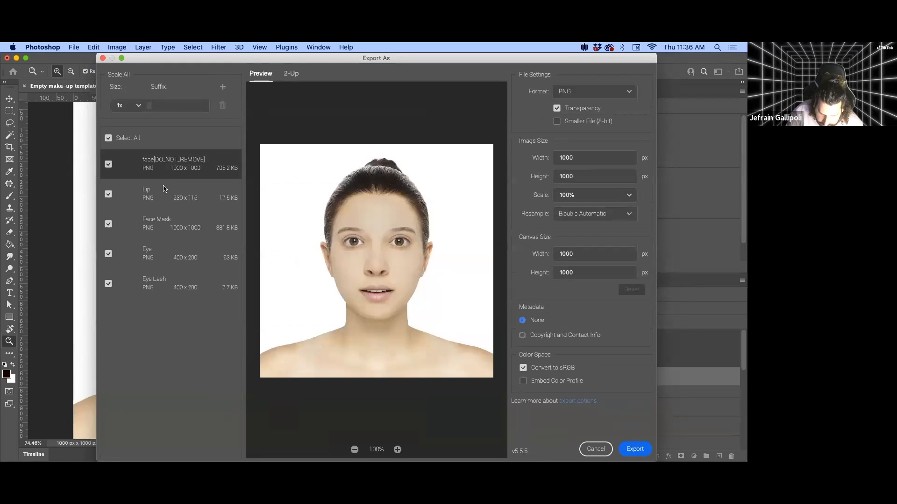
pyautogui.click(637, 449)
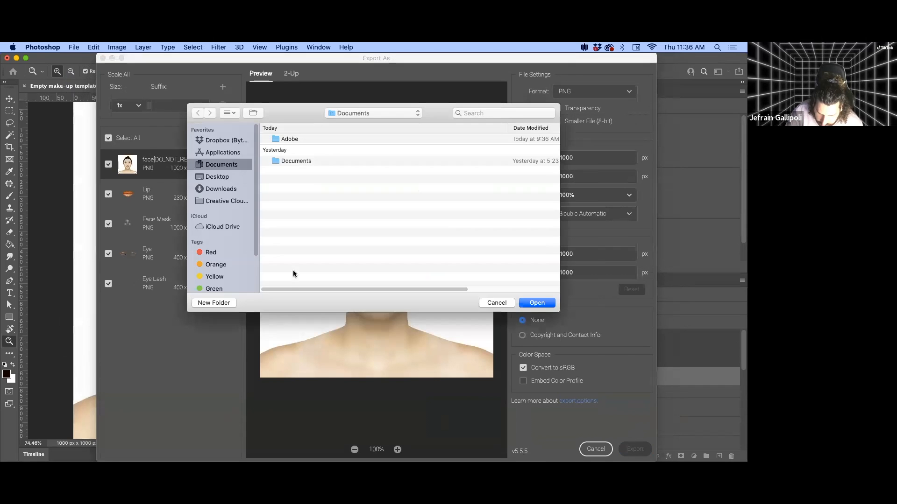
# Create a new folder named Tutorial on the Desktop as the export destination.
pyautogui.click(218, 177)
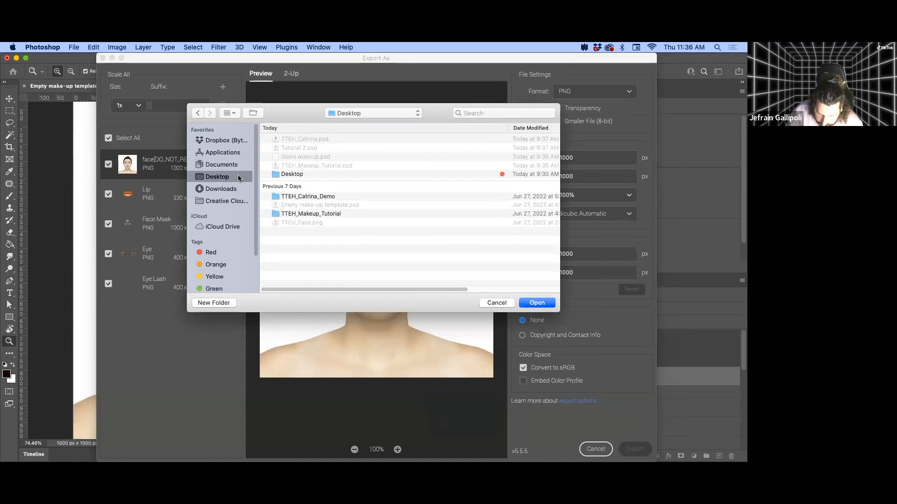
pyautogui.click(225, 302)
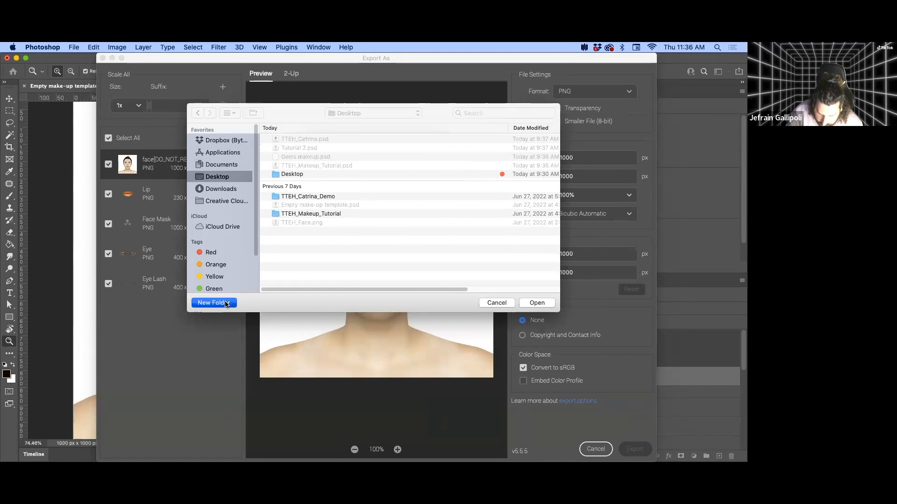
pyautogui.write('Tut')
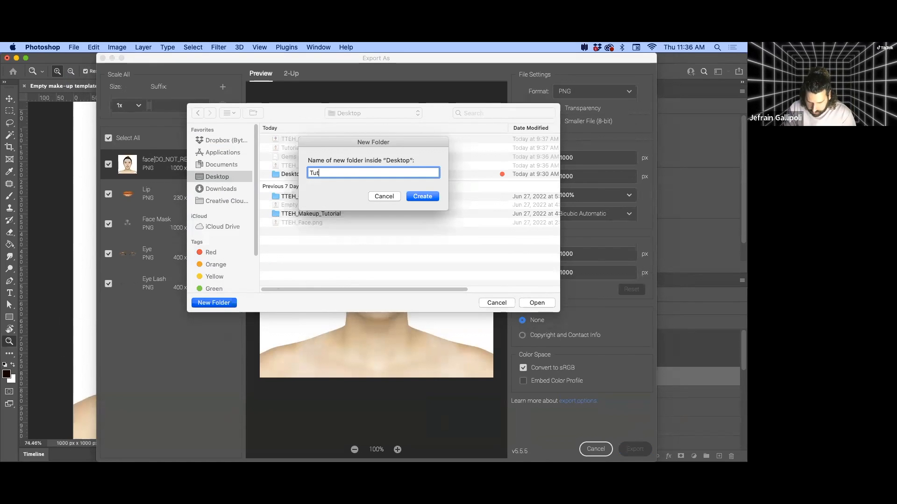
pyautogui.write('orial')
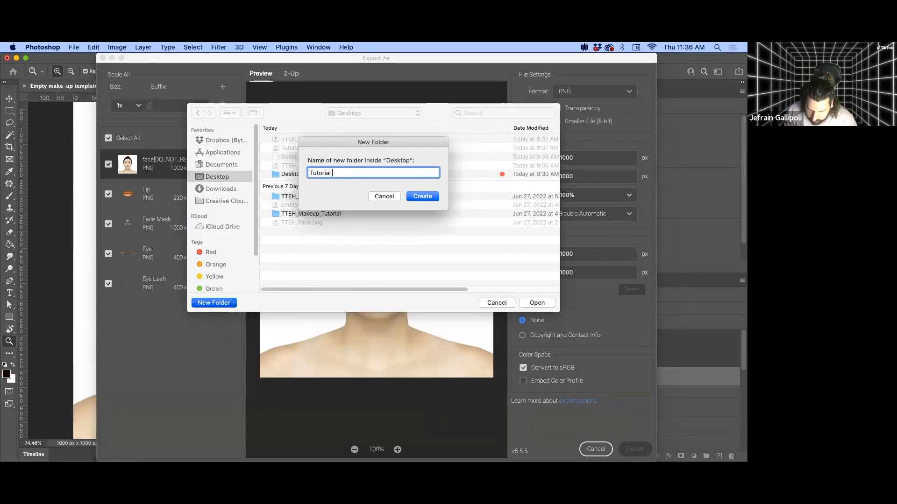
pyautogui.press('Return')
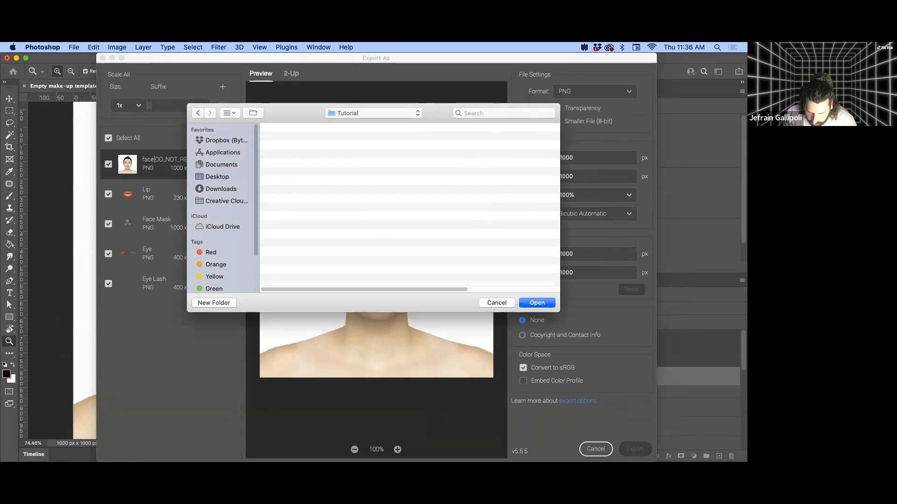
# Export the five artboards as PNG files into the Tutorial folder.
pyautogui.click(538, 304)
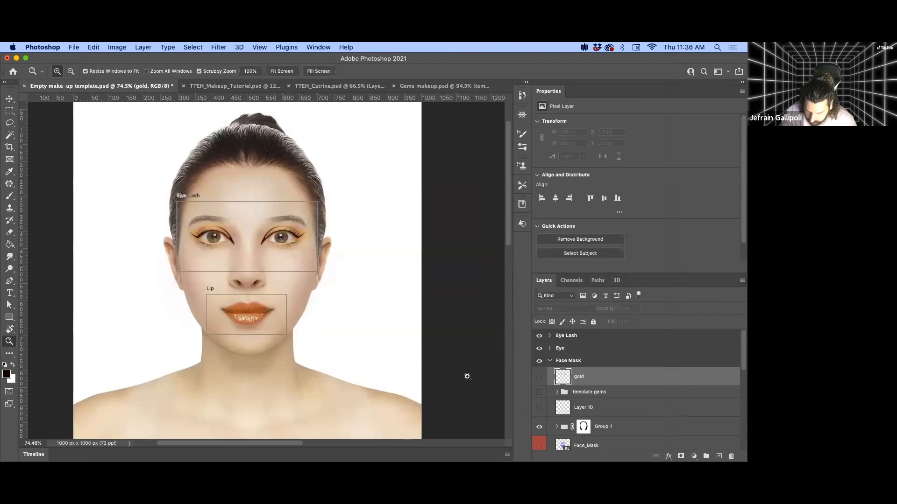
# Show the gold layer and hide Group 1 in the Face Mask artboard.
pyautogui.click(541, 380)
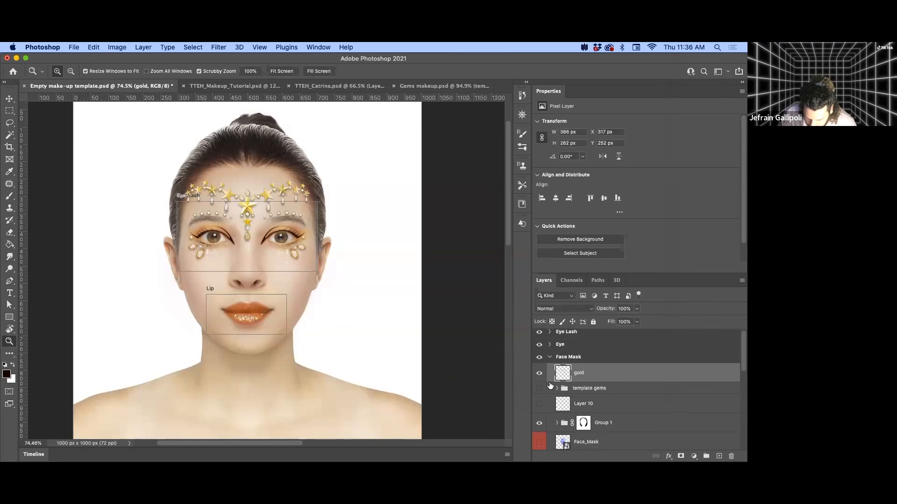
pyautogui.scroll(-1, 538, 397)
pyautogui.click(539, 398)
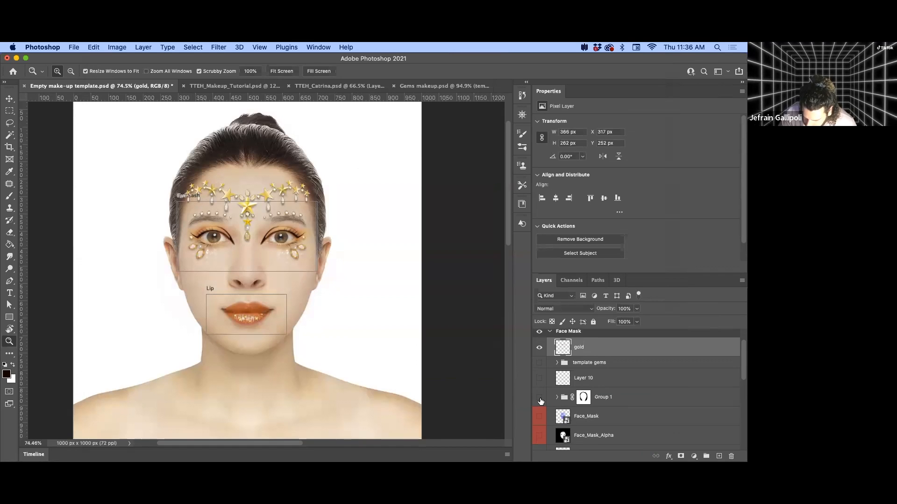
pyautogui.scroll(-3, 541, 401)
pyautogui.scroll(4, 542, 399)
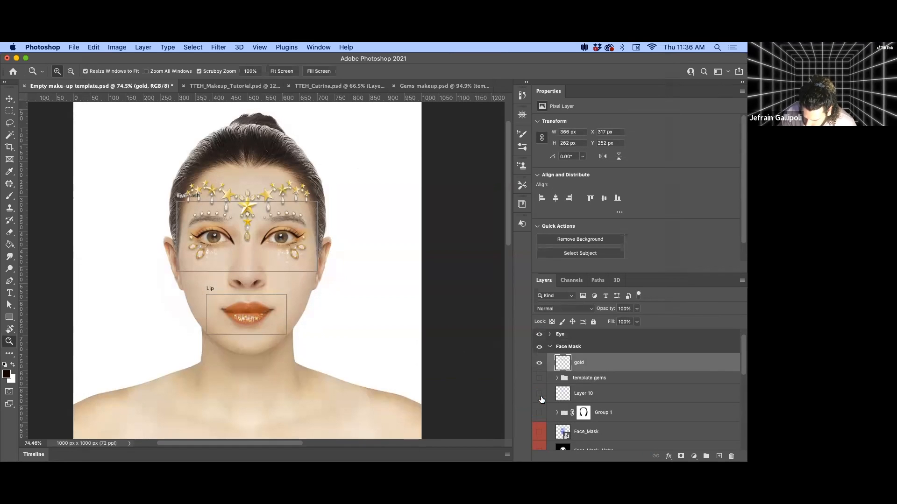
# Export only the Face Mask artboard as a transparent 1x PNG named gems into the Tutorial folder.
pyautogui.click(73, 47)
pyautogui.moveTo(140, 185)
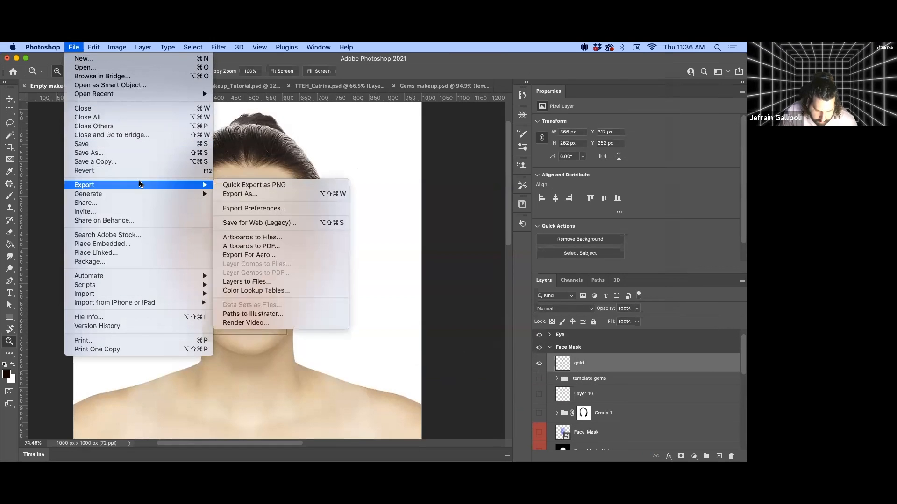
pyautogui.click(243, 195)
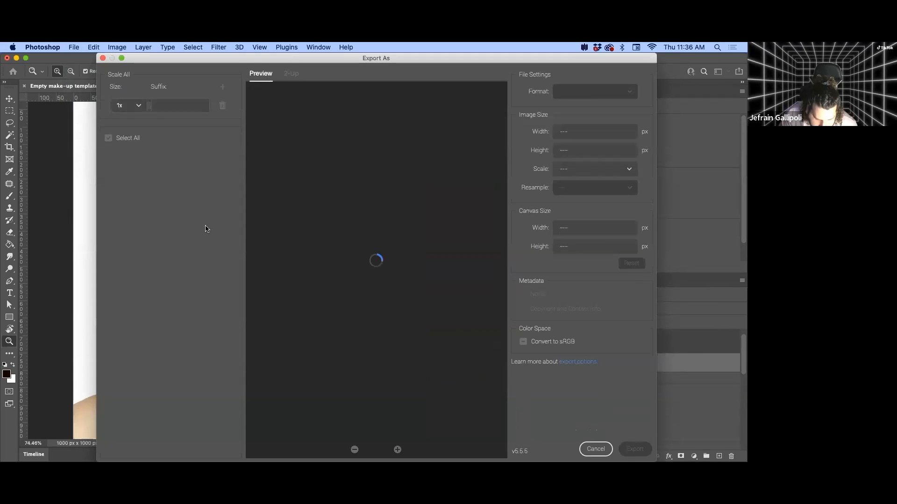
pyautogui.click(109, 164)
pyautogui.click(109, 193)
pyautogui.click(109, 254)
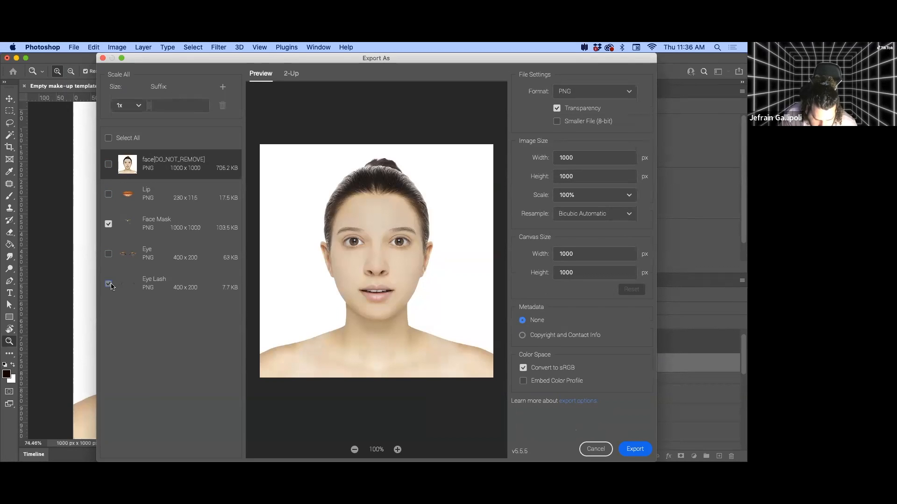
pyautogui.click(123, 229)
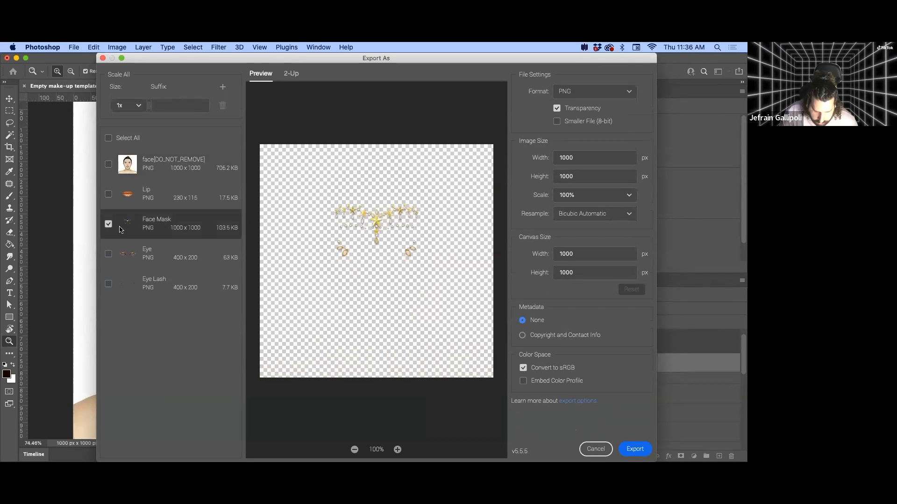
pyautogui.click(625, 446)
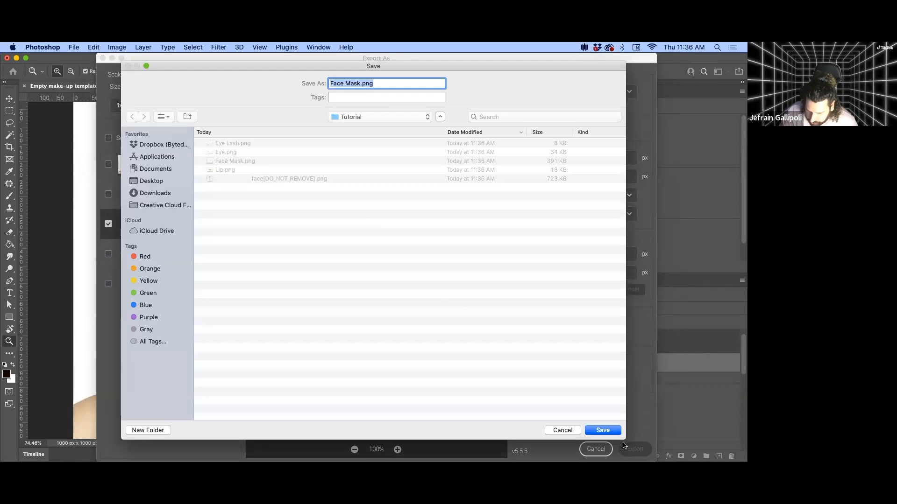
pyautogui.write('gems')
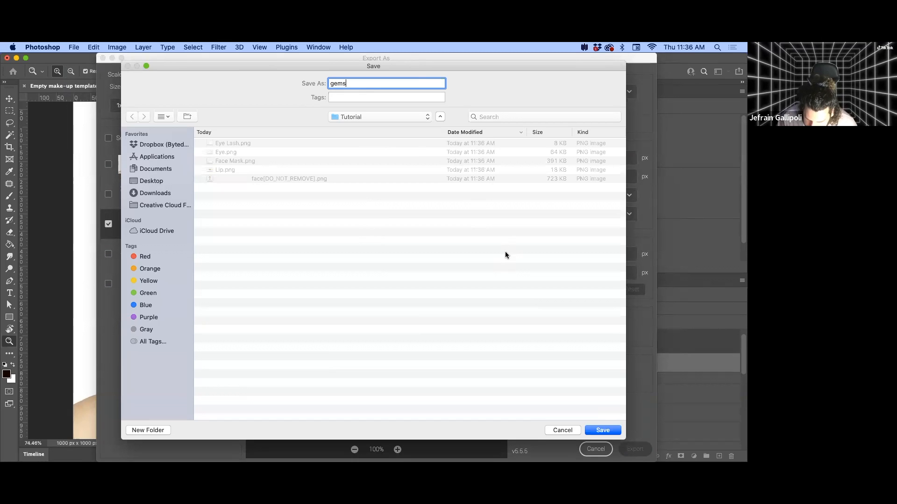
pyautogui.click(602, 430)
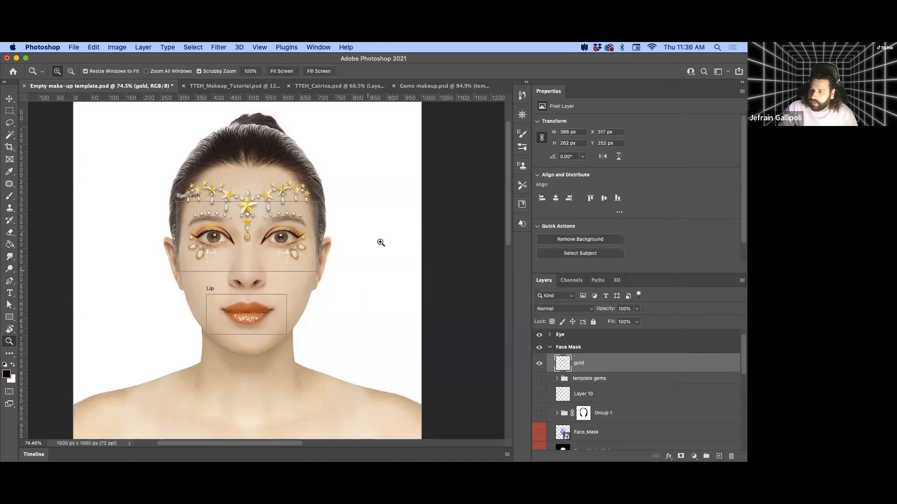
# Switch to Finder, check the exported PNG files in the Tutorial folder, and close the folder window.
pyautogui.press('super+Tab')
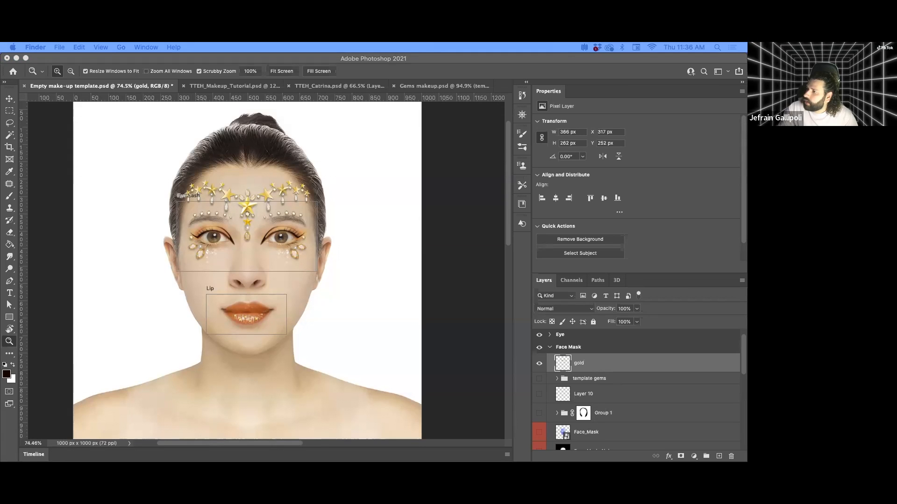
pyautogui.moveTo(745, 164); pyautogui.dragTo(280, 163)
pyautogui.click(295, 201)
pyautogui.click(315, 210)
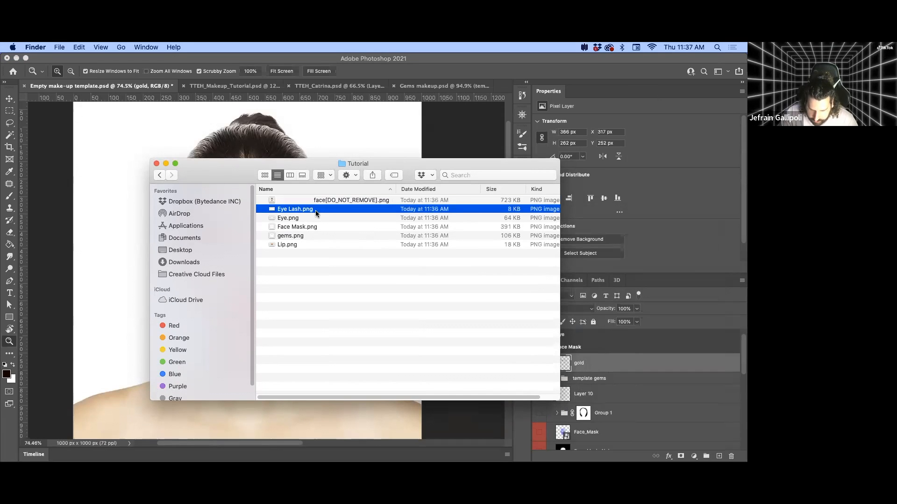
pyautogui.click(312, 218)
pyautogui.click(313, 227)
pyautogui.click(313, 236)
pyautogui.click(315, 246)
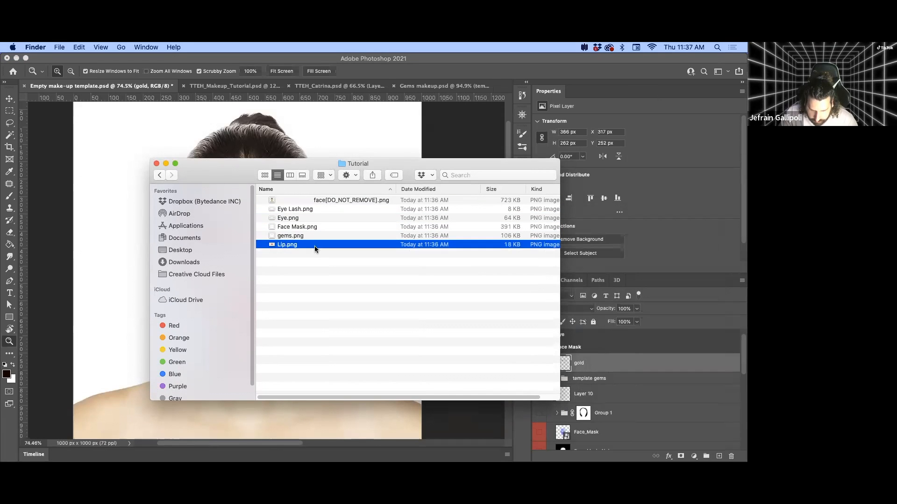
pyautogui.click(298, 210)
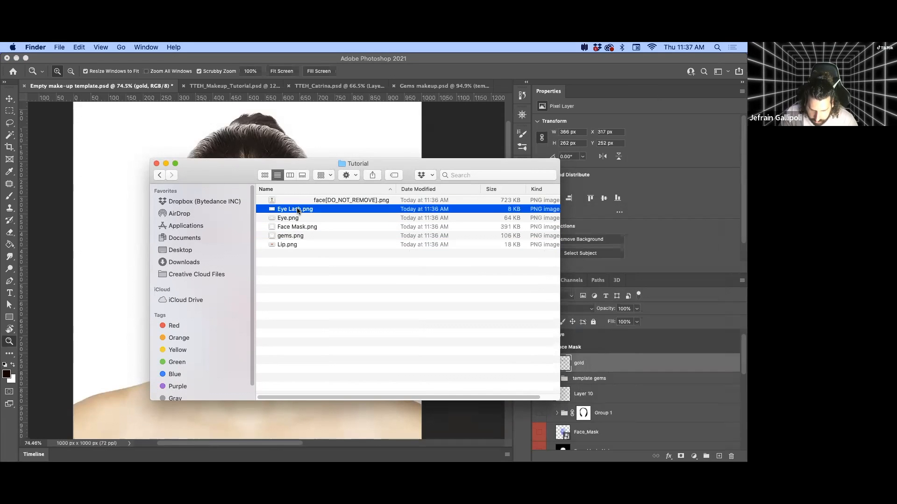
pyautogui.click(157, 164)
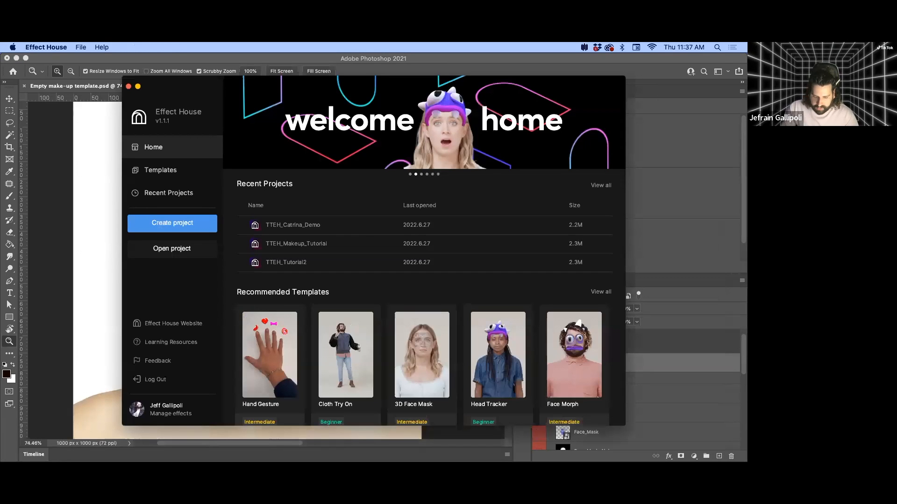
# Switch to Effect House, create a new project and enlarge its window to fill the screen.
pyautogui.moveTo(195, 87); pyautogui.dragTo(188, 90)
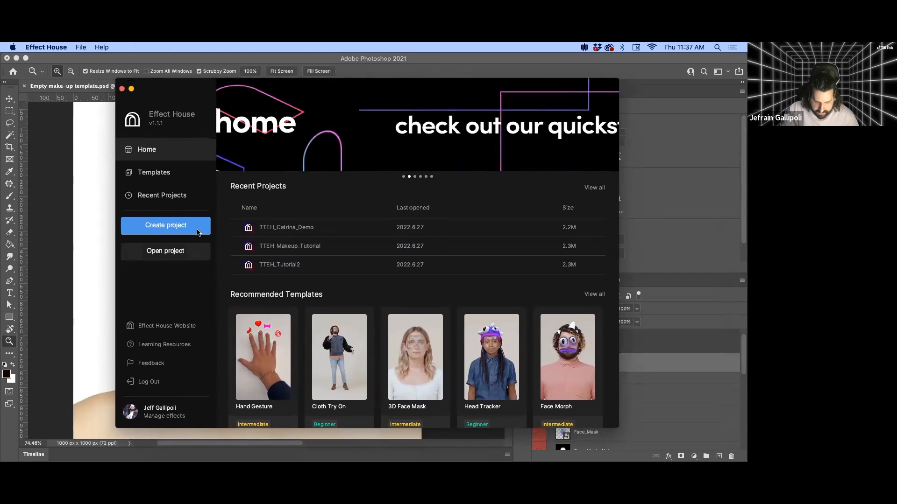
pyautogui.click(158, 228)
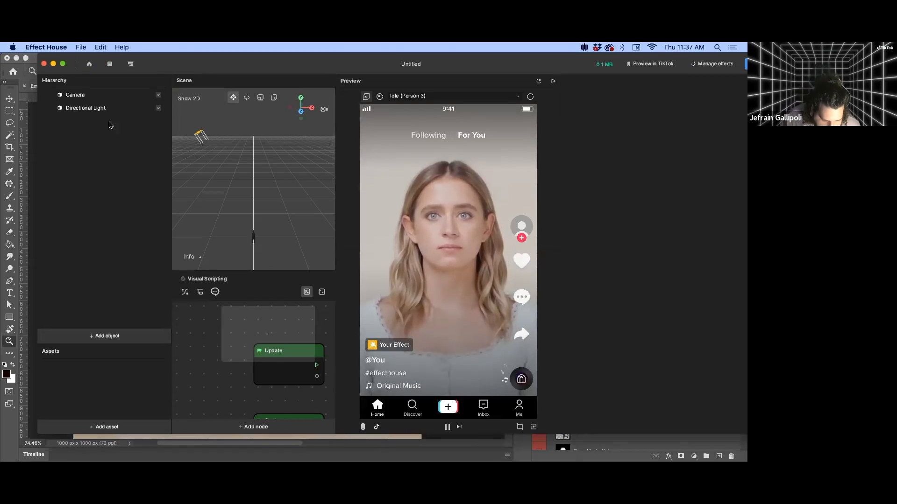
pyautogui.doubleClick(121, 59)
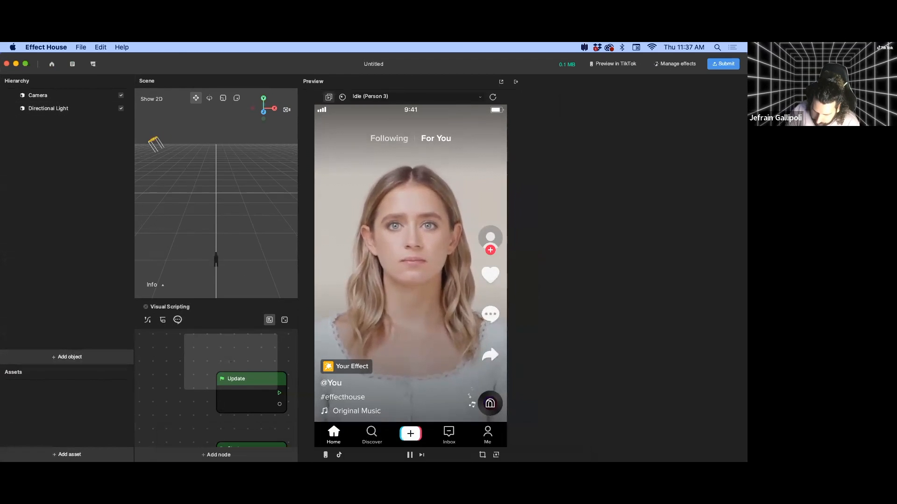
# Import gems.png, Eye Lash.png, Eye.png, Face Mask.png and Lip.png from the Desktop's Tutorial folder as assets.
pyautogui.click(69, 455)
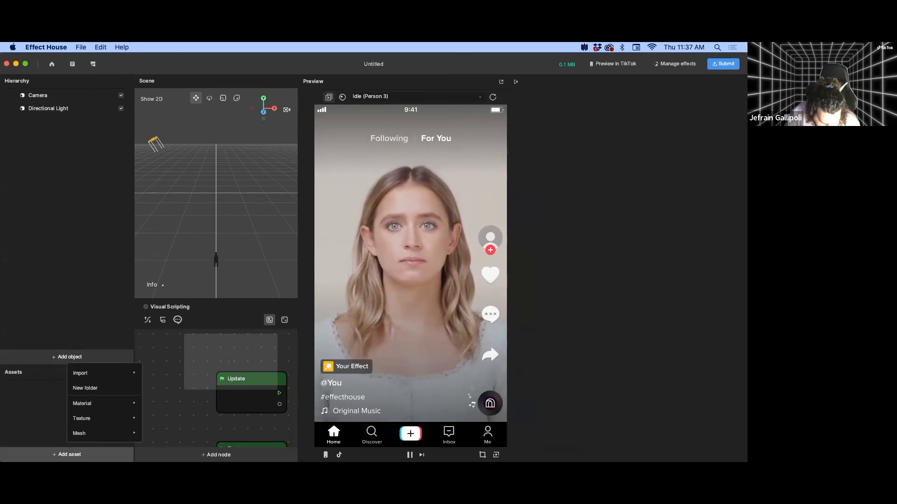
pyautogui.moveTo(95, 377)
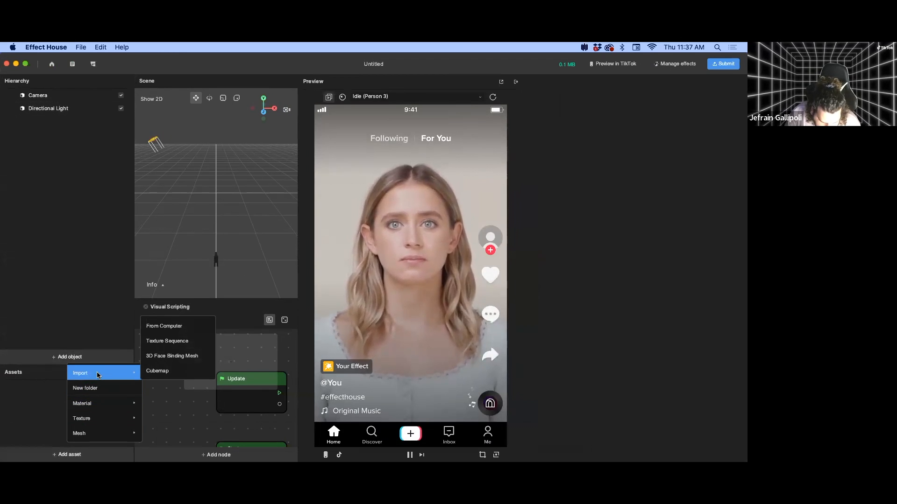
pyautogui.click(184, 324)
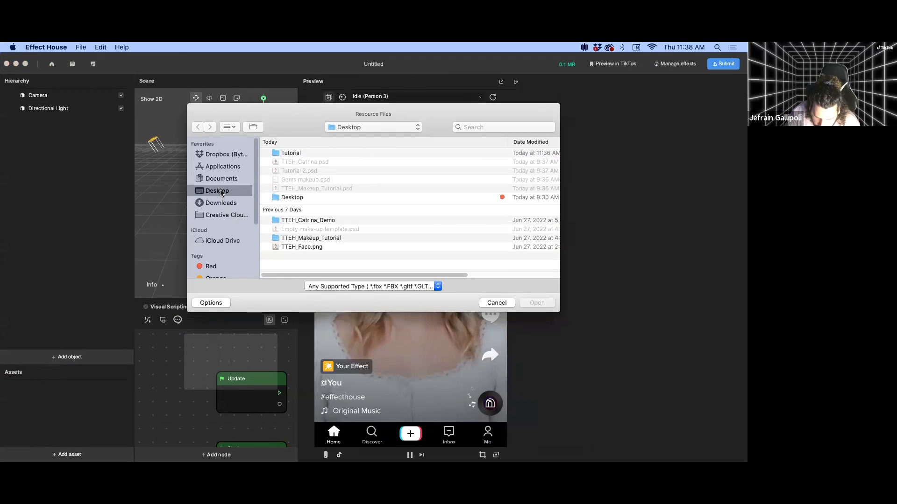
pyautogui.doubleClick(299, 154)
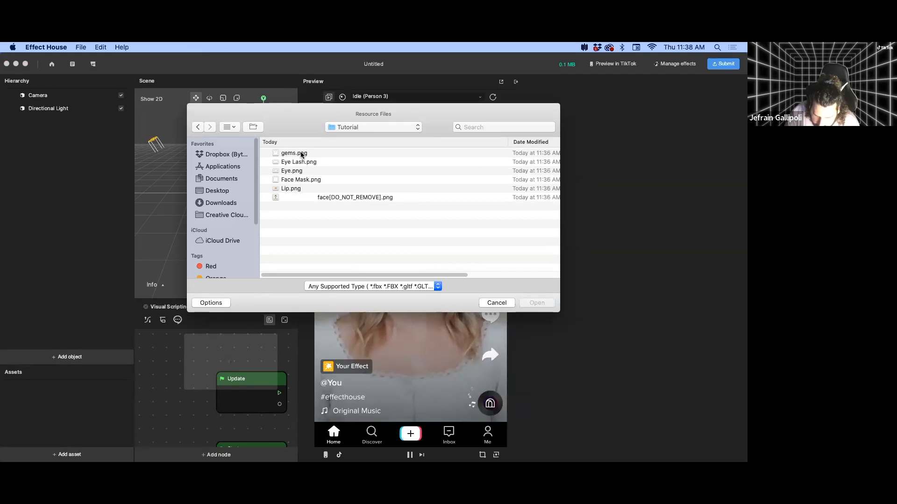
pyautogui.click(301, 155)
pyautogui.keyDown('shift'); pyautogui.click(313, 189); pyautogui.keyUp('shift')
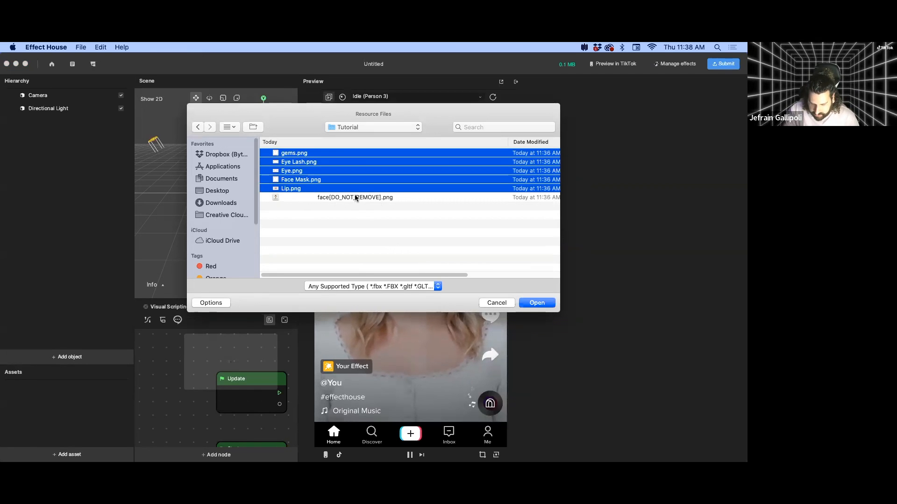
pyautogui.click(540, 305)
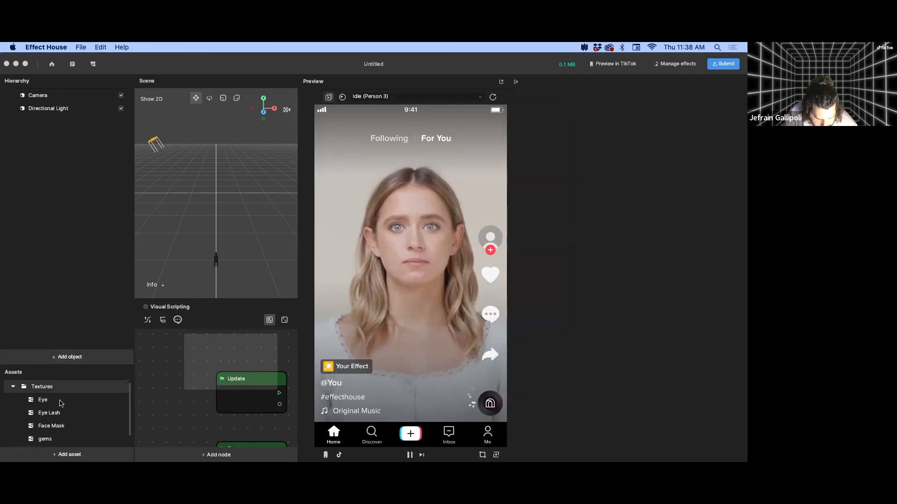
# Preview the imported Eye, Eye Lash, Face Mask, gems and Lip textures one by one.
pyautogui.click(54, 392)
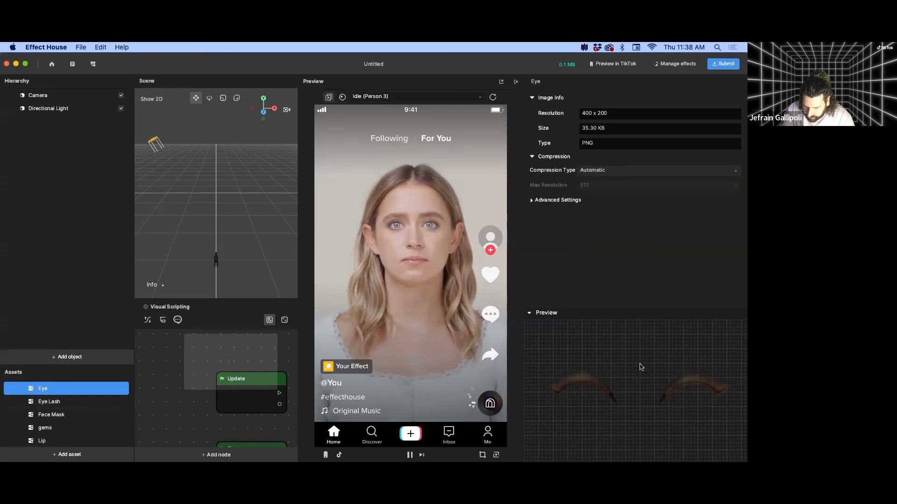
pyautogui.click(62, 403)
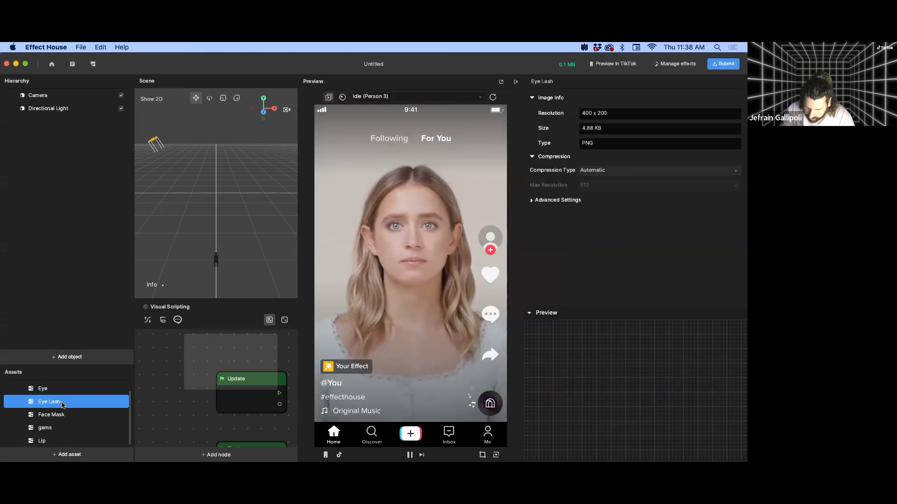
pyautogui.click(53, 416)
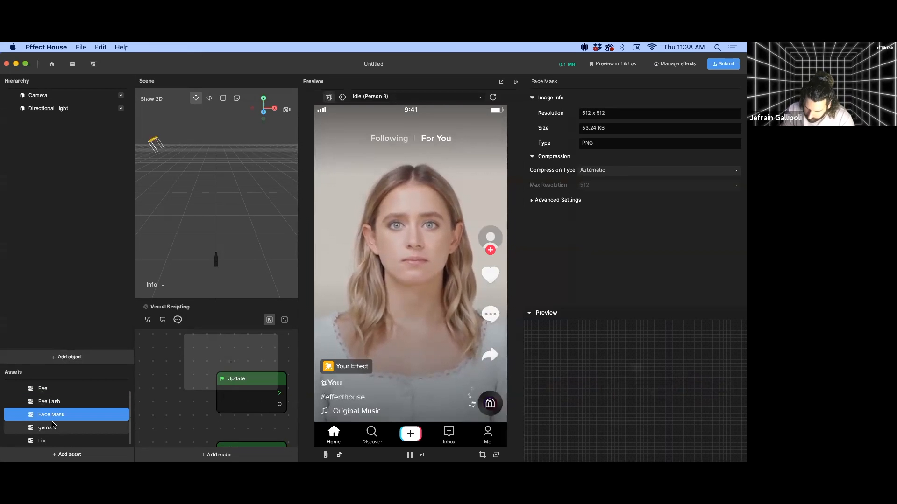
pyautogui.click(53, 426)
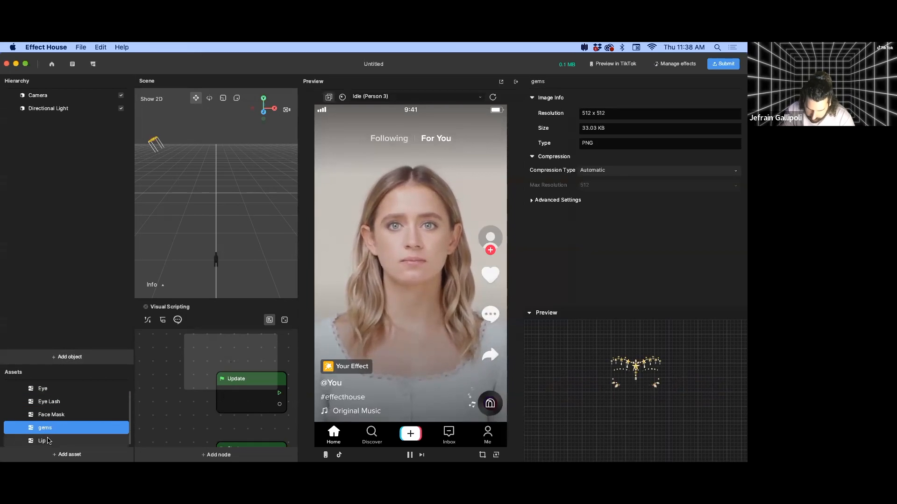
pyautogui.click(45, 441)
pyautogui.scroll(1, 57, 395)
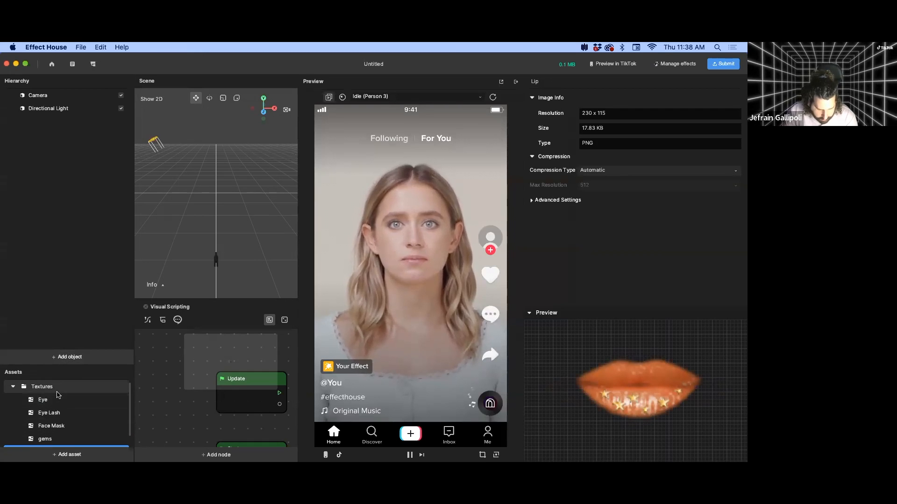
pyautogui.click(56, 400)
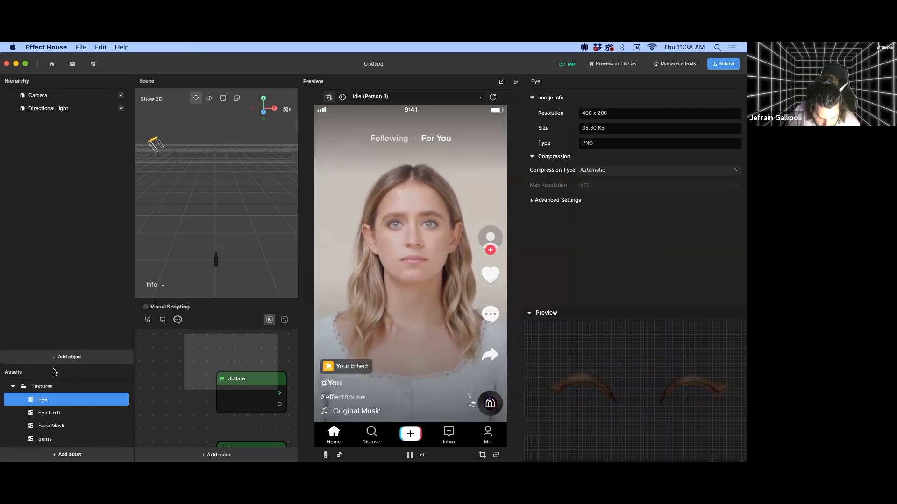
pyautogui.click(80, 360)
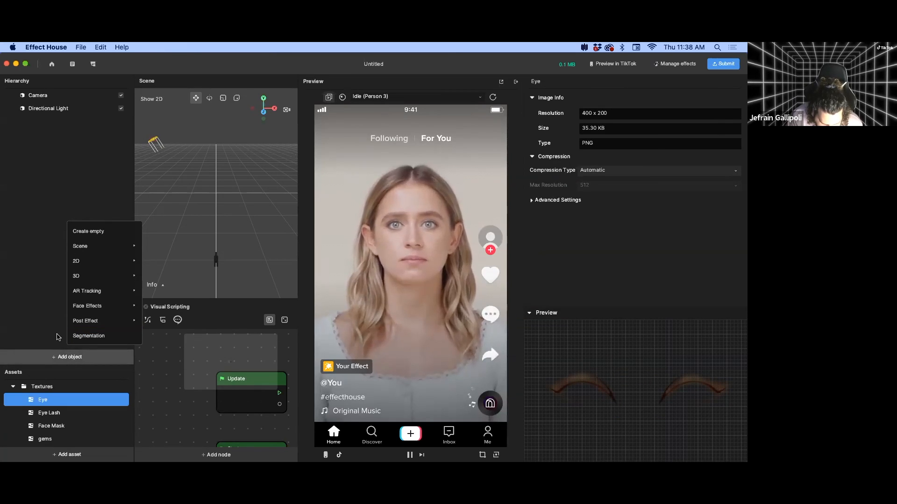
pyautogui.click(48, 301)
pyautogui.click(48, 298)
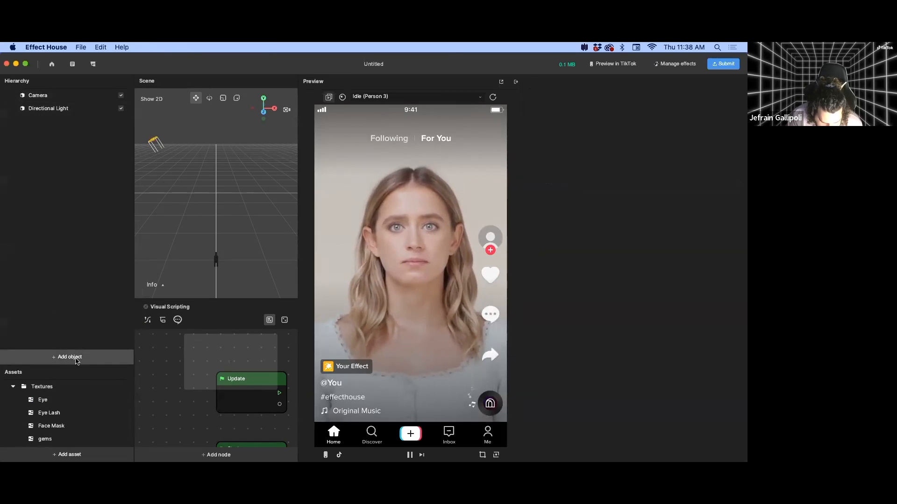
# Add a Face Mask object from the face effects to the scene.
pyautogui.click(92, 362)
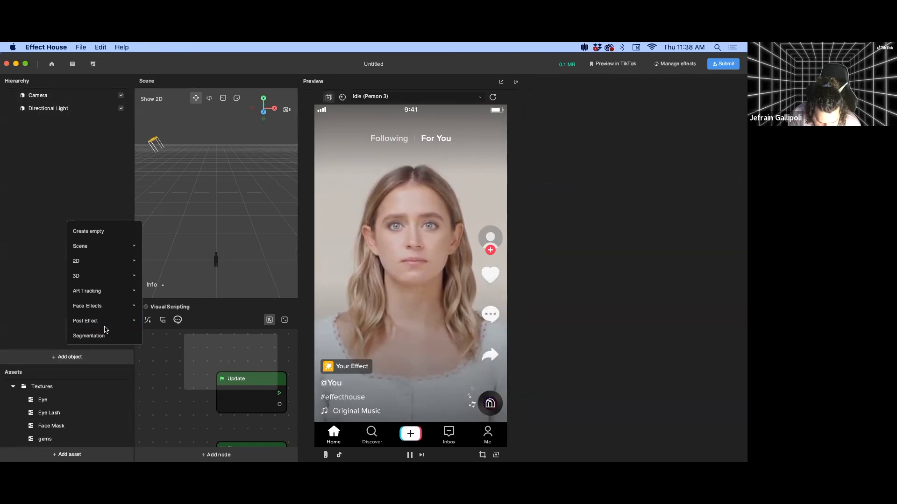
pyautogui.moveTo(110, 311)
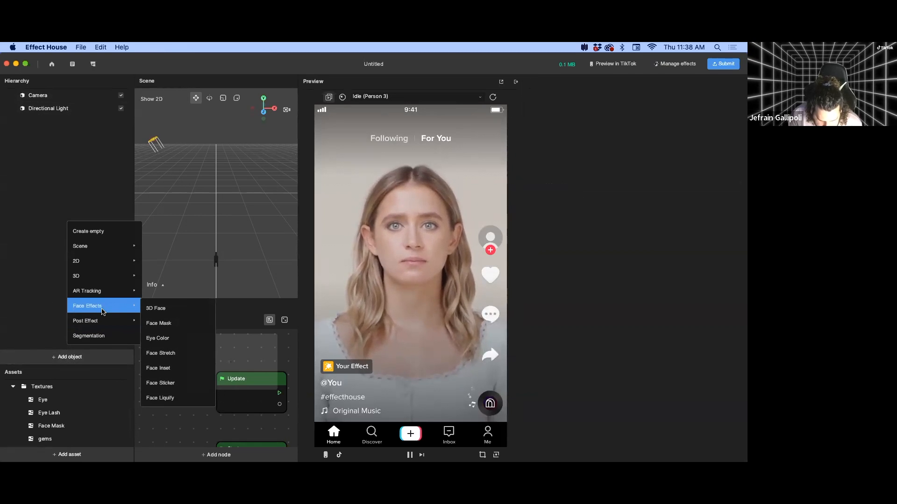
pyautogui.click(182, 325)
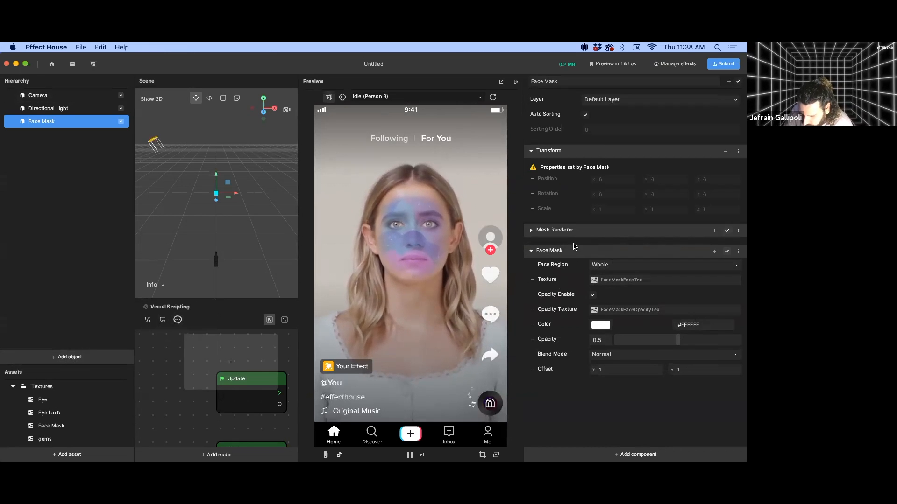
# Try the Eye, Eyelash and Lips face regions on the face mask, then return it to Whole.
pyautogui.click(611, 267)
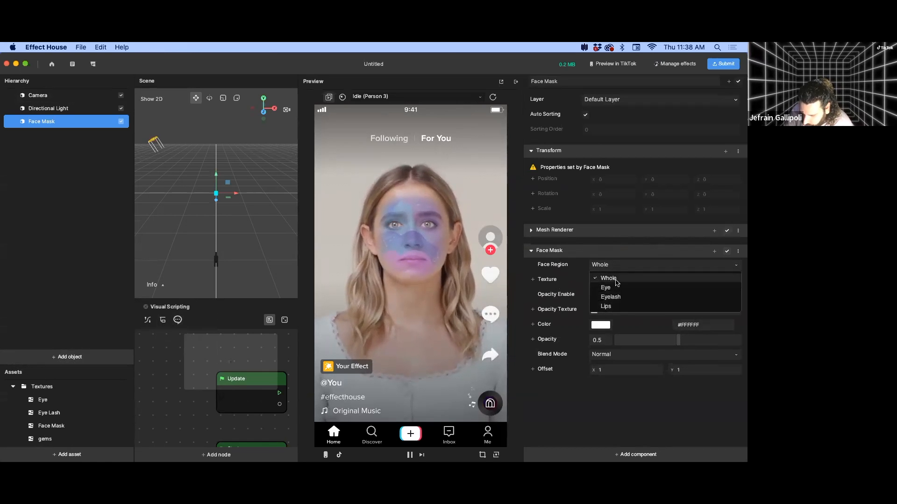
pyautogui.click(612, 287)
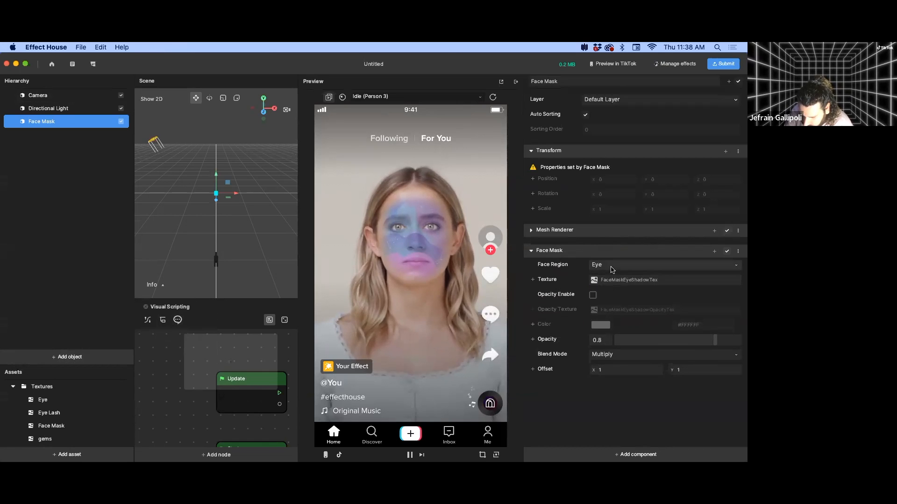
pyautogui.click(611, 269)
pyautogui.click(620, 299)
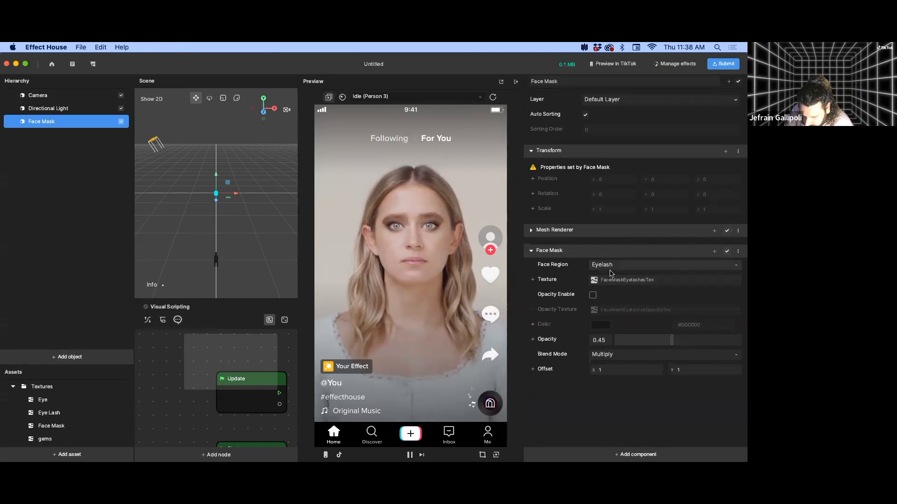
pyautogui.click(610, 269)
pyautogui.click(615, 307)
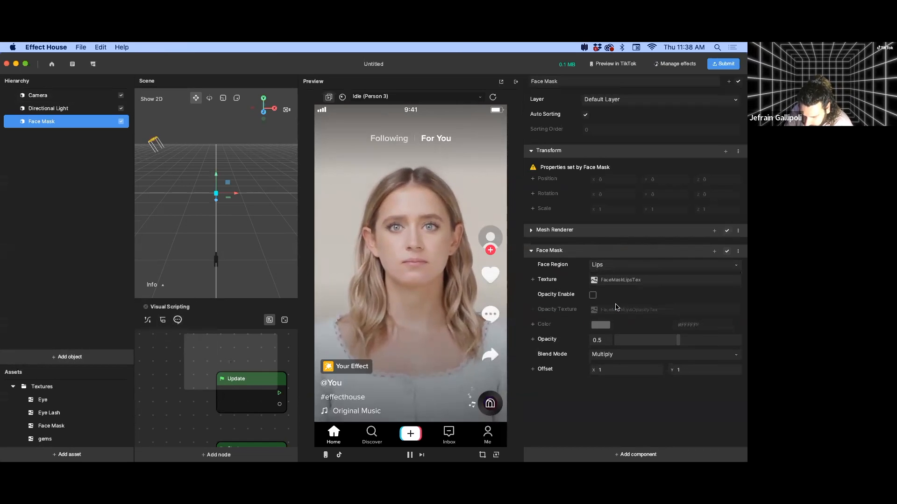
pyautogui.click(613, 269)
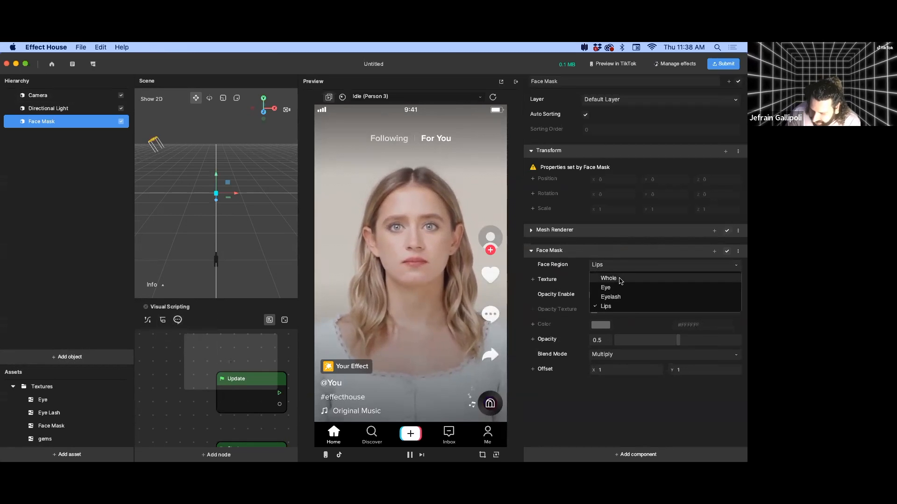
pyautogui.click(620, 279)
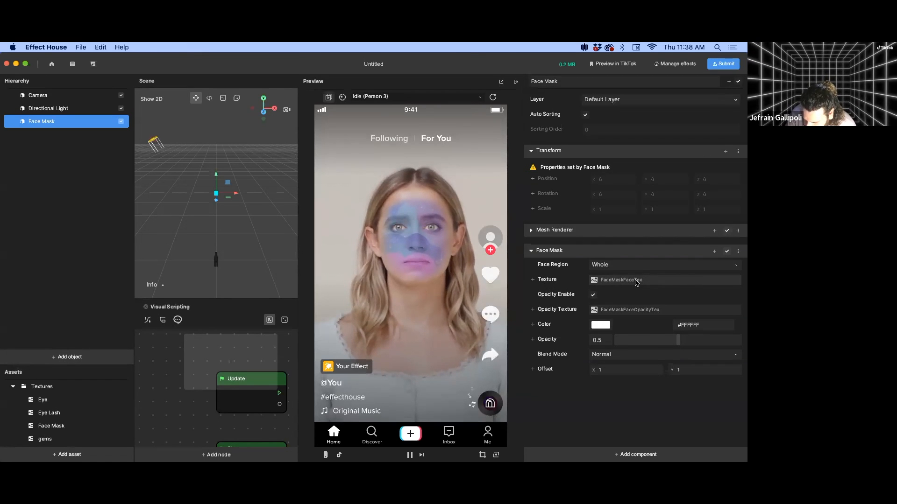
# Assign the imported Face Mask texture as the face mask's texture.
pyautogui.click(635, 282)
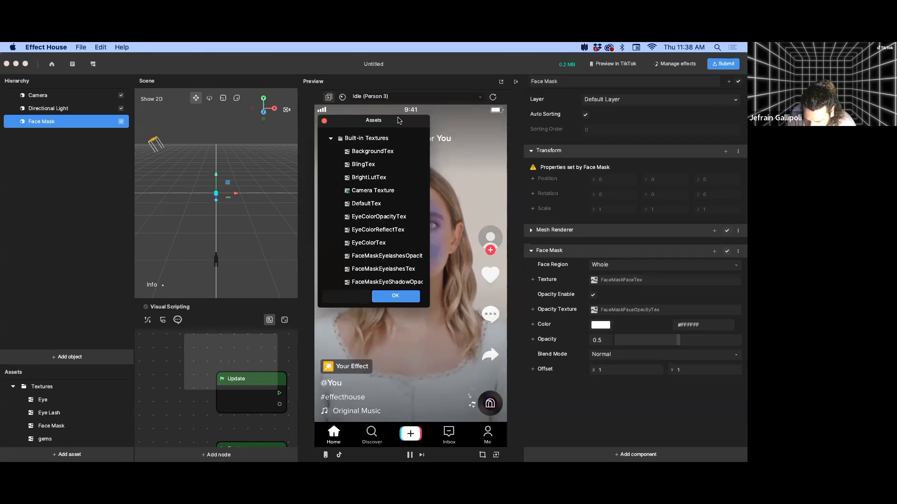
pyautogui.moveTo(399, 120); pyautogui.dragTo(330, 131)
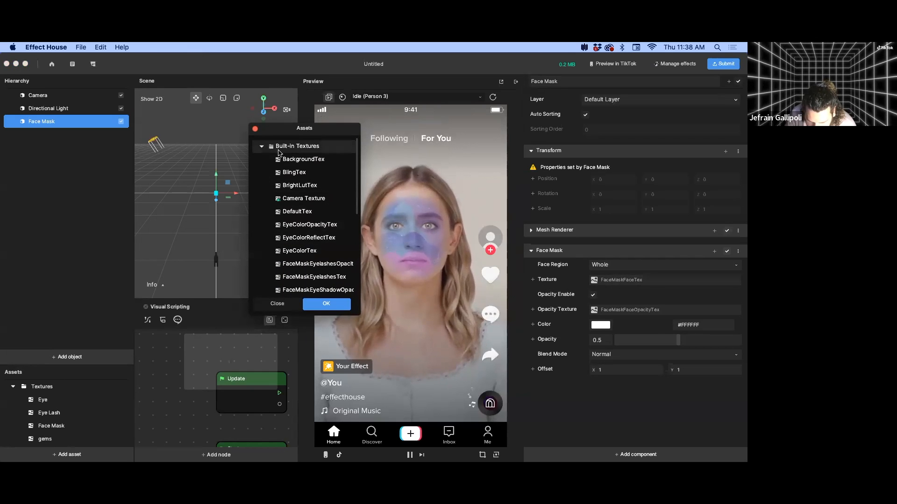
pyautogui.click(261, 147)
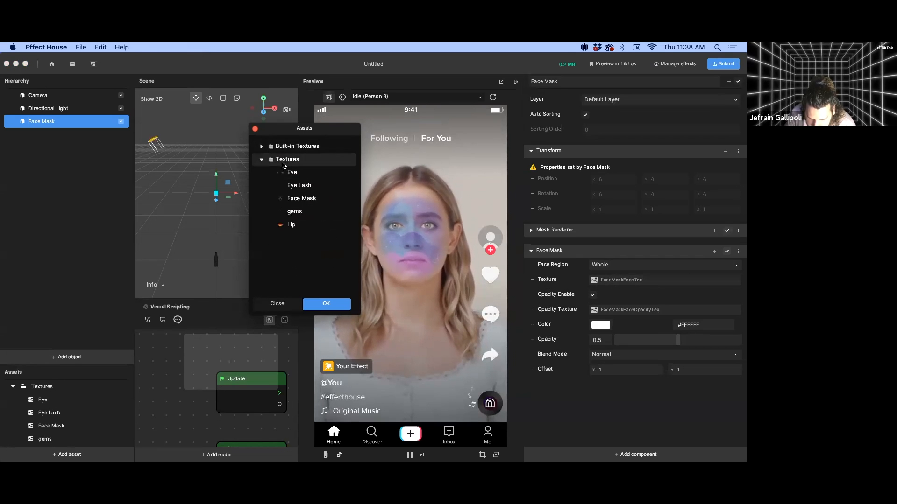
pyautogui.click(310, 201)
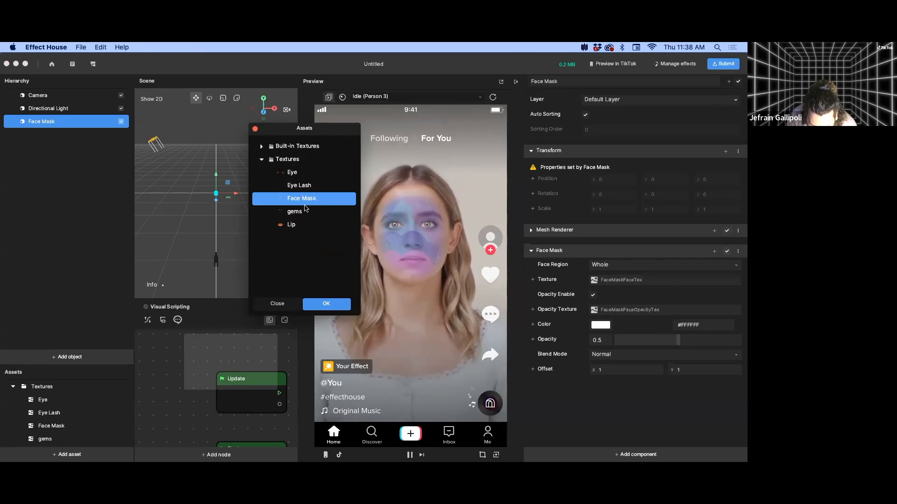
pyautogui.click(345, 304)
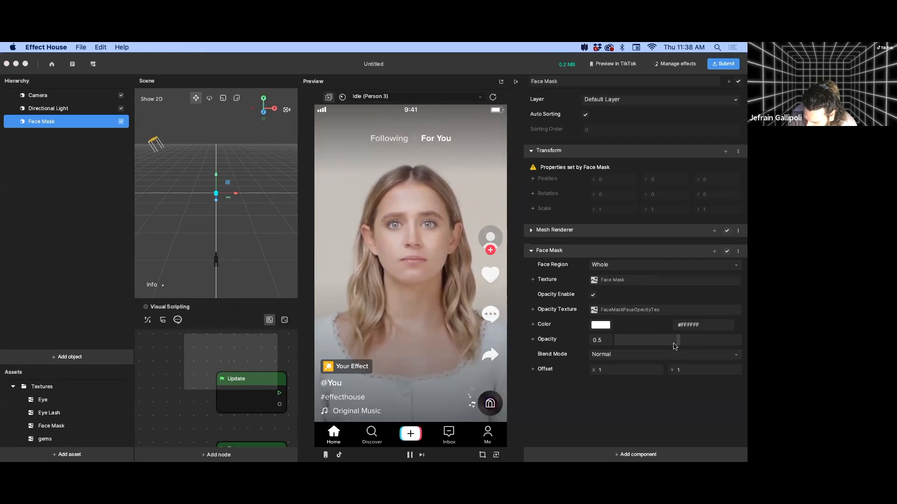
# Set the face mask's opacity to 1 and its blend mode to Multiply.
pyautogui.moveTo(679, 345); pyautogui.dragTo(742, 345)
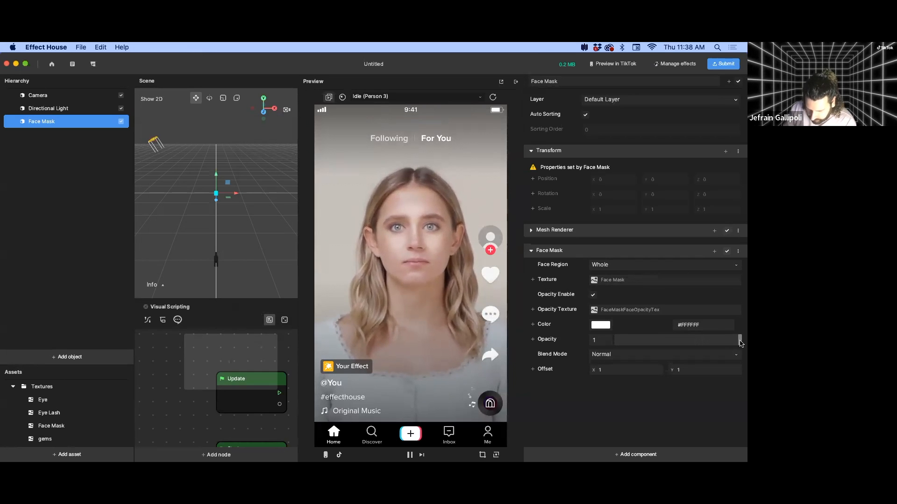
pyautogui.click(632, 358)
pyautogui.click(633, 377)
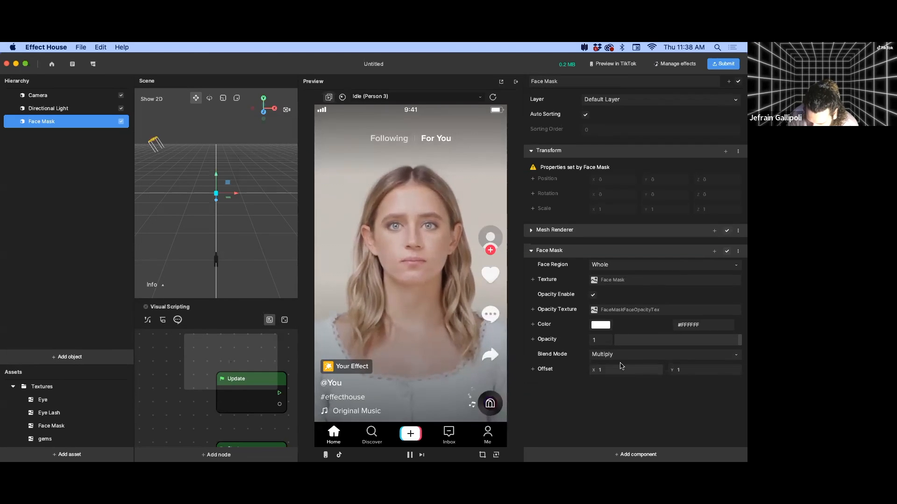
# Try the Color Burn and Lighten blend modes on the face mask, then return it to Multiply.
pyautogui.click(620, 356)
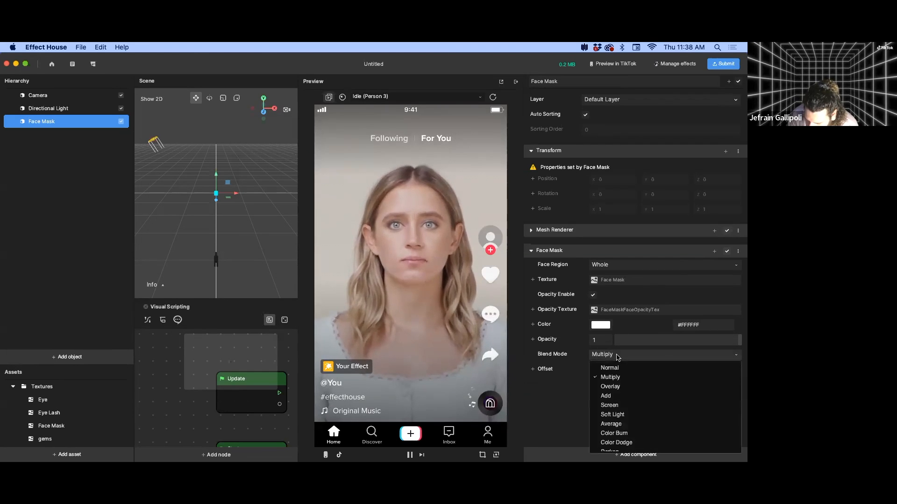
pyautogui.click(626, 433)
pyautogui.click(616, 356)
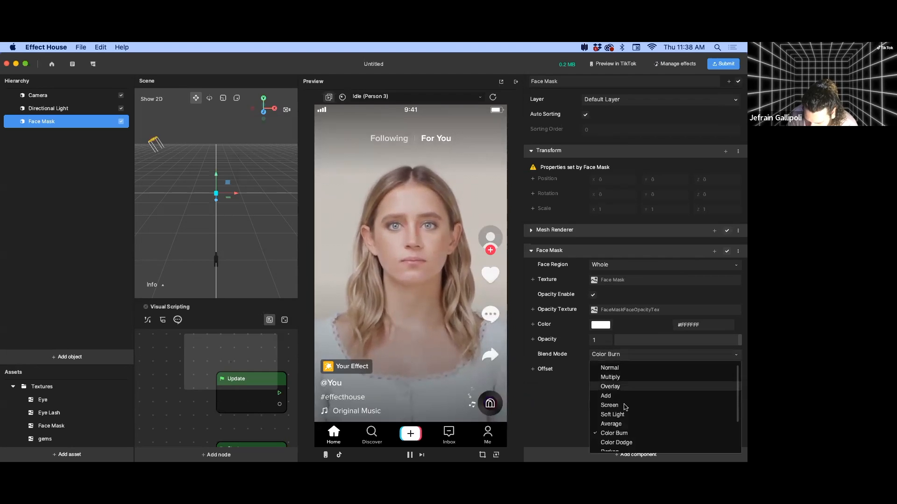
pyautogui.click(626, 434)
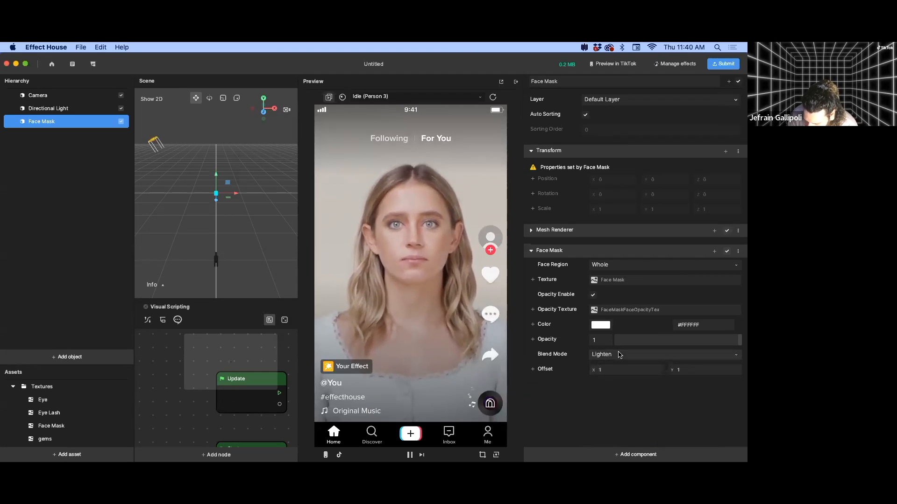
pyautogui.click(619, 355)
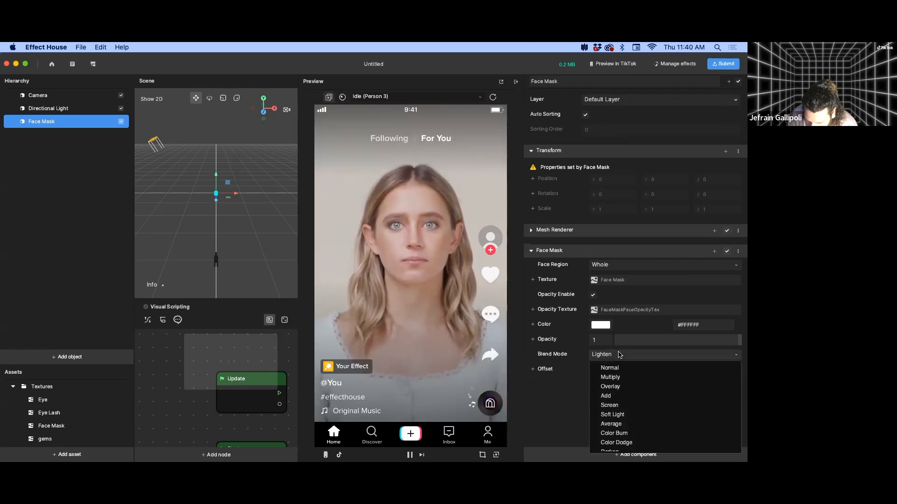
pyautogui.click(634, 379)
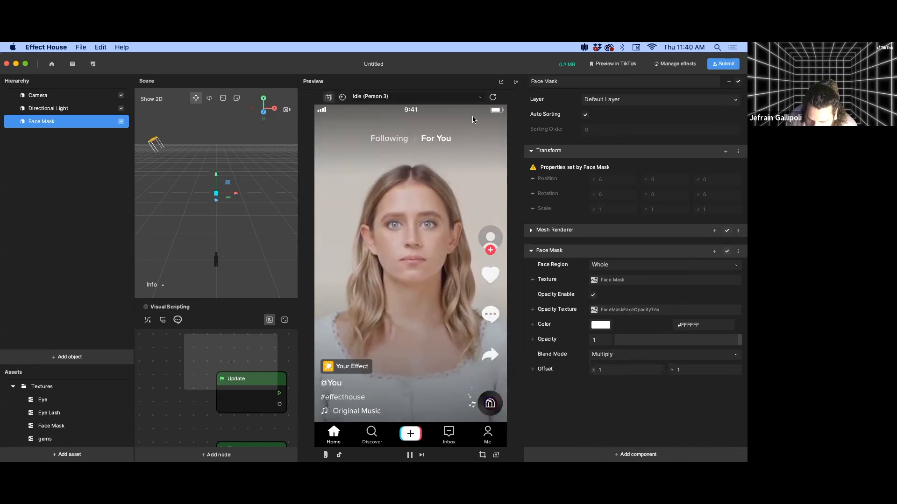
# Preview the effect on Idle (Person 1) and compare the face mask's Normal and Multiply blend modes, ending on Multiply.
pyautogui.click(477, 99)
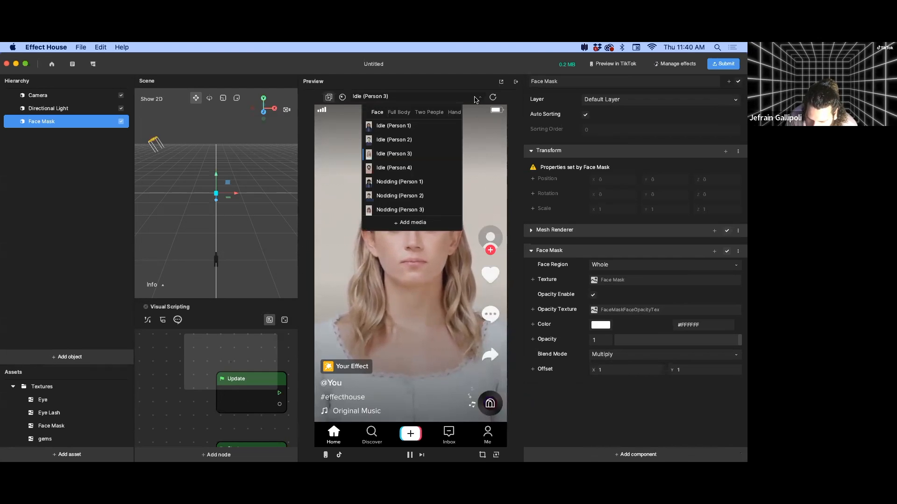
pyautogui.click(413, 126)
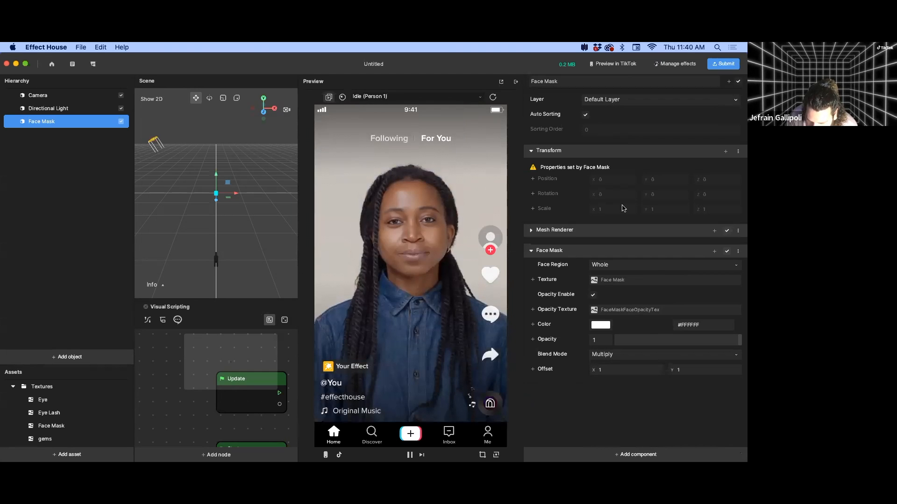
pyautogui.click(628, 358)
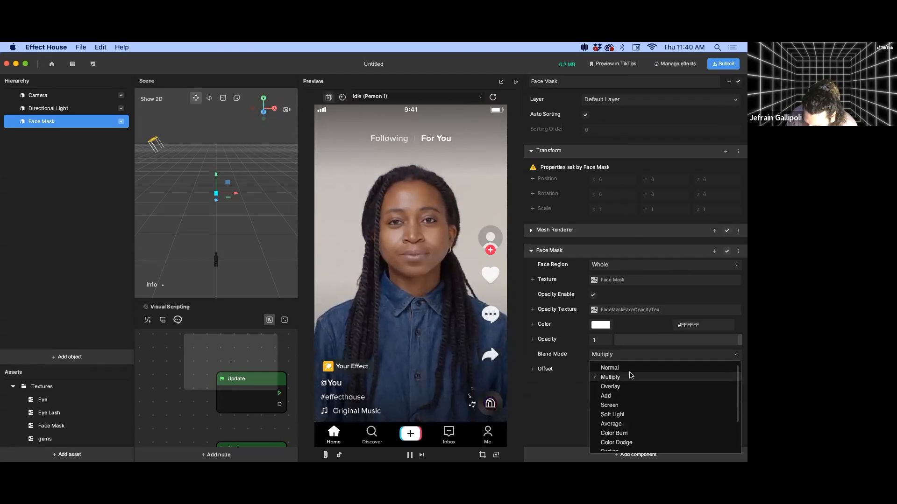
pyautogui.click(629, 372)
pyautogui.click(613, 356)
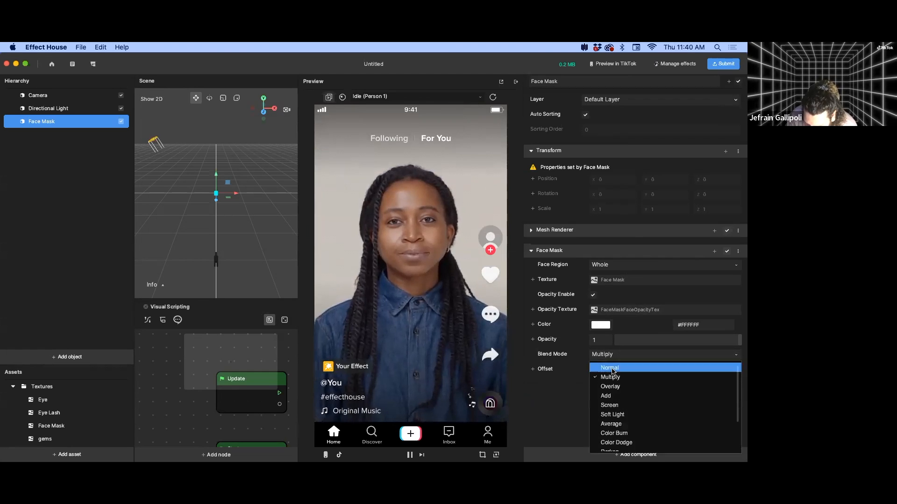
pyautogui.click(640, 367)
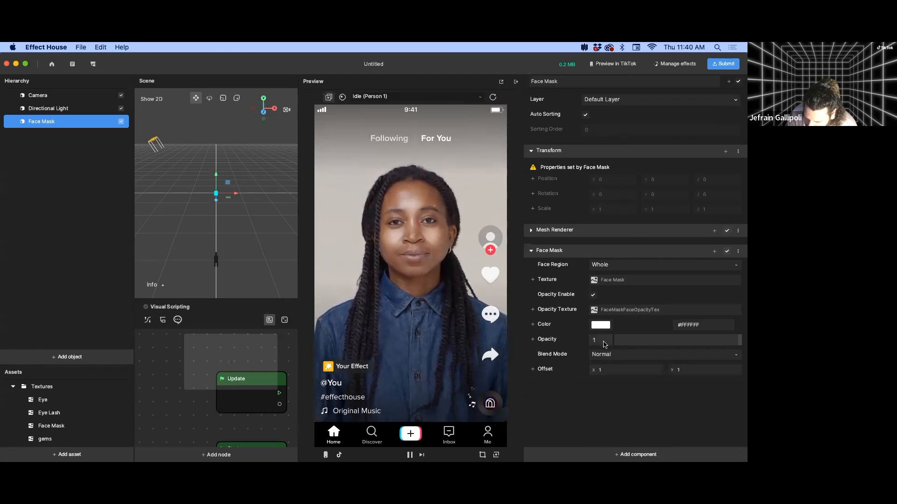
pyautogui.click(612, 354)
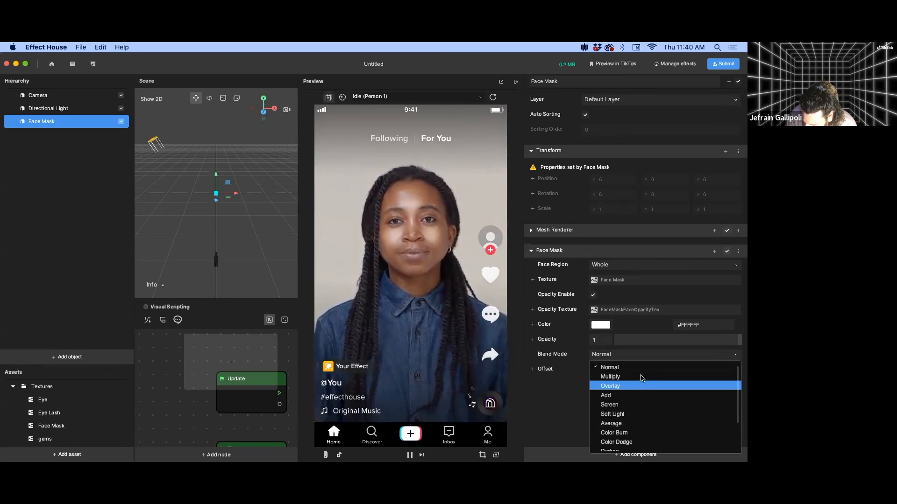
pyautogui.click(616, 377)
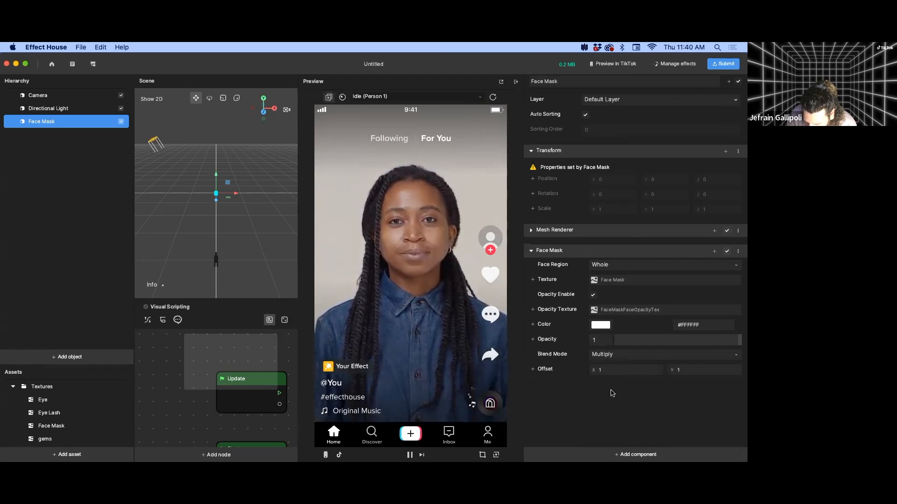
# Preview the Multiply face mask on Idle (Person 2), Idle (Person 4) and Nodding (Person 2), ending on Idle (Person 3).
pyautogui.click(390, 97)
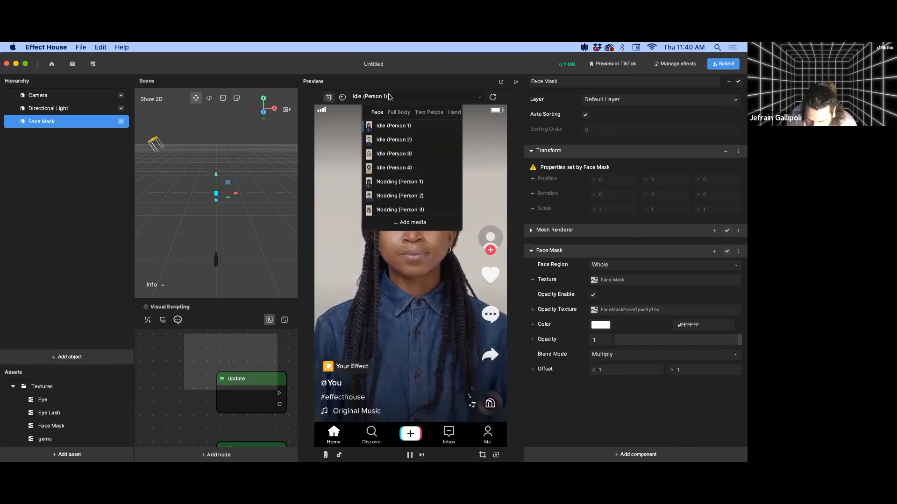
pyautogui.click(396, 138)
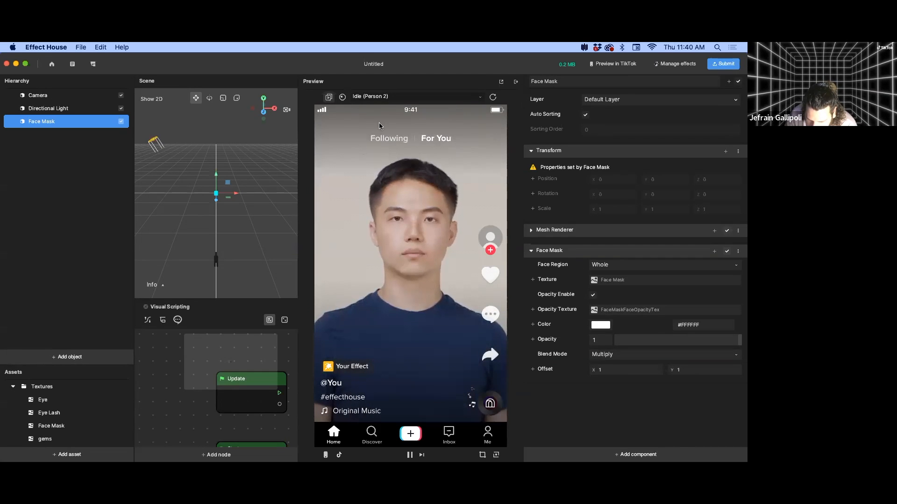
pyautogui.click(386, 97)
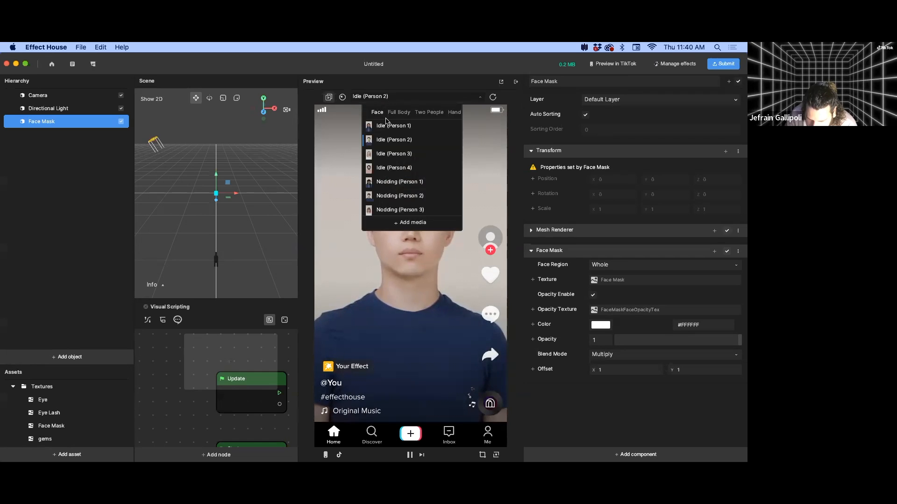
pyautogui.click(388, 168)
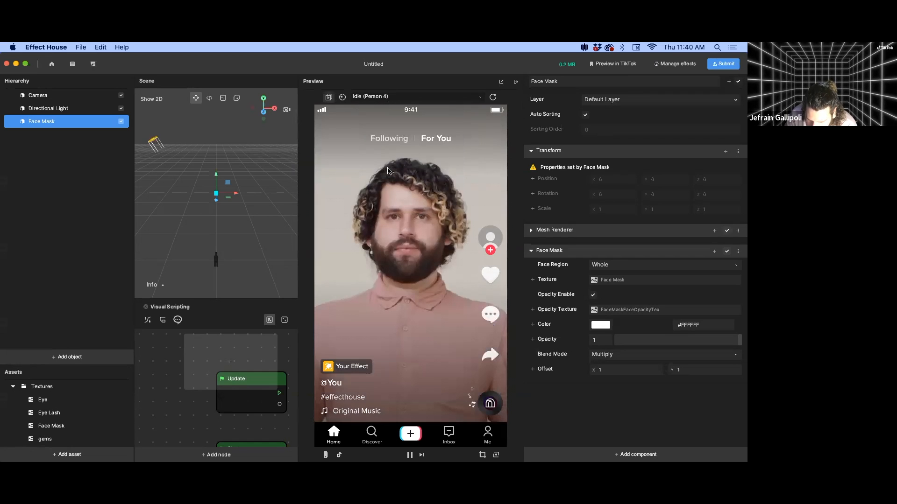
pyautogui.click(392, 97)
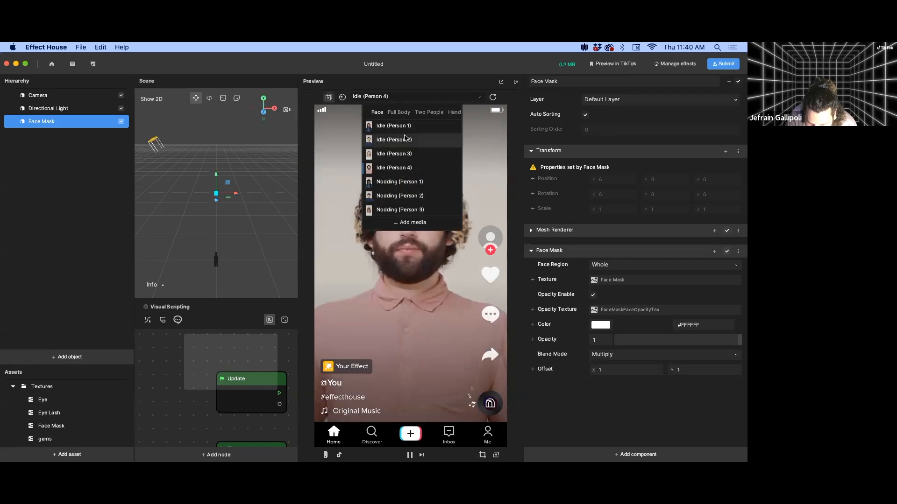
pyautogui.click(402, 195)
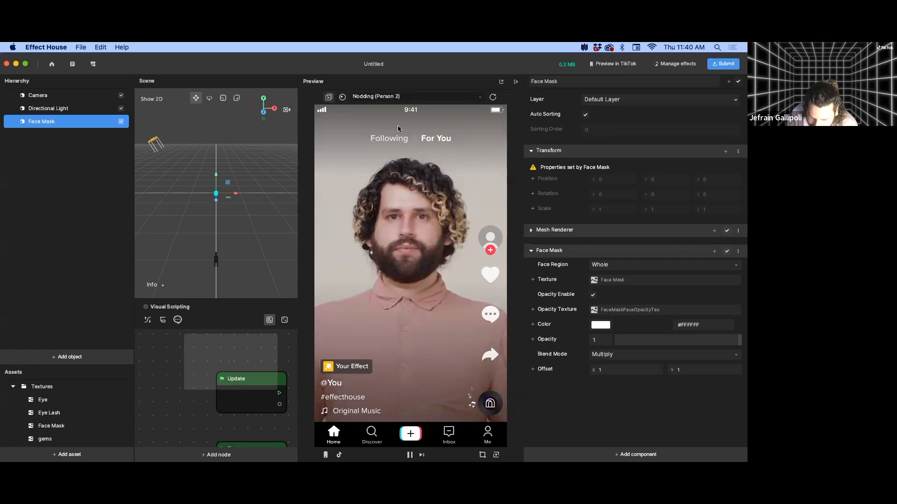
pyautogui.click(389, 96)
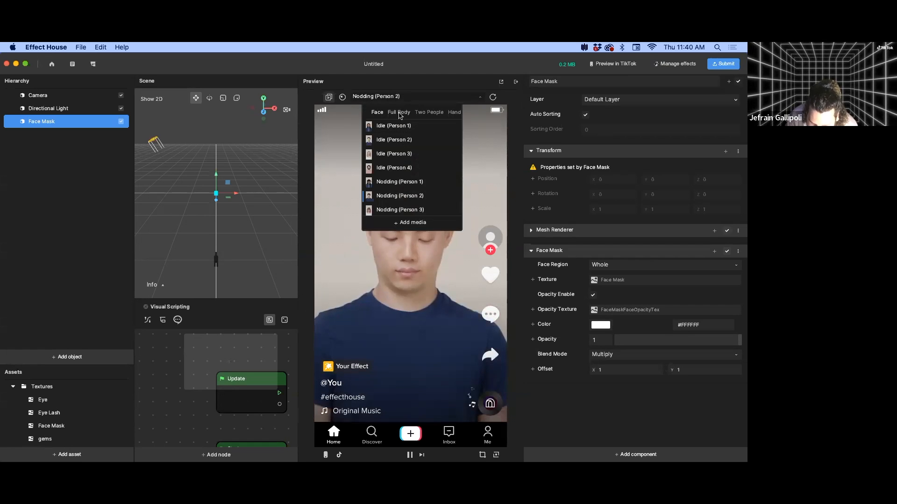
pyautogui.click(417, 153)
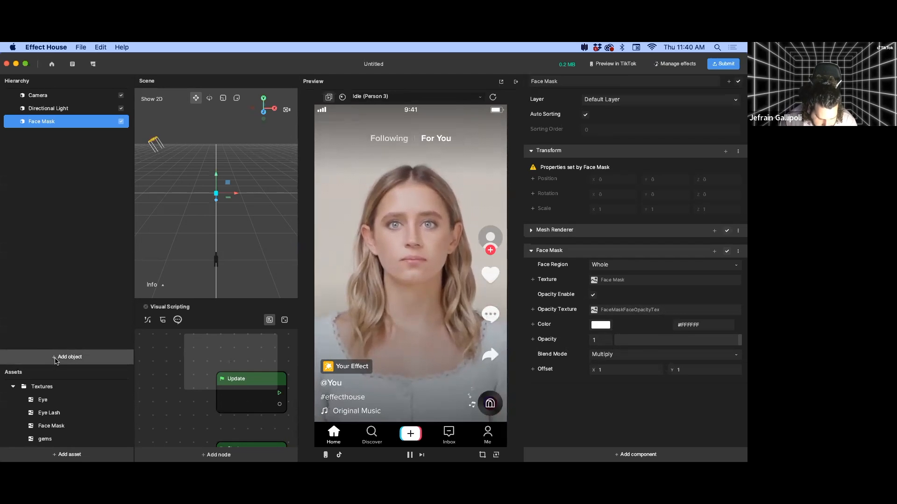
# Add a second Face Mask face effect object to the scene.
pyautogui.click(69, 359)
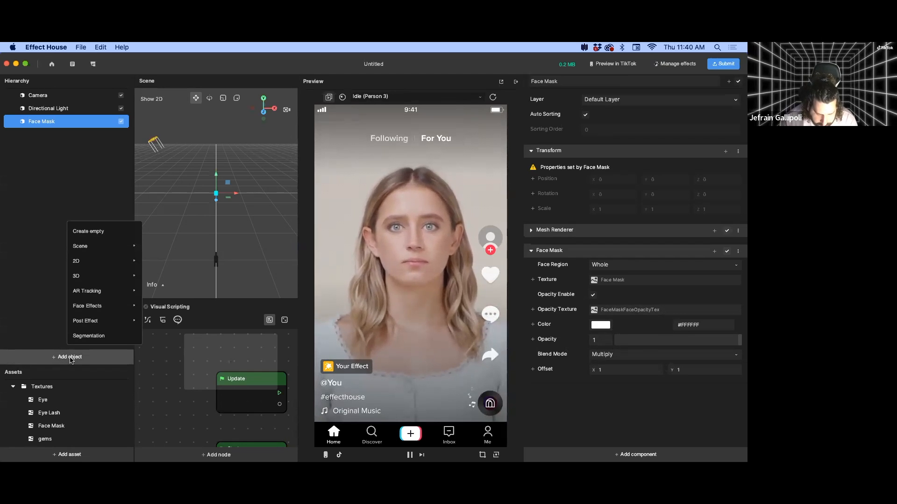
pyautogui.moveTo(104, 305)
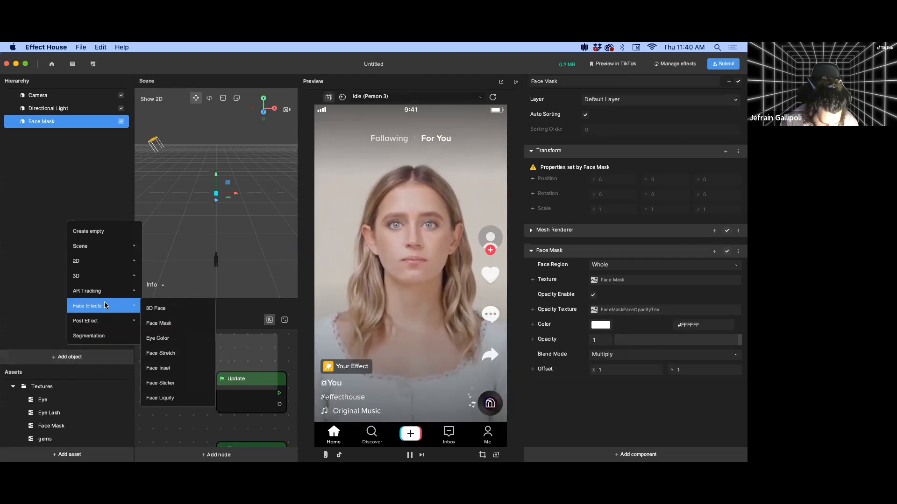
pyautogui.click(158, 323)
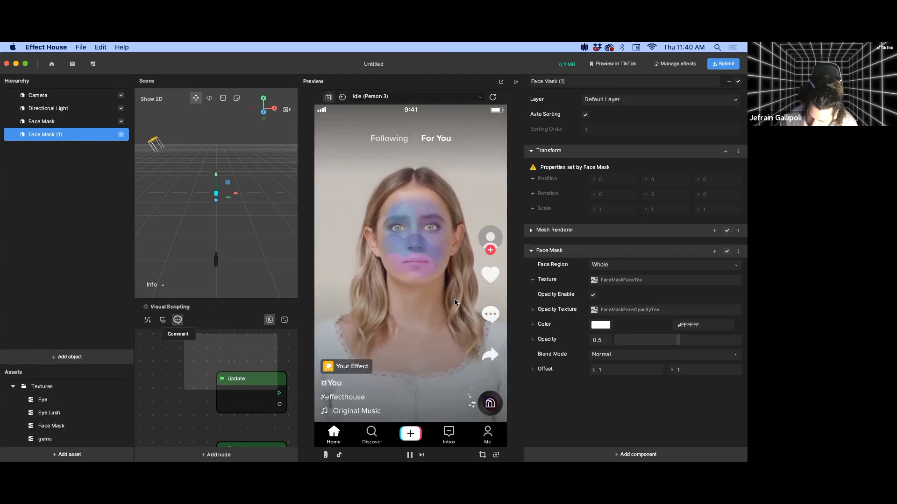
# Assign the imported gems texture to the second face mask and set its opacity to 1.
pyautogui.click(621, 280)
pyautogui.scroll(-2, 350, 246)
pyautogui.scroll(-5, 350, 246)
pyautogui.click(375, 264)
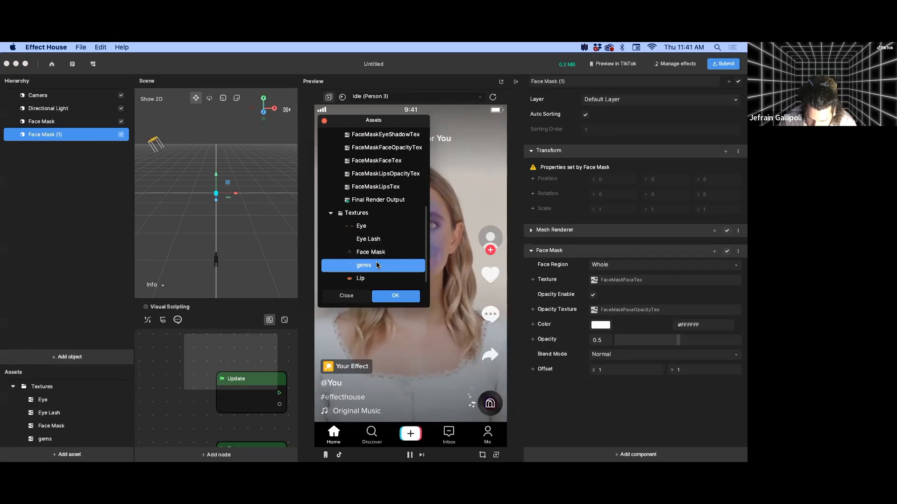
pyautogui.click(410, 297)
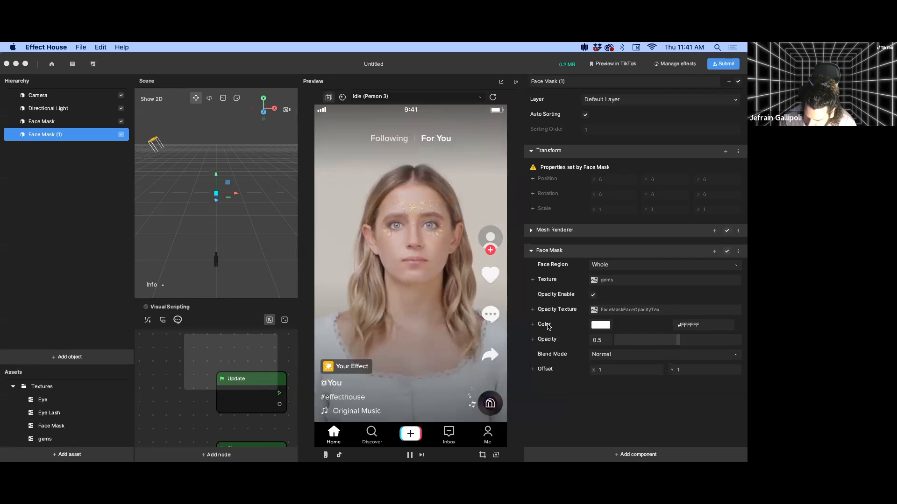
pyautogui.moveTo(677, 340); pyautogui.dragTo(742, 345)
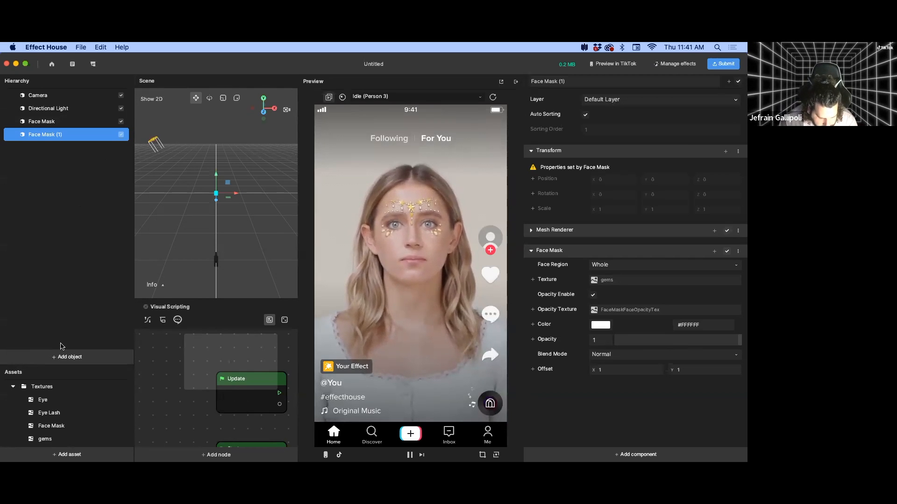
# Add a third Face Mask object and set its face region to Eye.
pyautogui.click(55, 361)
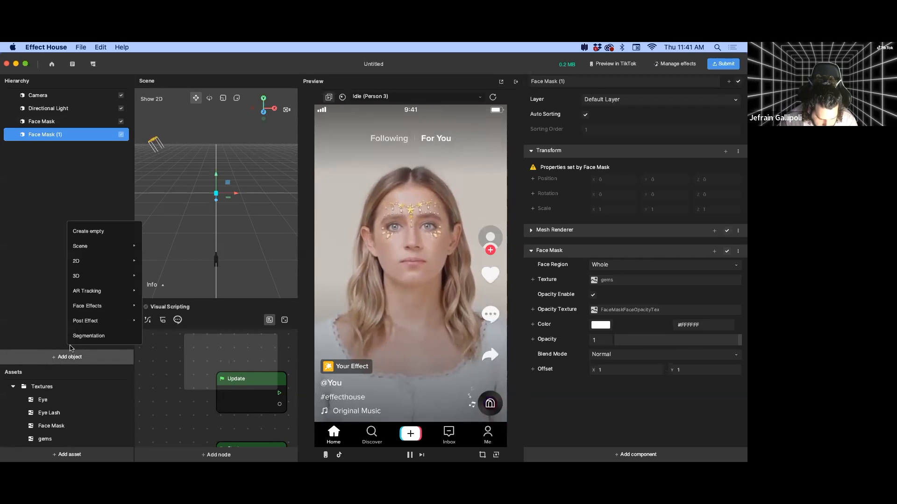
pyautogui.moveTo(112, 306)
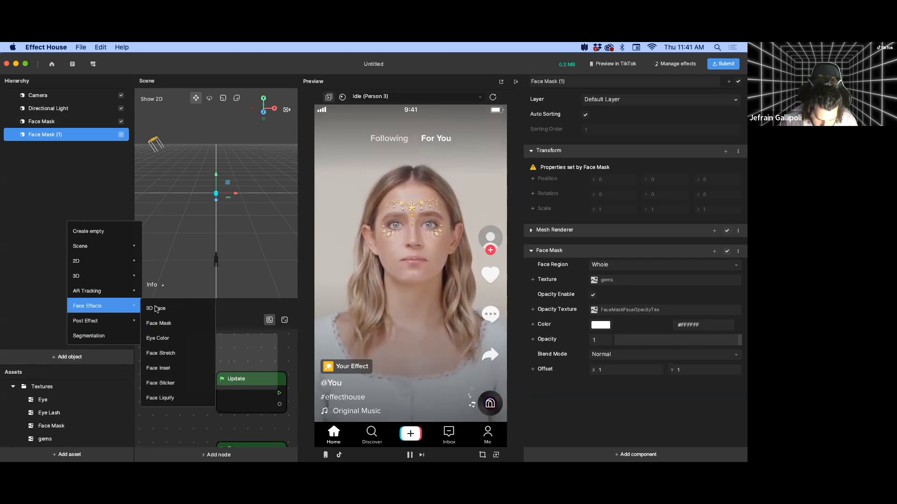
pyautogui.click(175, 323)
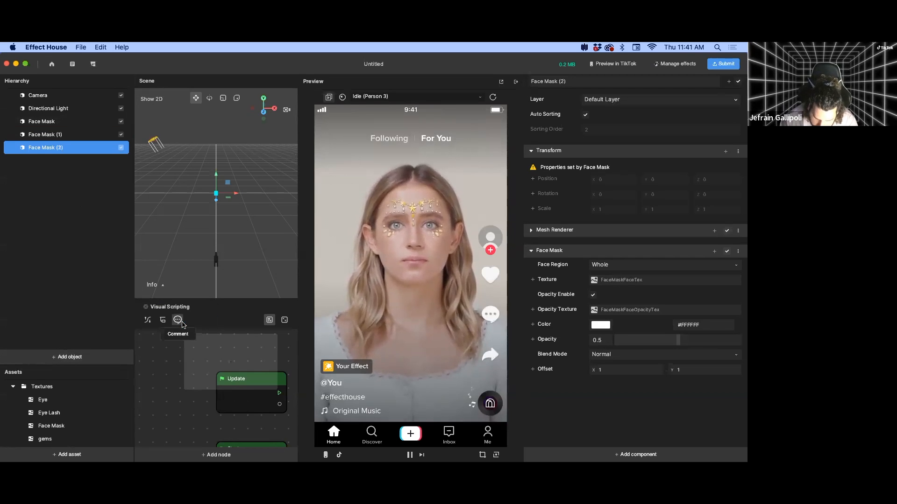
pyautogui.click(616, 265)
pyautogui.click(624, 289)
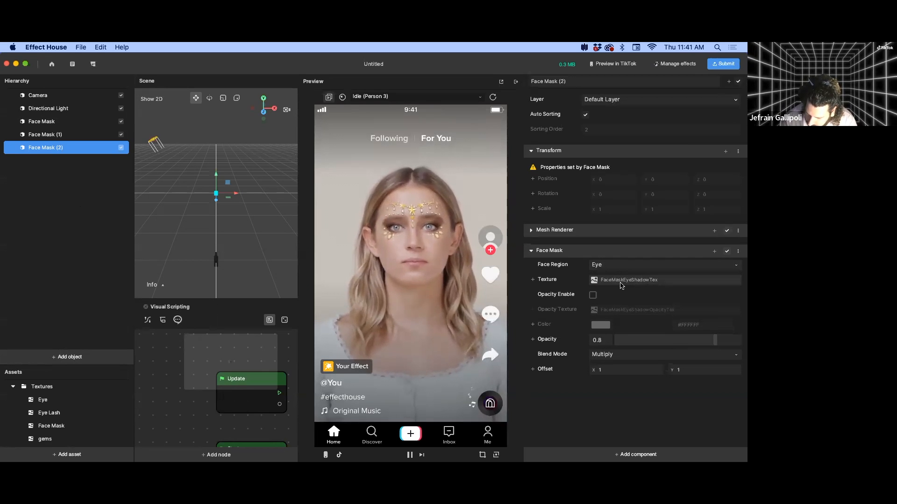
# Assign the imported Eye texture to the eye-region face mask.
pyautogui.click(621, 281)
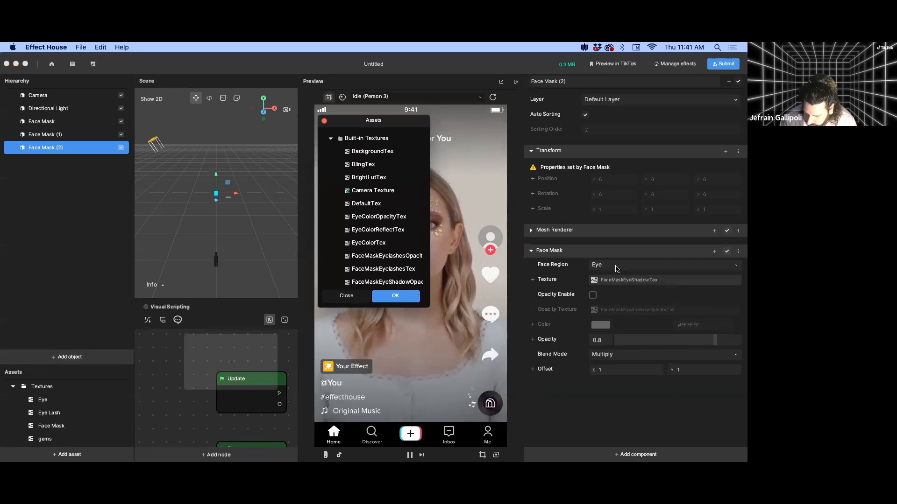
pyautogui.scroll(-5, 368, 220)
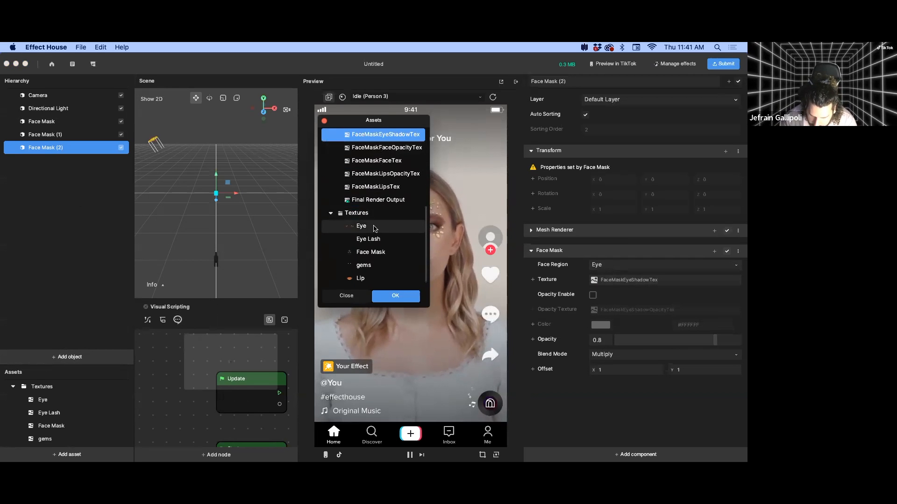
pyautogui.click(369, 225)
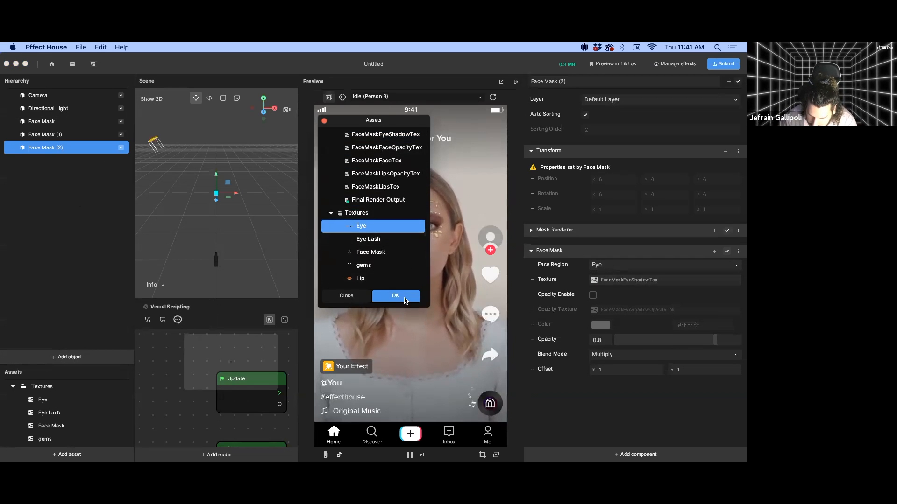
pyautogui.click(403, 302)
# Set the eye-region mask's blend mode to Normal and its opacity to about 0.64.
pyautogui.moveTo(714, 340)
pyautogui.mouseDown()
pyautogui.moveTo(743, 346)
pyautogui.moveTo(727, 342)
pyautogui.mouseUp()
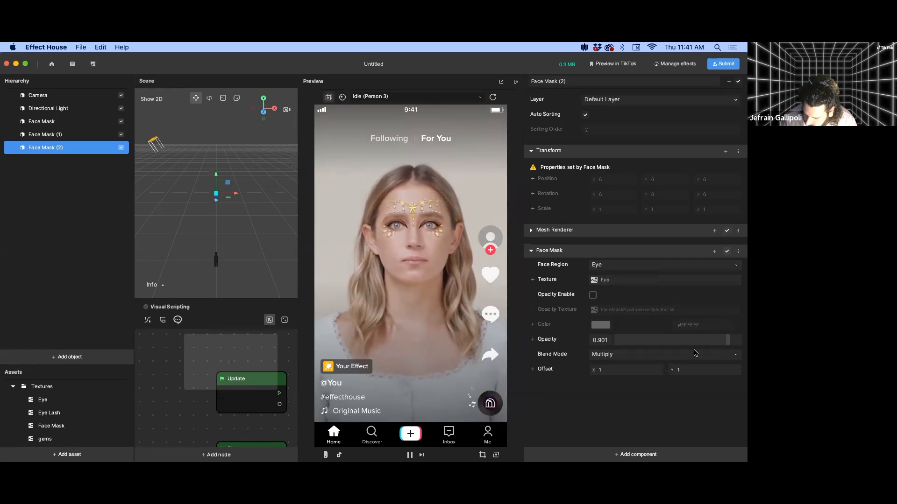
pyautogui.click(645, 355)
pyautogui.click(635, 370)
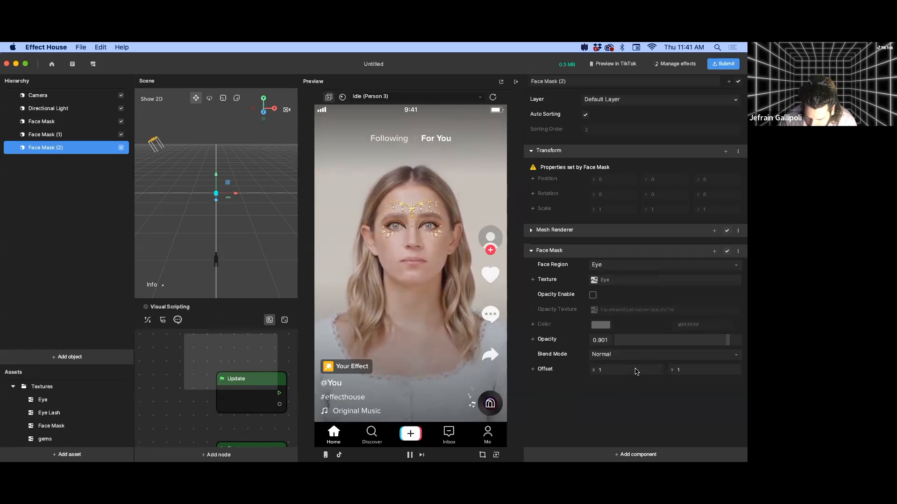
pyautogui.moveTo(727, 341); pyautogui.dragTo(696, 344)
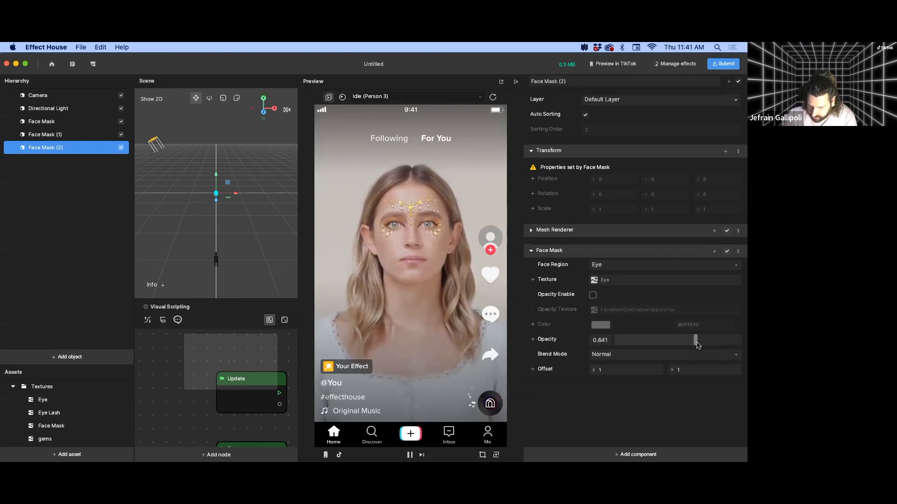
# Preview the eye makeup and gems on Idle (Person 2) and Idle (Person 4), ending on Idle (Person 1).
pyautogui.click(398, 97)
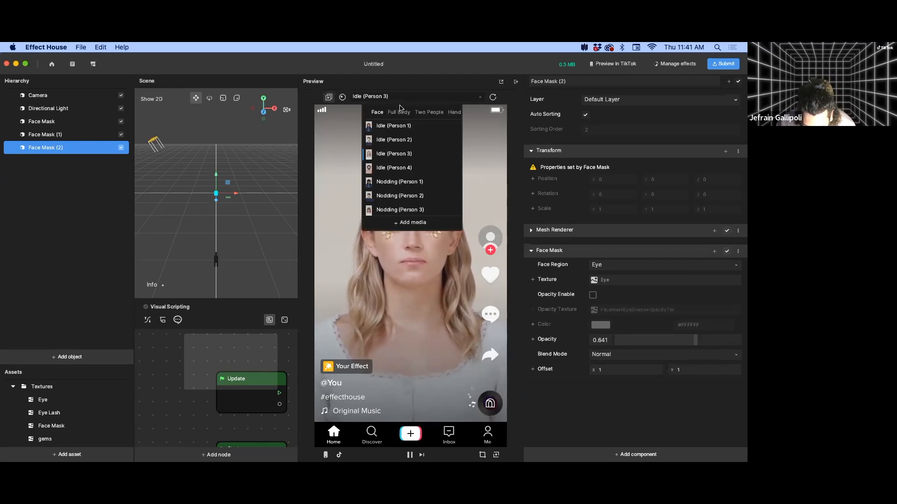
pyautogui.click(394, 140)
pyautogui.click(386, 97)
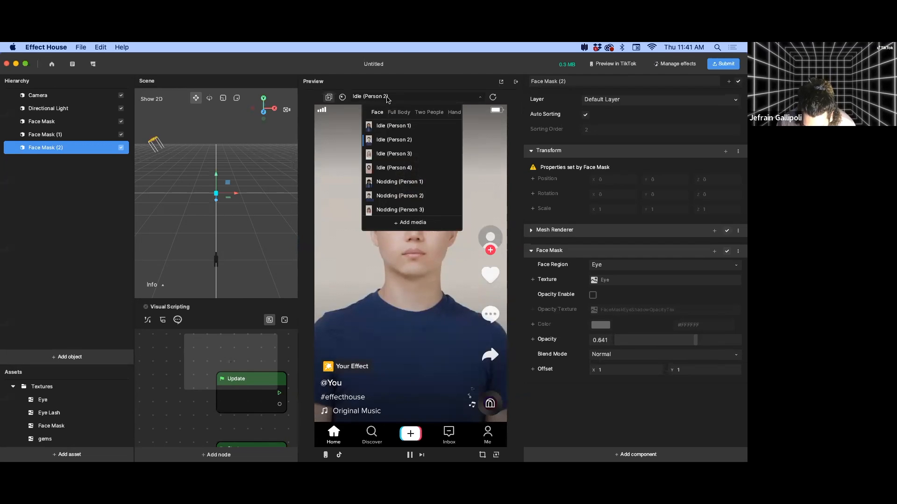
pyautogui.click(393, 166)
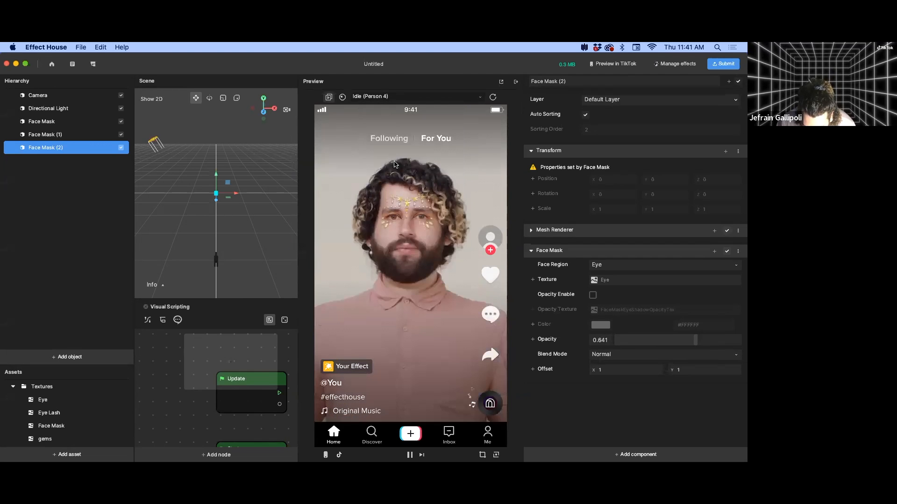
pyautogui.click(388, 96)
pyautogui.click(392, 127)
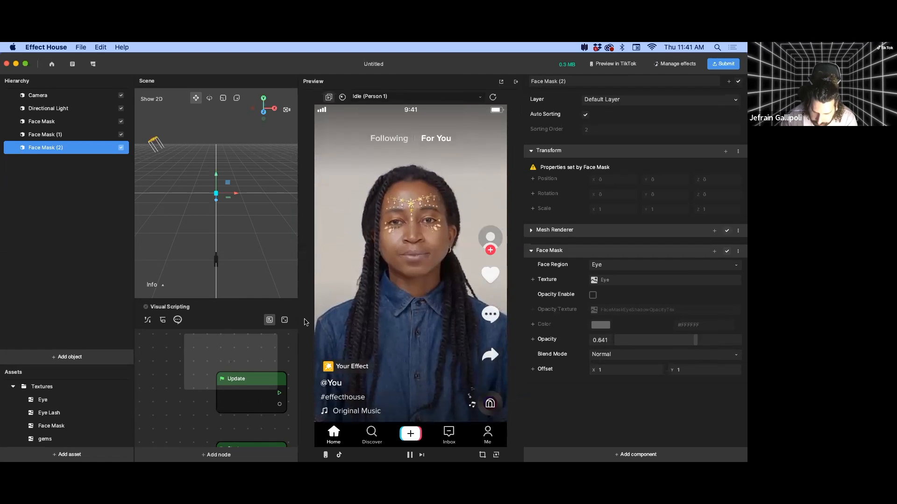
# Add a fourth Face Mask object and set its face region to Eyelash.
pyautogui.click(59, 361)
pyautogui.moveTo(139, 309)
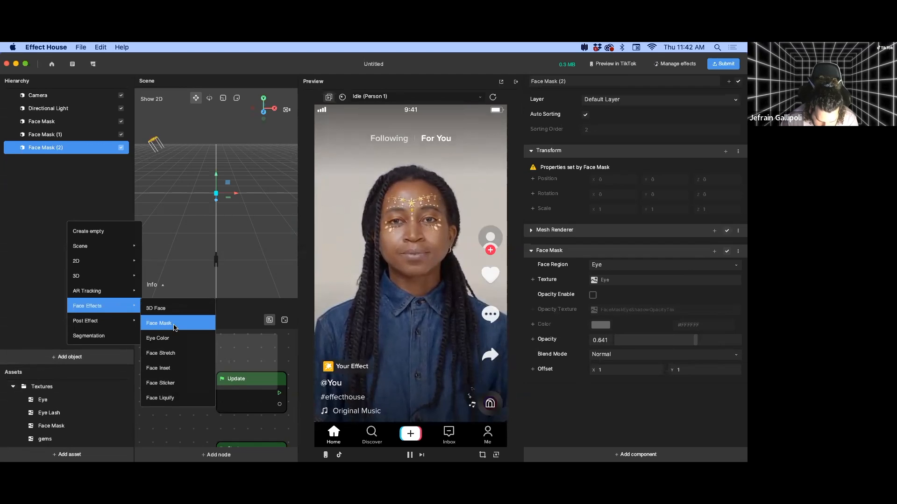
pyautogui.click(174, 327)
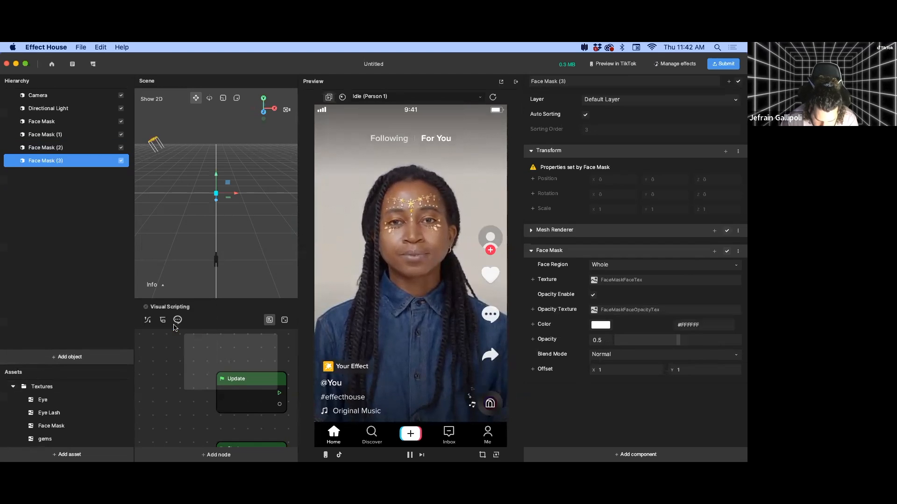
pyautogui.click(629, 283)
pyautogui.click(323, 122)
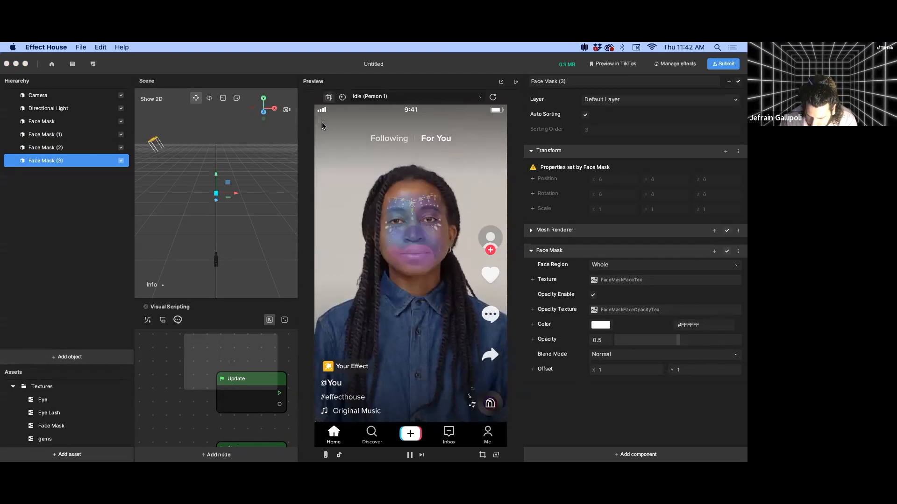
pyautogui.click(611, 270)
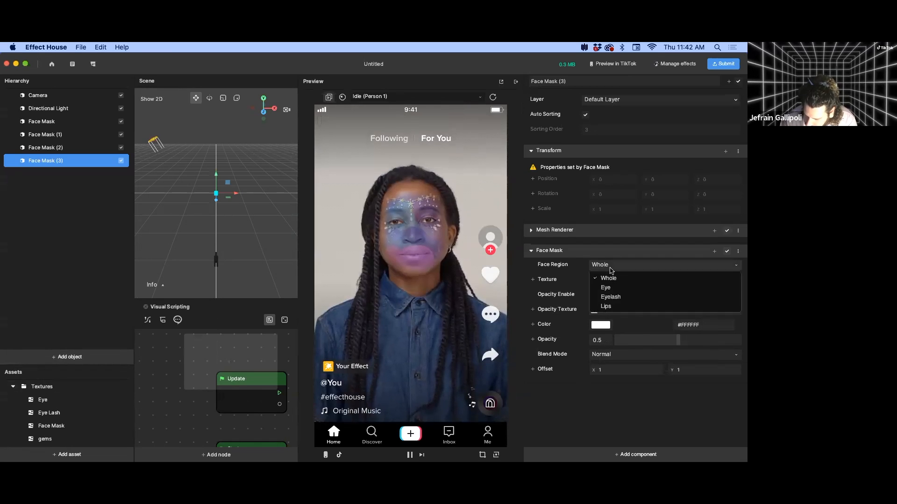
pyautogui.click(623, 296)
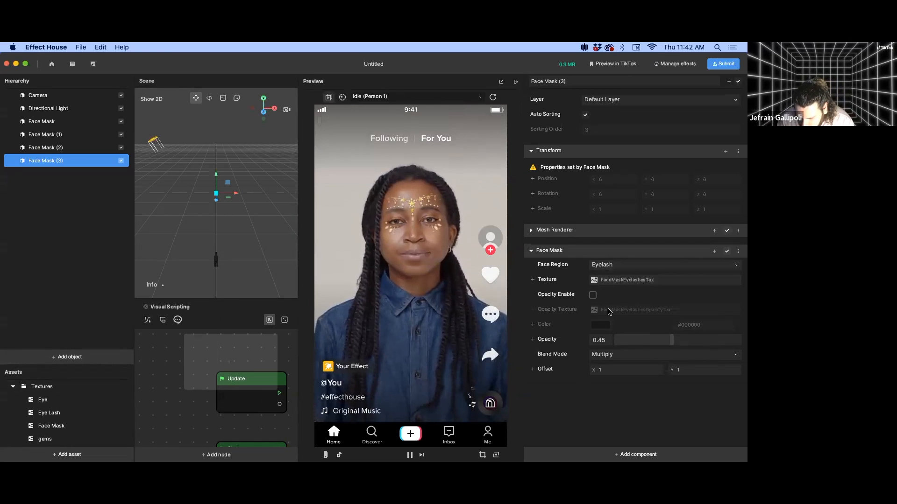
# Assign the imported Eye Lash texture to the eyelash mask, with opacity 1 and Normal blend mode.
pyautogui.click(617, 282)
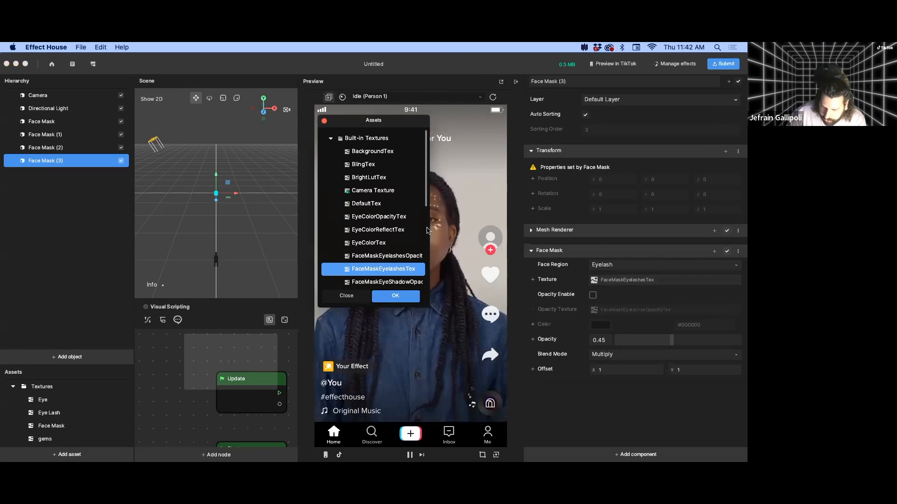
pyautogui.scroll(-5, 363, 231)
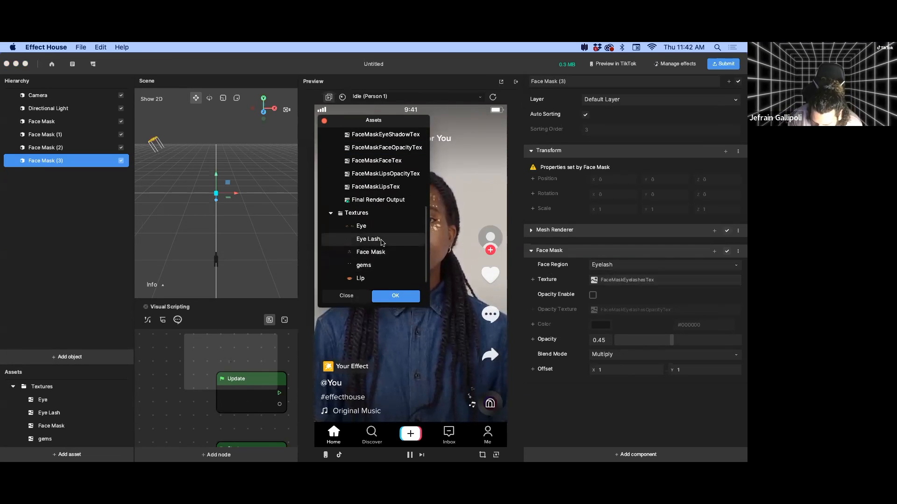
pyautogui.click(405, 303)
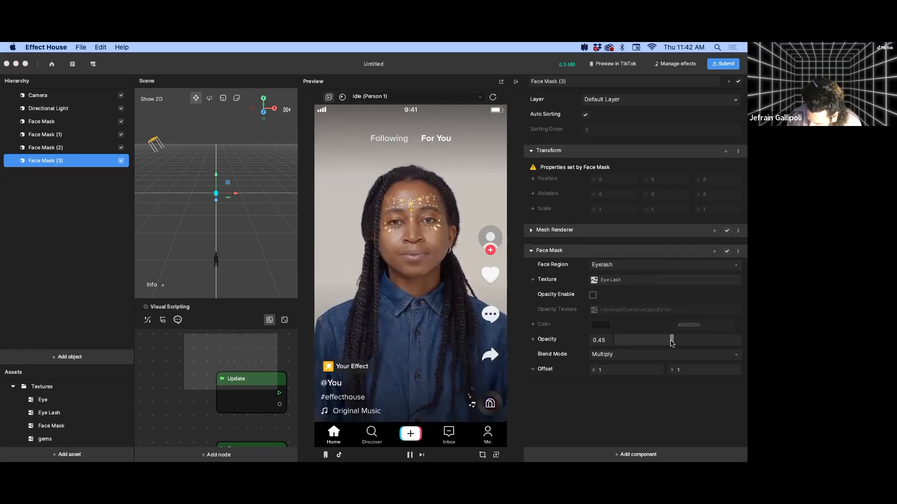
pyautogui.click(740, 358)
pyautogui.click(675, 371)
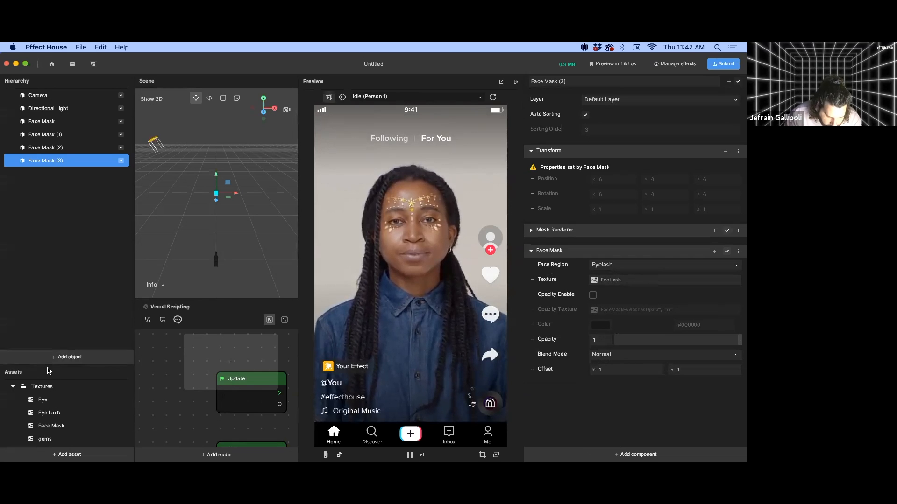
# Add a fifth Face Mask object and set its face region to Lips.
pyautogui.click(64, 363)
pyautogui.moveTo(109, 313)
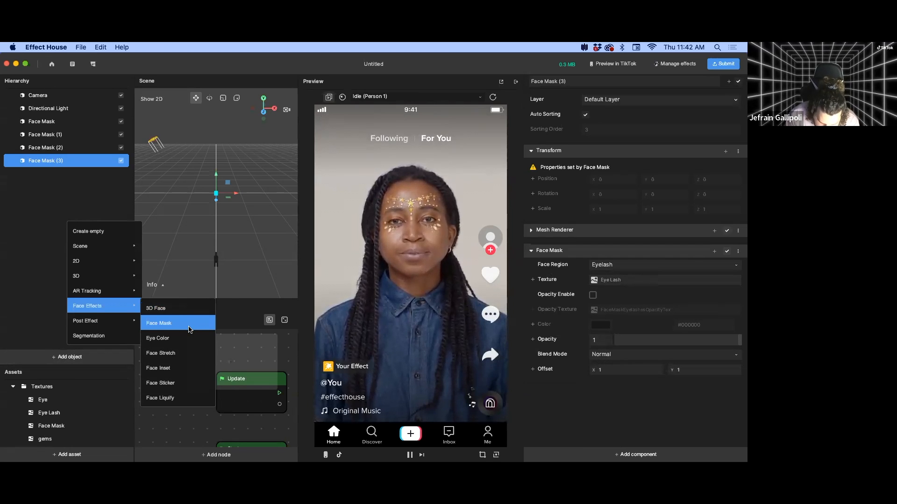
pyautogui.click(190, 329)
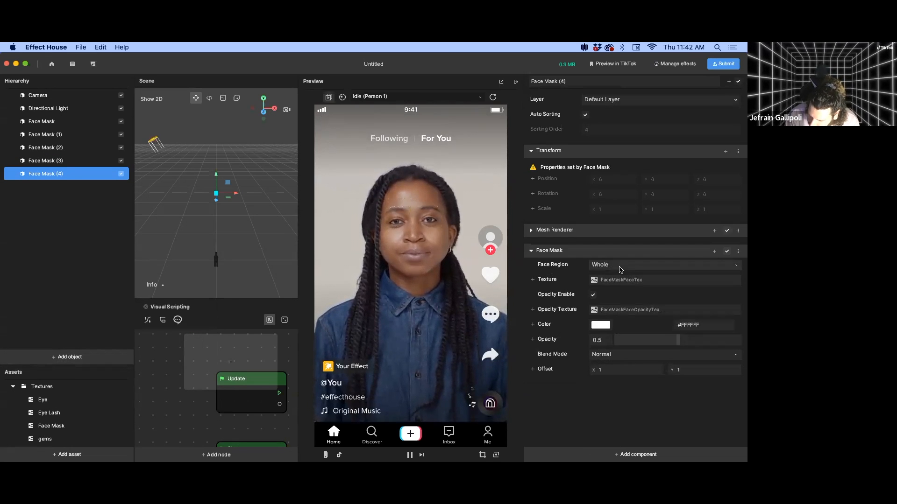
pyautogui.click(620, 269)
pyautogui.click(623, 306)
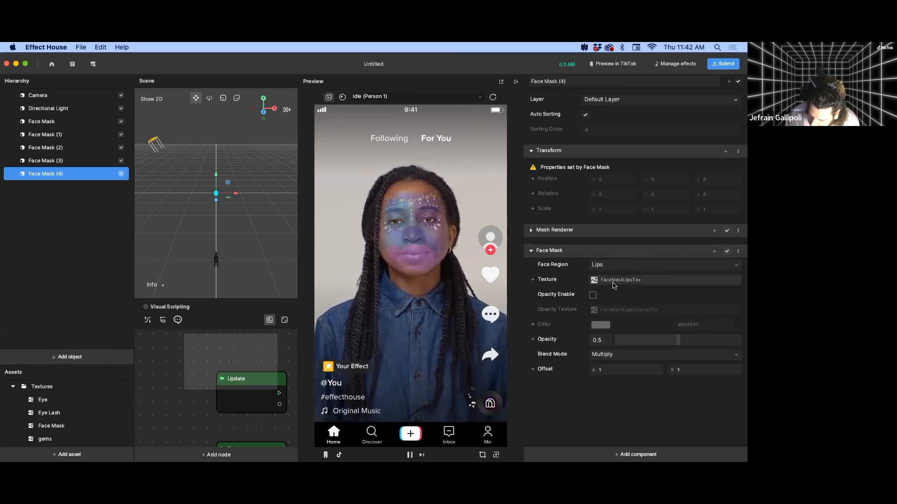
# Assign the imported Lip texture to the lips face mask.
pyautogui.click(628, 280)
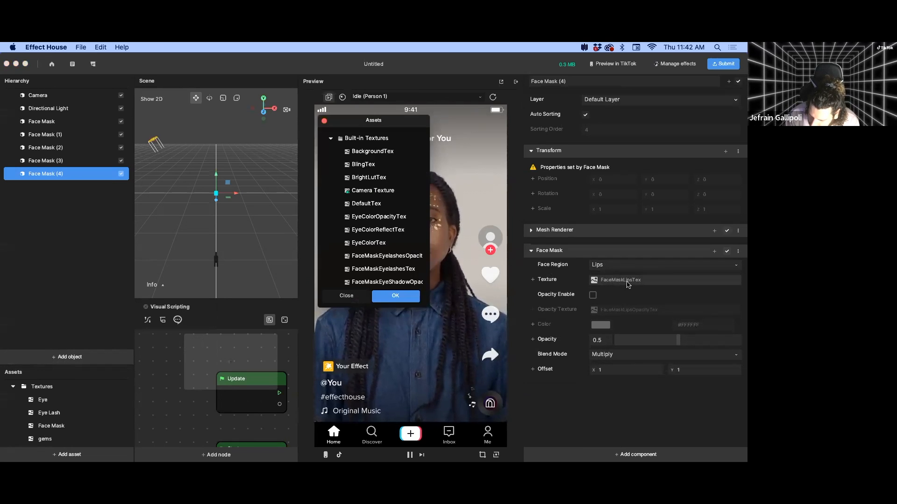
pyautogui.scroll(-6, 407, 223)
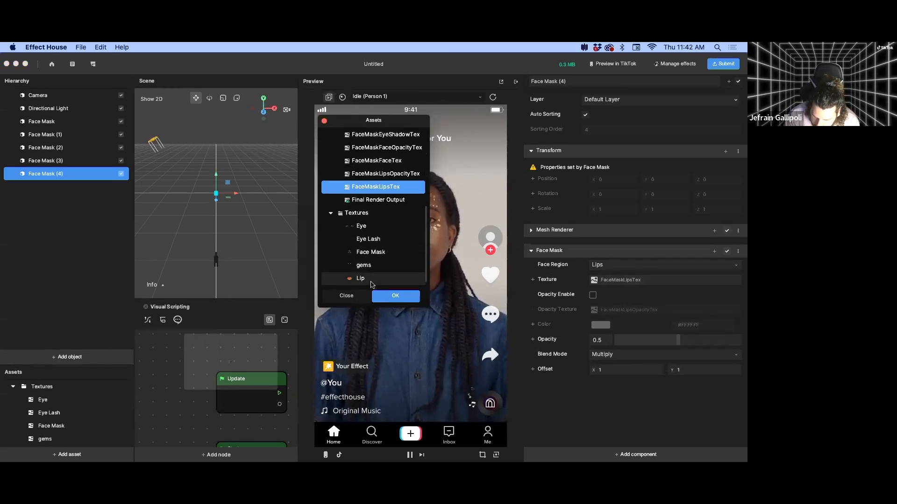
pyautogui.click(374, 279)
pyautogui.click(397, 296)
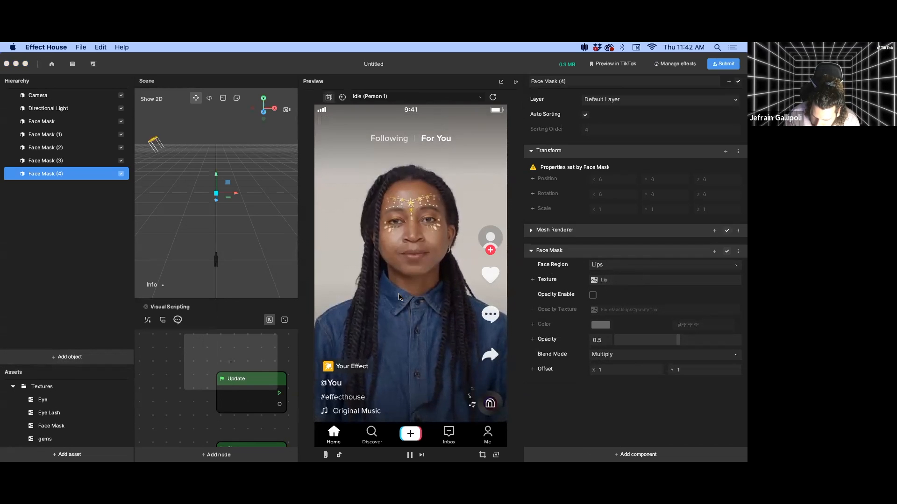
# Set the lips mask's blend mode to Normal and its opacity to about 0.63.
pyautogui.click(644, 357)
pyautogui.moveTo(681, 345); pyautogui.dragTo(742, 344)
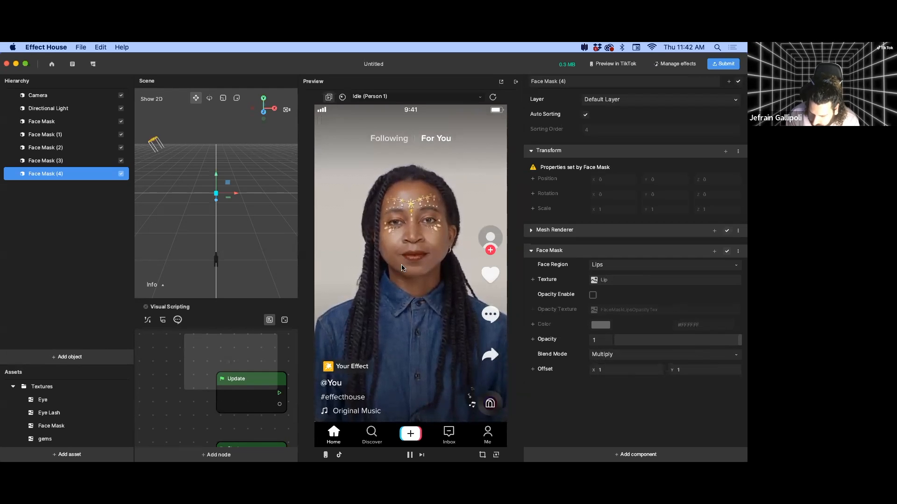
pyautogui.click(628, 356)
pyautogui.click(620, 370)
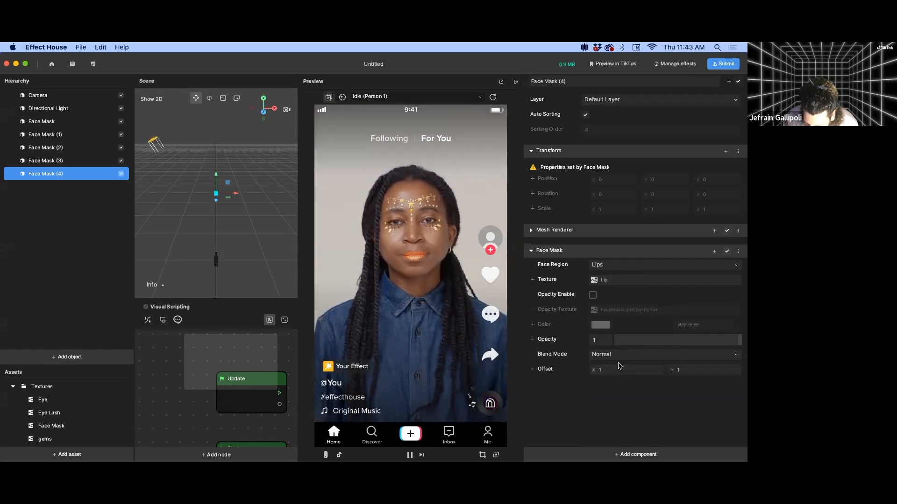
pyautogui.moveTo(735, 346); pyautogui.dragTo(709, 345)
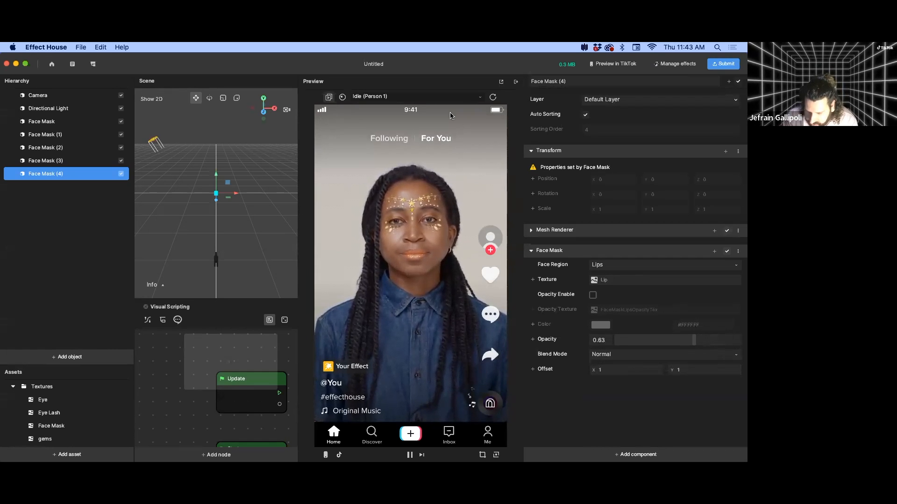
# Preview the complete makeup on Idle (Person 2), Idle (Person 3) and Idle (Person 4).
pyautogui.click(428, 100)
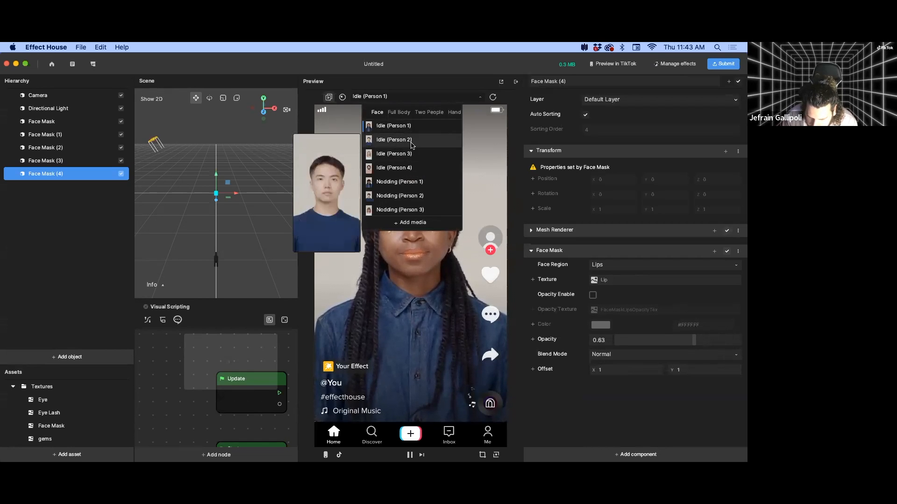
pyautogui.click(388, 127)
pyautogui.click(386, 96)
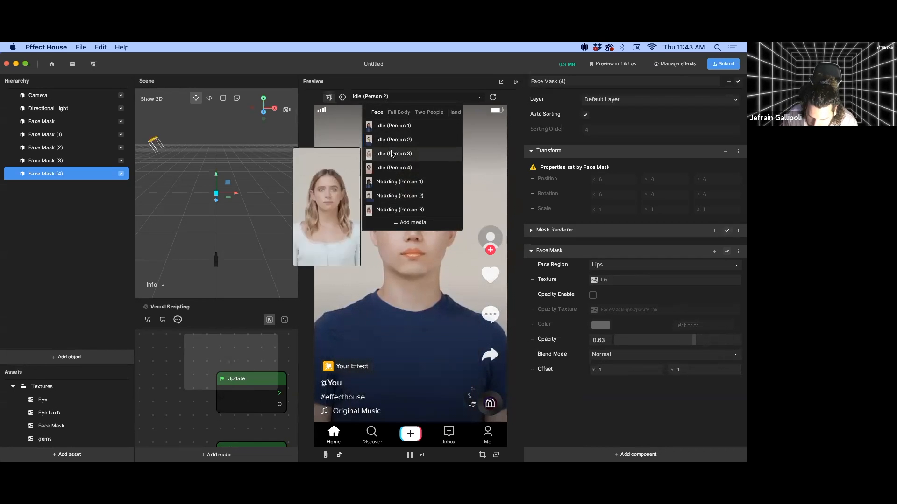
pyautogui.click(373, 123)
pyautogui.click(384, 96)
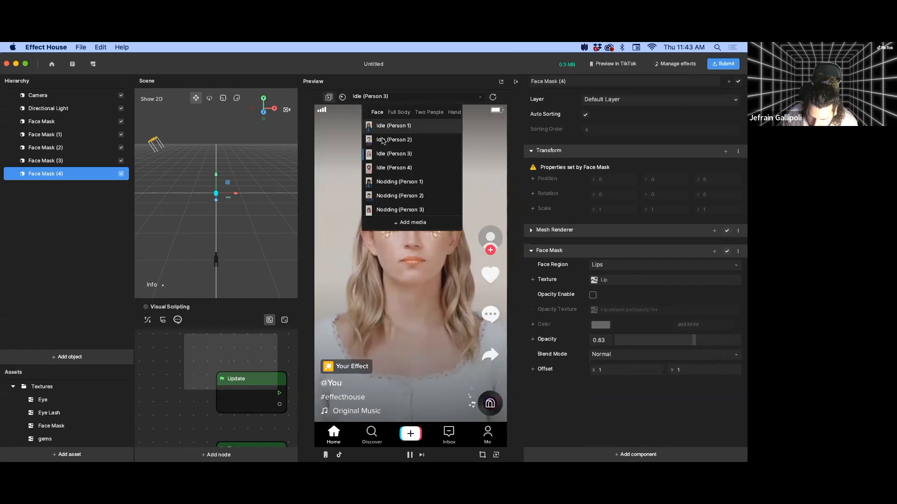
pyautogui.click(390, 174)
# Preview the makeup in motion on Nodding (Person 1) and Open Mouth (Person 1).
pyautogui.click(387, 97)
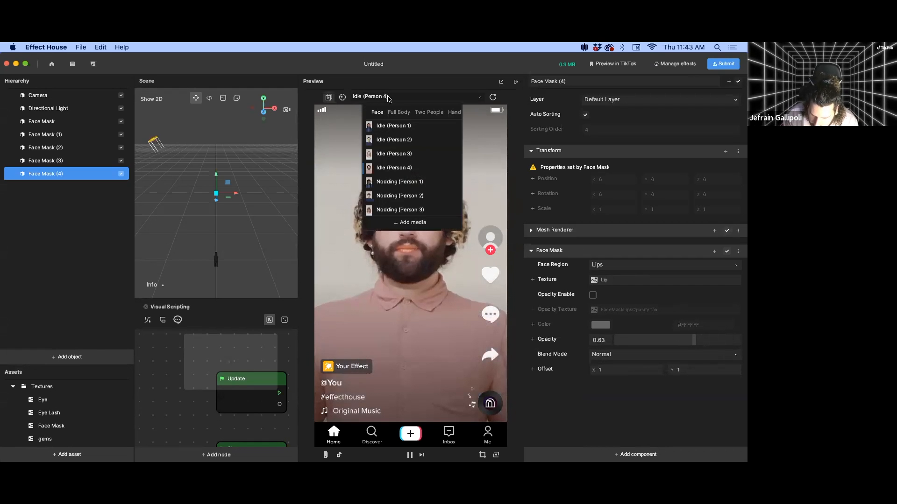
pyautogui.scroll(-3, 396, 163)
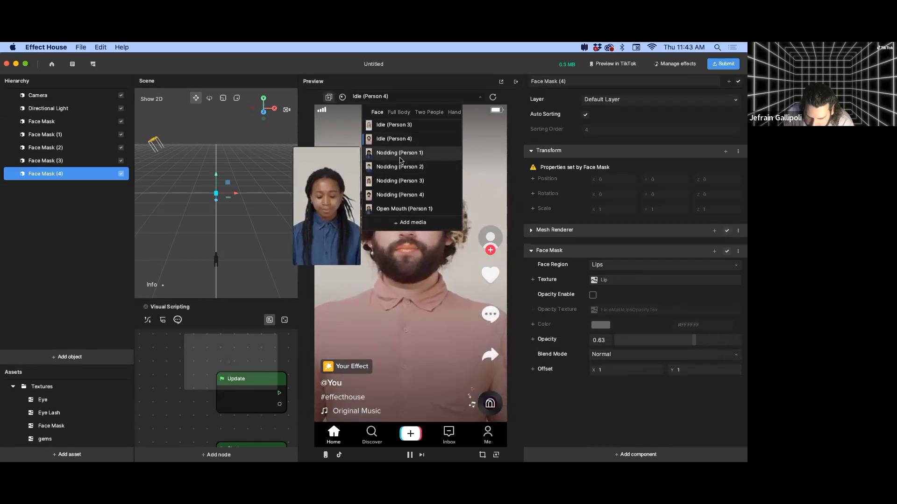
pyautogui.click(398, 153)
pyautogui.click(393, 97)
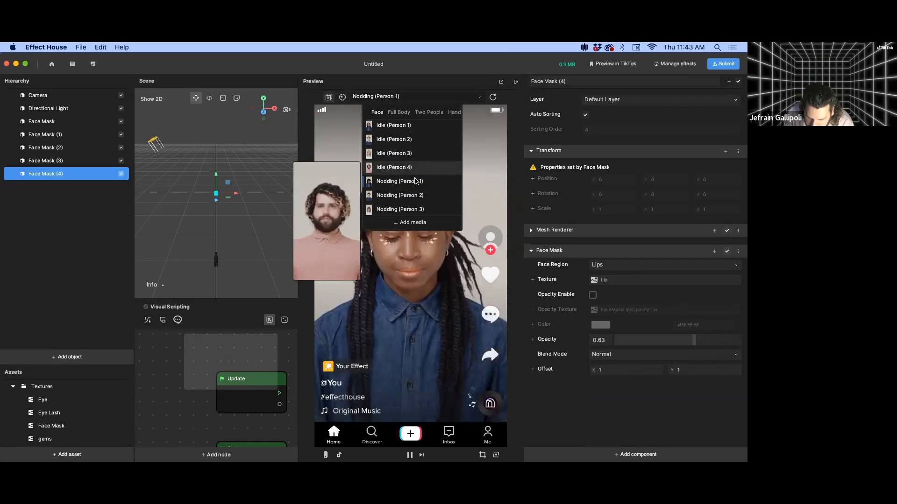
pyautogui.scroll(-2, 421, 204)
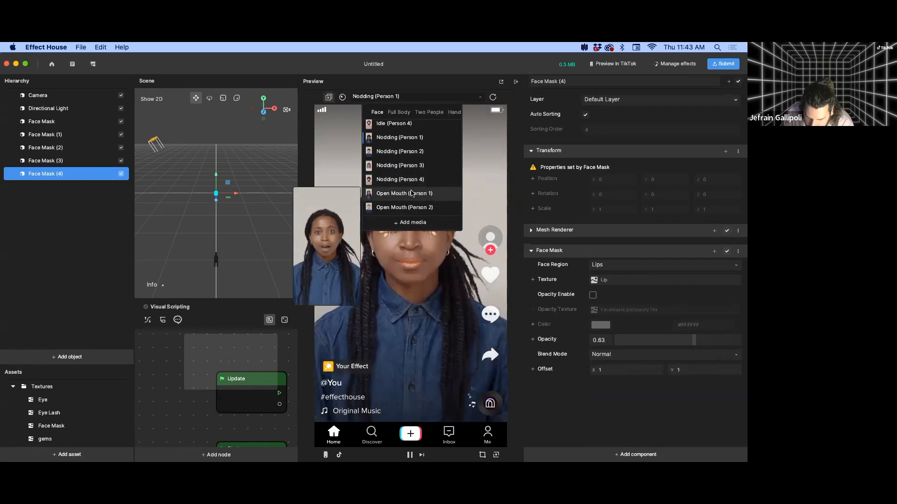
pyautogui.click(418, 195)
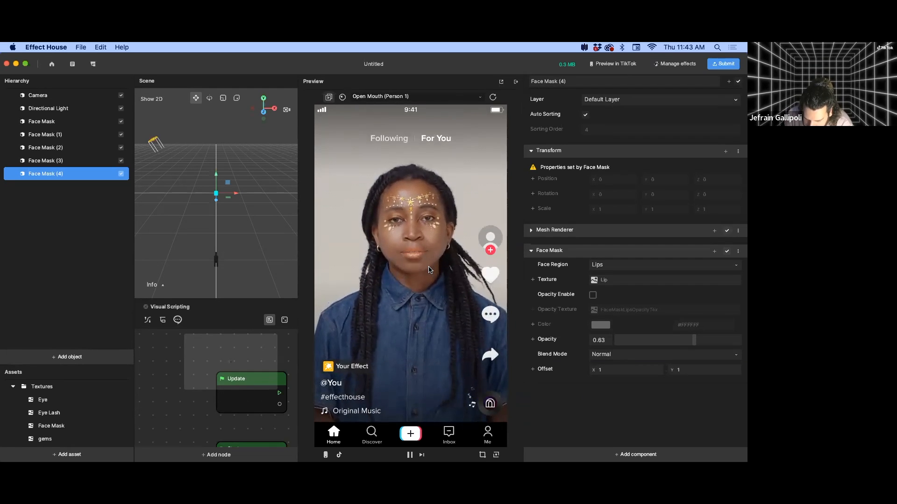
# Switch the preview to Open Mouth (Person 3) to check how the lip makeup follows the mouth.
pyautogui.click(434, 99)
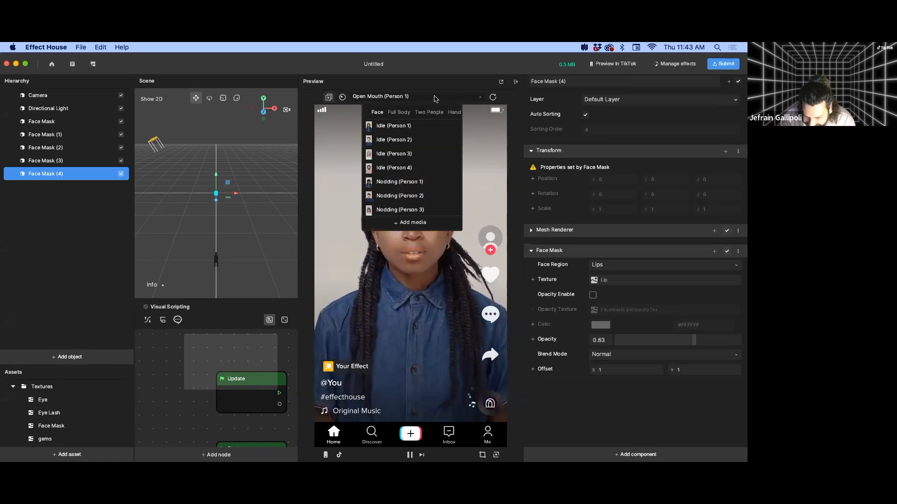
pyautogui.scroll(-3, 402, 168)
pyautogui.scroll(-1, 393, 161)
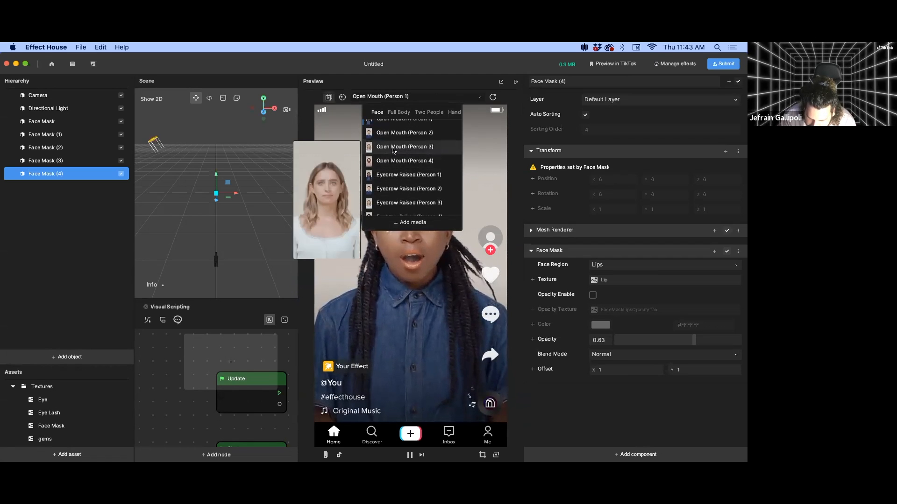
pyautogui.click(395, 148)
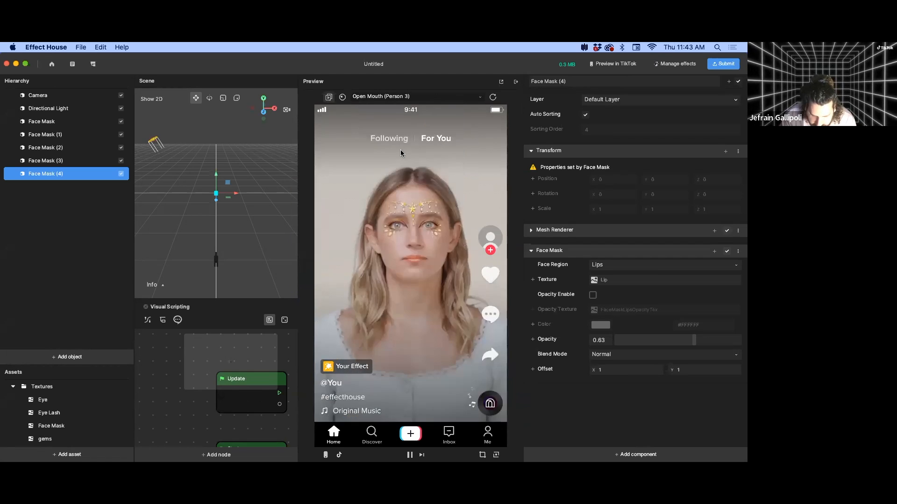
pyautogui.click(418, 98)
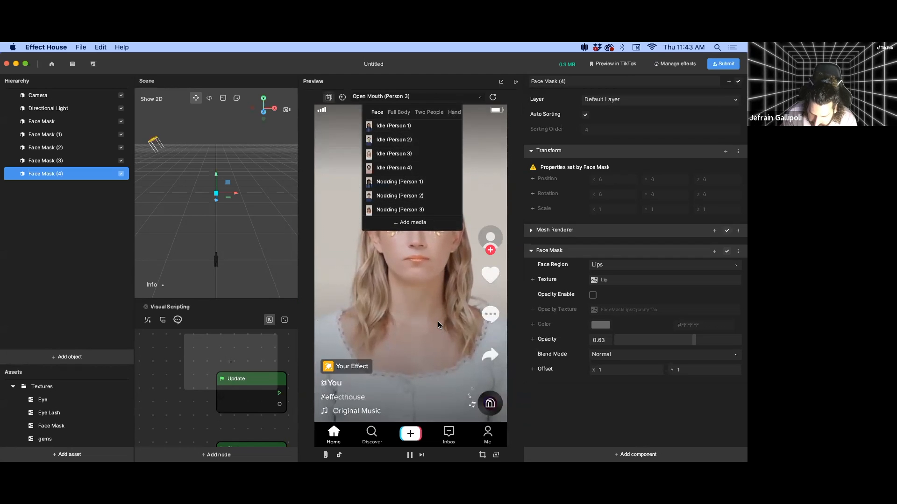
pyautogui.click(434, 301)
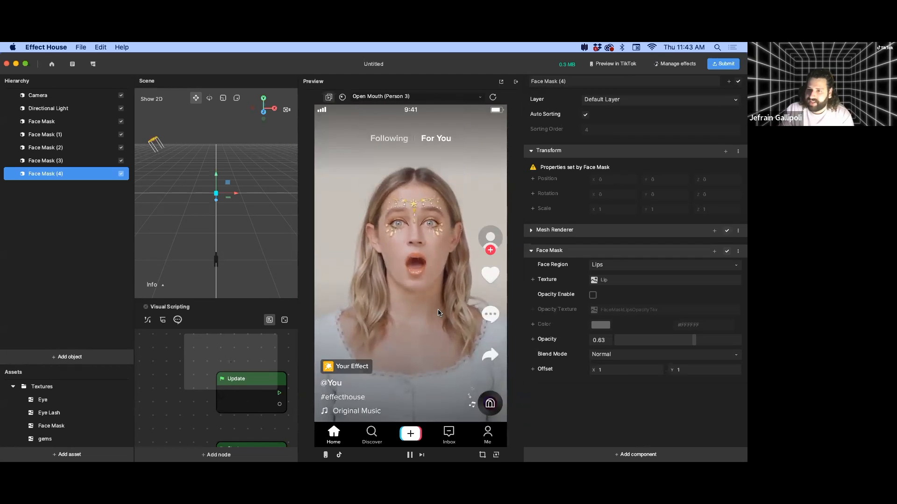